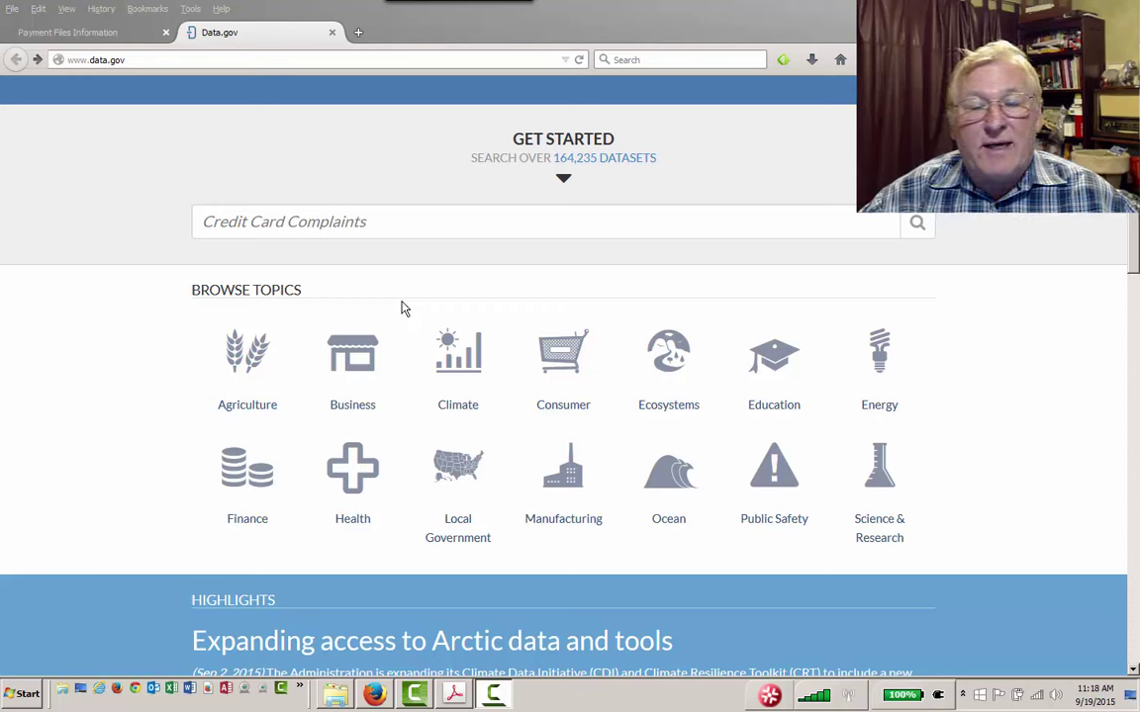
Step: Open the Farm Programs Payments dataset from the data catalog of the Climate topic on Data.gov
{"action": "left_click", "coordinate": [463, 352]}
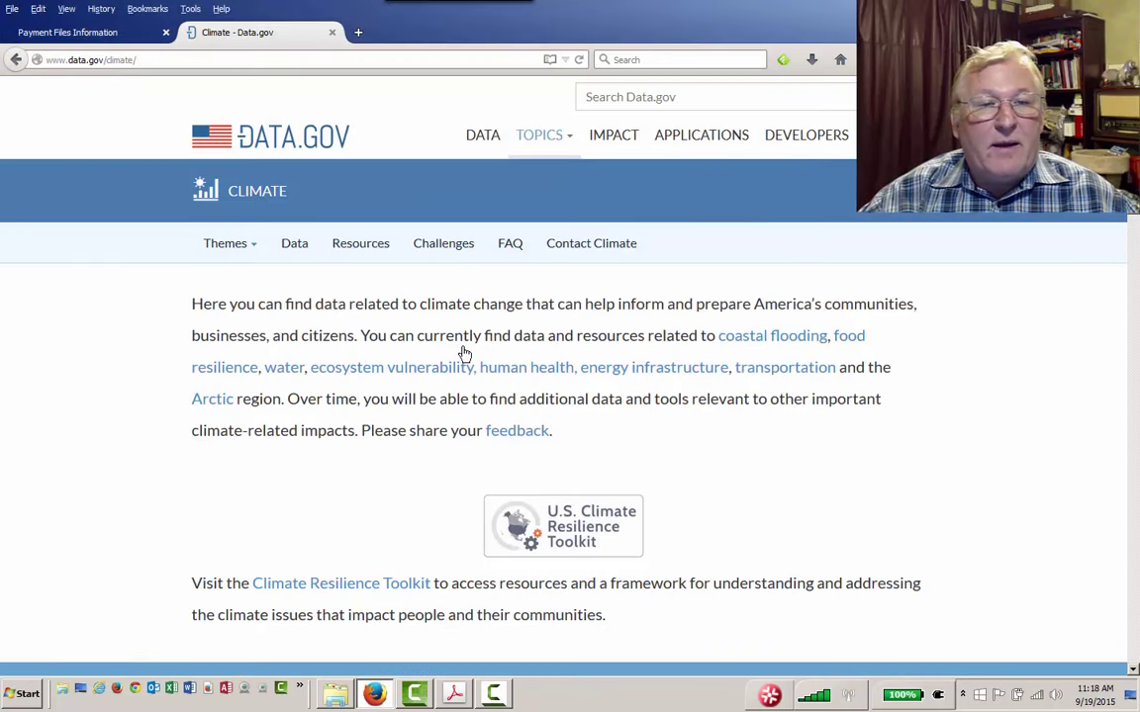
{"action": "left_click", "coordinate": [295, 245]}
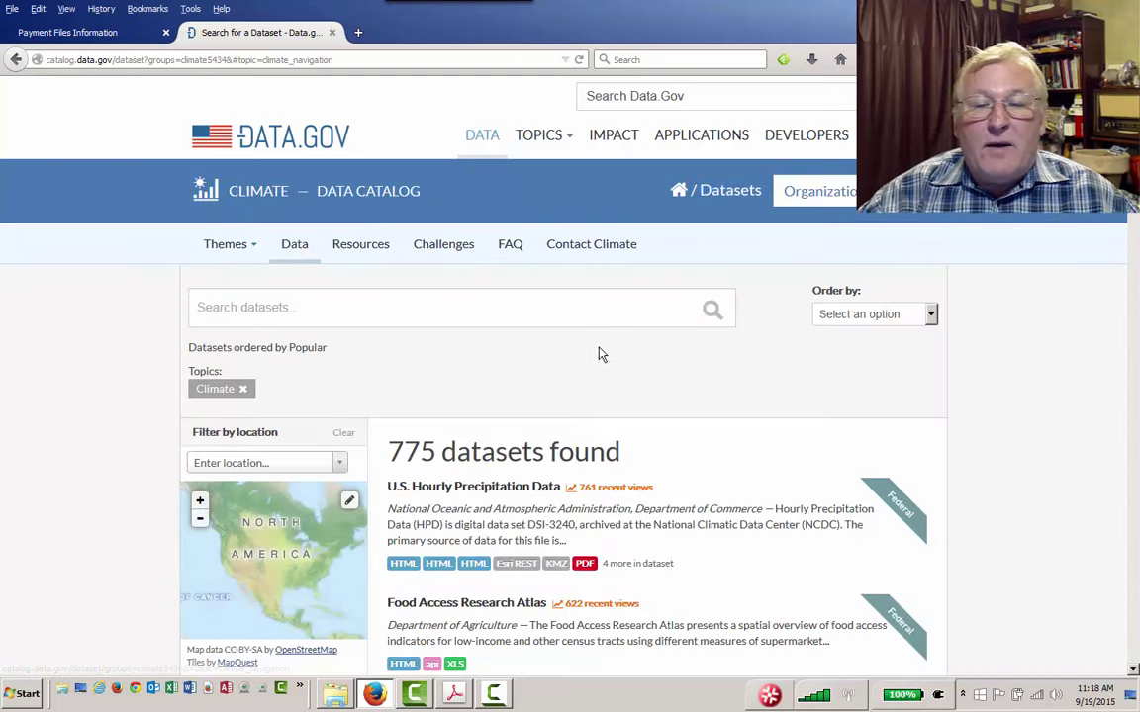
{"action": "scroll", "coordinate": [602, 355], "scroll_direction": "down", "scroll_amount": 8}
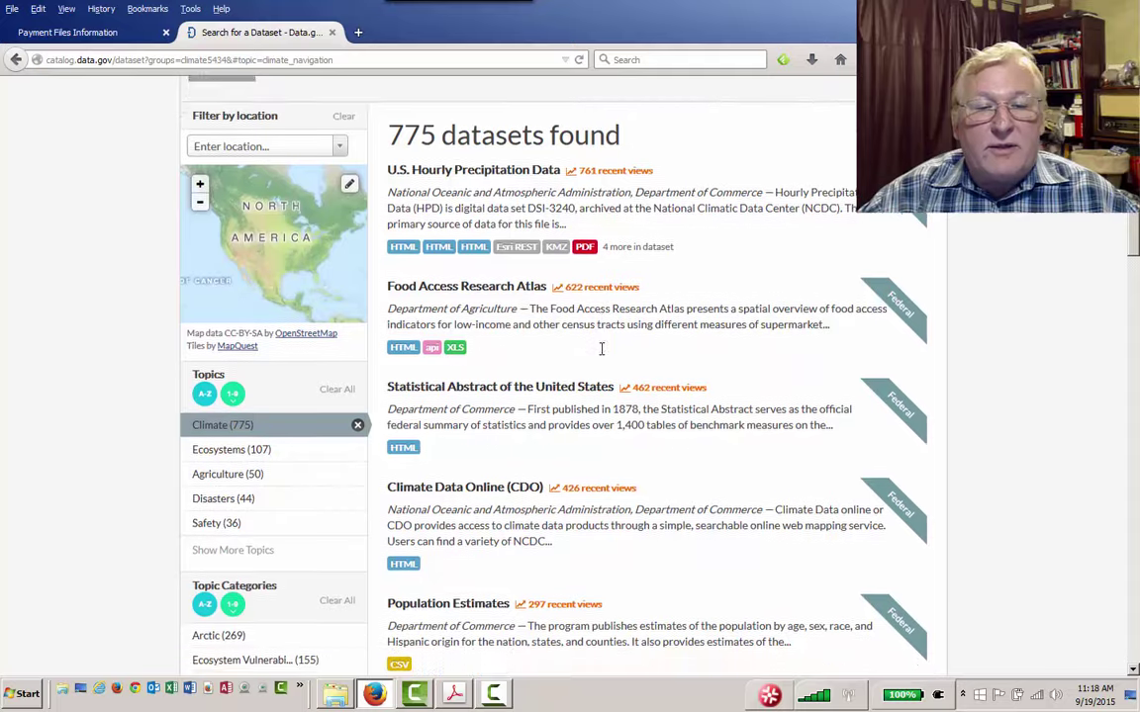
{"action": "scroll", "coordinate": [600, 348], "scroll_direction": "down", "scroll_amount": 5}
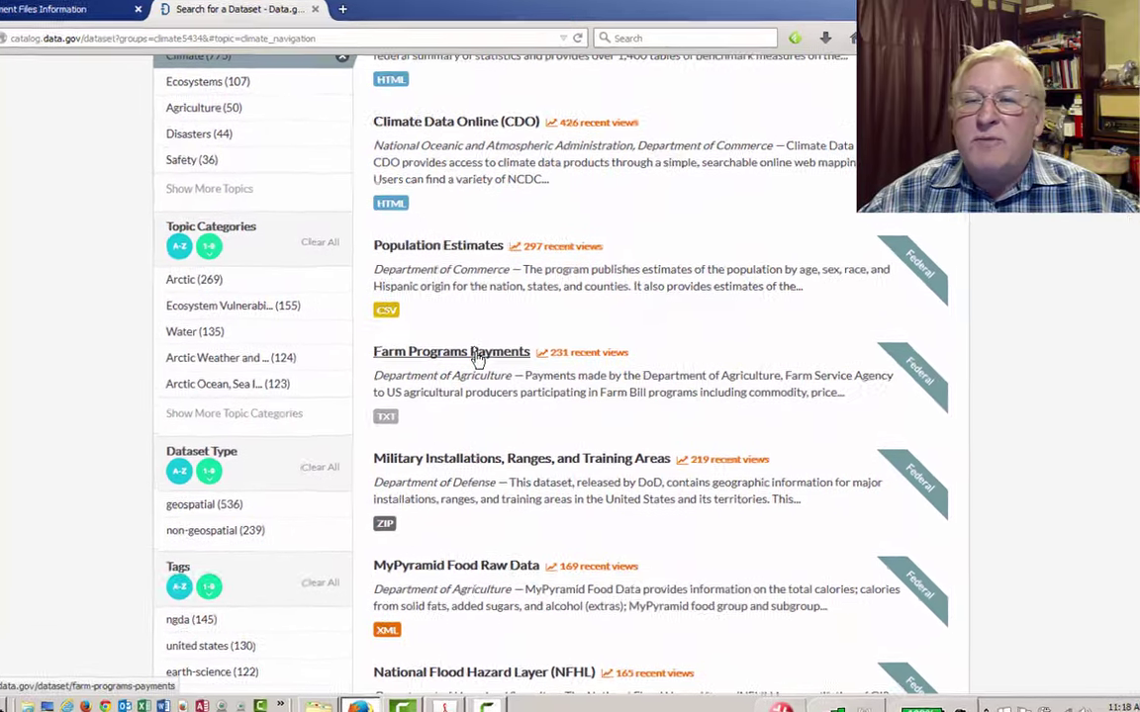
{"action": "left_click", "coordinate": [454, 352]}
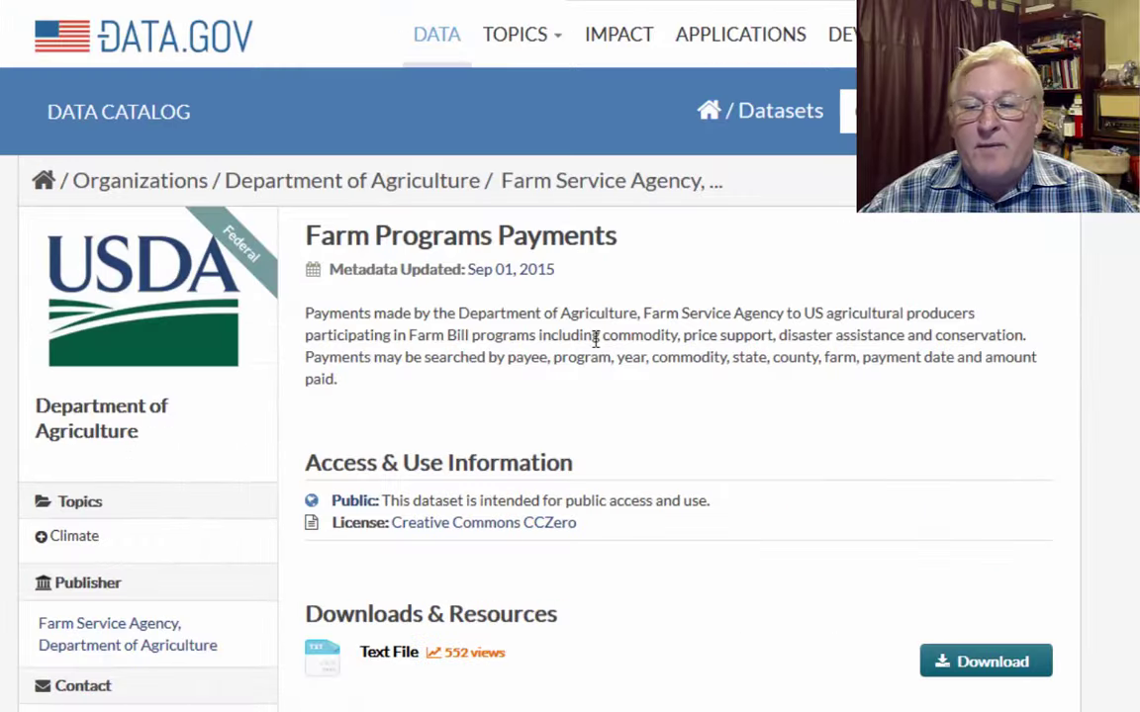
Step: Open the dataset's download page and examine the 2011 Farm Payment File, Standard Payment Layout File and Program Commodity Code List entries
{"action": "left_click", "coordinate": [983, 662]}
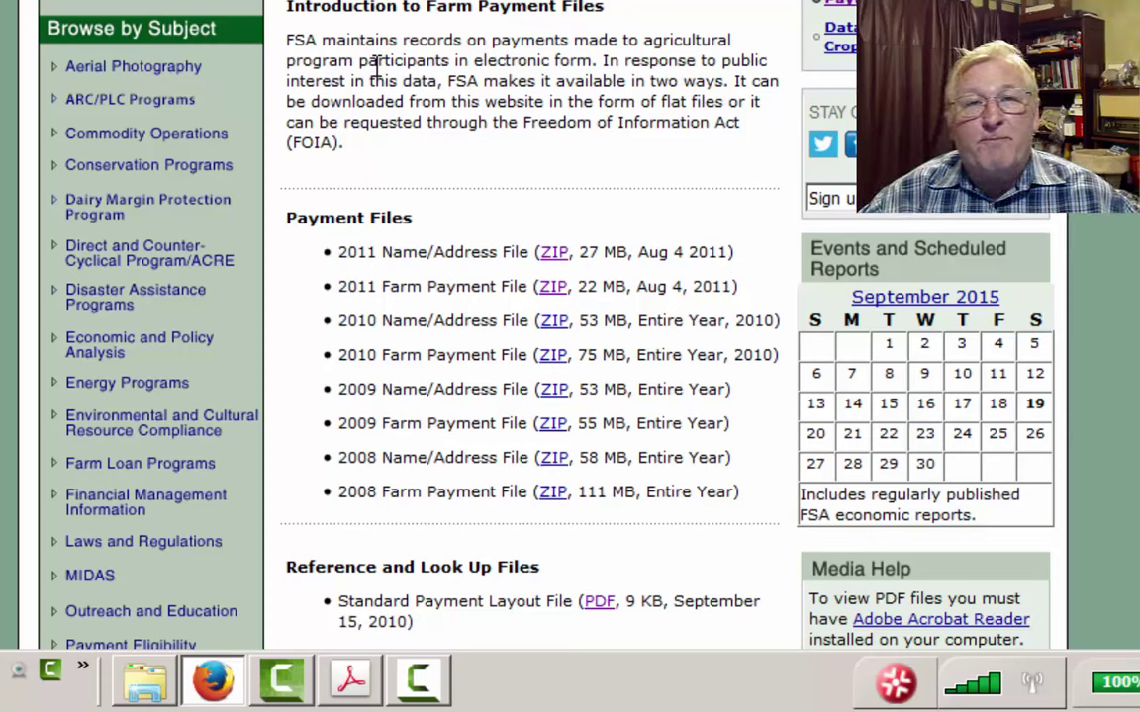
{"action": "scroll", "coordinate": [376, 67], "scroll_direction": "down", "scroll_amount": 3}
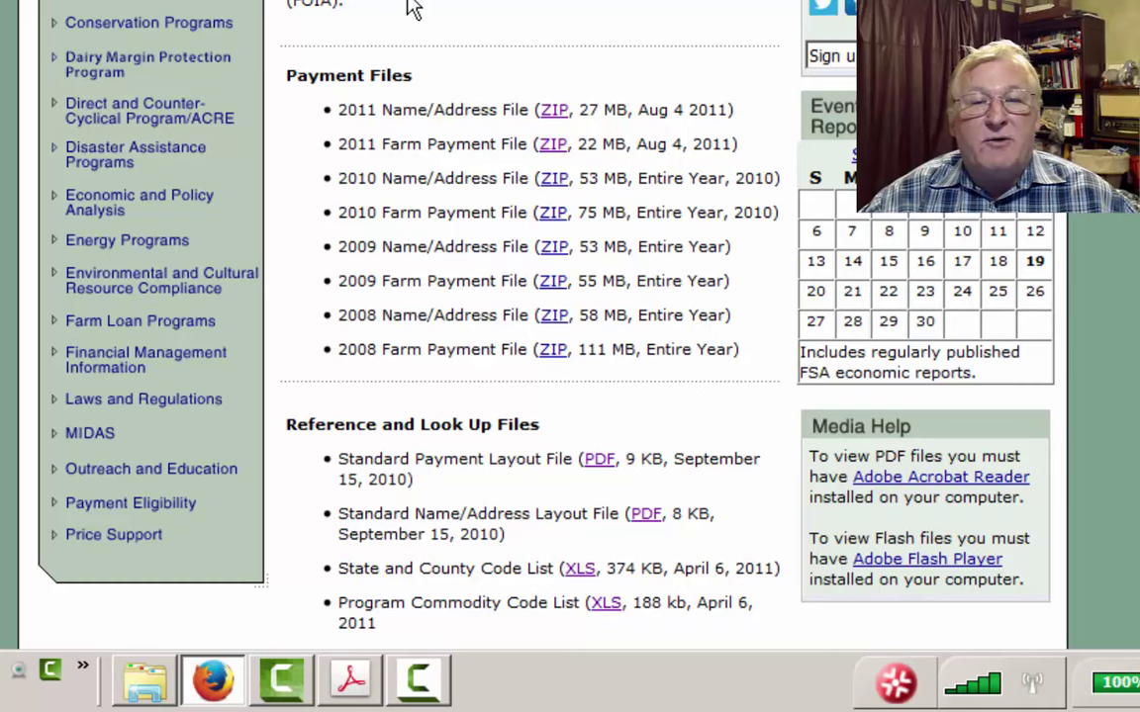
{"action": "scroll", "coordinate": [409, 7], "scroll_direction": "down", "scroll_amount": 1}
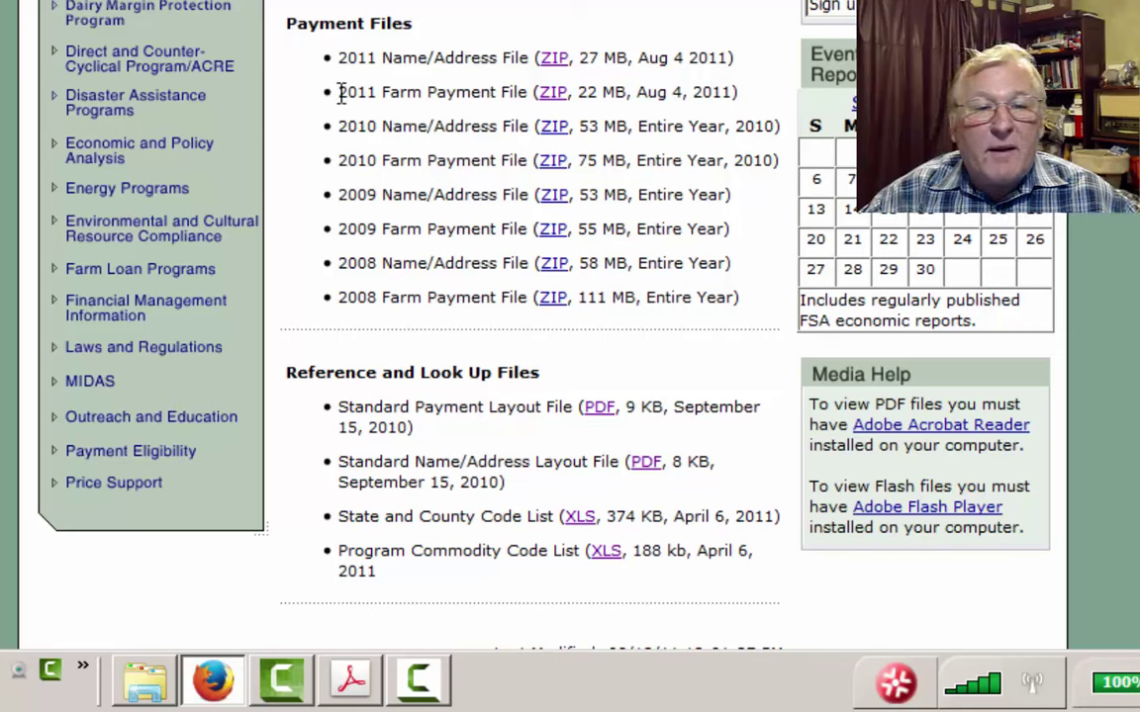
{"action": "left_click_drag", "start_coordinate": [339, 92], "coordinate": [747, 109]}
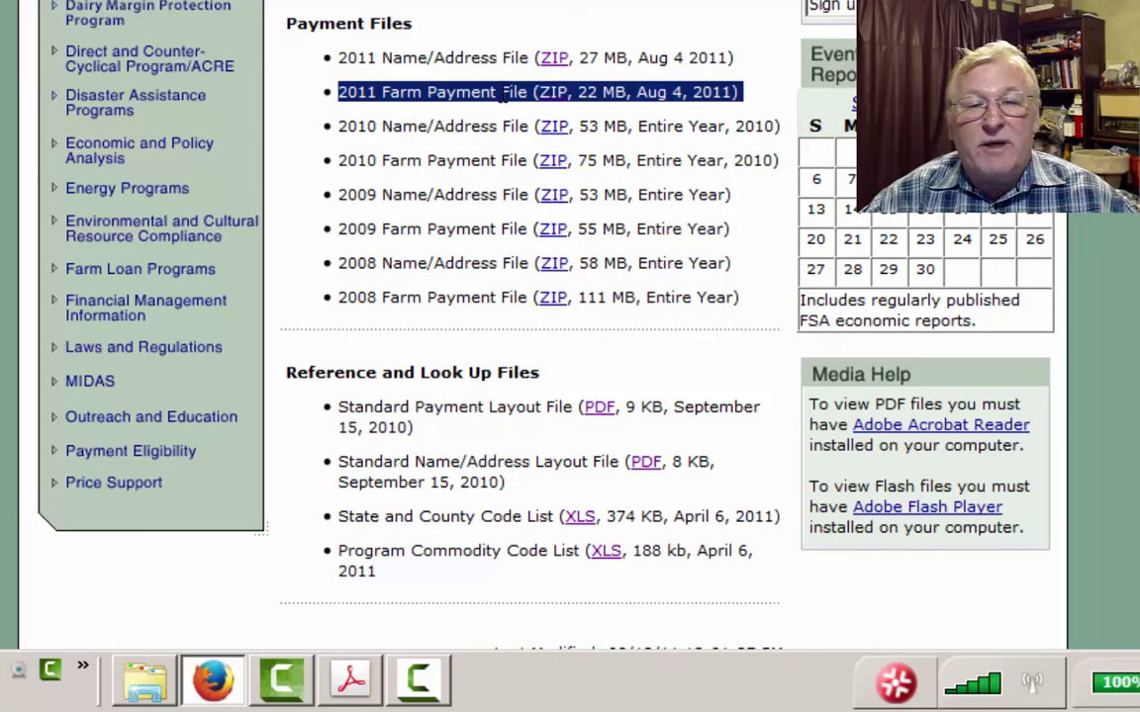
{"action": "left_click", "coordinate": [762, 57]}
{"action": "scroll", "coordinate": [765, 59], "scroll_direction": "down", "scroll_amount": 3}
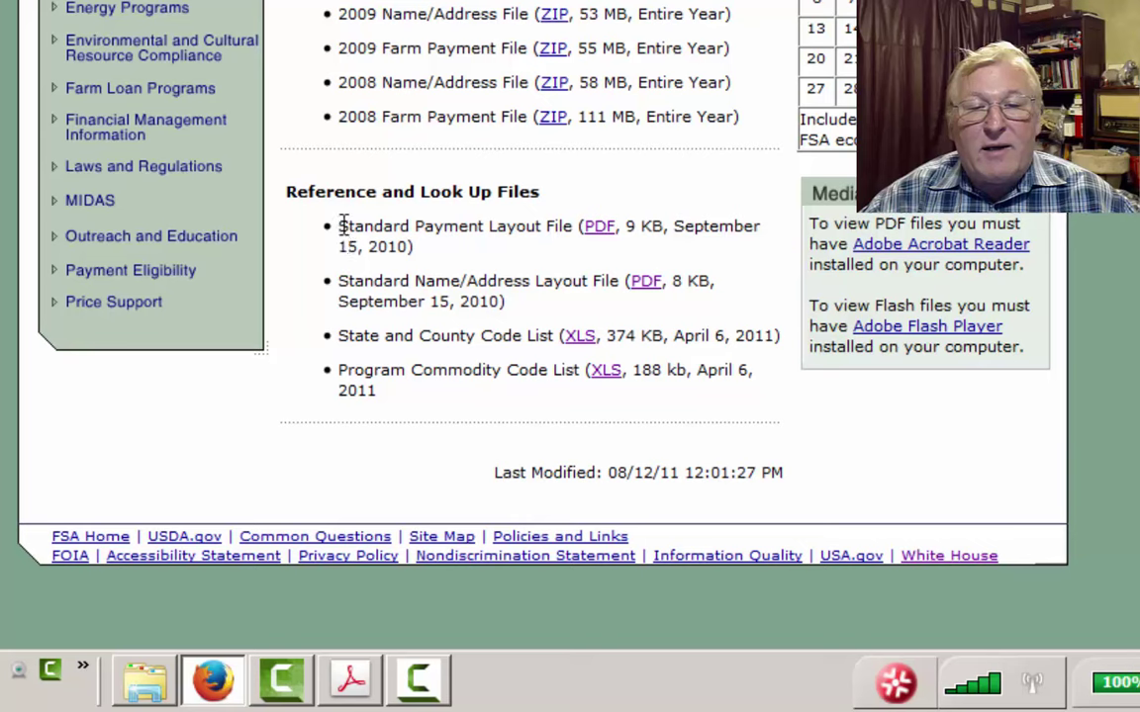
{"action": "left_click_drag", "start_coordinate": [339, 226], "coordinate": [435, 262]}
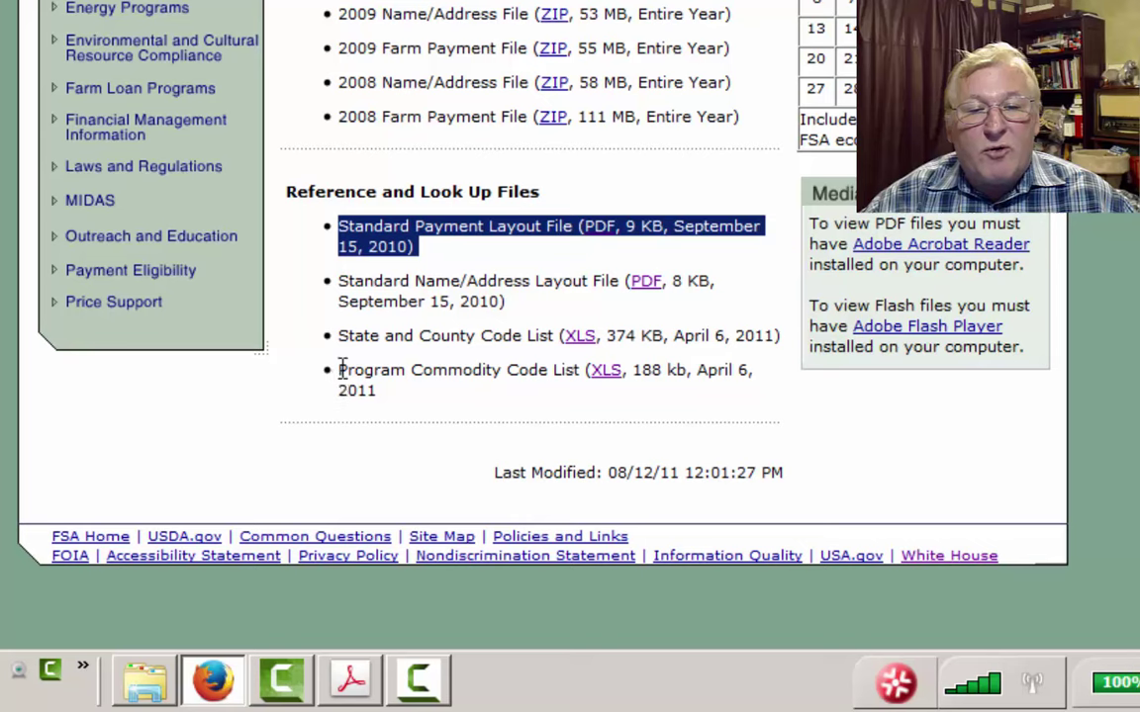
{"action": "left_click_drag", "start_coordinate": [340, 369], "coordinate": [479, 404]}
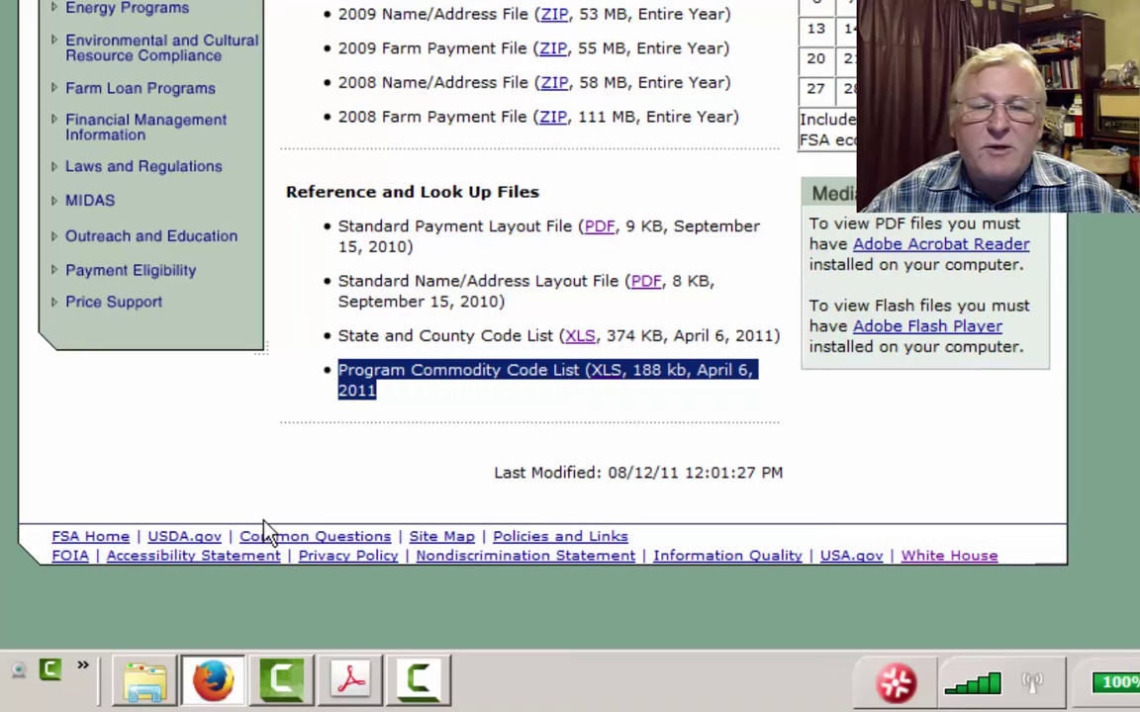
Step: Switch to the ImportExercise folder in Windows Explorer and examine the extracted payment text file and loan_program_lookup.xls
{"action": "left_click", "coordinate": [145, 681]}
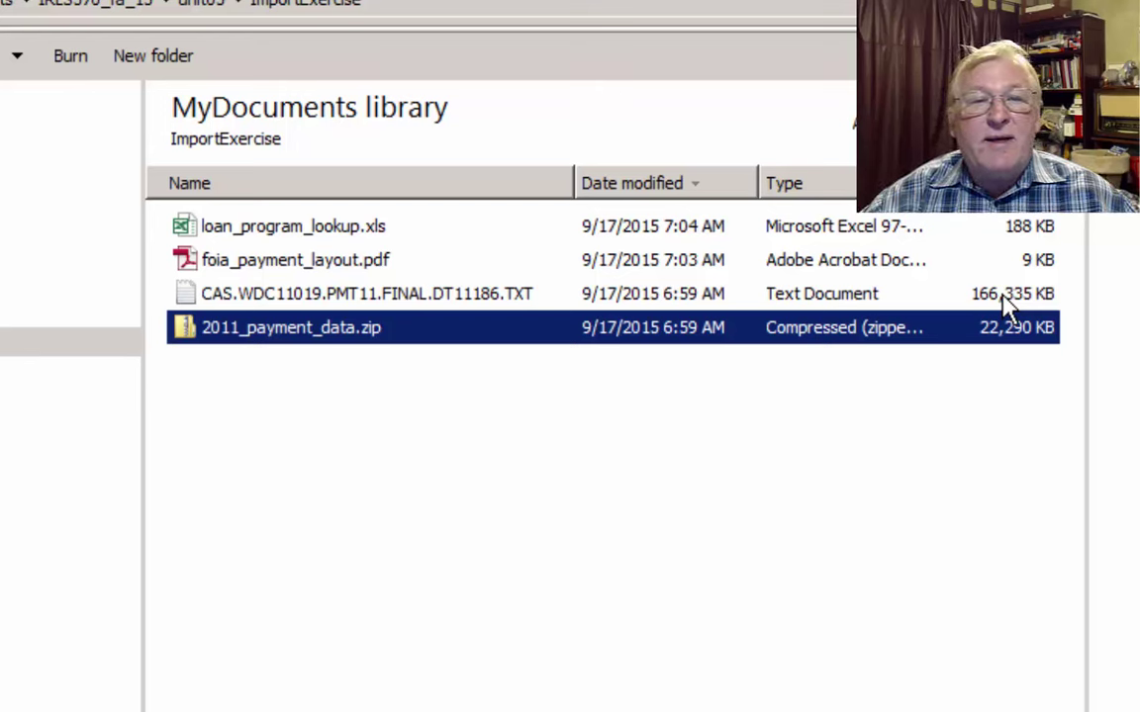
{"action": "left_click", "coordinate": [331, 300]}
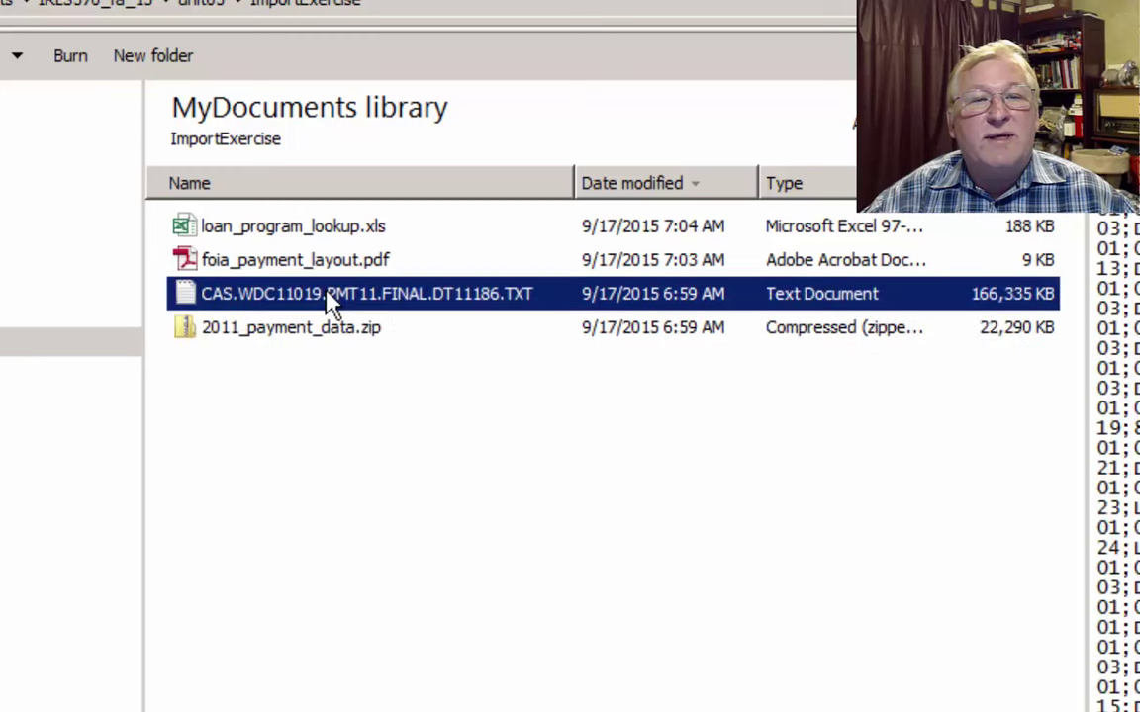
{"action": "double_click", "coordinate": [314, 227]}
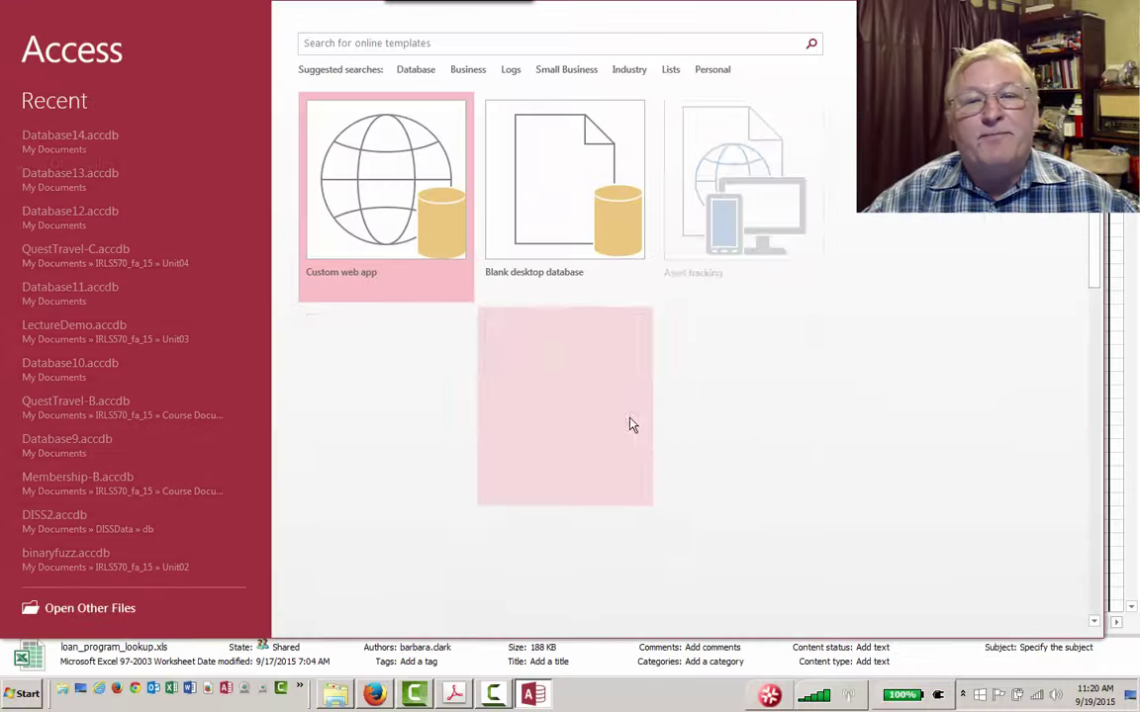
Step: Create a blank desktop database in Access and close its empty default table
{"action": "left_click", "coordinate": [573, 194]}
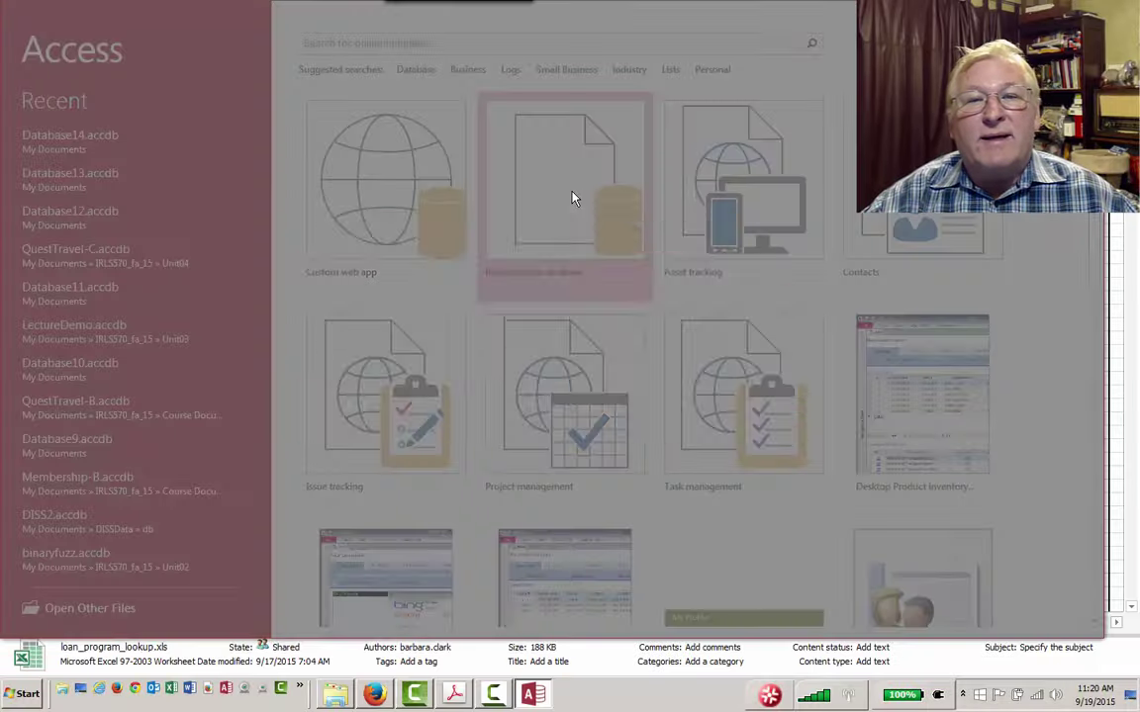
{"action": "left_click", "coordinate": [537, 393]}
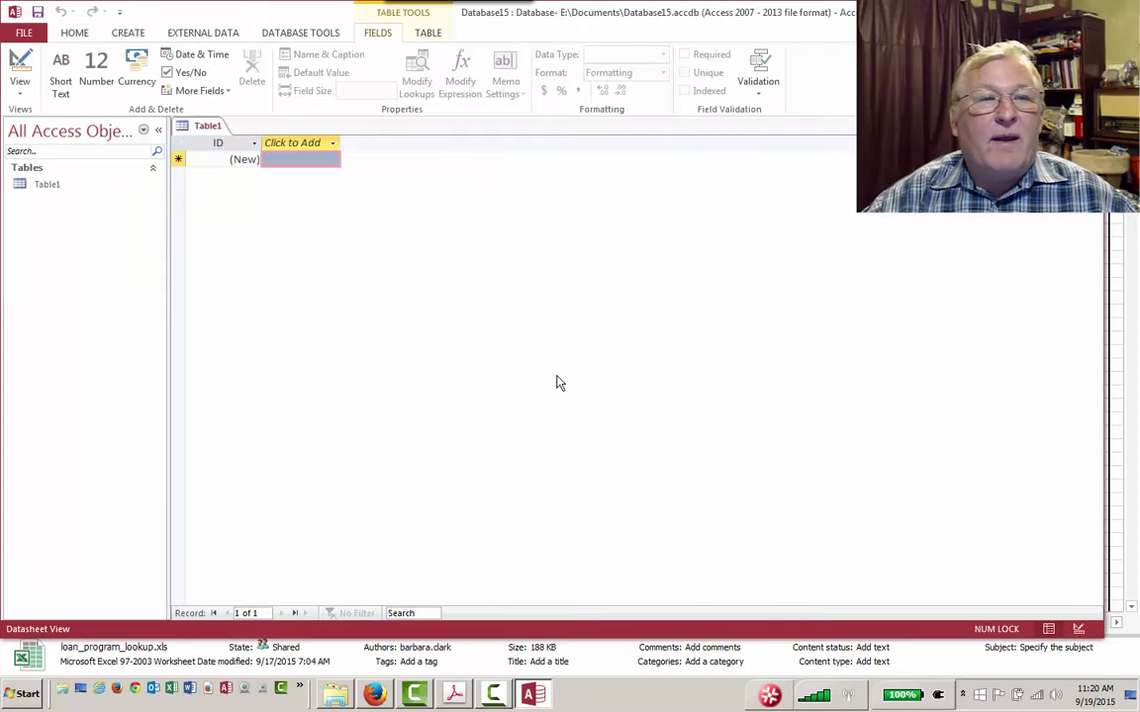
{"action": "right_click", "coordinate": [204, 129]}
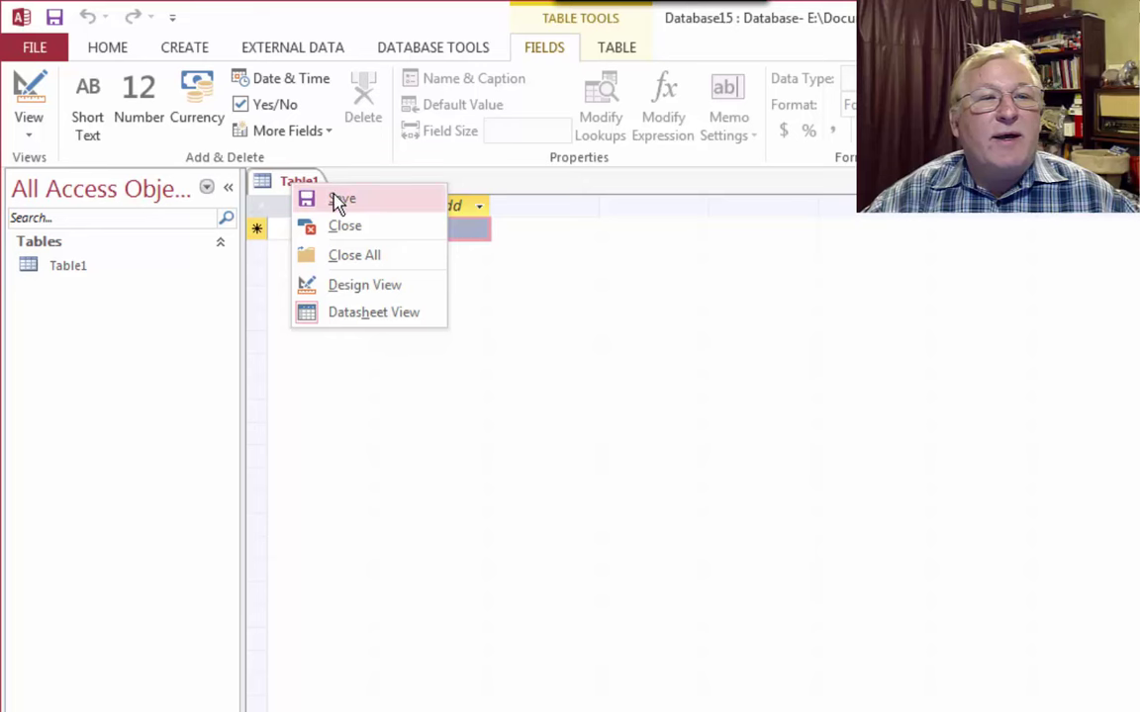
{"action": "left_click", "coordinate": [344, 227]}
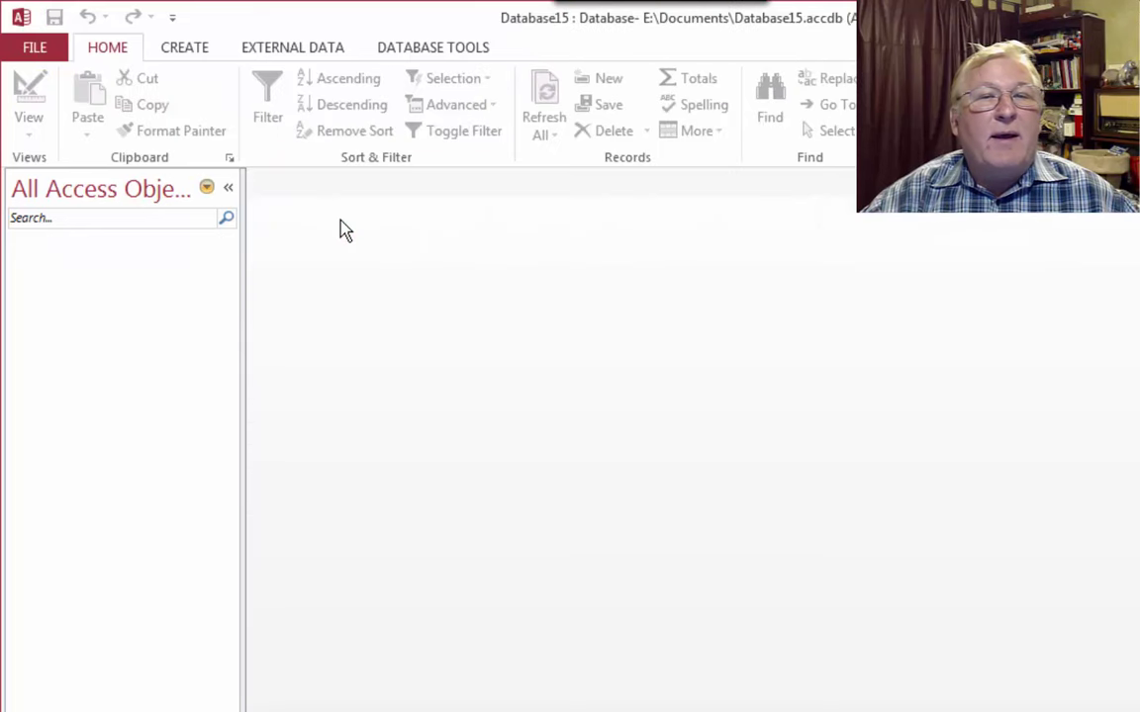
Step: Start a text file import and choose CAS.WDC11019.PMT11.FINAL.DT11186.TXT from IRLS570_fa_15\unit05\ImportExercise as the source
{"action": "left_click", "coordinate": [275, 55]}
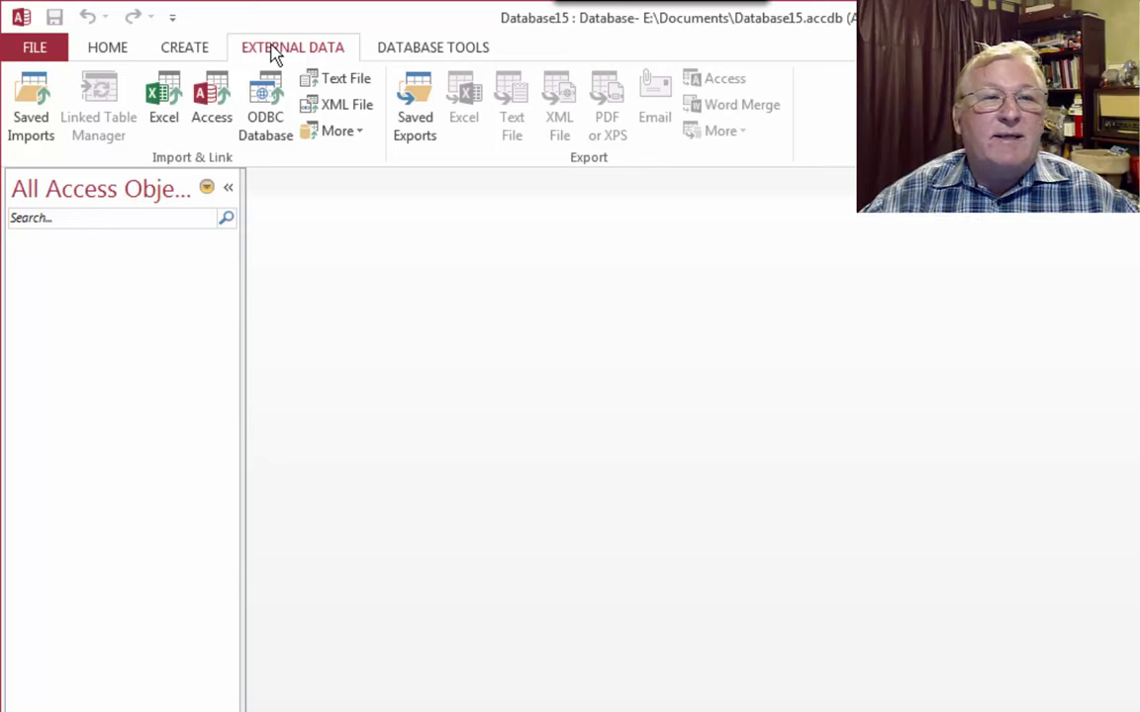
{"action": "left_click", "coordinate": [334, 79]}
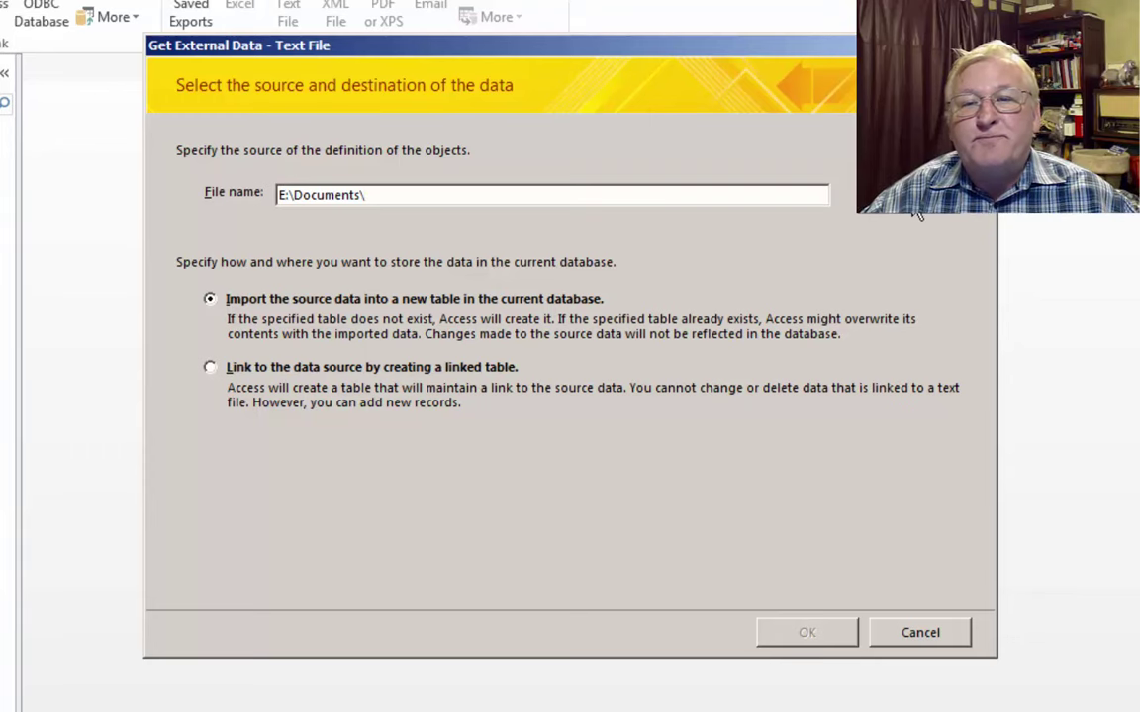
{"action": "left_click", "coordinate": [917, 209]}
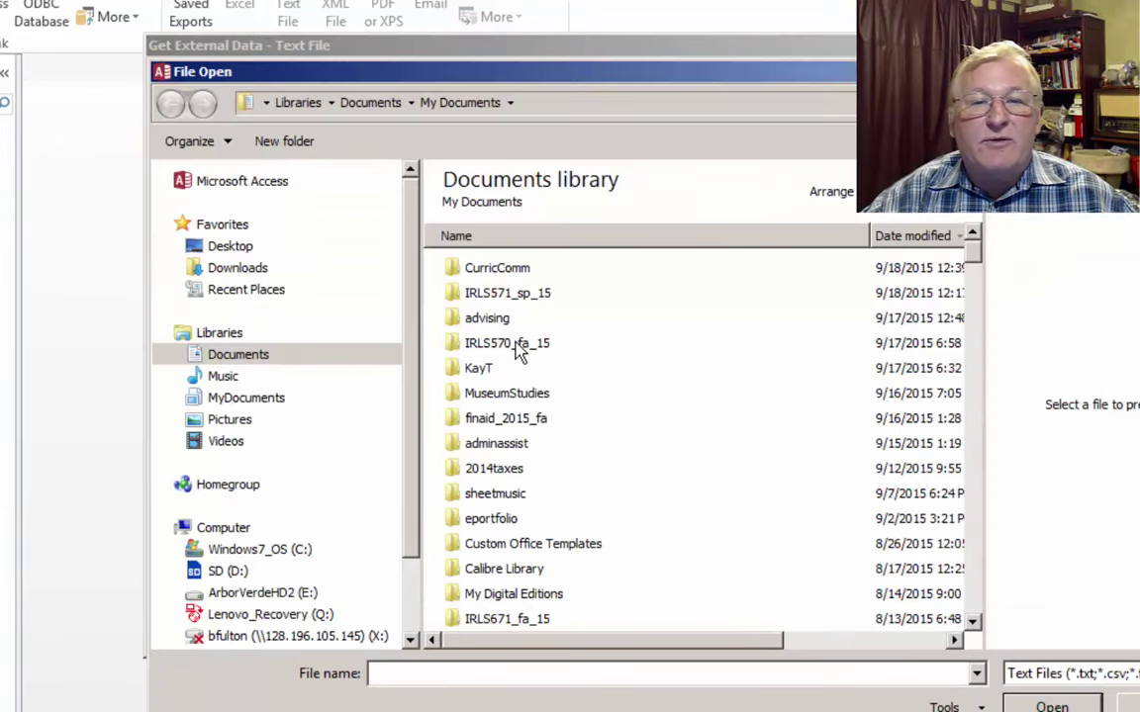
{"action": "double_click", "coordinate": [517, 346]}
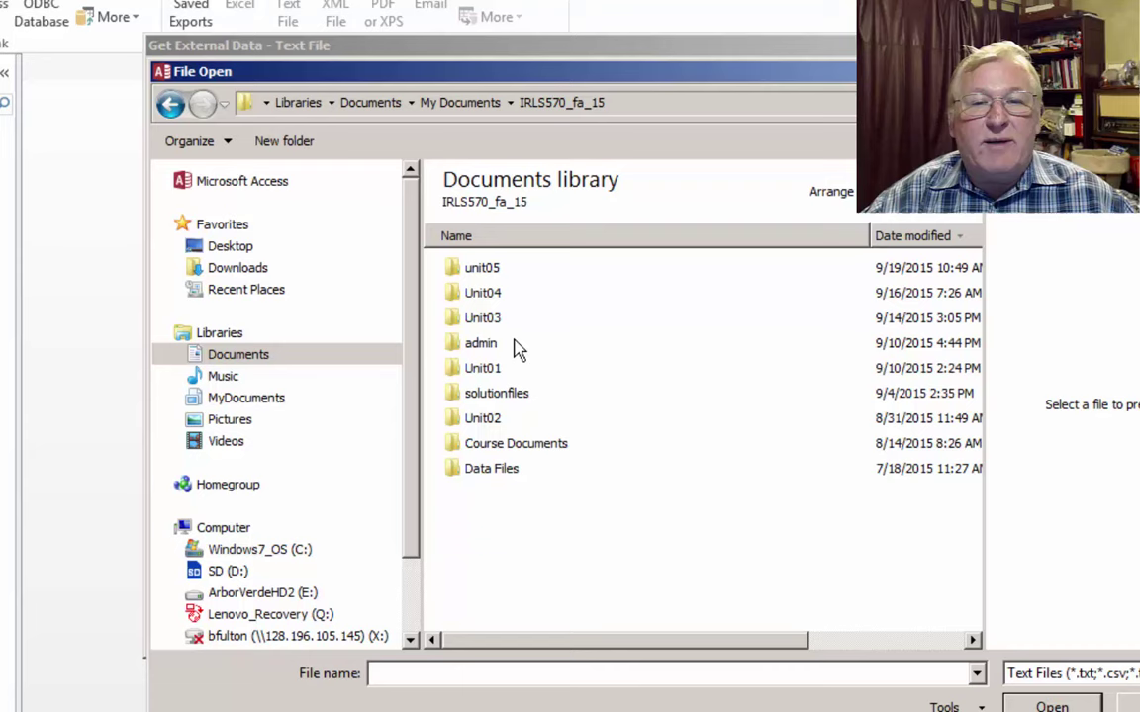
{"action": "double_click", "coordinate": [494, 272]}
{"action": "double_click", "coordinate": [493, 271]}
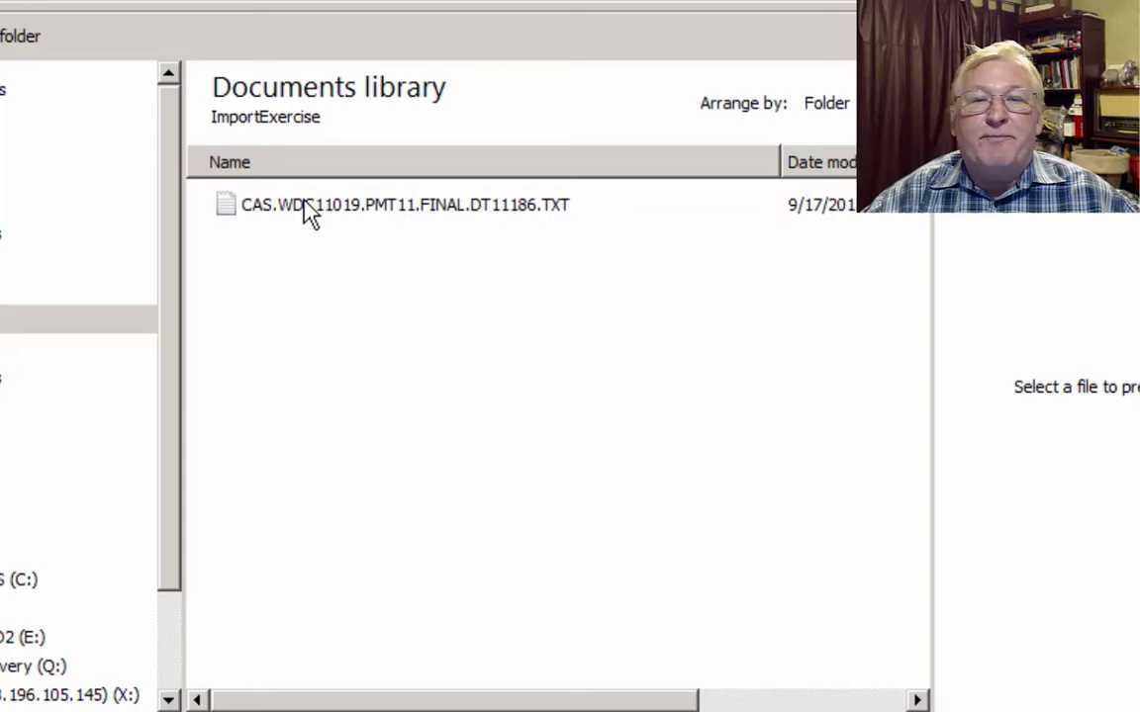
{"action": "left_click", "coordinate": [507, 269]}
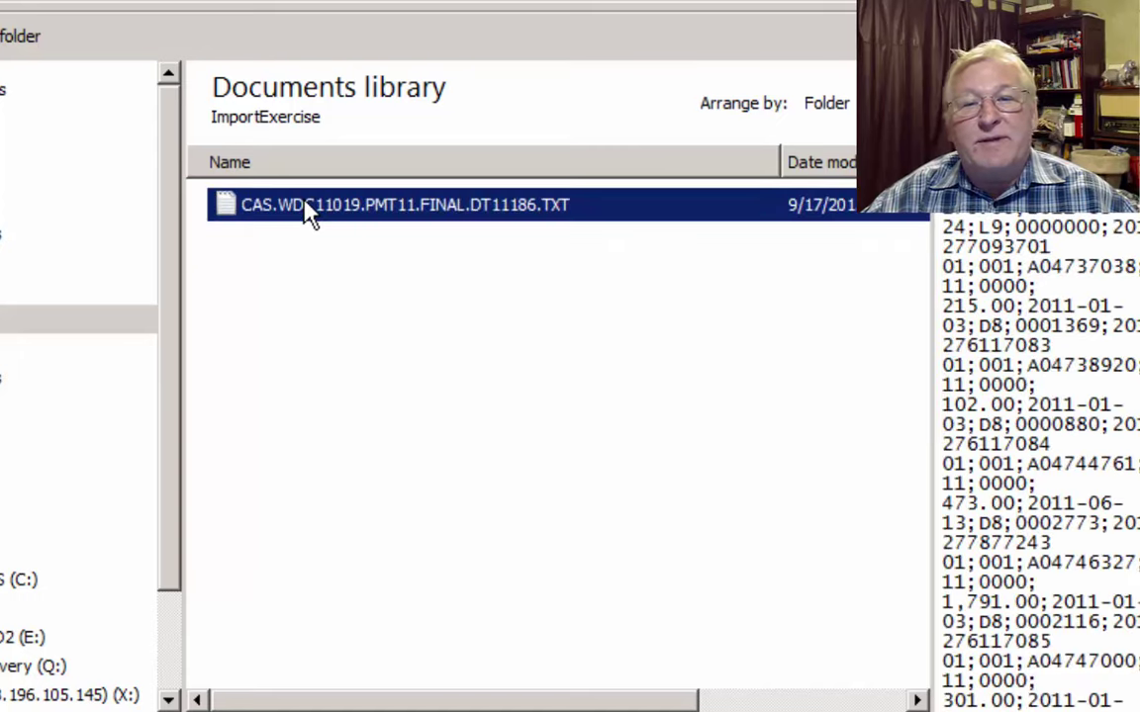
{"action": "key", "text": "Return"}
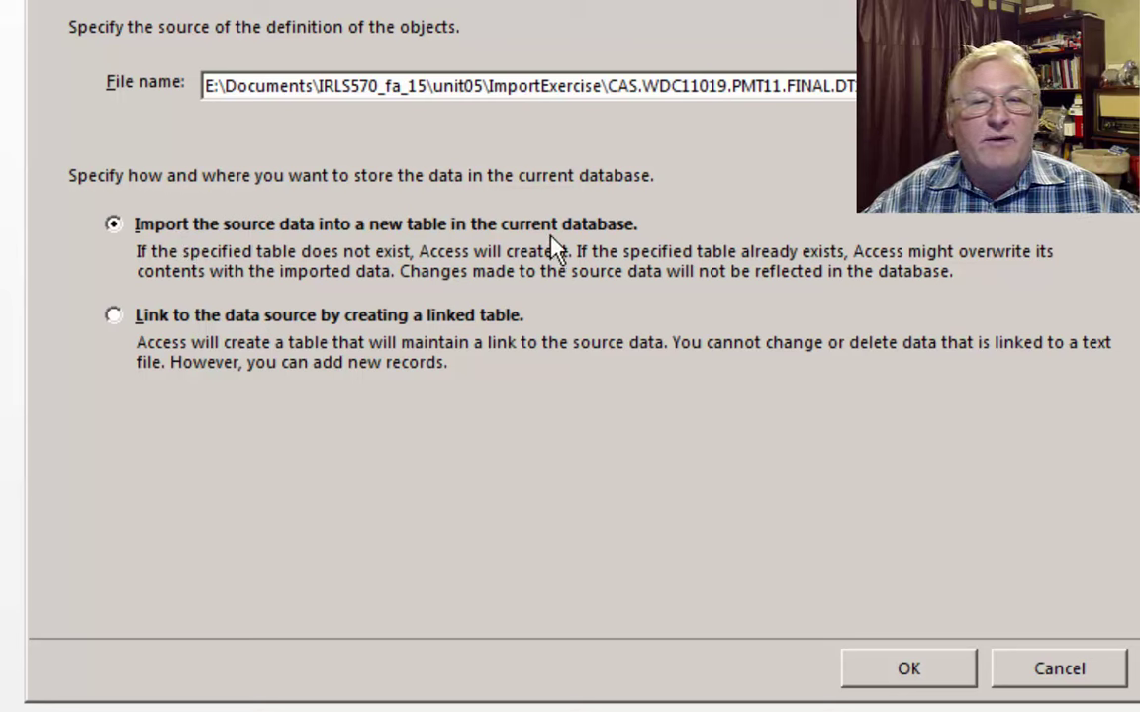
Step: Import the source data into a new table in the current database, keeping the Delimited format
{"action": "left_click", "coordinate": [934, 665]}
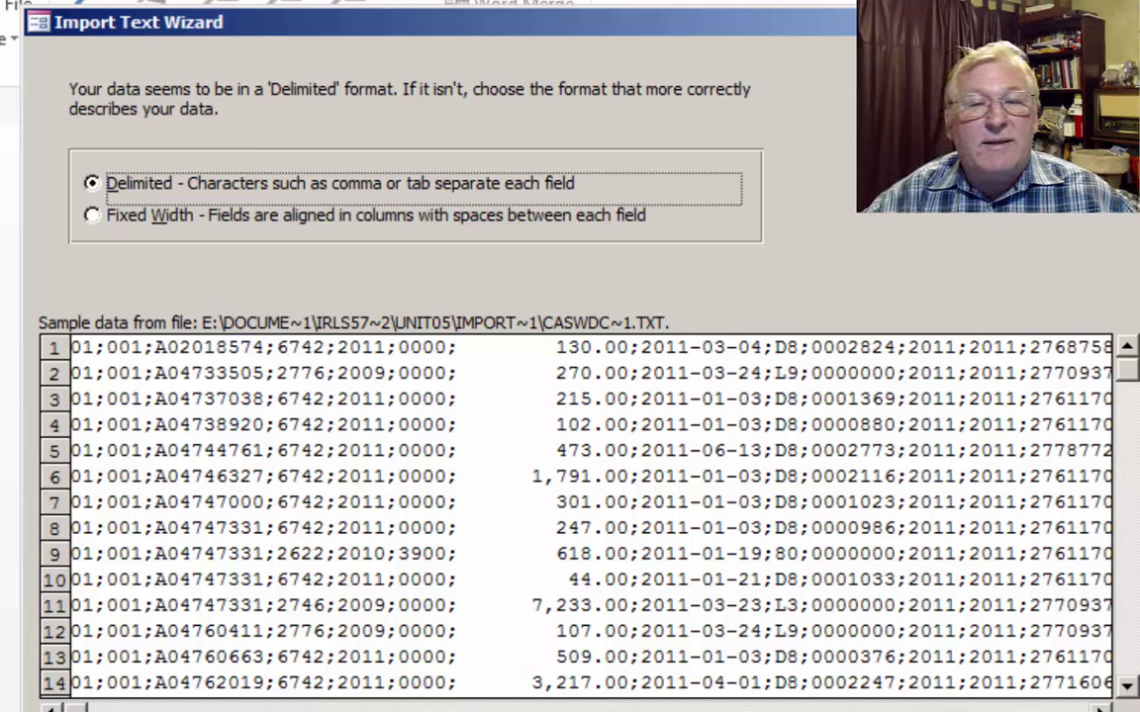
{"action": "key", "text": "Return"}
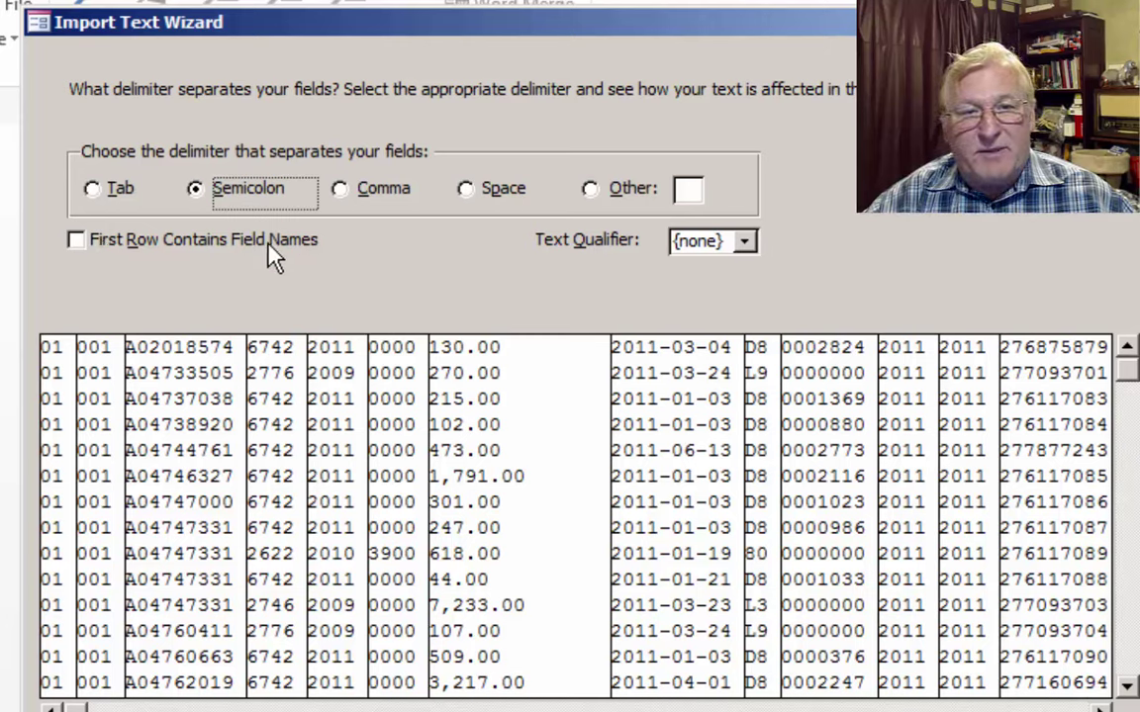
{"action": "left_click", "coordinate": [76, 242]}
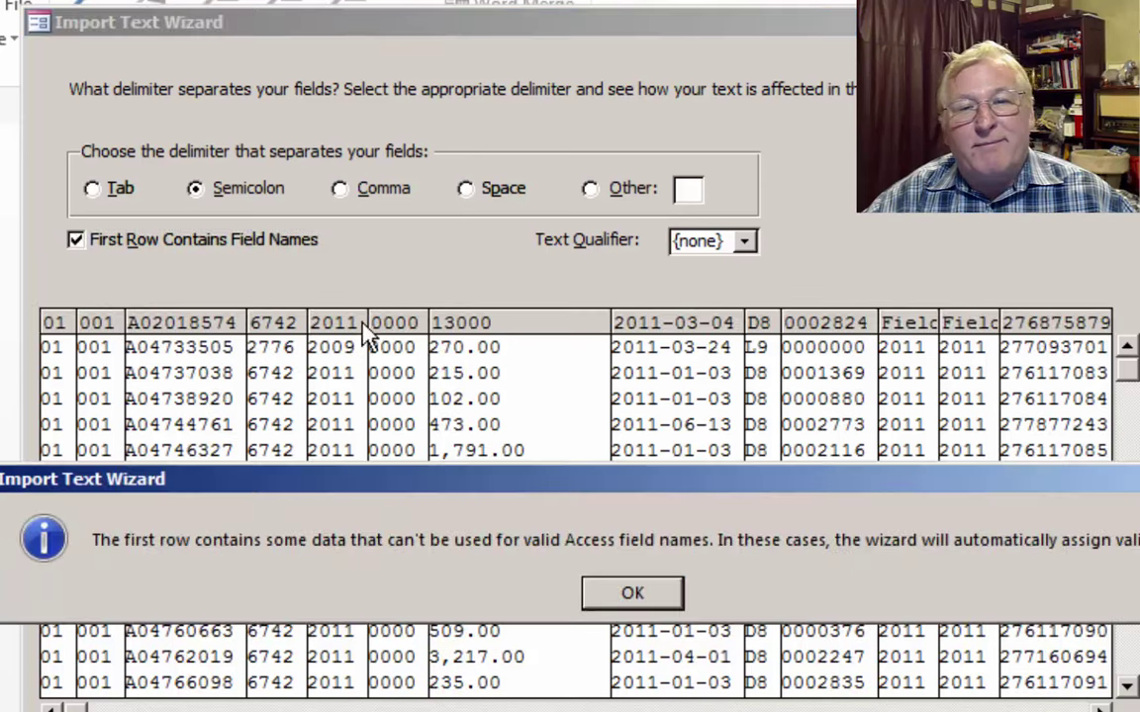
{"action": "left_click", "coordinate": [633, 594]}
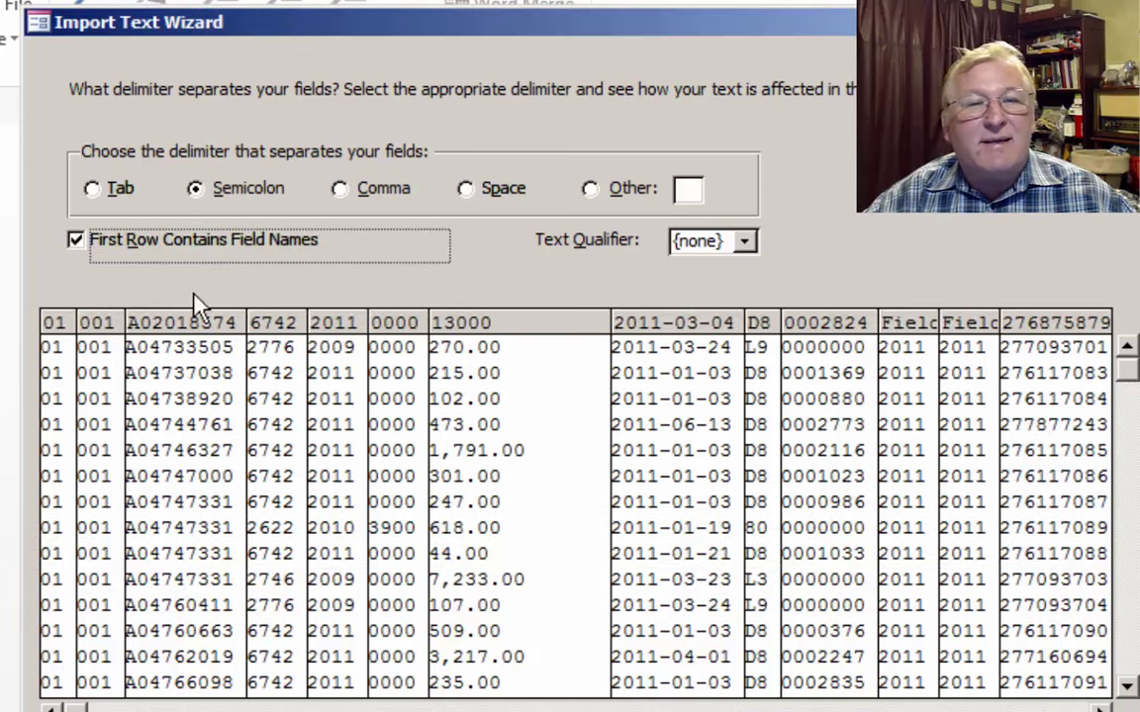
{"action": "left_click", "coordinate": [76, 241]}
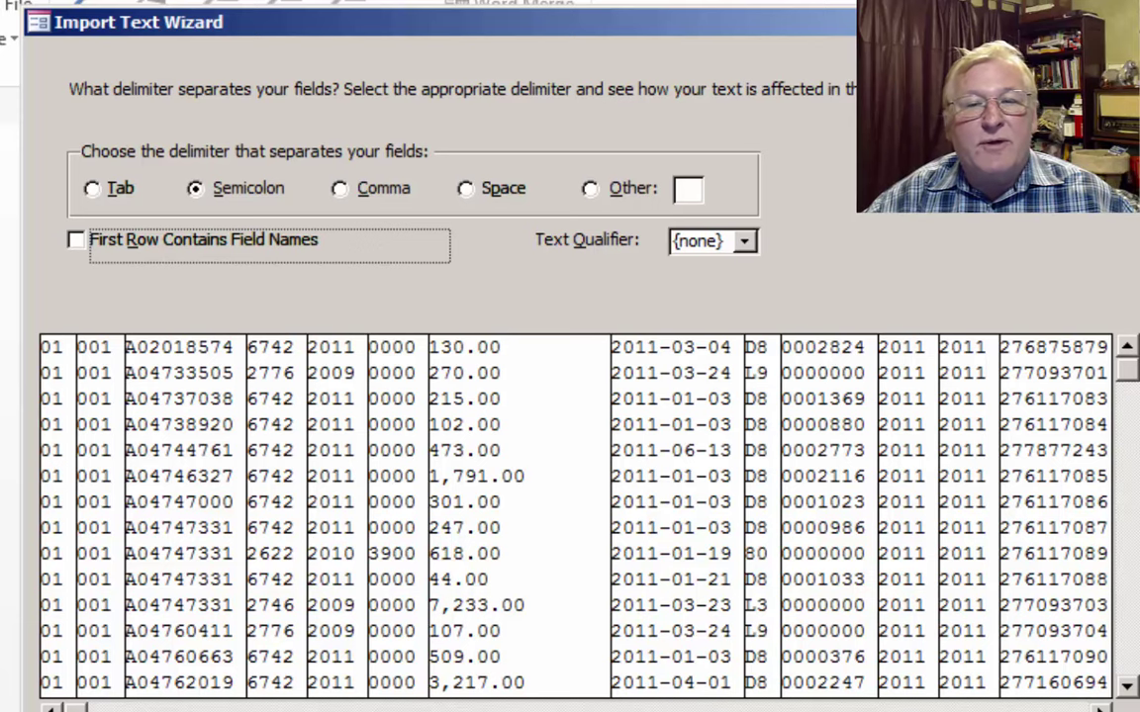
Step: Accept the semicolon delimiter with no field-name row, and consult the field layout in foia_payment_layout.pdf before returning to the import wizard
{"action": "key", "text": "Return"}
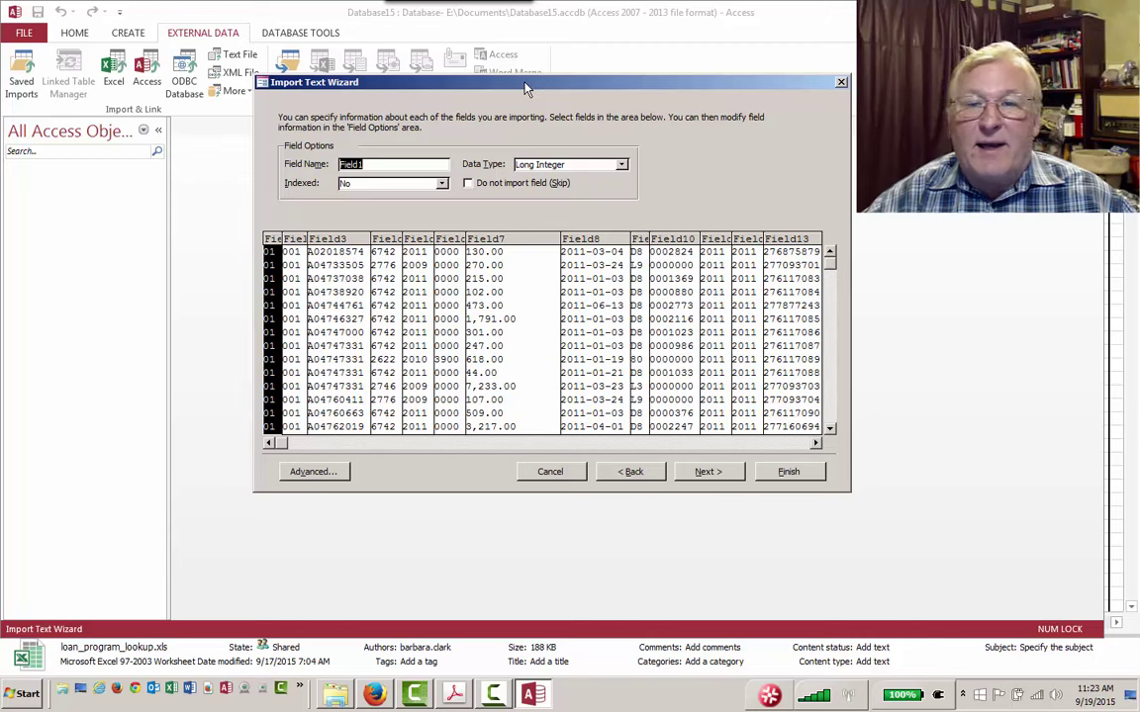
{"action": "left_click_drag", "start_coordinate": [526, 89], "coordinate": [781, 89]}
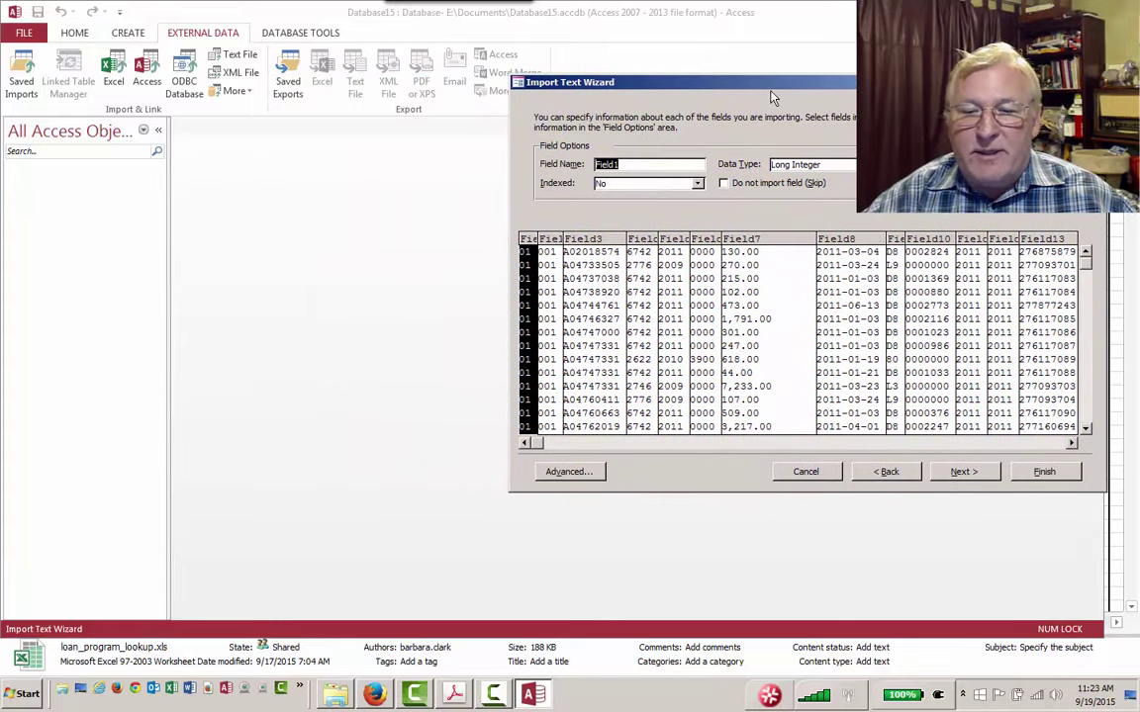
{"action": "left_click", "coordinate": [454, 693]}
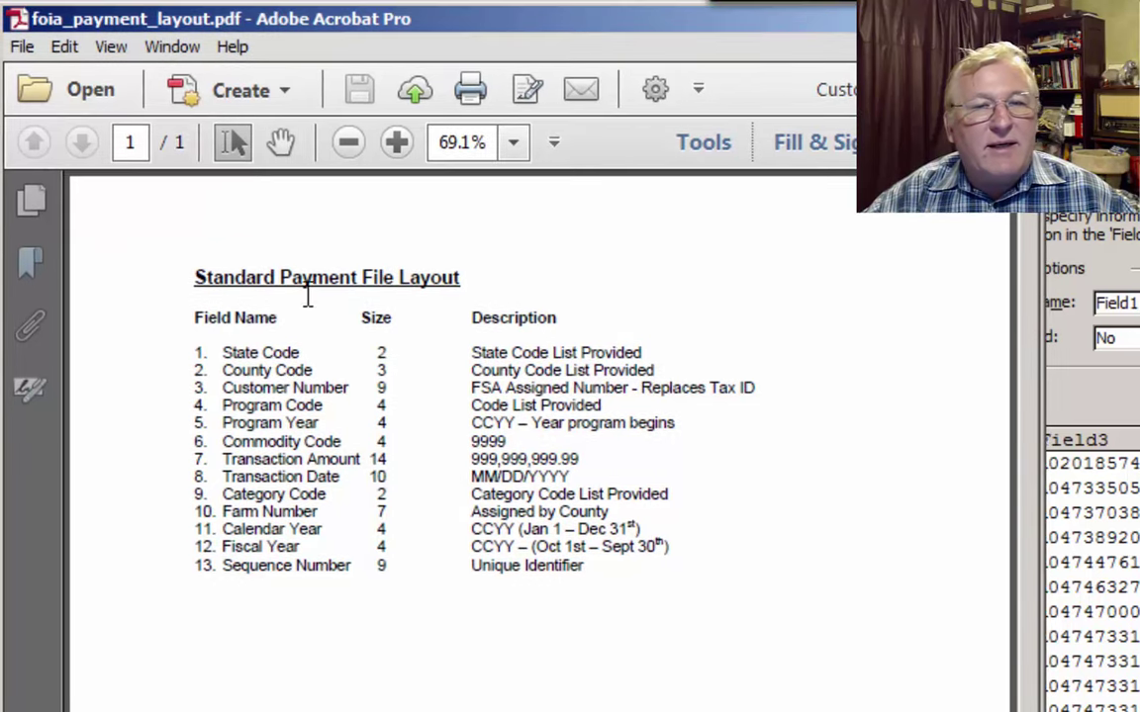
{"action": "key", "text": "alt+Tab"}
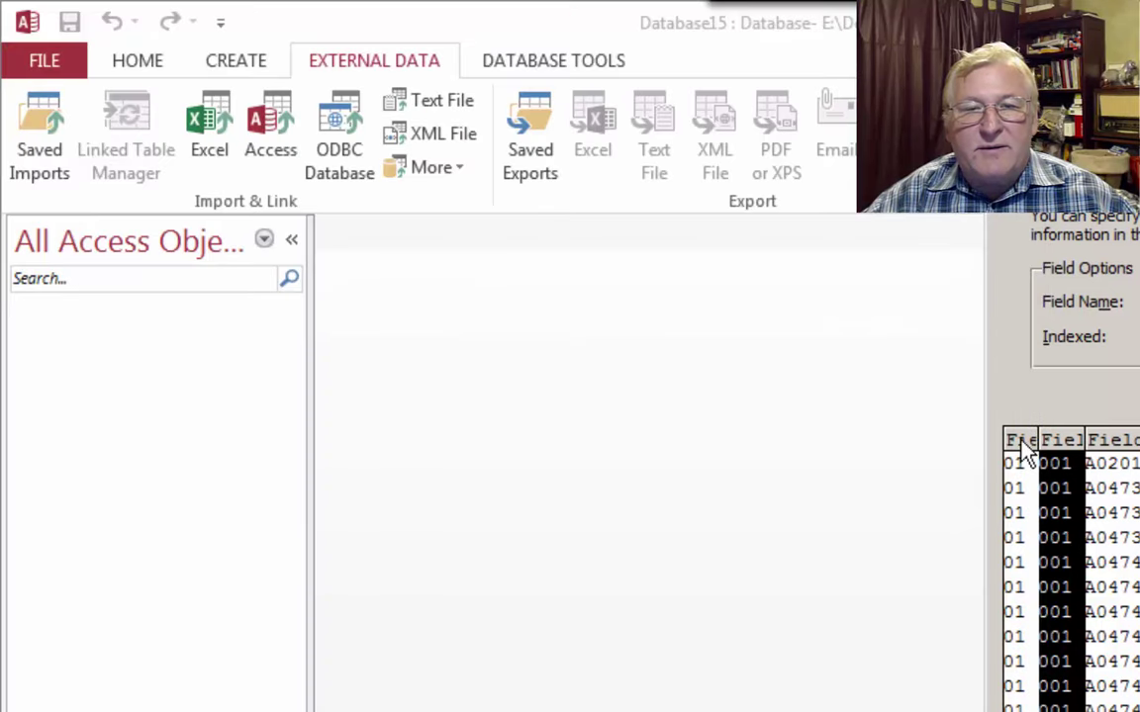
Step: Compare the first five source columns and their default field options with the published payment file layout
{"action": "left_click", "coordinate": [1021, 443]}
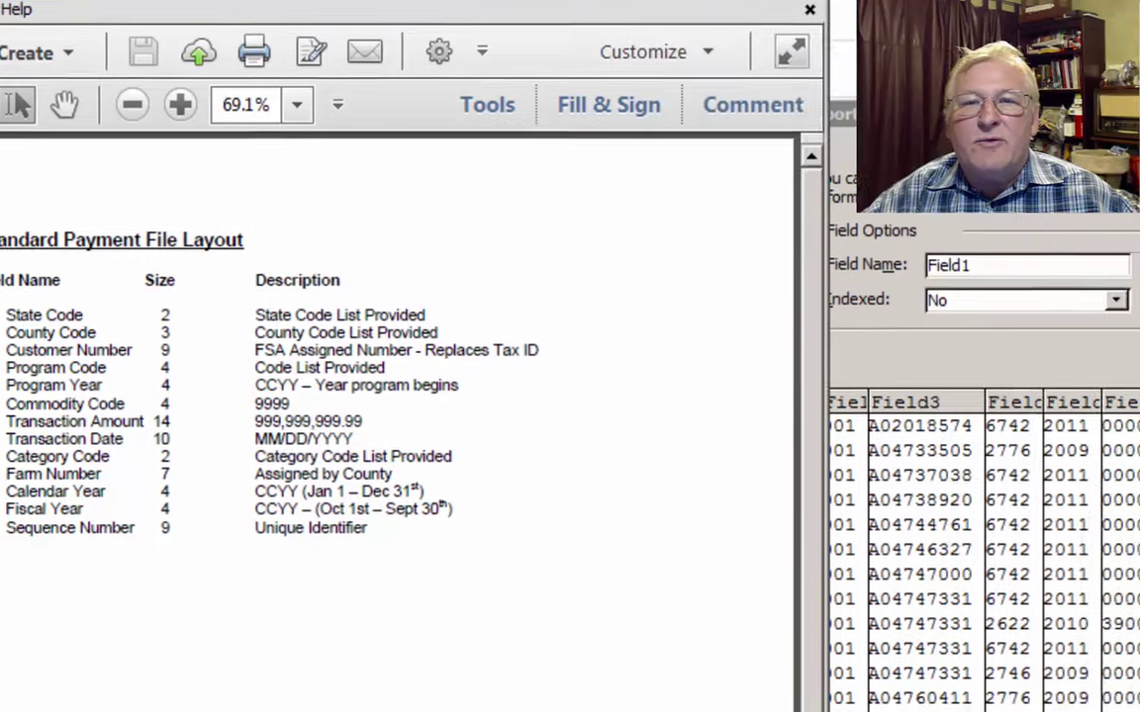
{"action": "left_click", "coordinate": [508, 54]}
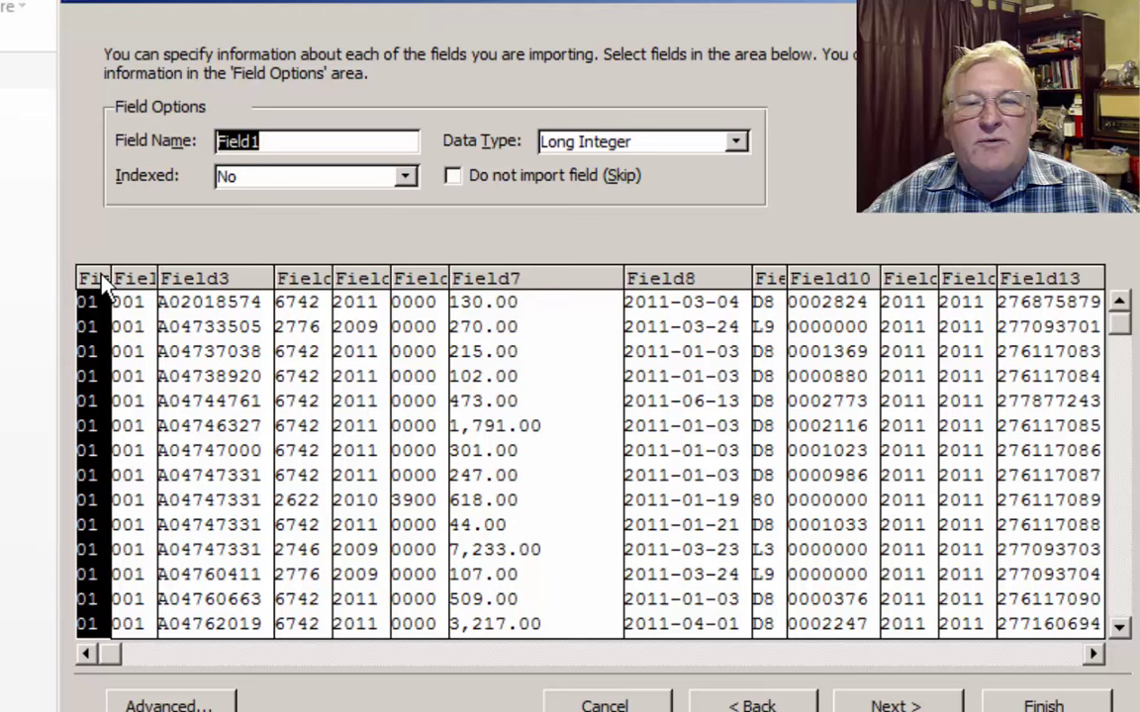
{"action": "left_click", "coordinate": [274, 141]}
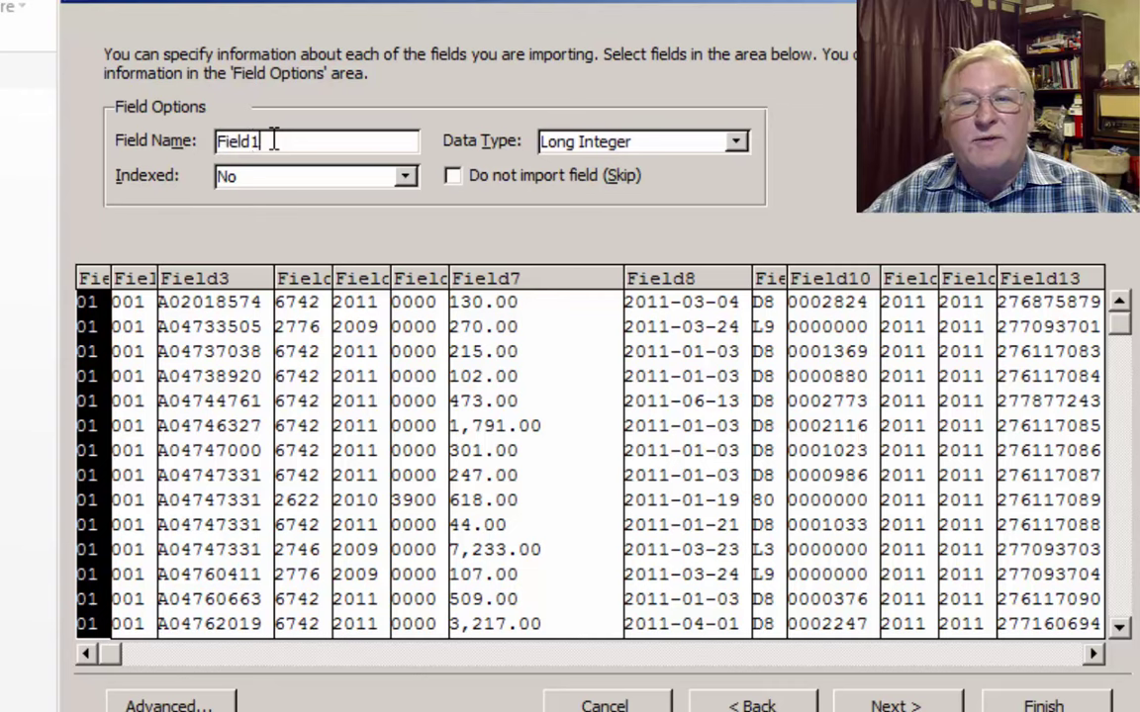
{"action": "left_click_drag", "start_coordinate": [274, 140], "coordinate": [217, 141]}
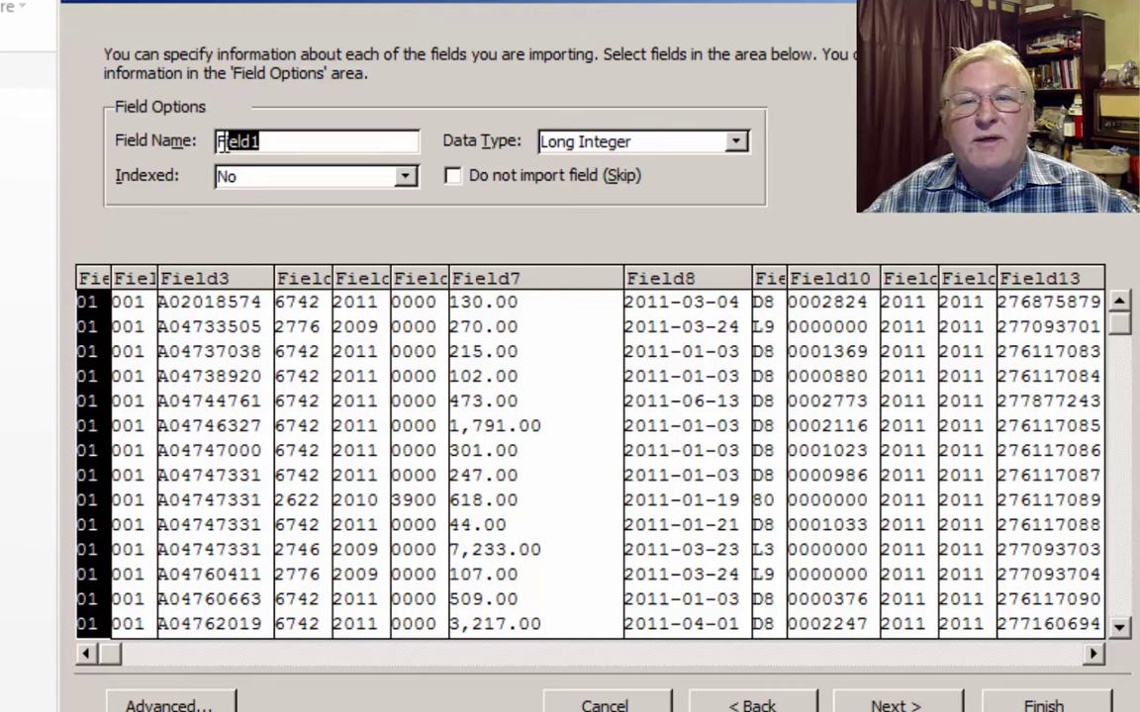
{"action": "left_click", "coordinate": [132, 279]}
{"action": "left_click", "coordinate": [220, 279]}
{"action": "left_click", "coordinate": [299, 279]}
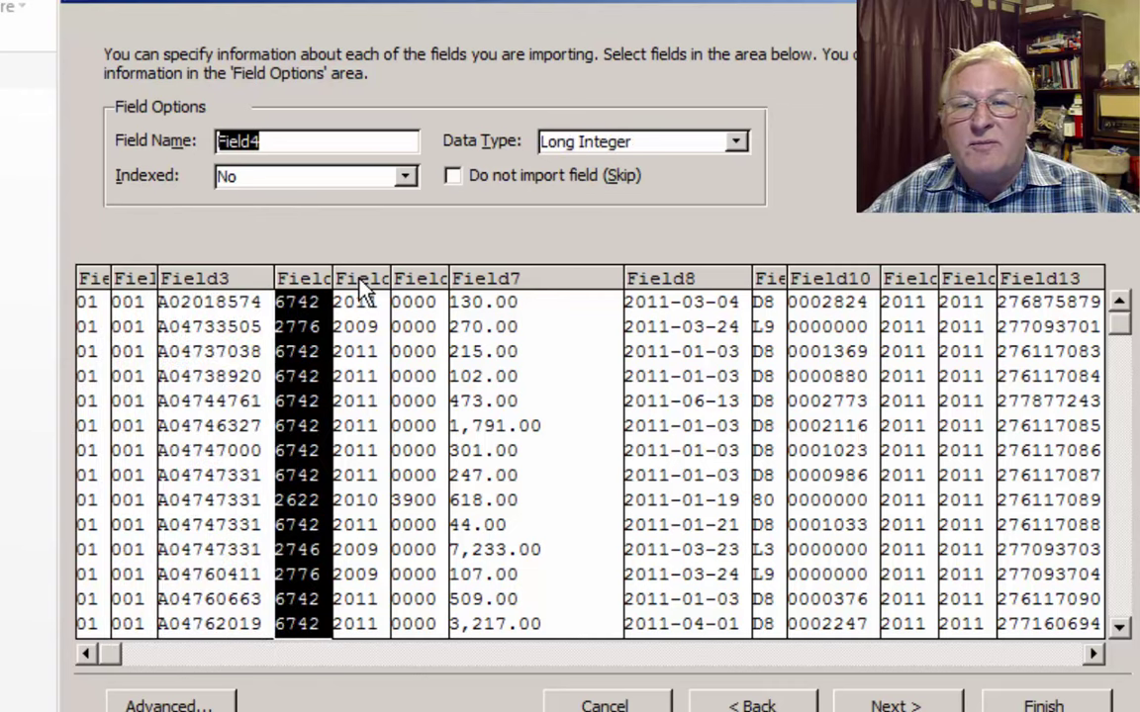
{"action": "left_click", "coordinate": [358, 279]}
Step: Name the first column StateCode and set its data type to Short Text
{"action": "left_click", "coordinate": [95, 279]}
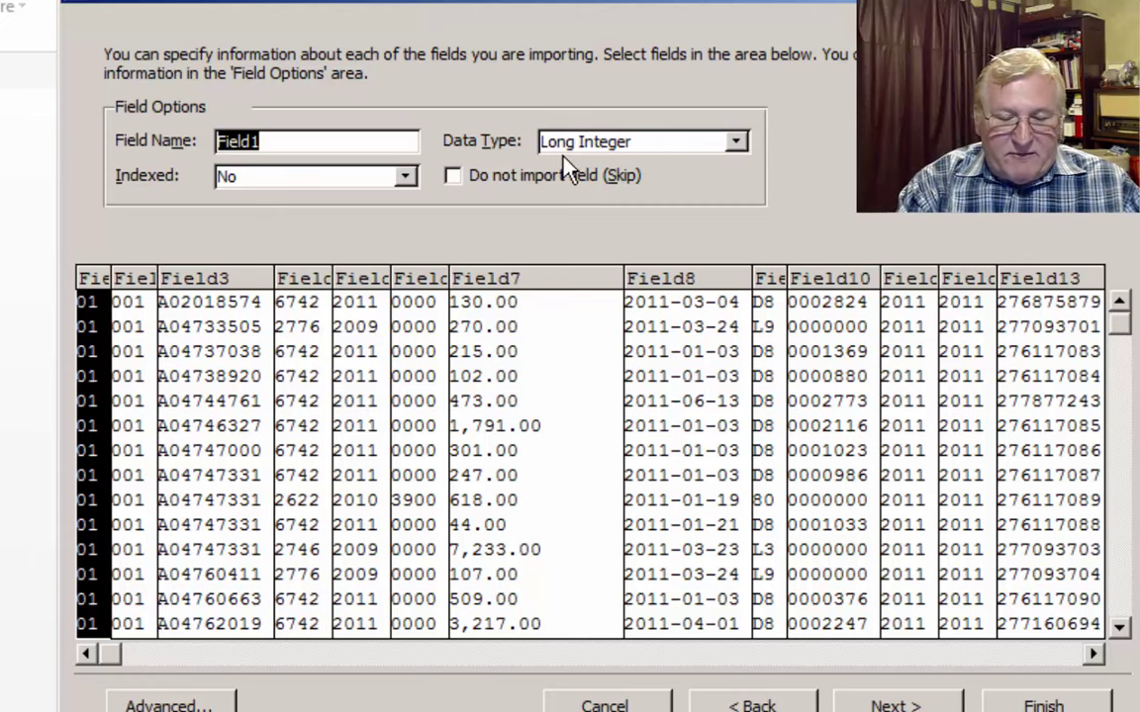
{"action": "type", "text": "State"}
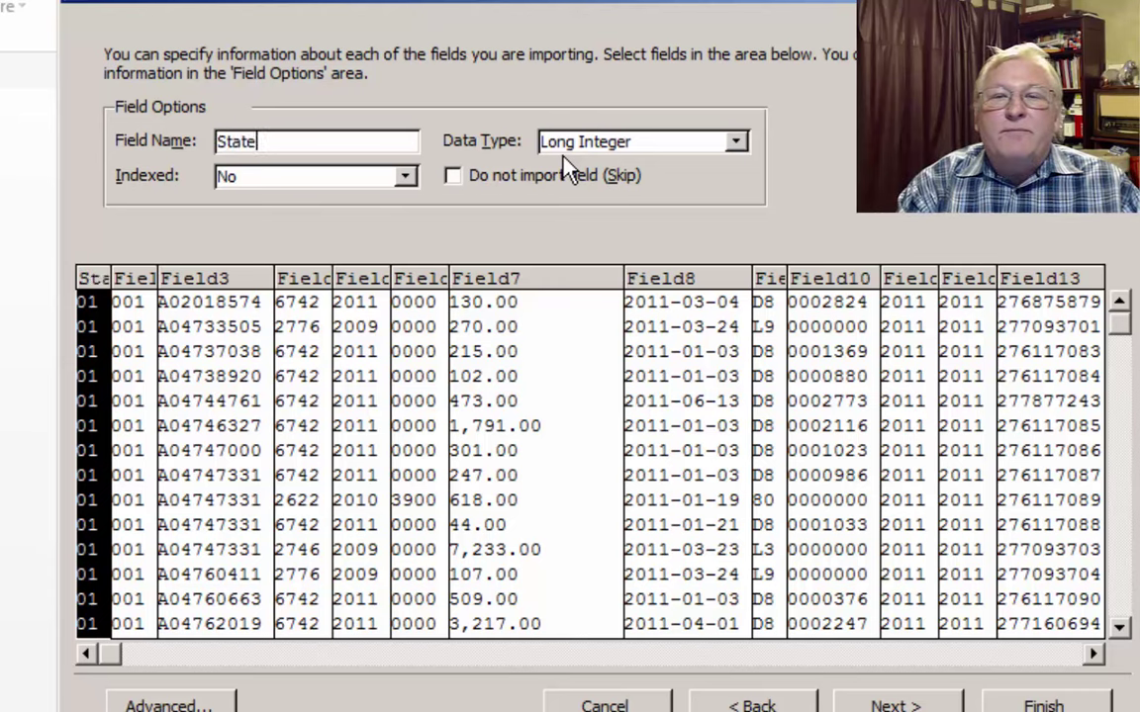
{"action": "type", "text": "Code"}
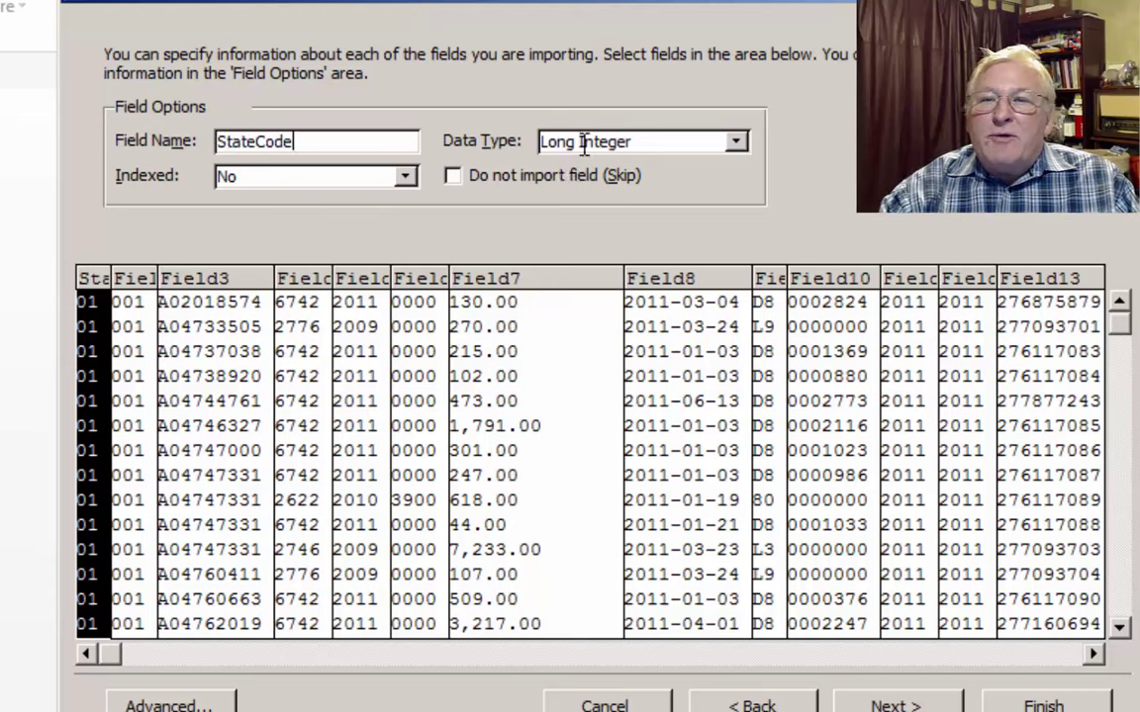
{"action": "left_click", "coordinate": [736, 143]}
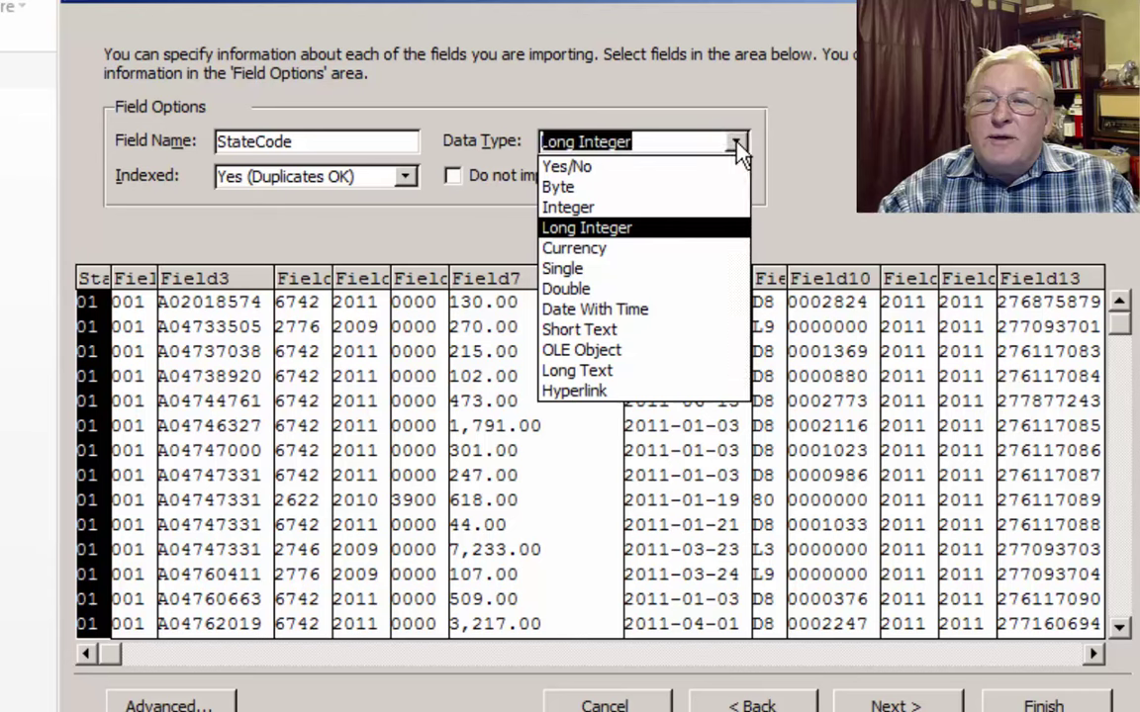
{"action": "left_click", "coordinate": [625, 332]}
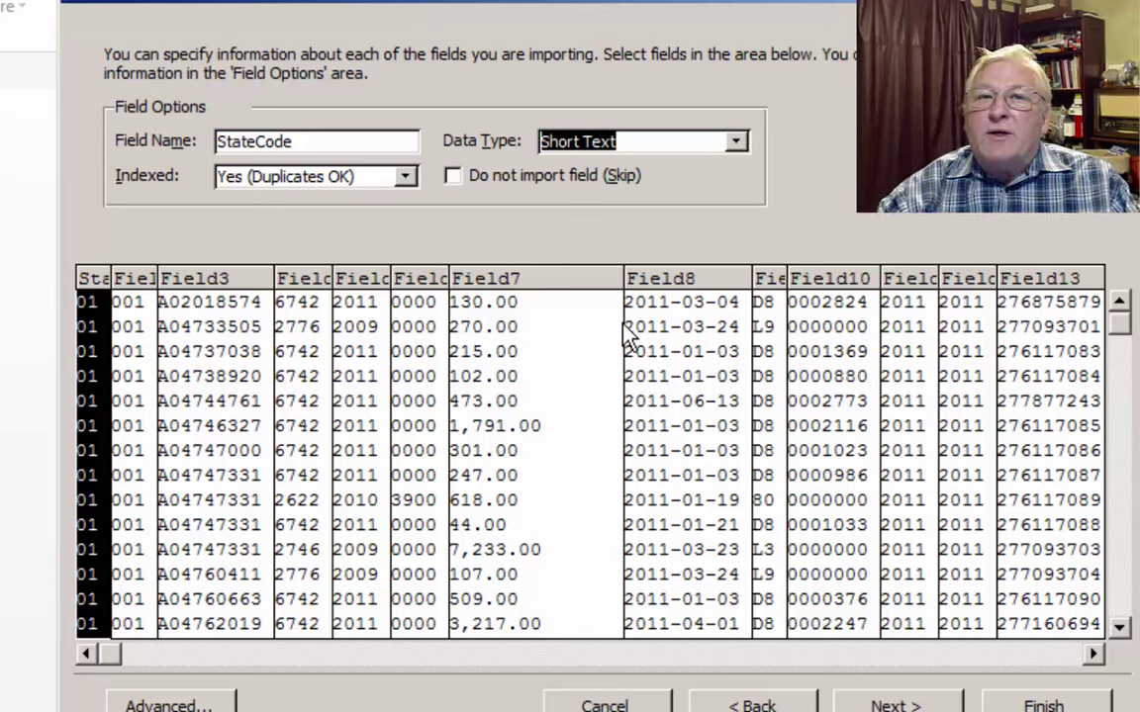
Step: Name the second column CountryCode and set its data type to Short Text
{"action": "left_click", "coordinate": [134, 279]}
{"action": "left_click_drag", "start_coordinate": [266, 141], "coordinate": [158, 148]}
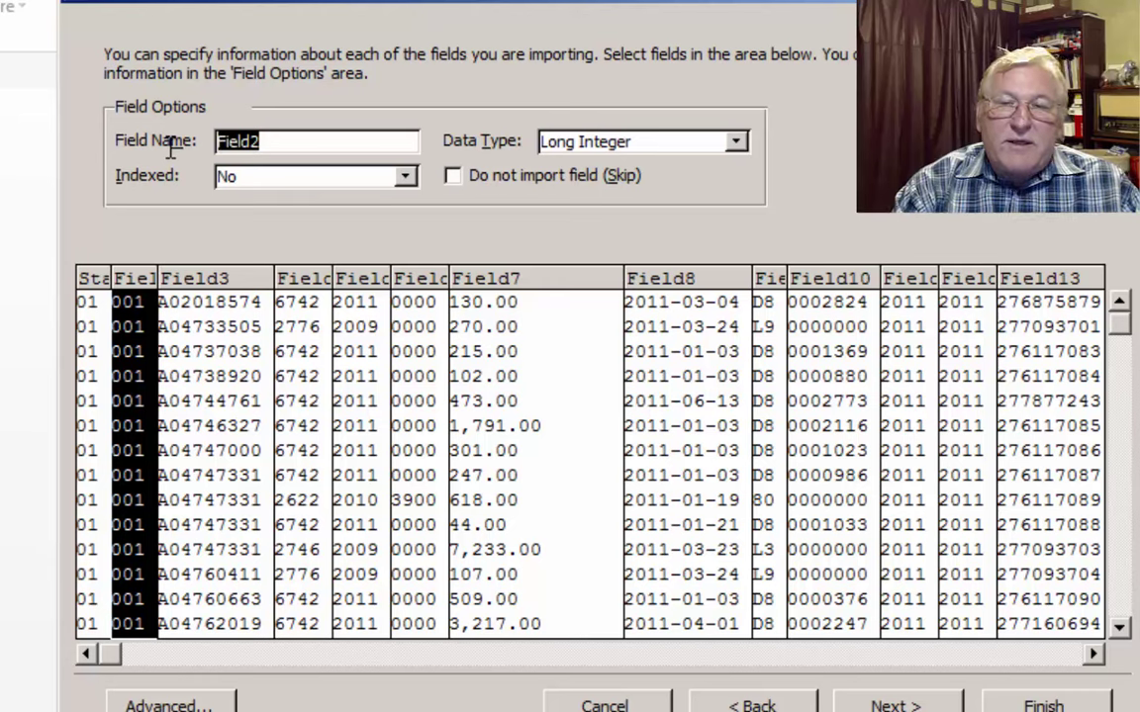
{"action": "type", "text": "Coun"}
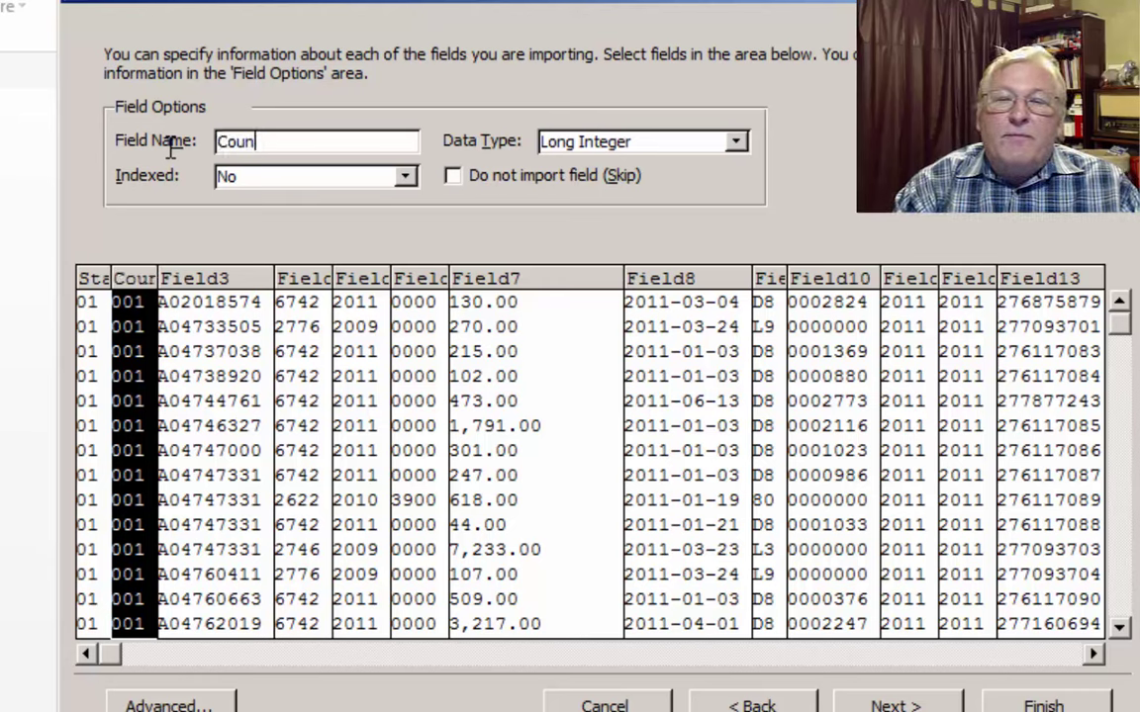
{"action": "type", "text": "tryCode"}
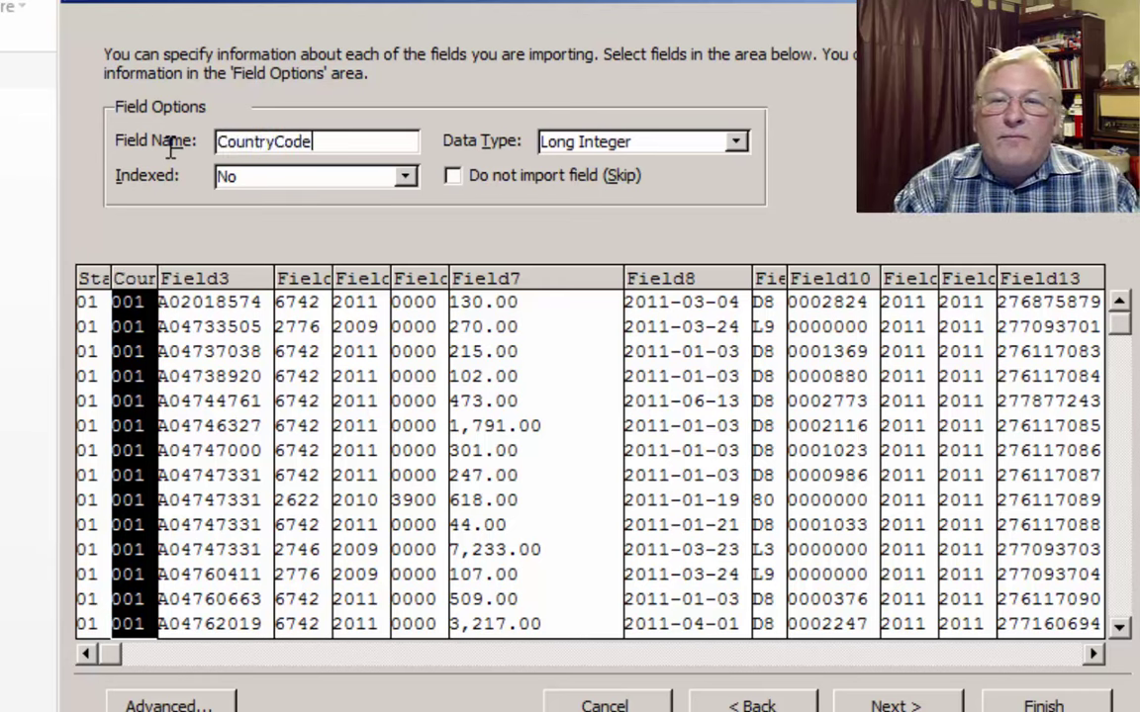
{"action": "left_click", "coordinate": [736, 141]}
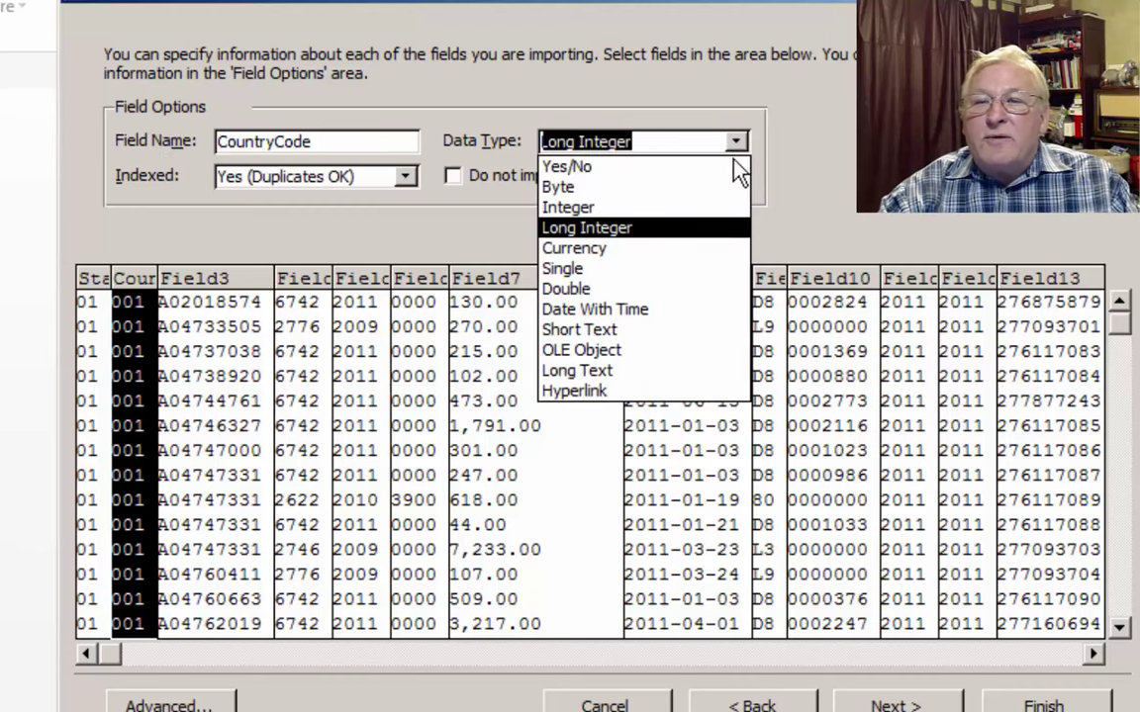
{"action": "left_click", "coordinate": [643, 329]}
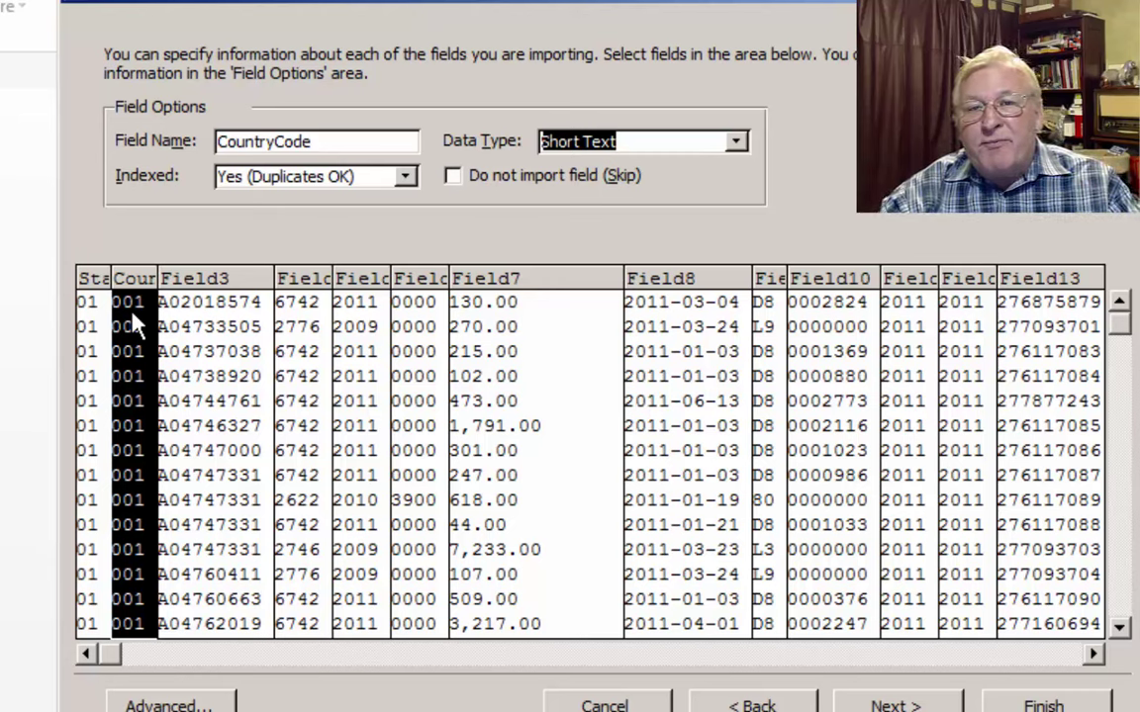
Step: Name the third column CustomerNumber, keeping the Short Text data type
{"action": "left_click", "coordinate": [217, 285]}
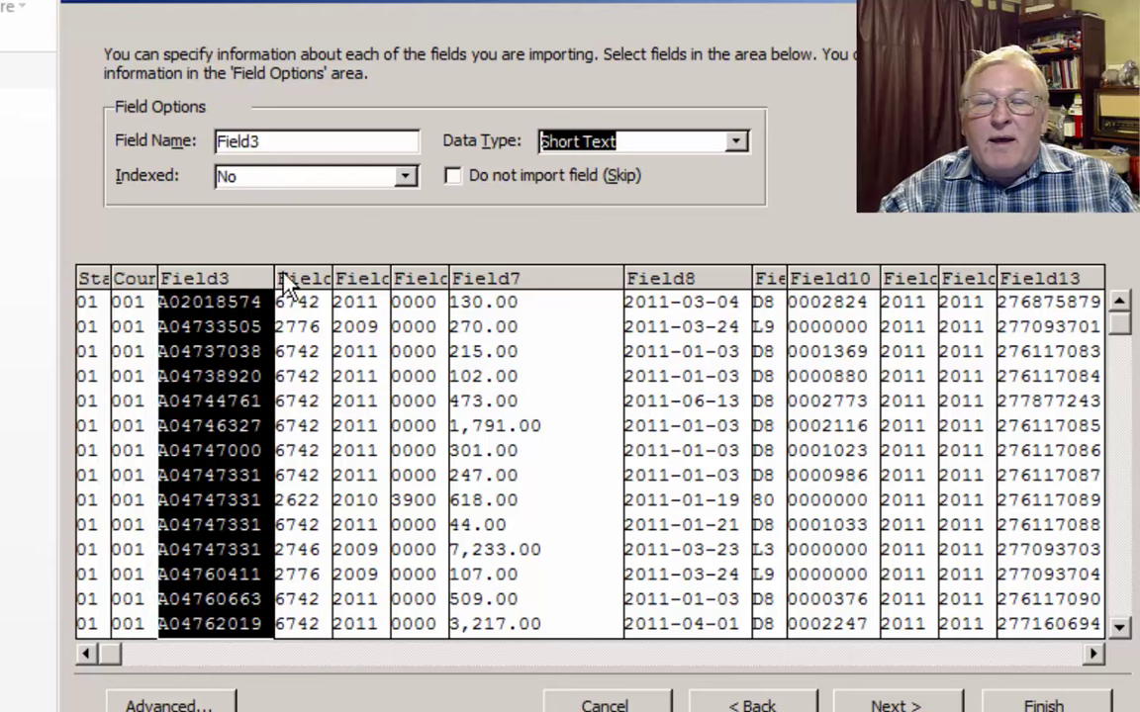
{"action": "double_click", "coordinate": [262, 141]}
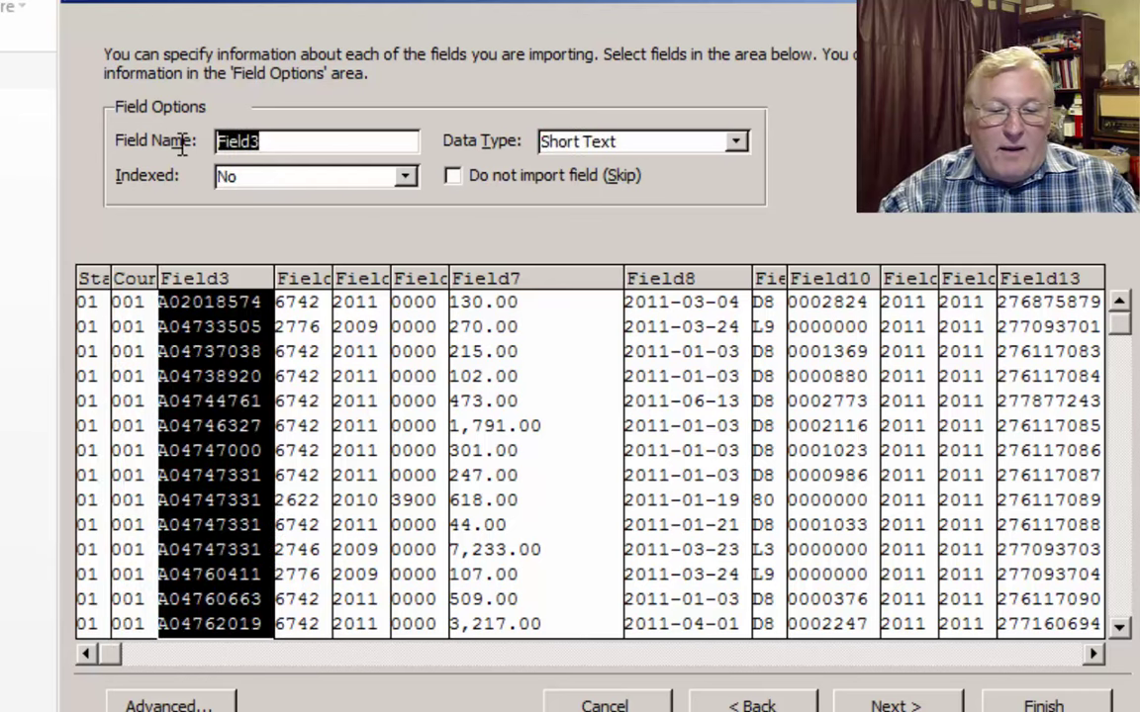
{"action": "type", "text": "C"}
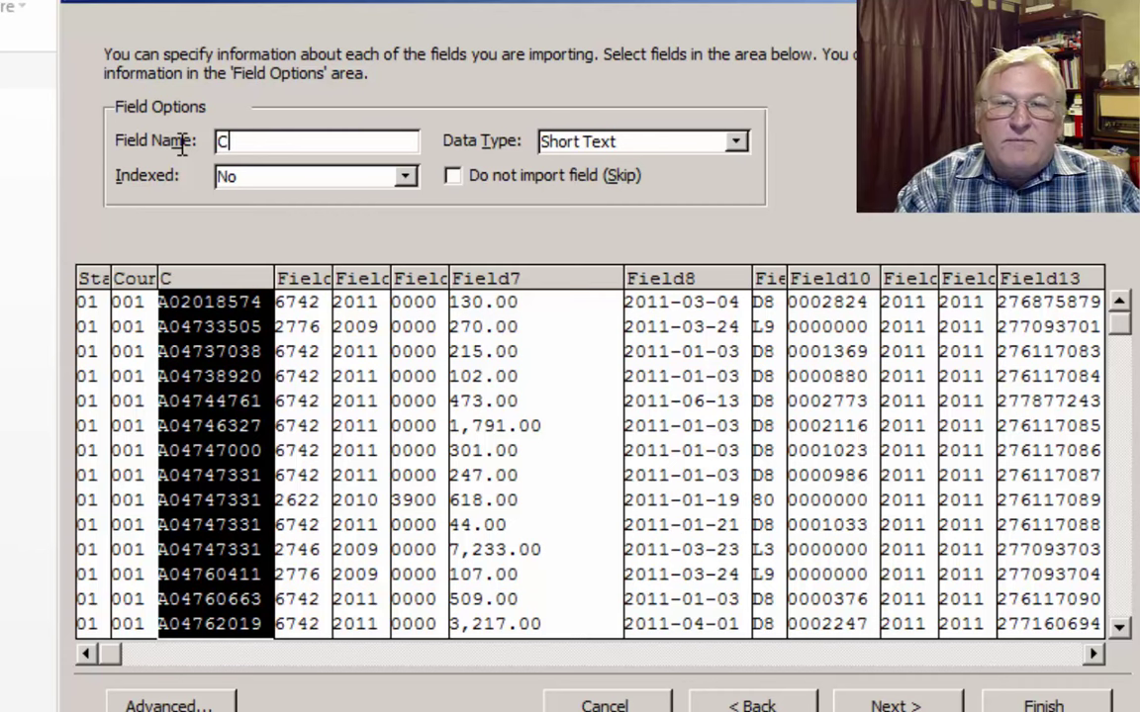
{"action": "type", "text": "ustomerNumber"}
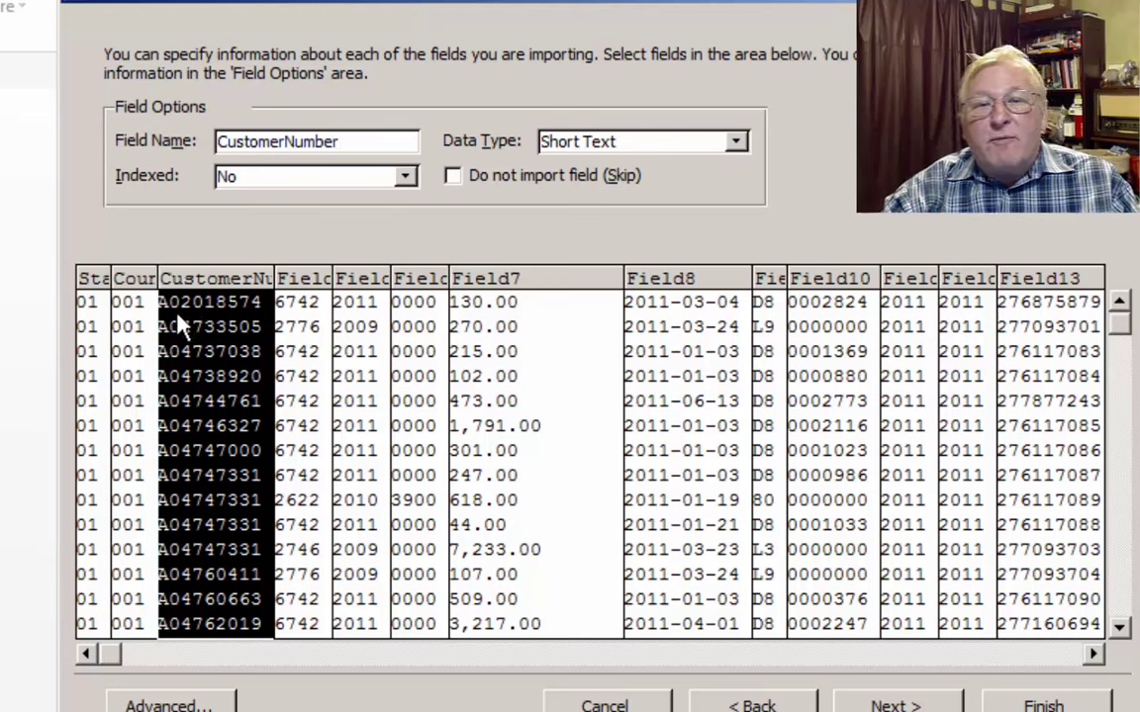
Step: Name the fourth column ProgramCode and set its data type to Short Text
{"action": "left_click", "coordinate": [287, 302]}
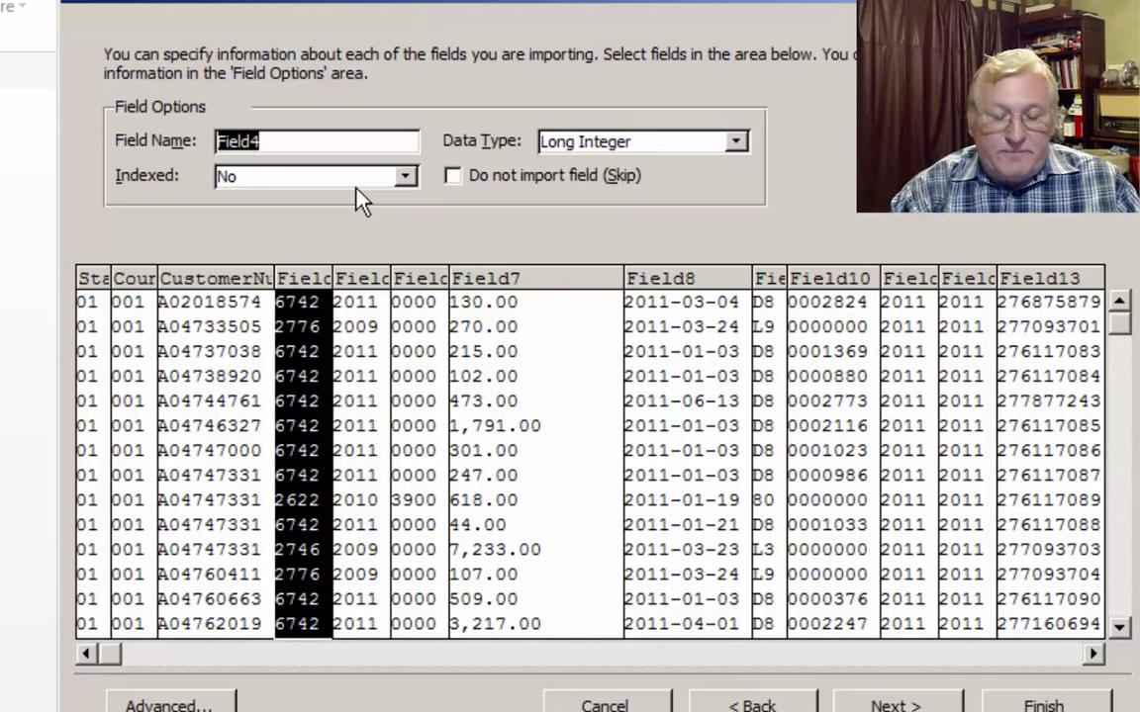
{"action": "type", "text": "Program"}
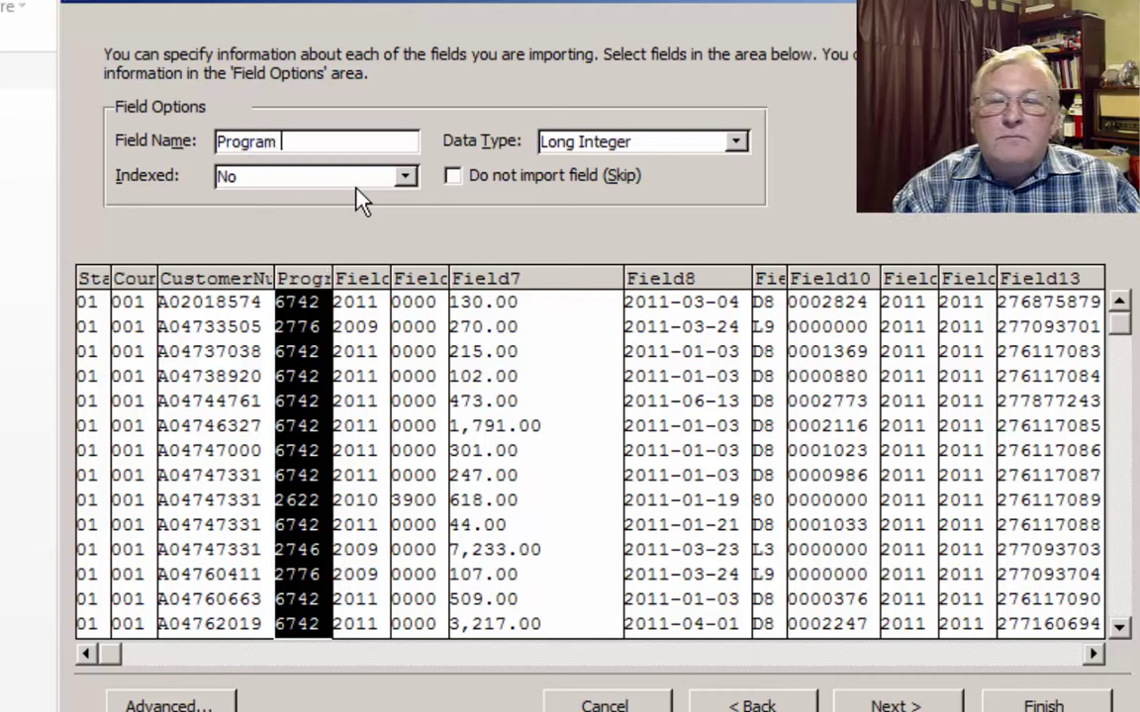
{"action": "key", "text": "BackSpace"}
{"action": "type", "text": "Code"}
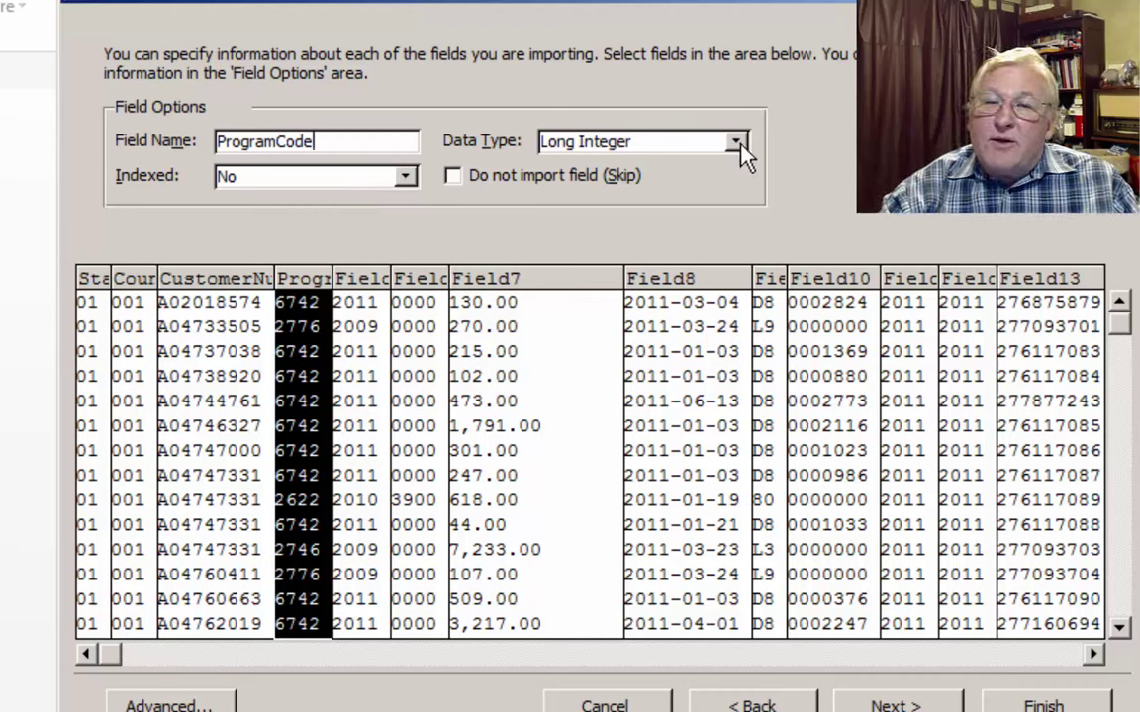
{"action": "left_click", "coordinate": [737, 144]}
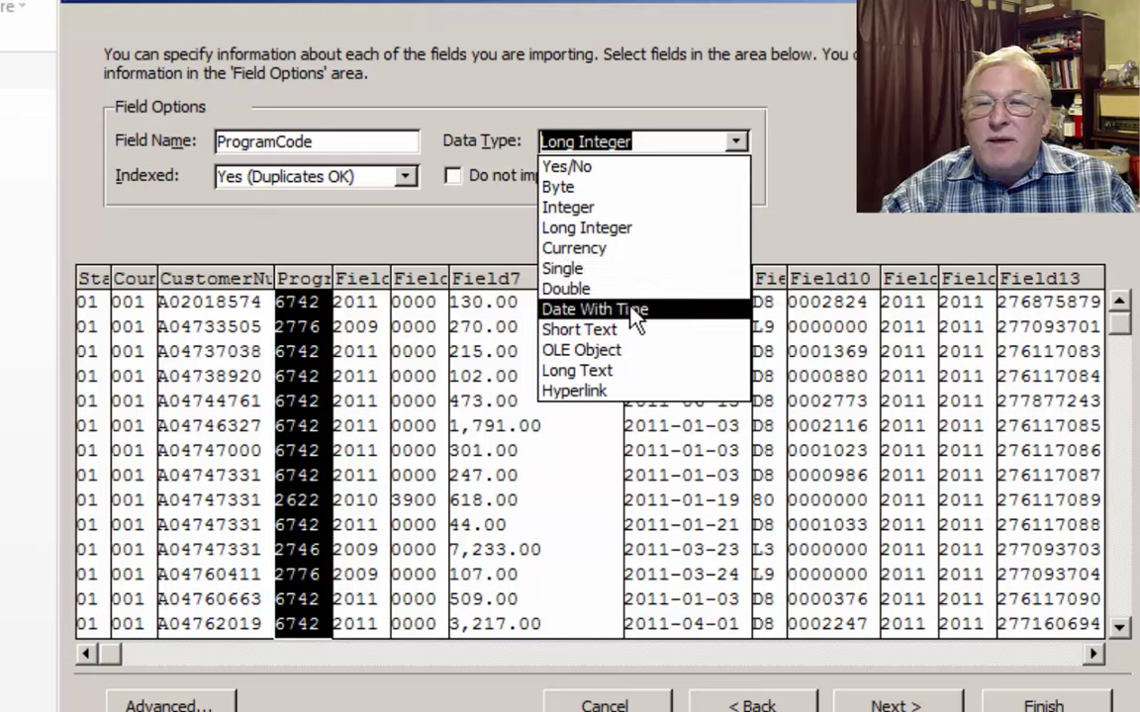
{"action": "left_click", "coordinate": [615, 329]}
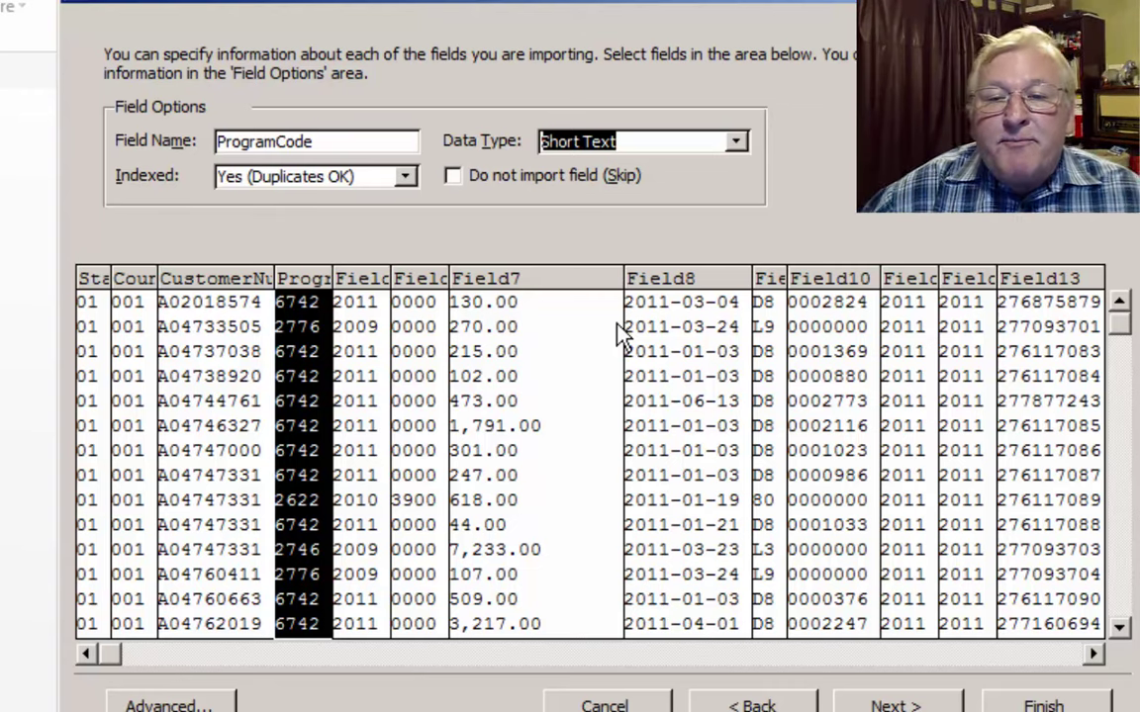
Step: Name the fifth column ProgramYear and set its data type to Integer
{"action": "left_click", "coordinate": [366, 280]}
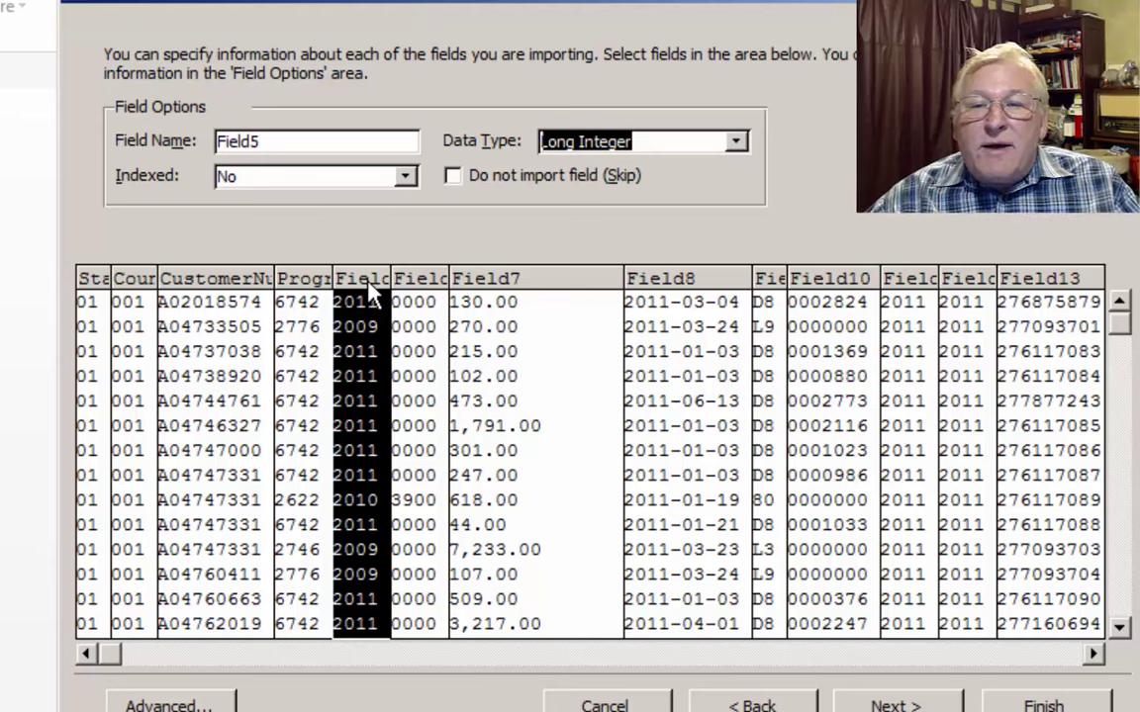
{"action": "left_click_drag", "start_coordinate": [269, 138], "coordinate": [182, 143]}
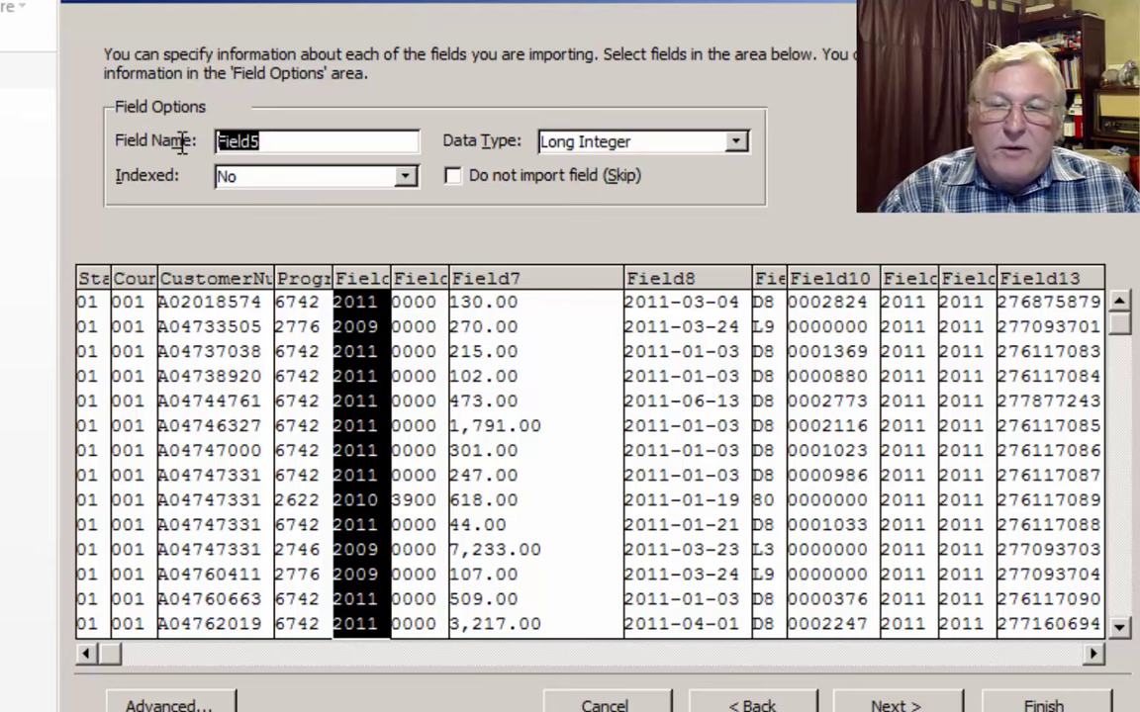
{"action": "type", "text": "ProgramYear"}
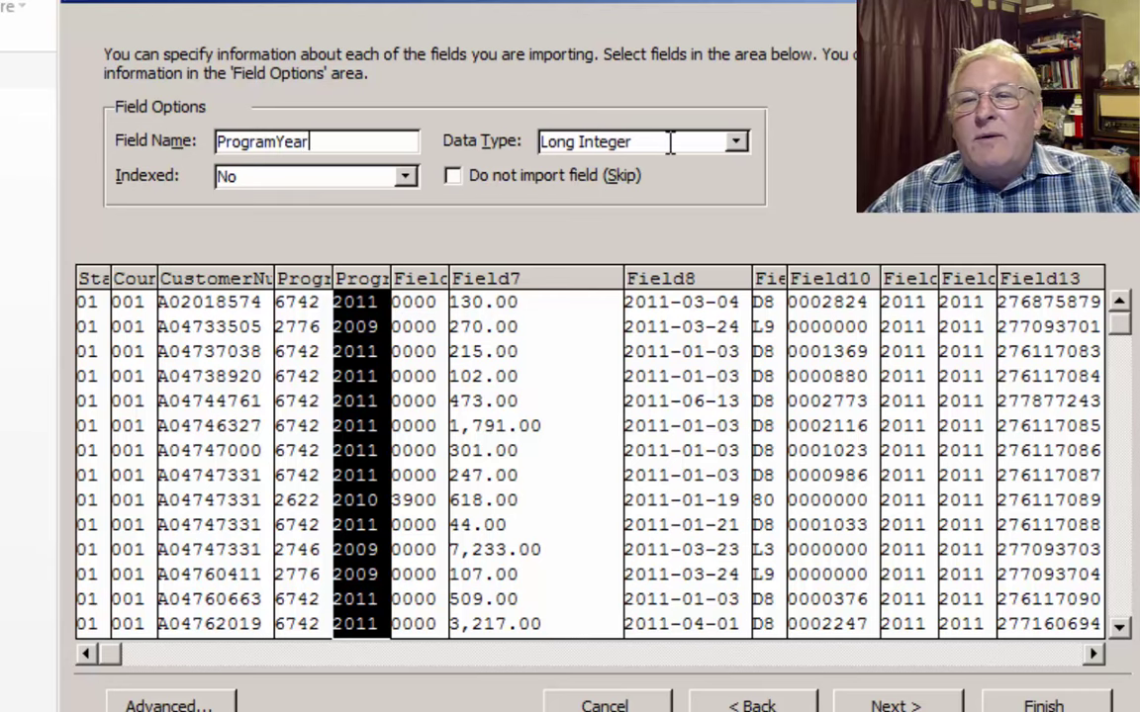
{"action": "left_click", "coordinate": [738, 142]}
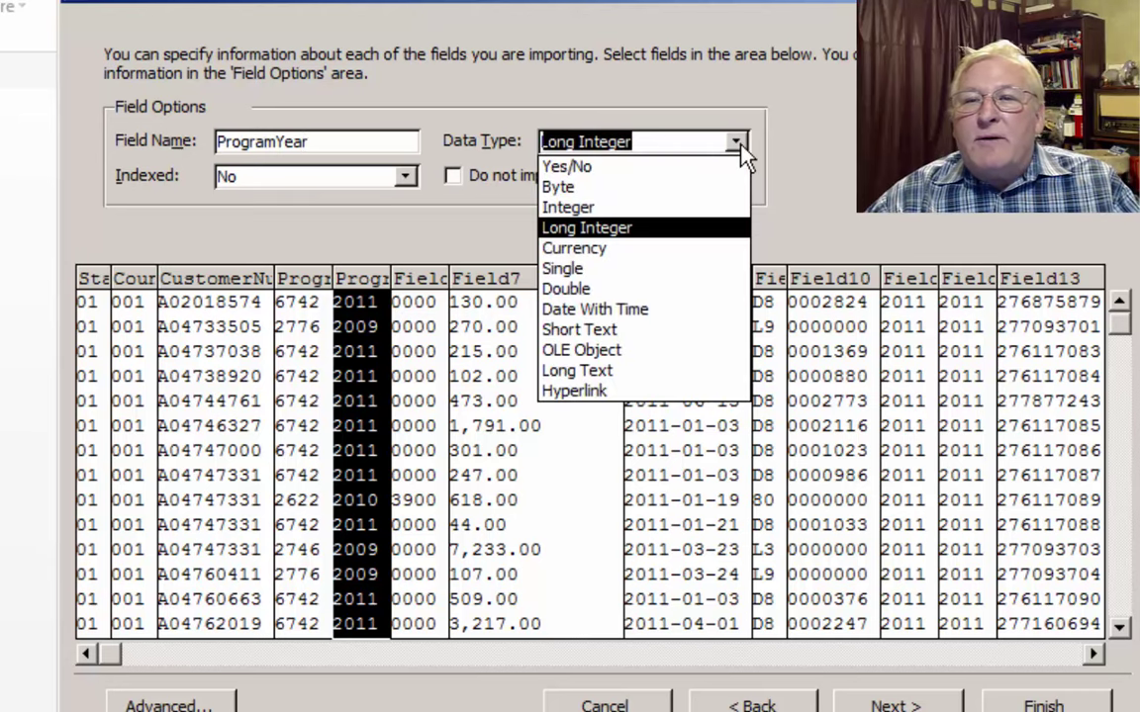
{"action": "left_click", "coordinate": [613, 207]}
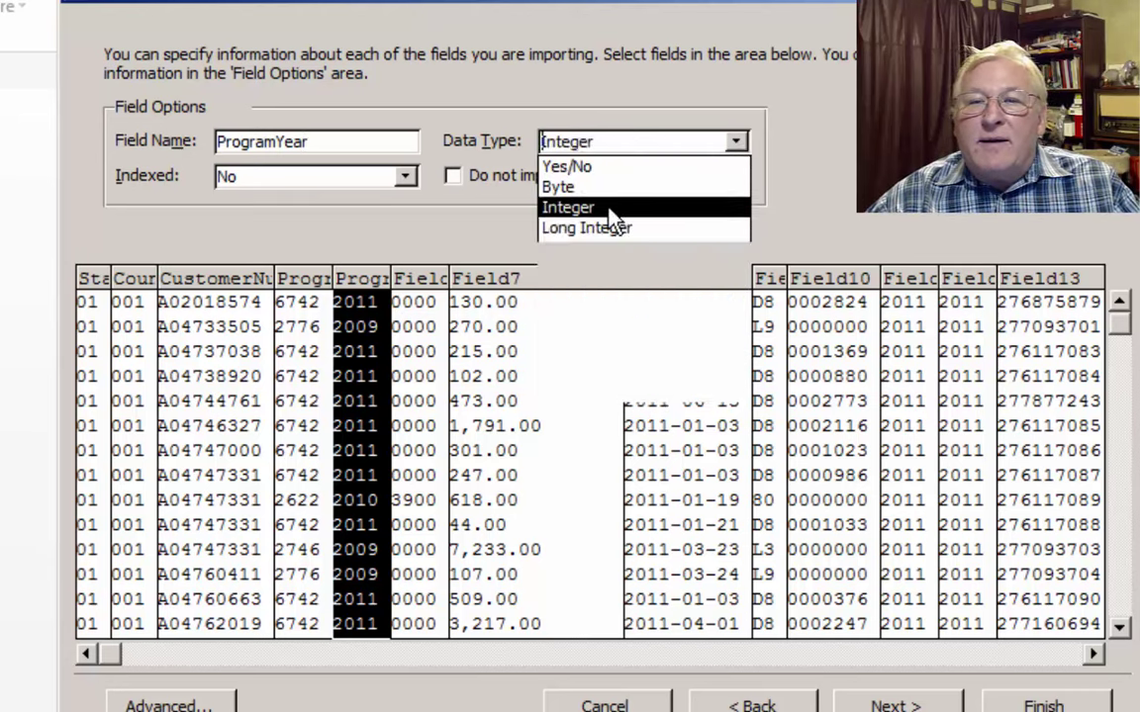
Step: Name the sixth column CommodityCode and set its data type to Short Text
{"action": "left_click", "coordinate": [433, 282]}
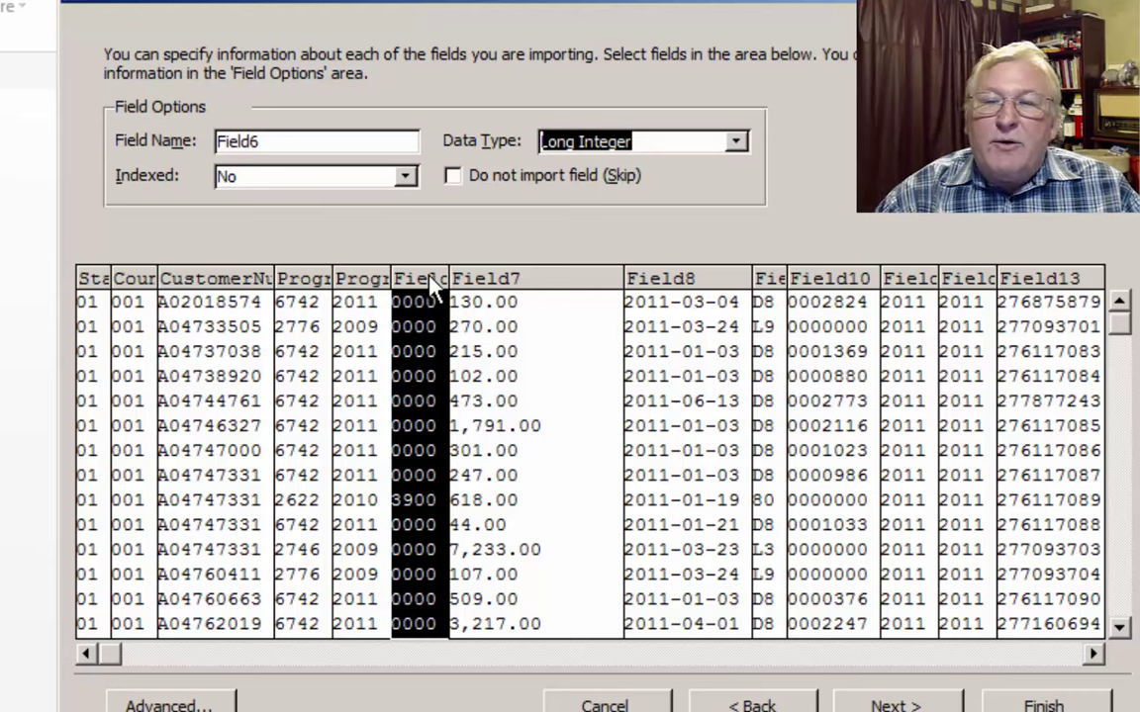
{"action": "left_click_drag", "start_coordinate": [253, 139], "coordinate": [142, 150]}
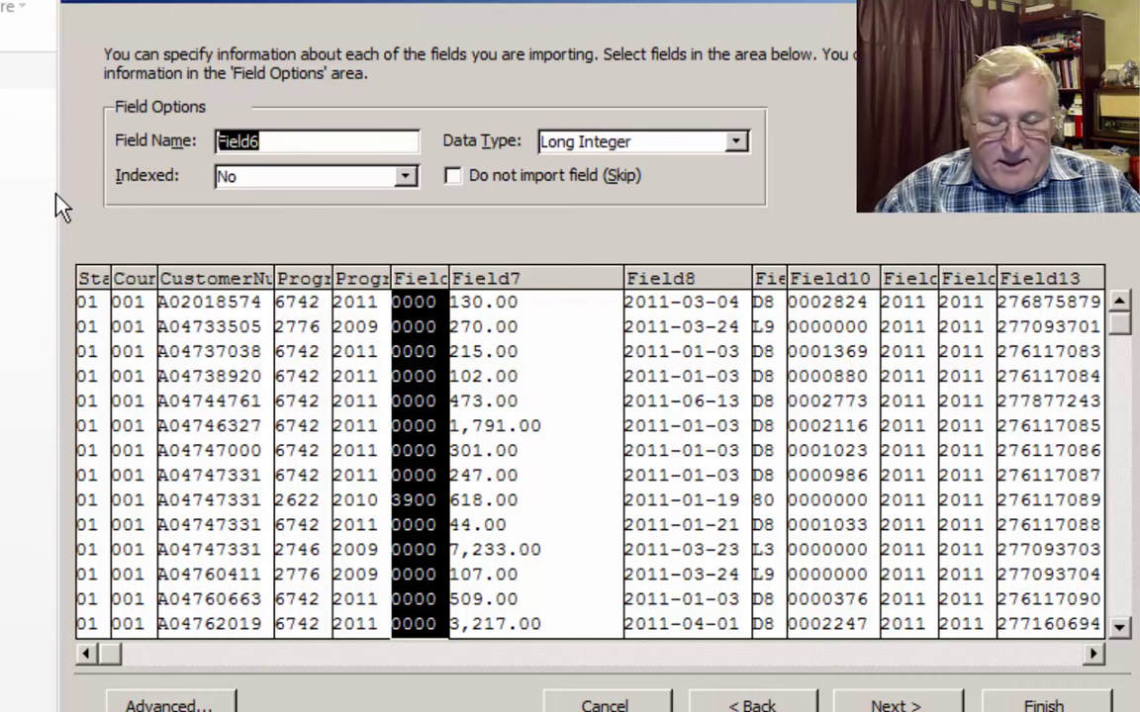
{"action": "type", "text": "Commodityu"}
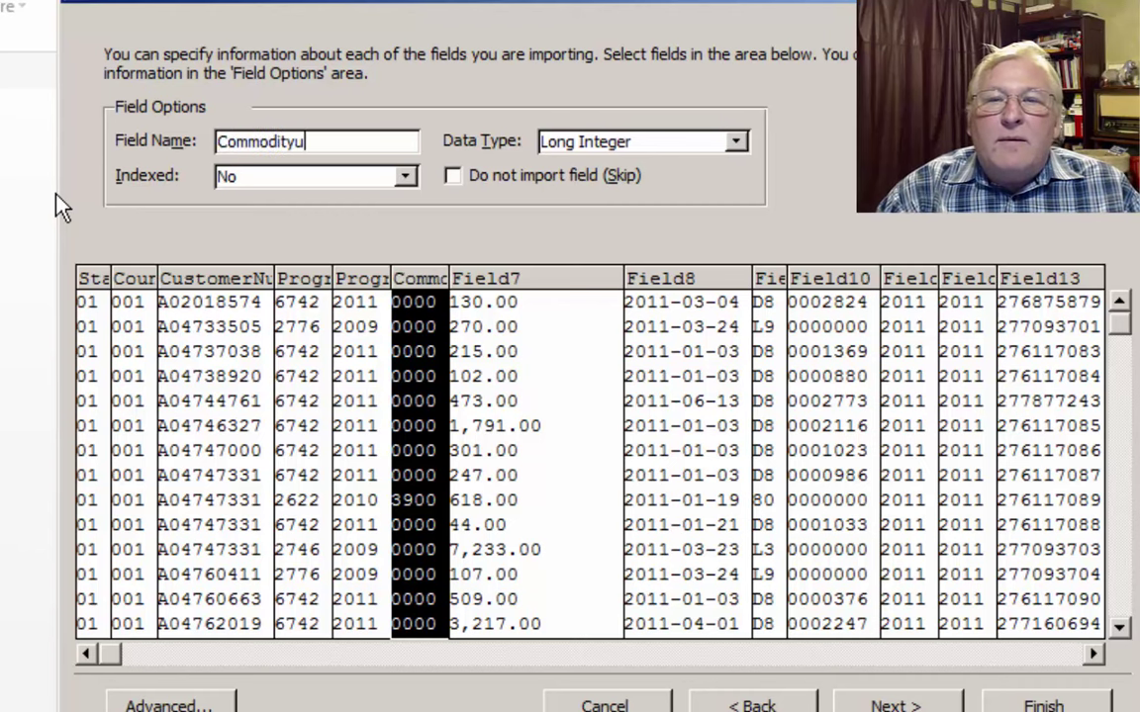
{"action": "key", "text": "BackSpace"}
{"action": "type", "text": "Code"}
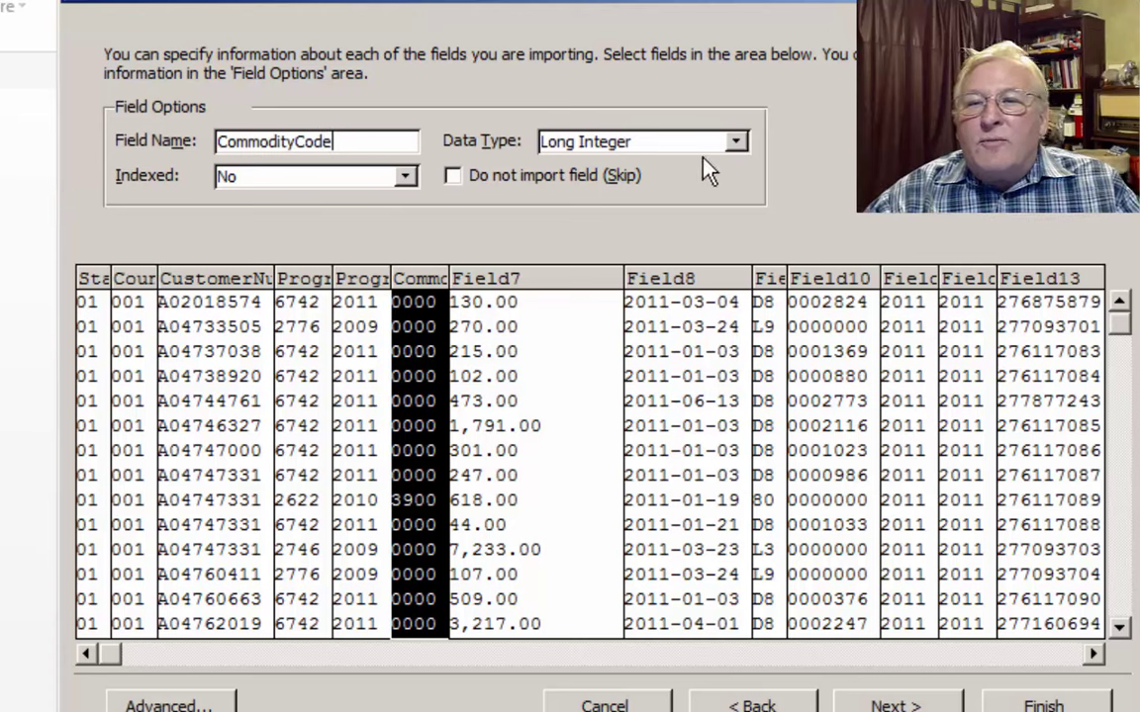
{"action": "left_click", "coordinate": [736, 142]}
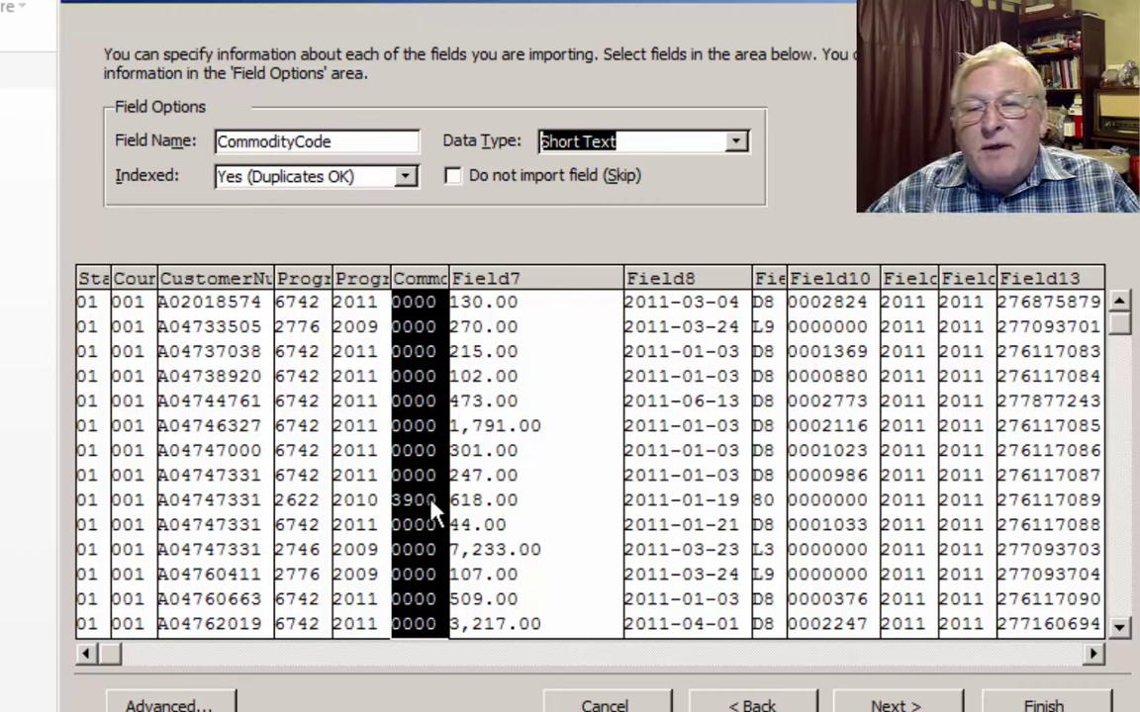
Step: Name the seventh column TransactionAmount and set its data type to Currency
{"action": "left_click", "coordinate": [494, 299]}
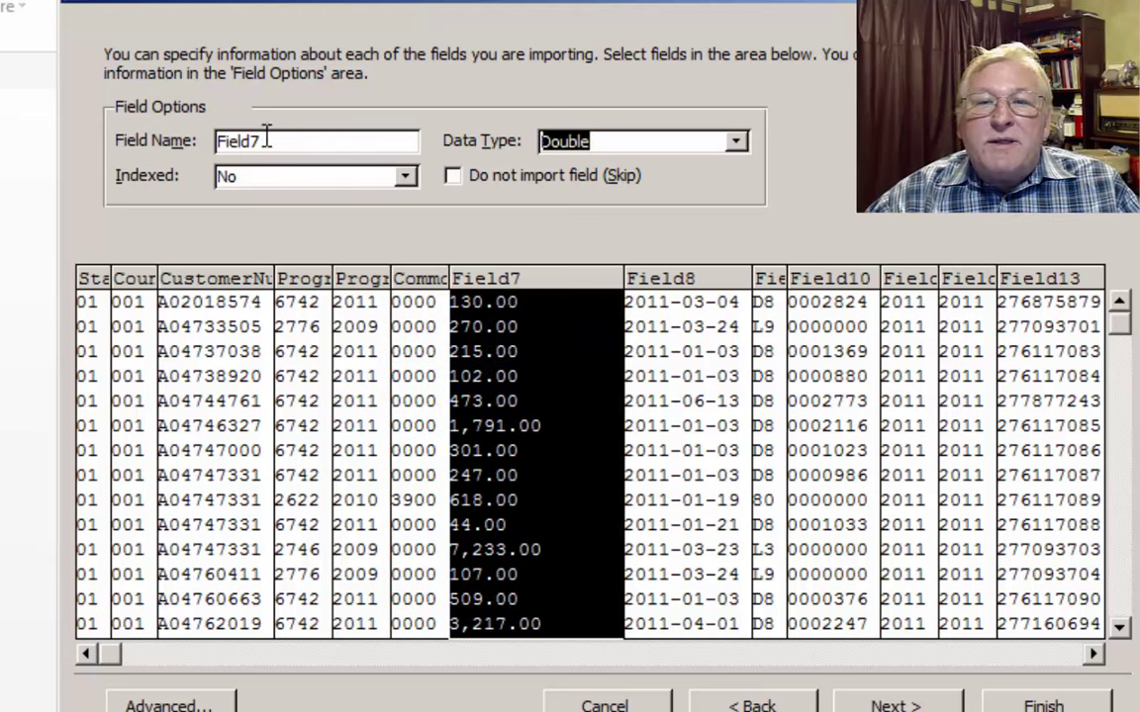
{"action": "double_click", "coordinate": [238, 141]}
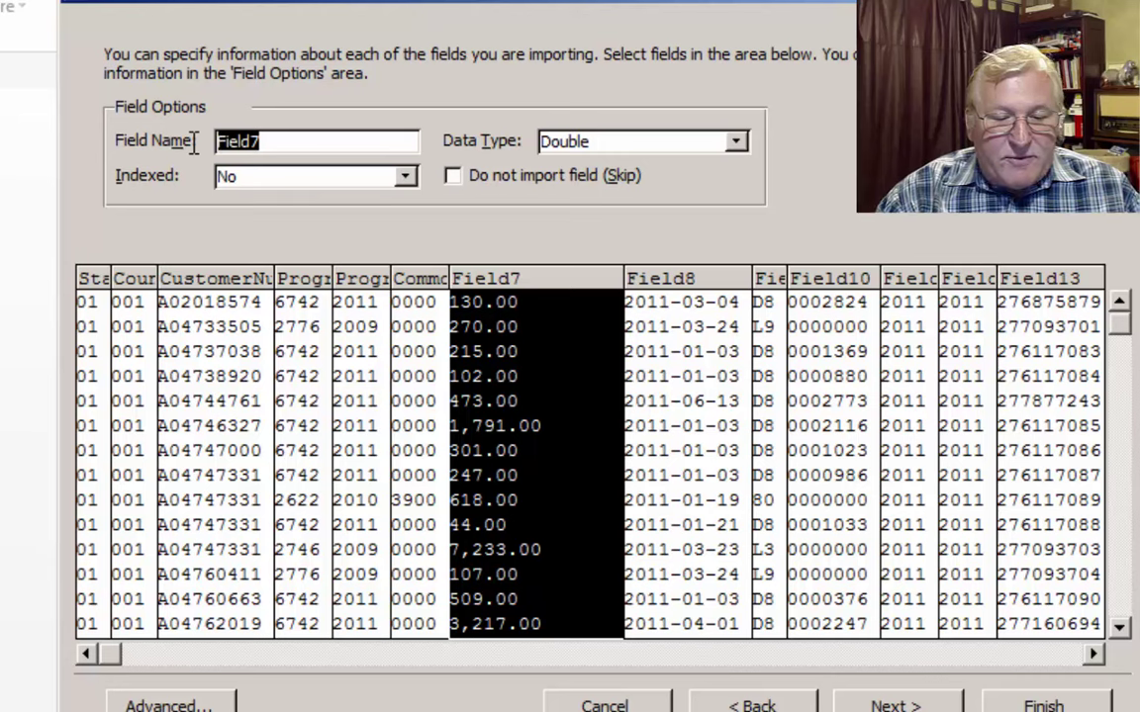
{"action": "type", "text": "Tra"}
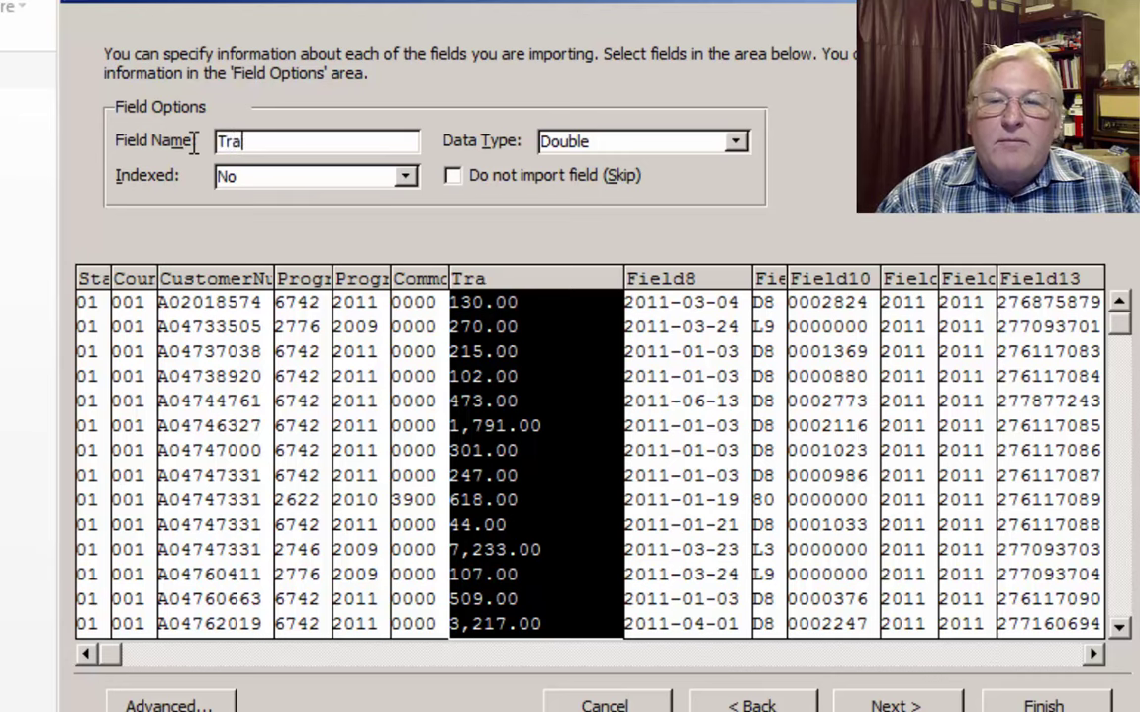
{"action": "type", "text": "nsactionA"}
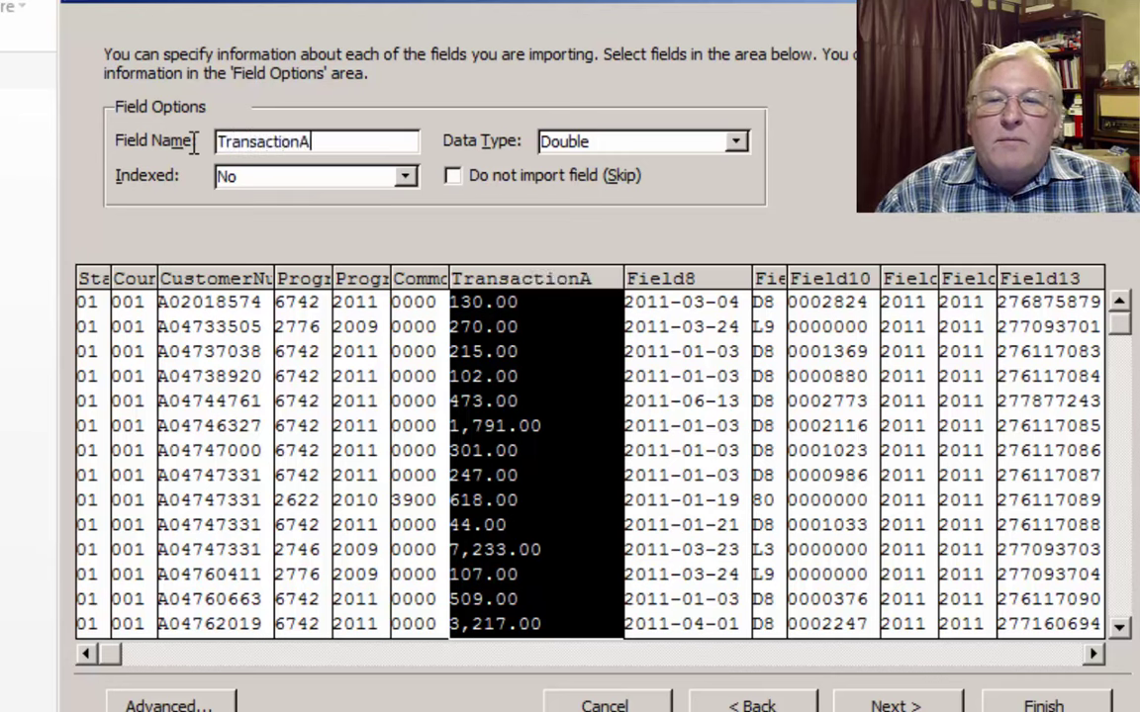
{"action": "type", "text": "mounts"}
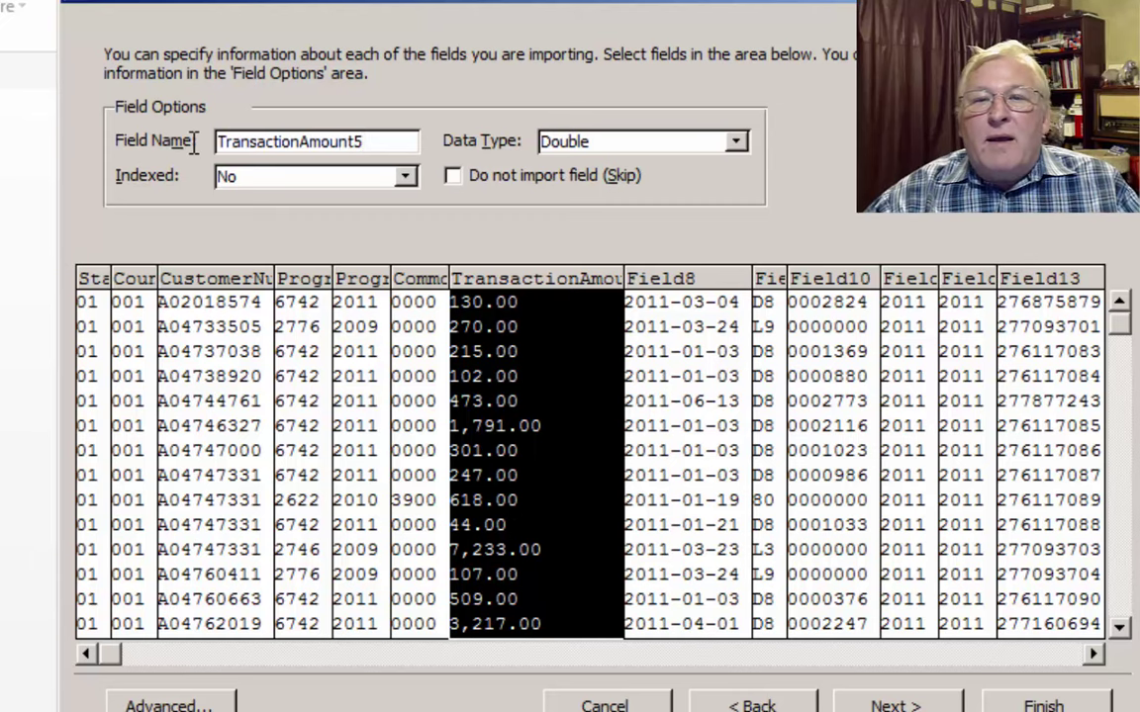
{"action": "key", "text": "BackSpace"}
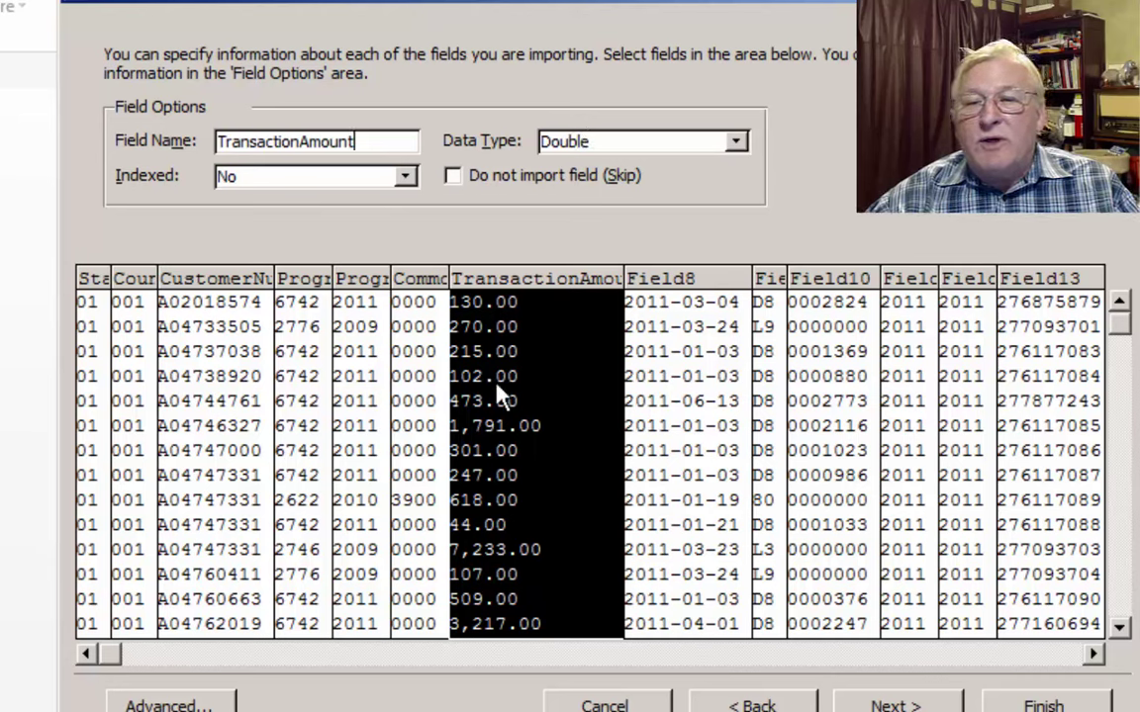
{"action": "left_click", "coordinate": [736, 144]}
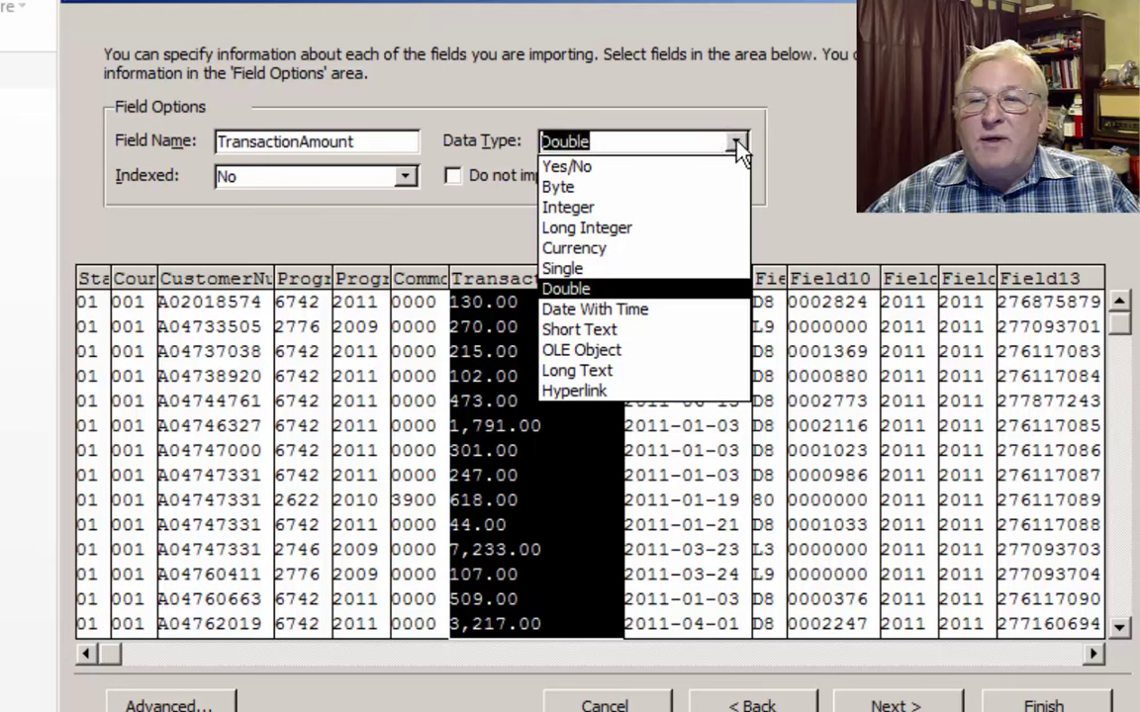
{"action": "left_click", "coordinate": [581, 249]}
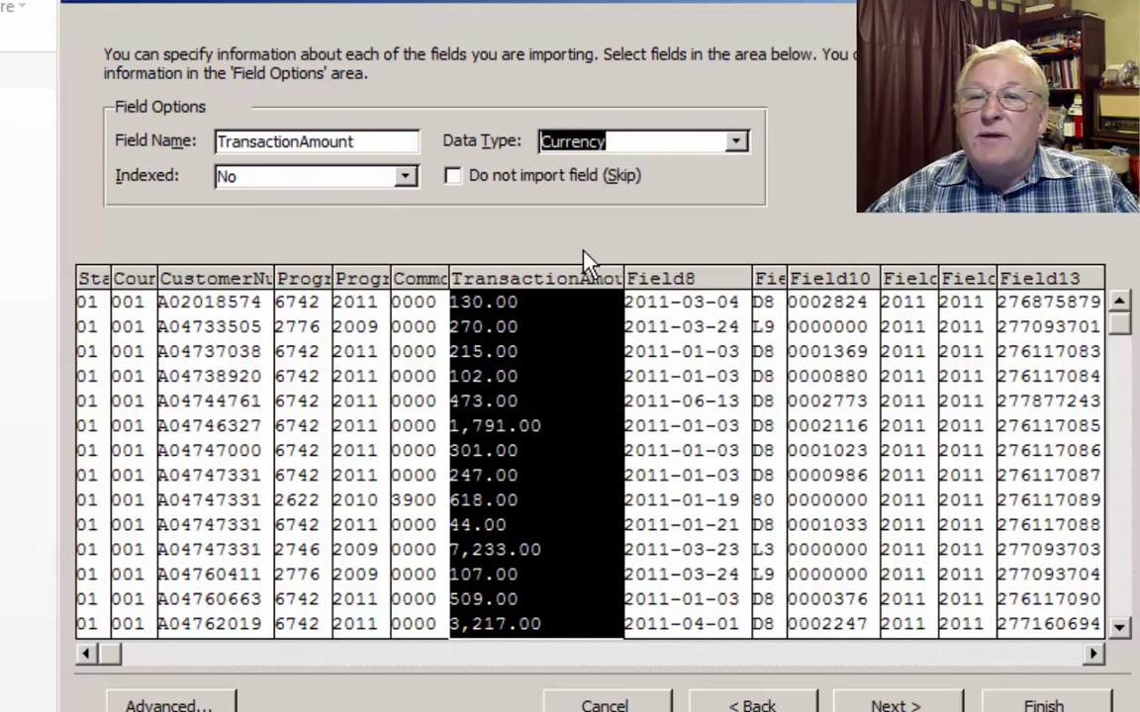
Step: Set the data type of the eighth column, which holds the dates, to Short Text
{"action": "left_click", "coordinate": [676, 280]}
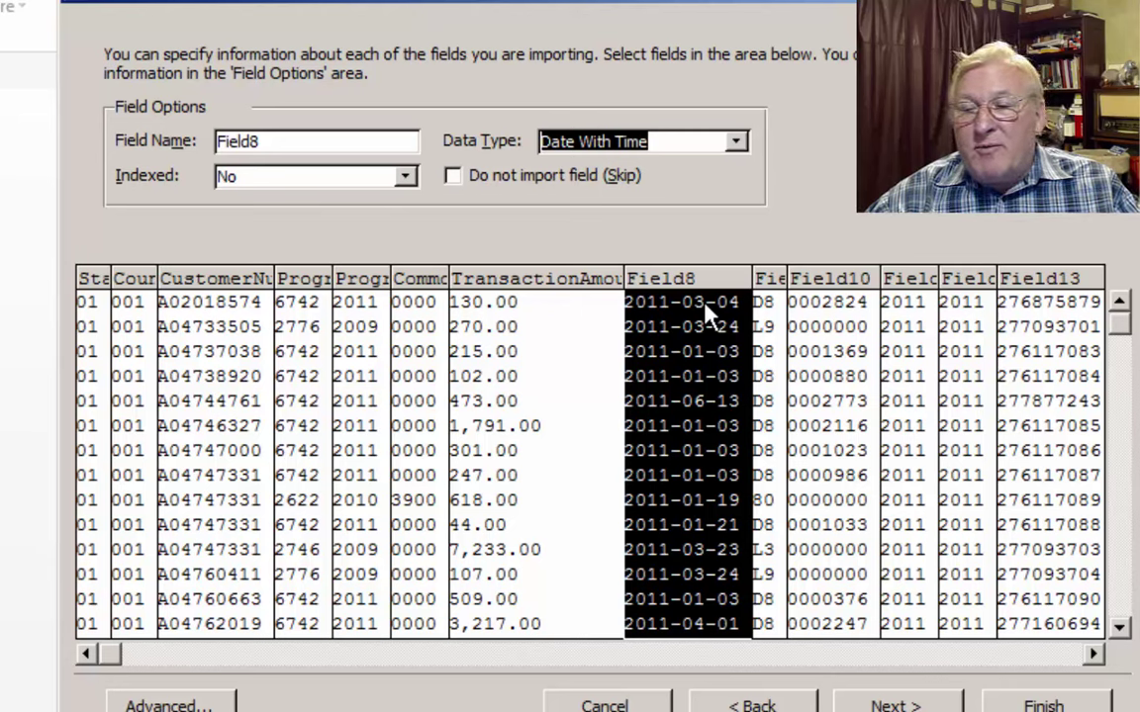
{"action": "left_click", "coordinate": [738, 144]}
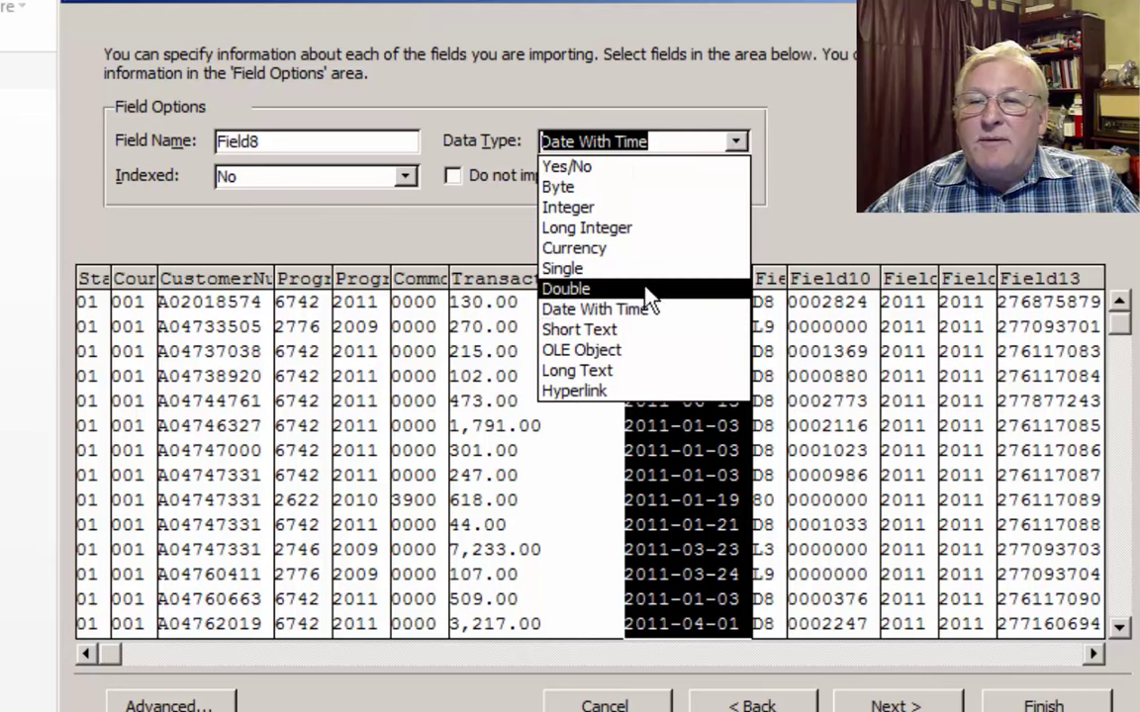
{"action": "left_click", "coordinate": [633, 331]}
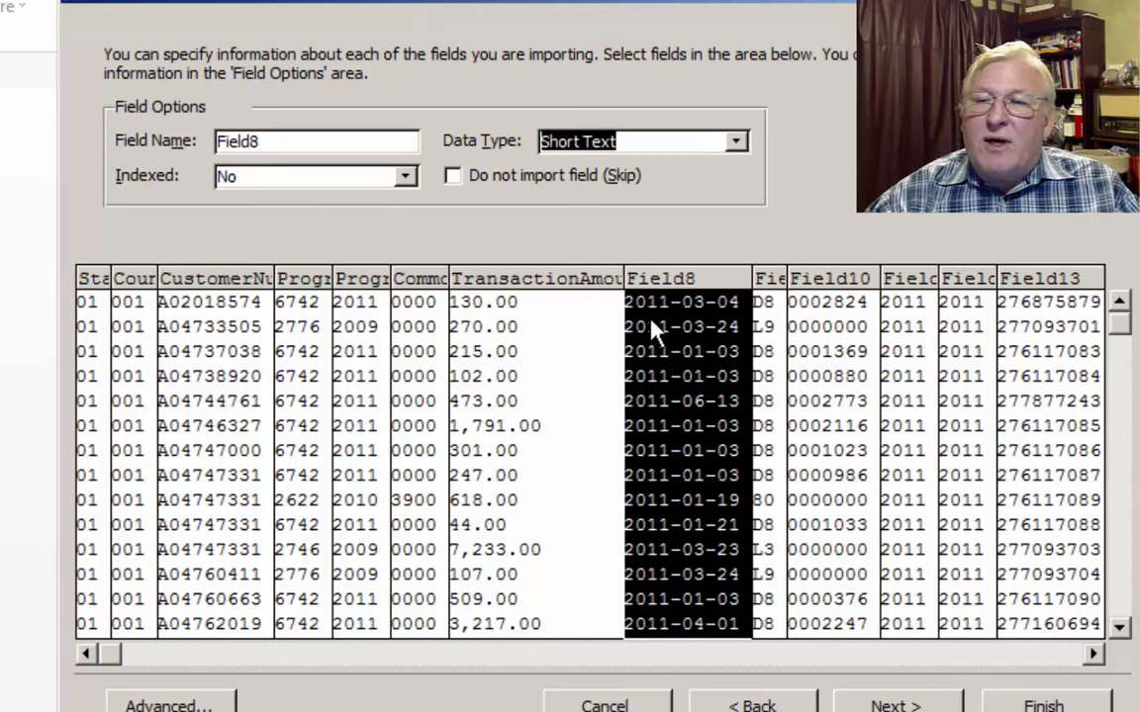
Step: Name the ninth column, which holds the two-character codes, CategoryCode
{"action": "left_click", "coordinate": [780, 285]}
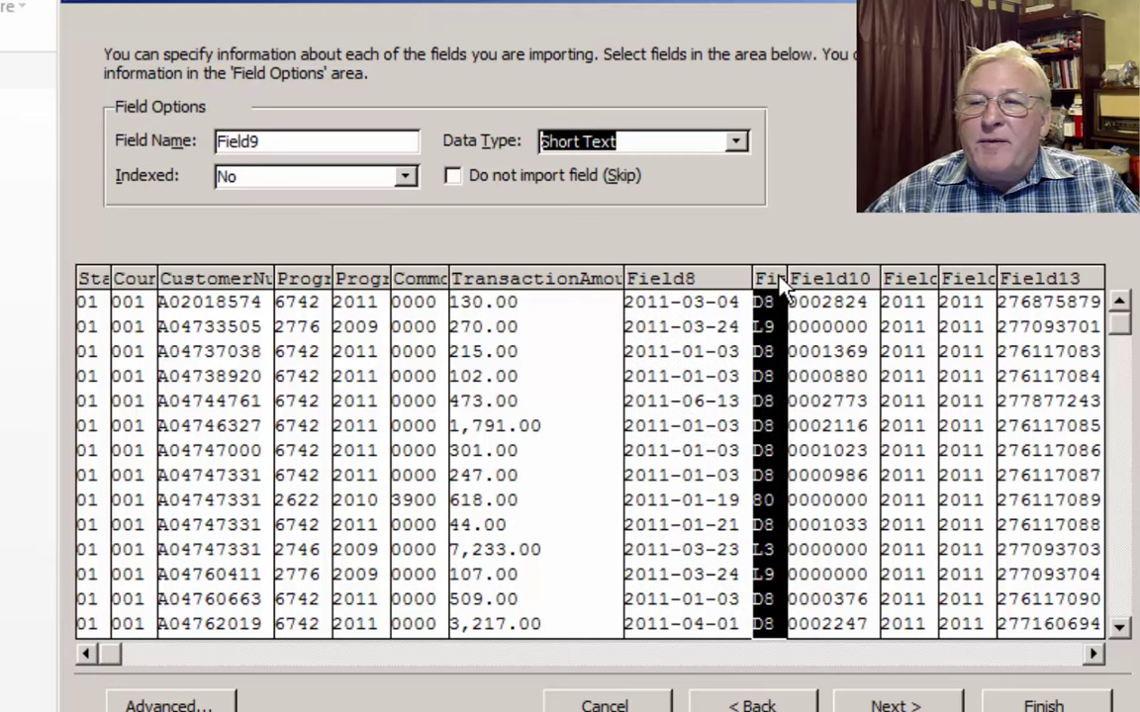
{"action": "double_click", "coordinate": [271, 141]}
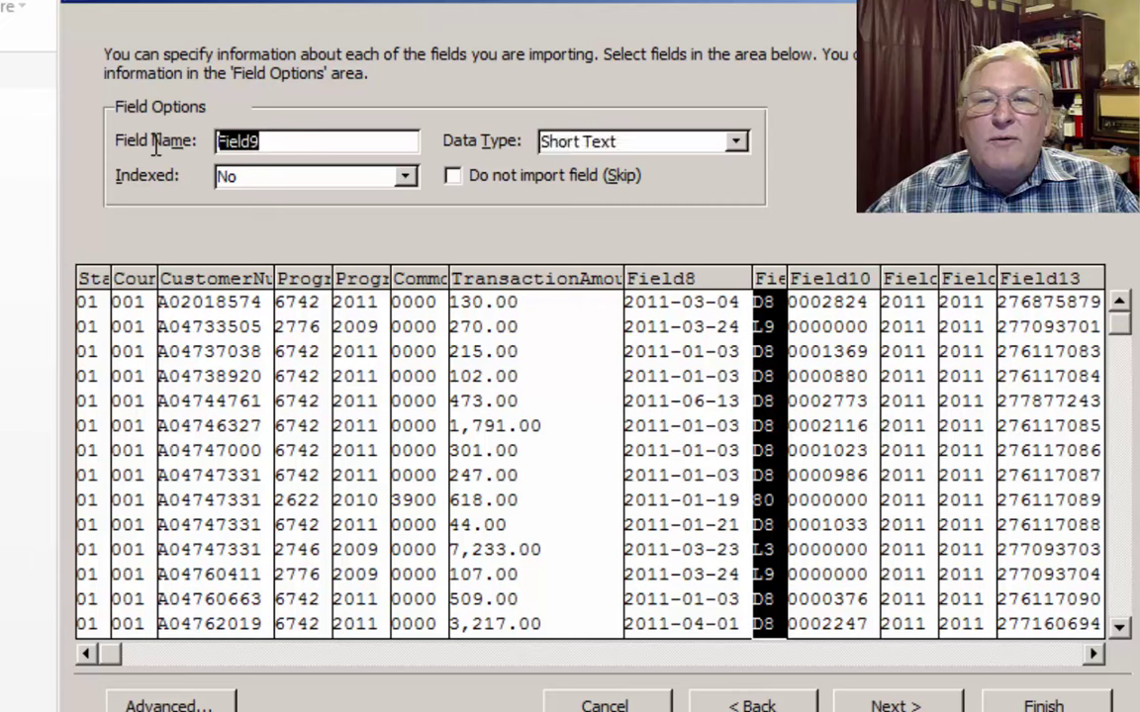
{"action": "type", "text": "Cat"}
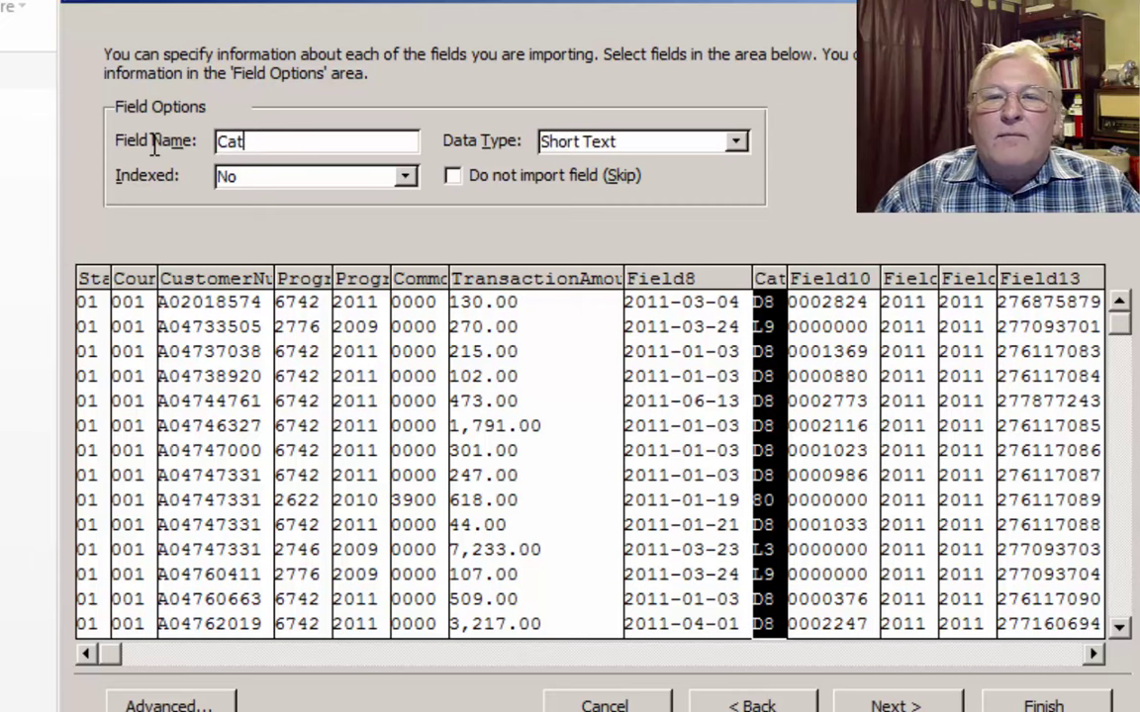
{"action": "type", "text": "egoryCod"}
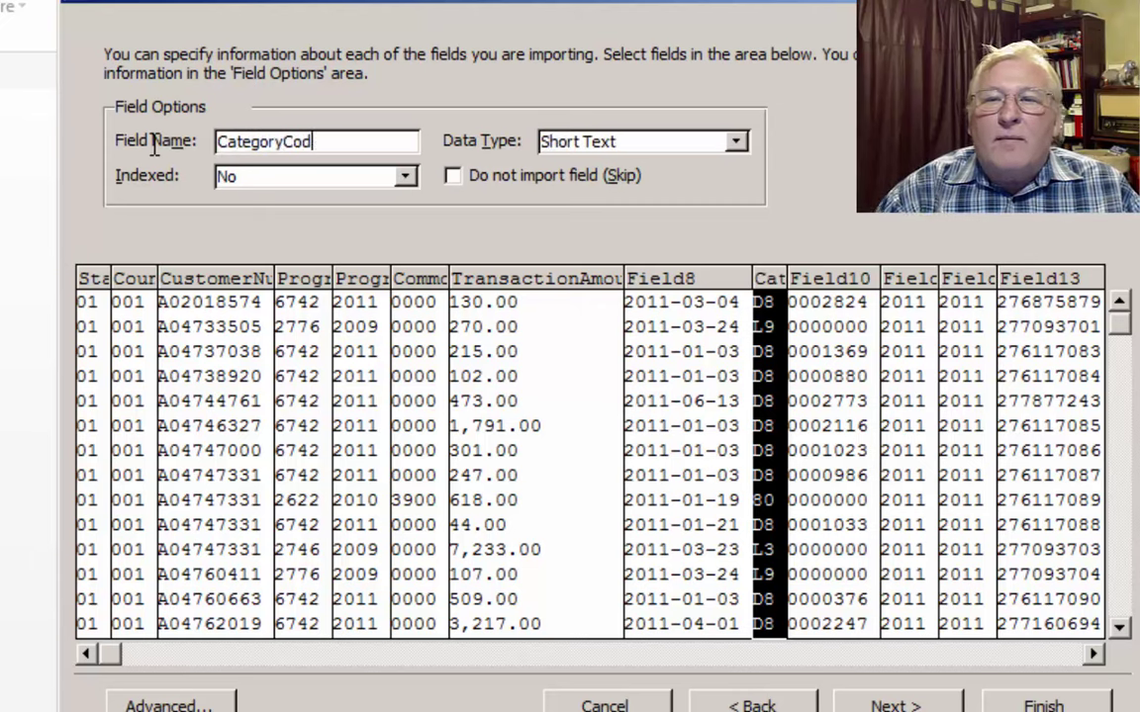
{"action": "type", "text": "e"}
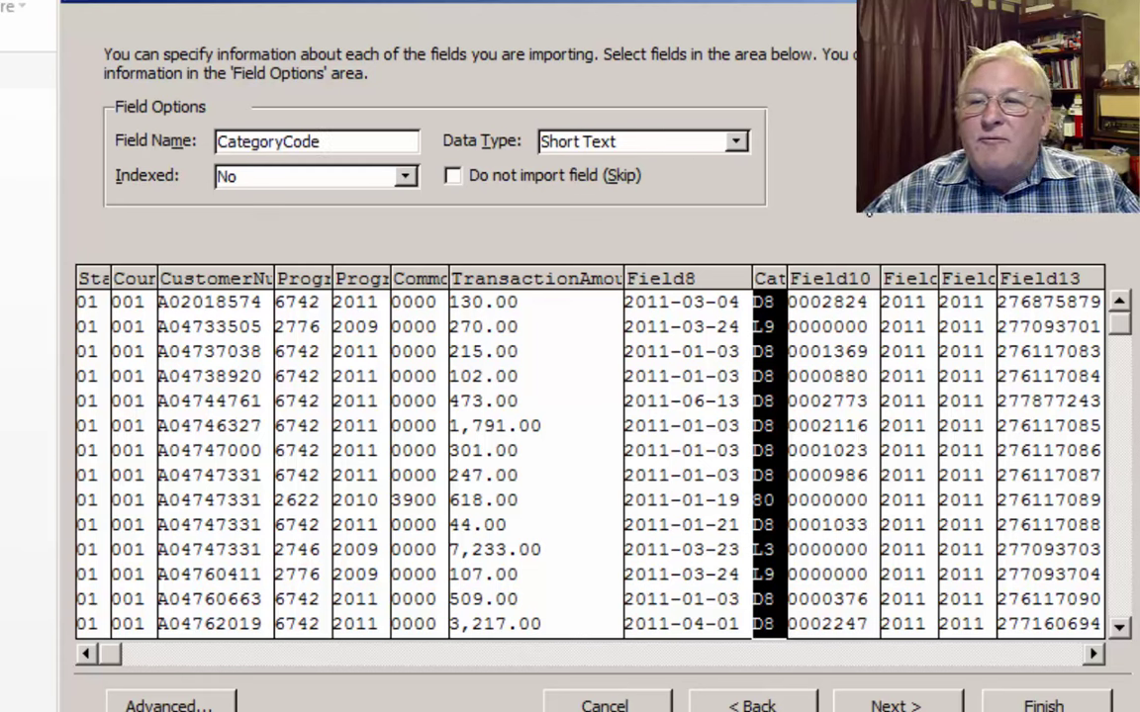
Step: Name the tenth column FarmNumber and set its data type to Short Text
{"action": "left_click", "coordinate": [856, 279]}
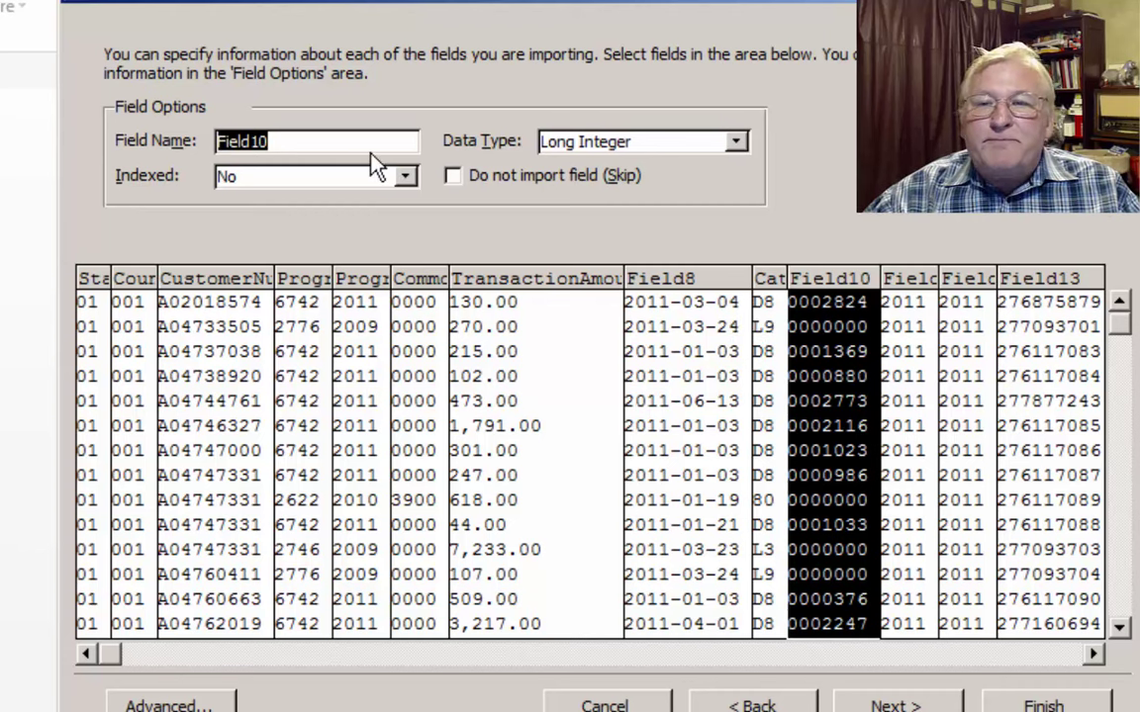
{"action": "type", "text": "F"}
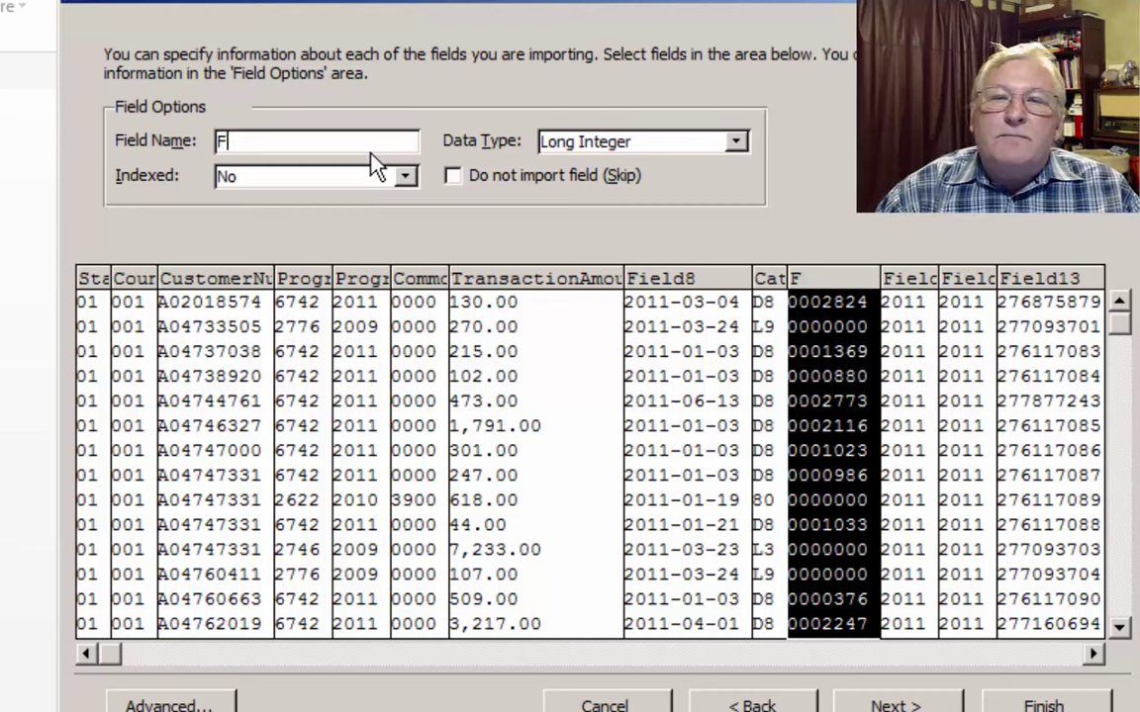
{"action": "type", "text": "armNumber"}
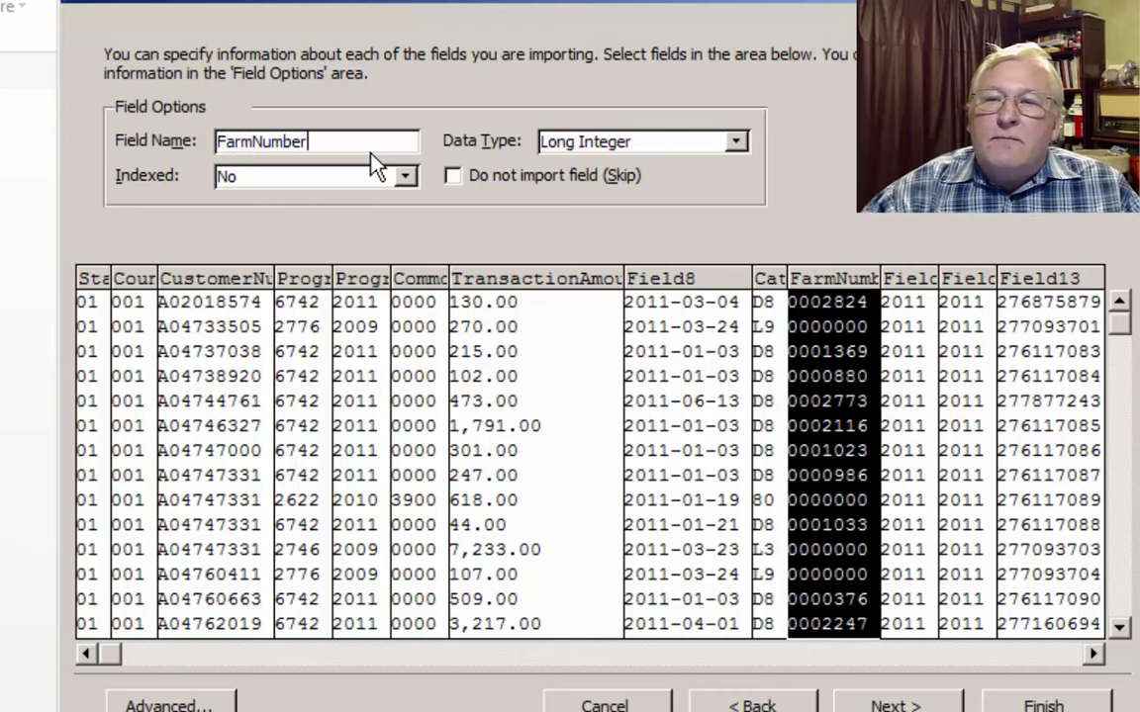
{"action": "left_click", "coordinate": [737, 143]}
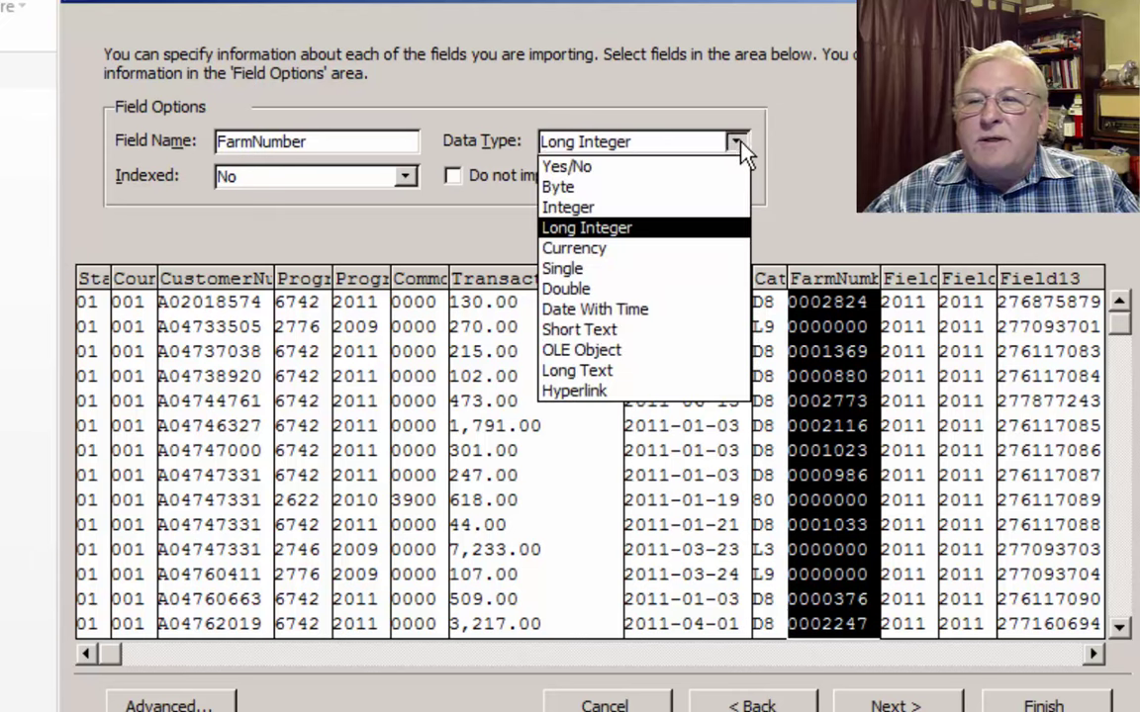
{"action": "left_click", "coordinate": [640, 331]}
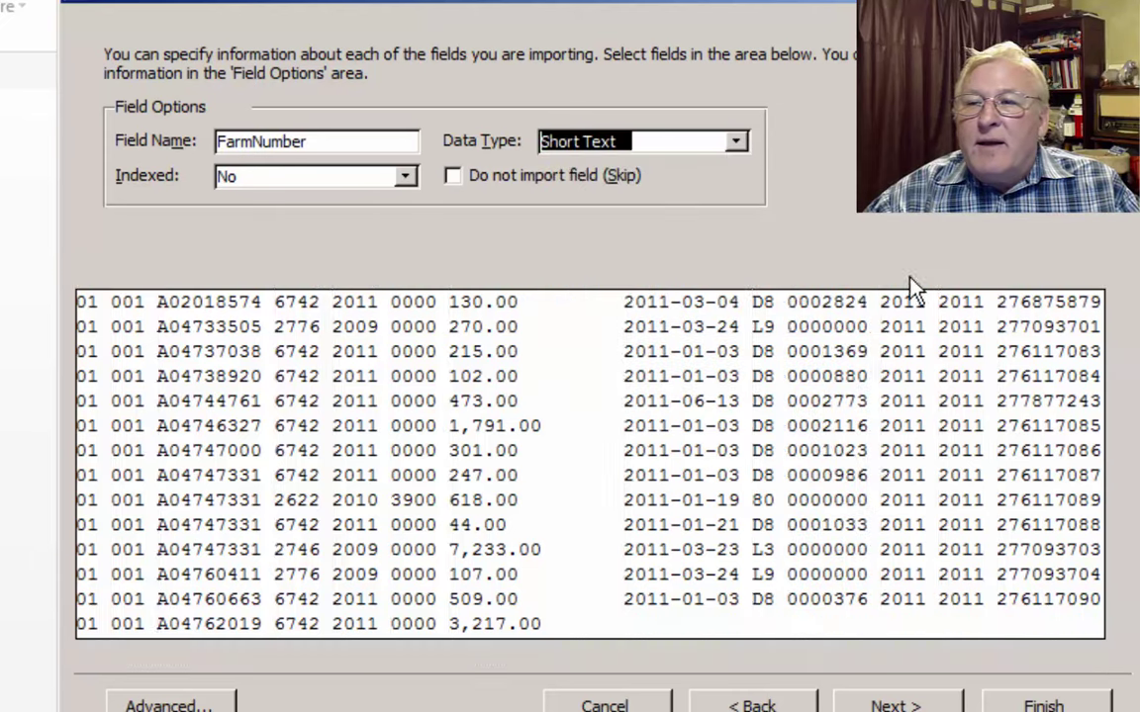
Step: Name the eleventh column CalendarYear and set its data type to Integer
{"action": "left_click", "coordinate": [910, 287]}
{"action": "left_click_drag", "start_coordinate": [272, 141], "coordinate": [198, 141]}
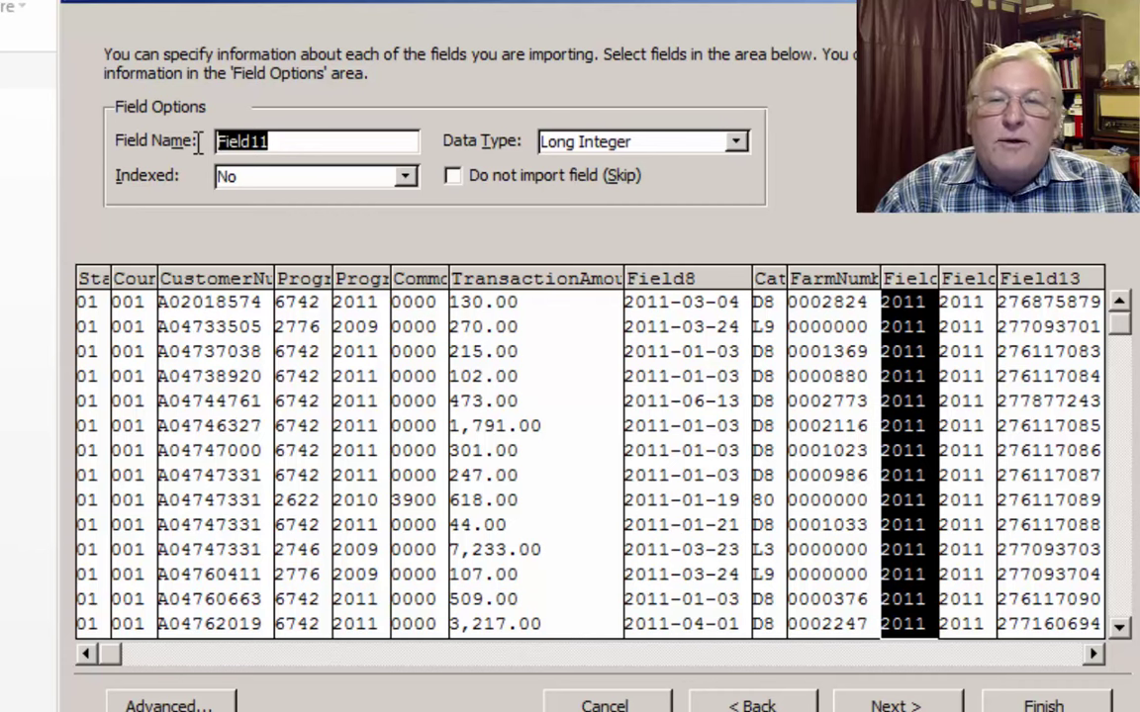
{"action": "type", "text": "CalendarY"}
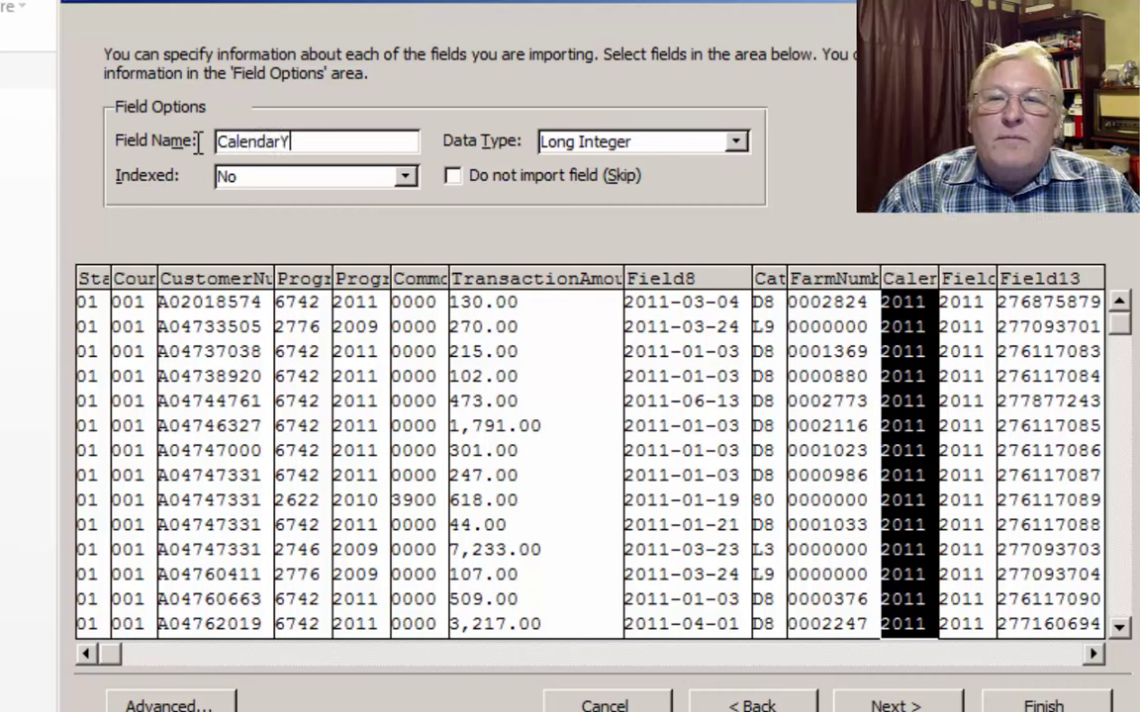
{"action": "type", "text": "ear"}
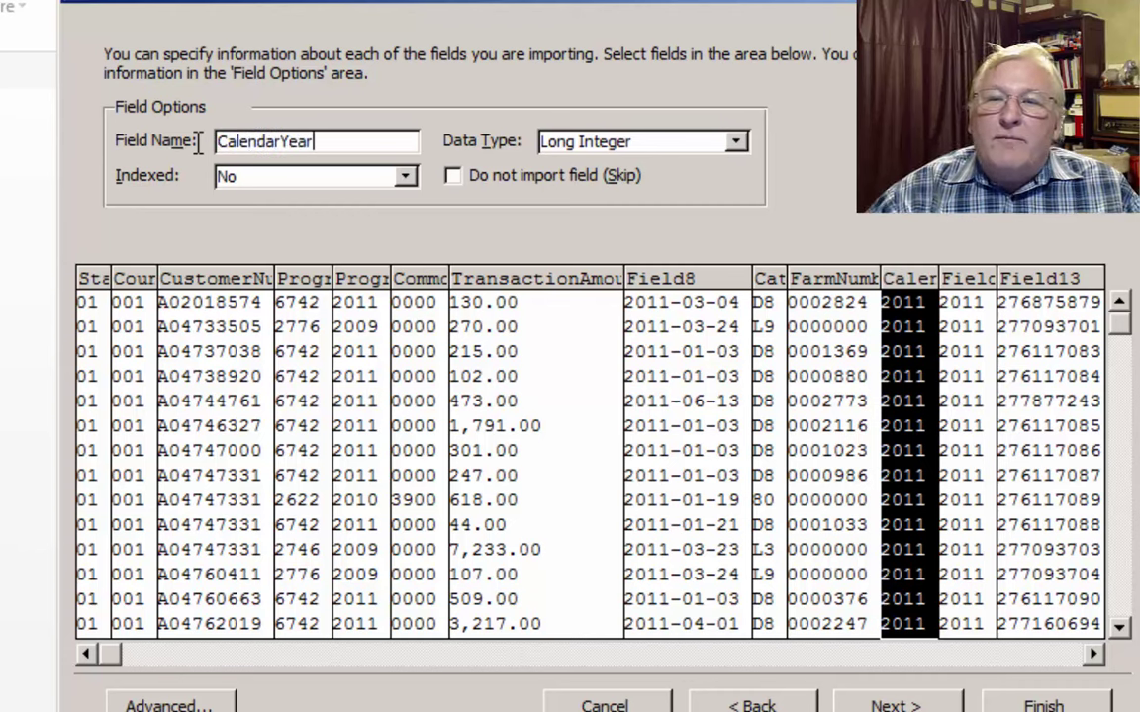
{"action": "left_click", "coordinate": [736, 143]}
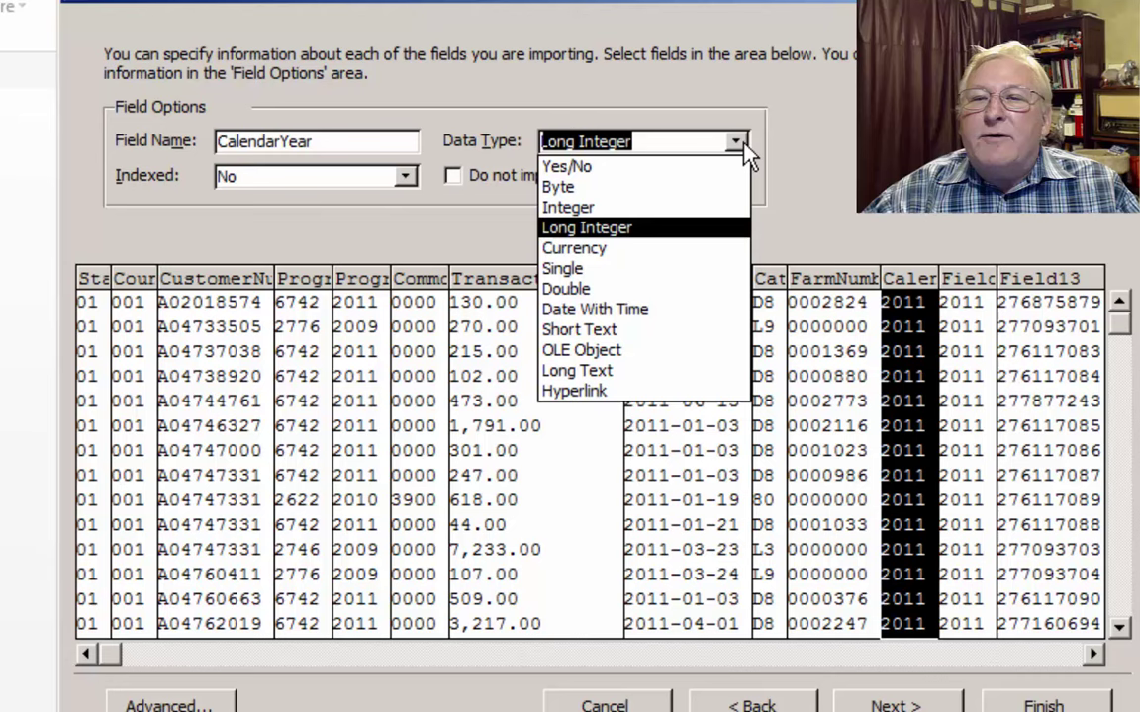
{"action": "left_click", "coordinate": [602, 210]}
Step: Name the twelfth column FiscalYear and set its data type to Integer
{"action": "left_click", "coordinate": [967, 279]}
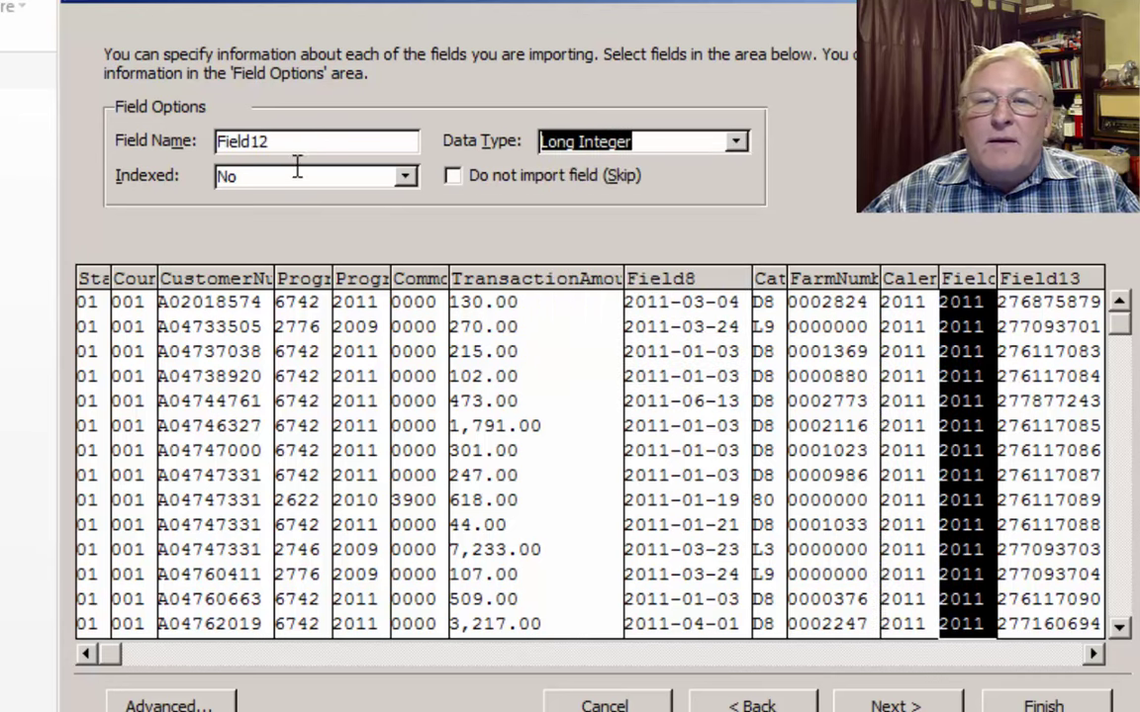
{"action": "left_click_drag", "start_coordinate": [284, 143], "coordinate": [216, 142]}
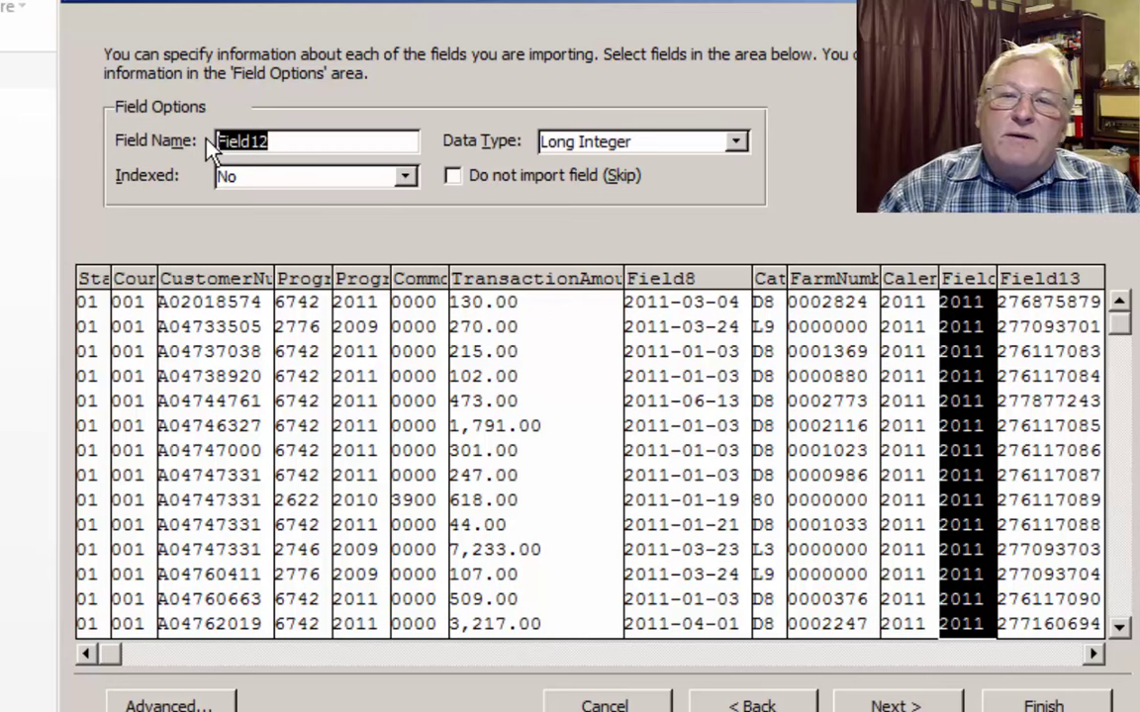
{"action": "type", "text": "FiscalY"}
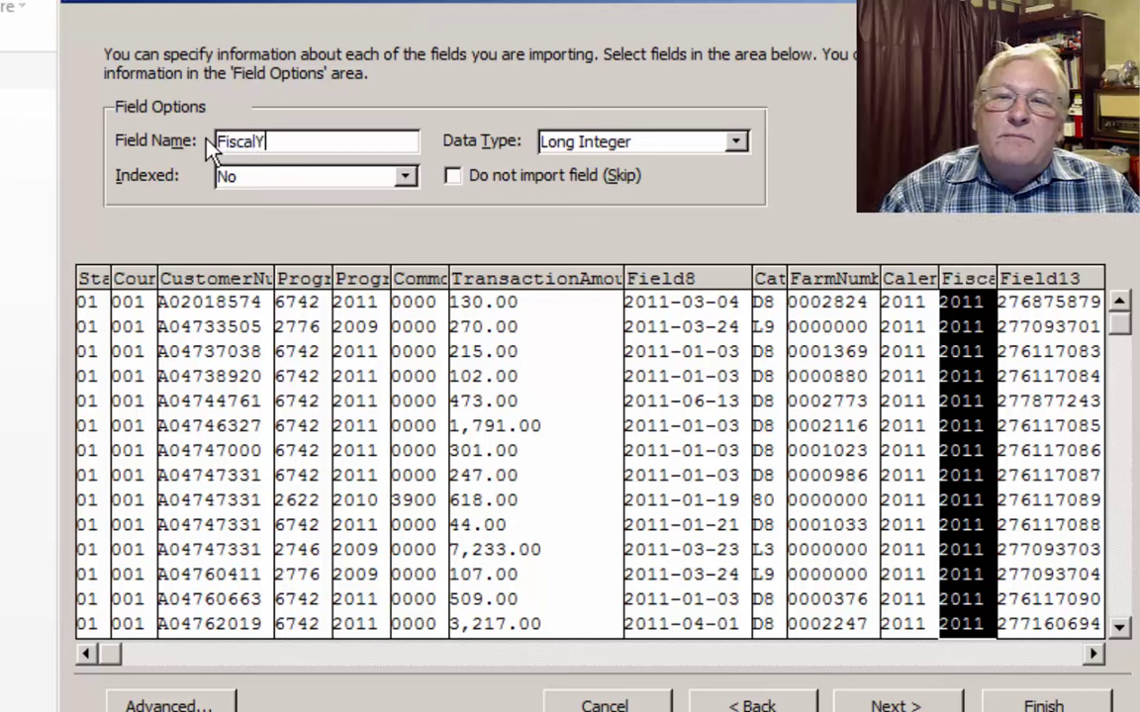
{"action": "type", "text": "ear"}
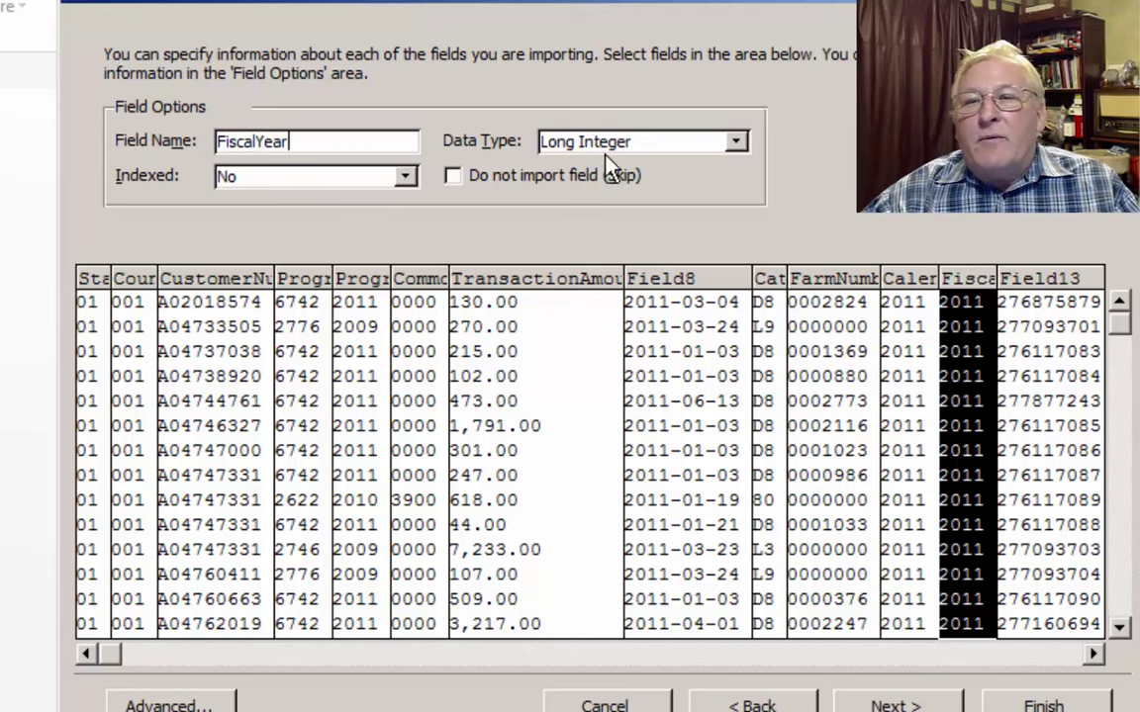
{"action": "left_click", "coordinate": [733, 143]}
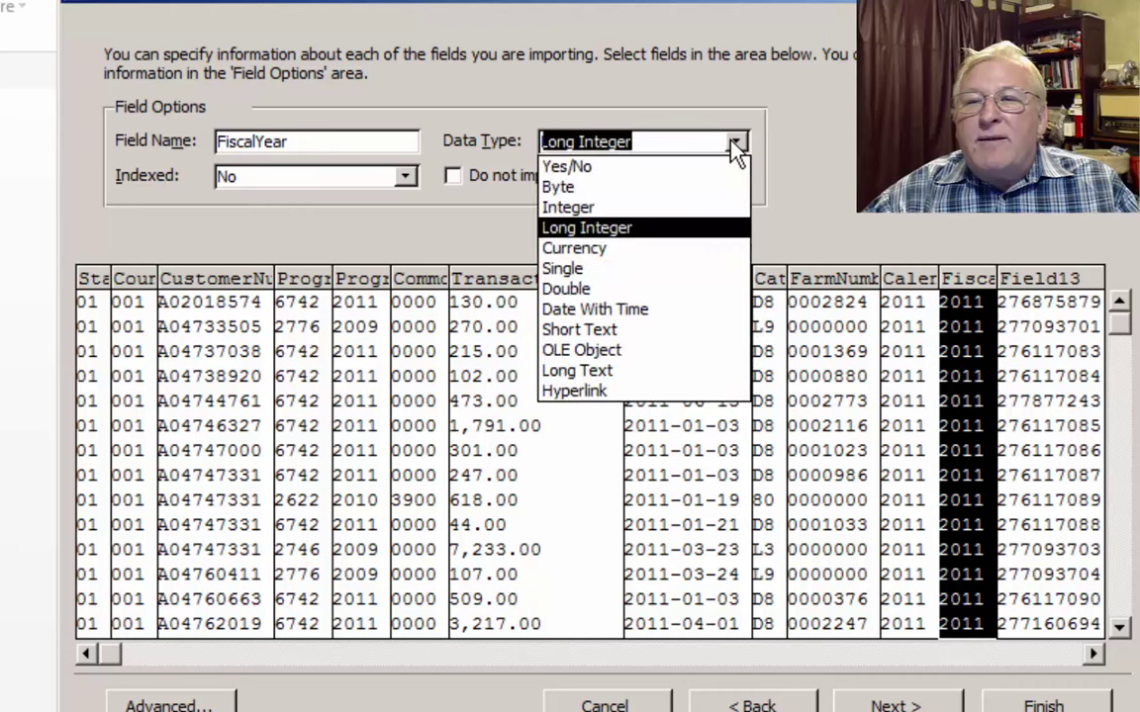
{"action": "left_click", "coordinate": [621, 210]}
Step: Name the thirteenth column SequenceNumber and set its data type to Short Text
{"action": "left_click", "coordinate": [1033, 278]}
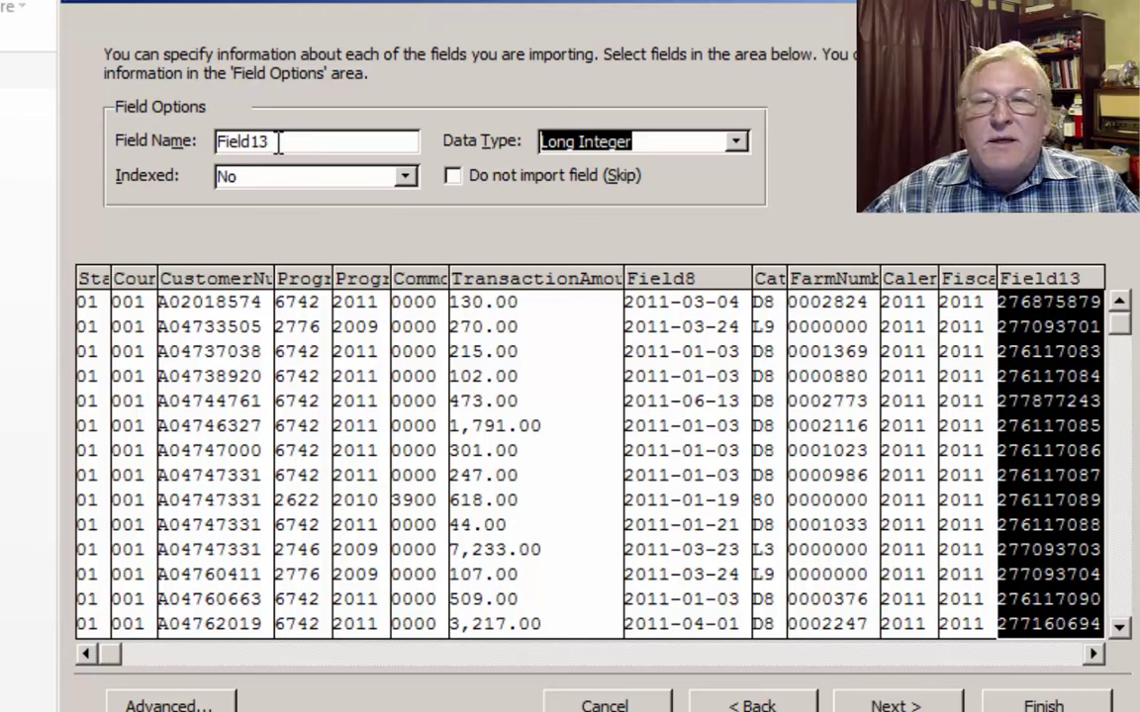
{"action": "left_click_drag", "start_coordinate": [274, 144], "coordinate": [204, 139]}
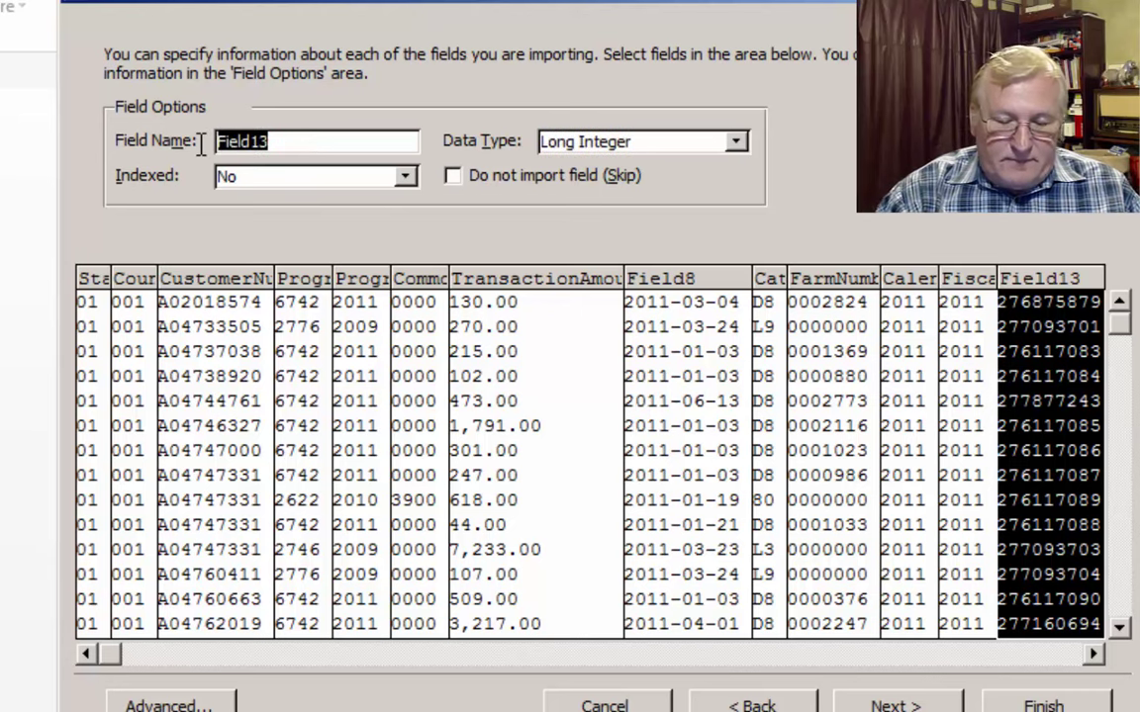
{"action": "type", "text": "Sequence"}
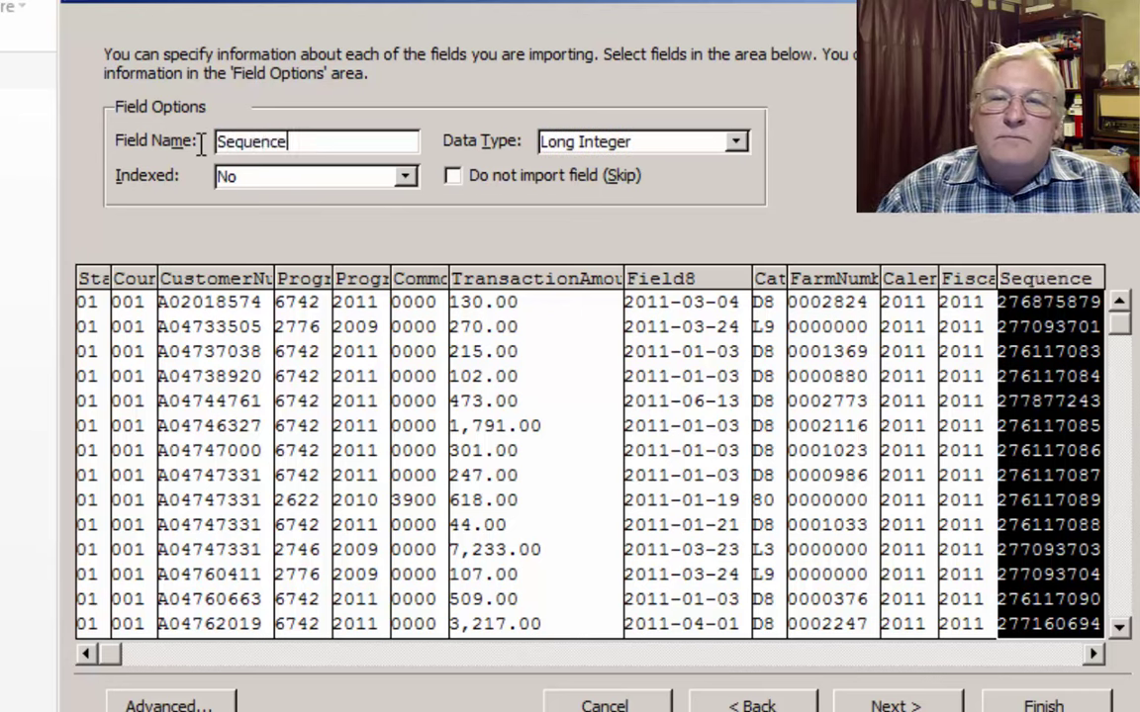
{"action": "type", "text": "Number"}
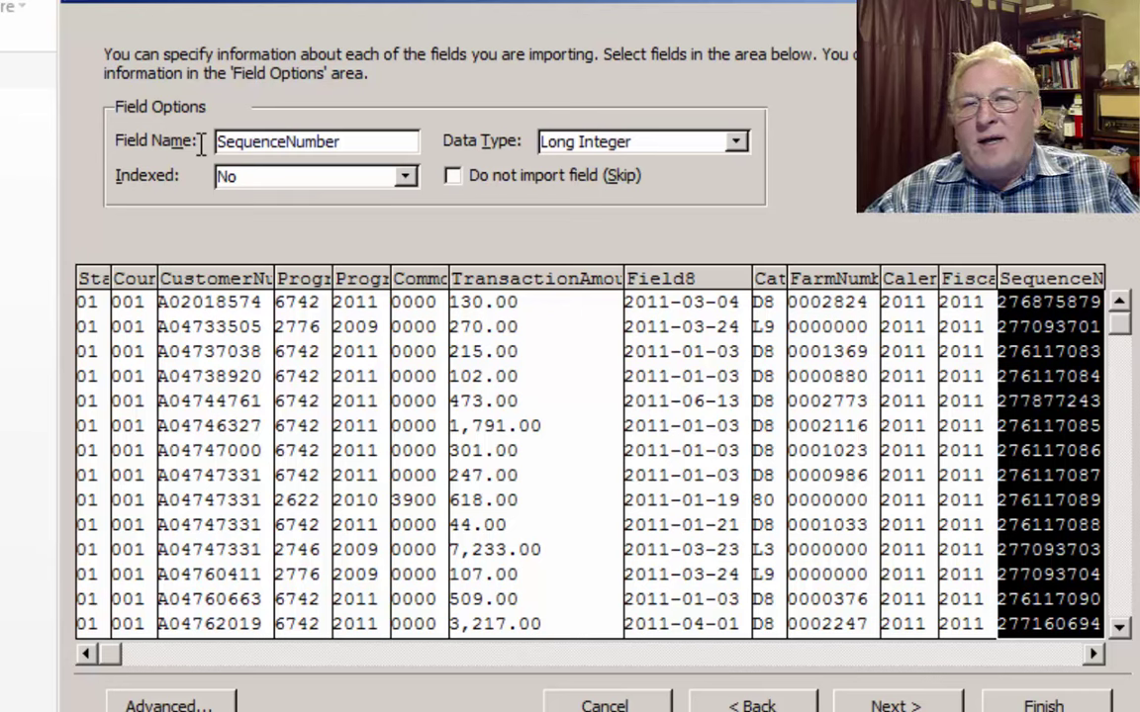
{"action": "left_click", "coordinate": [737, 143]}
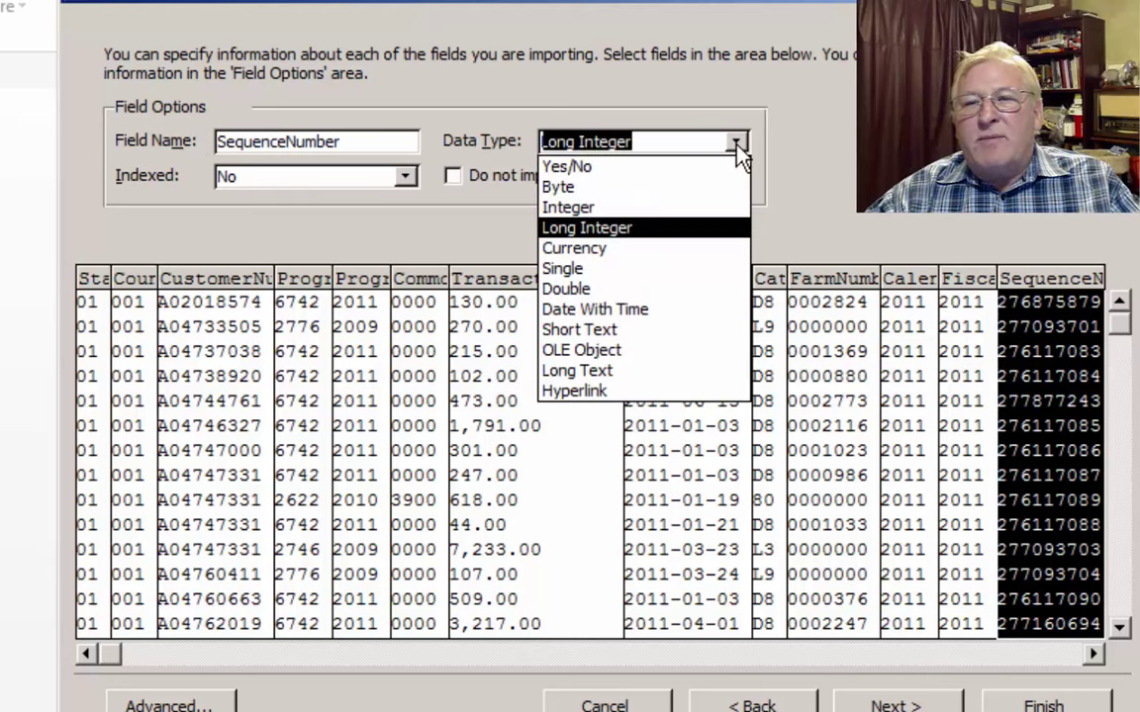
{"action": "left_click", "coordinate": [611, 330]}
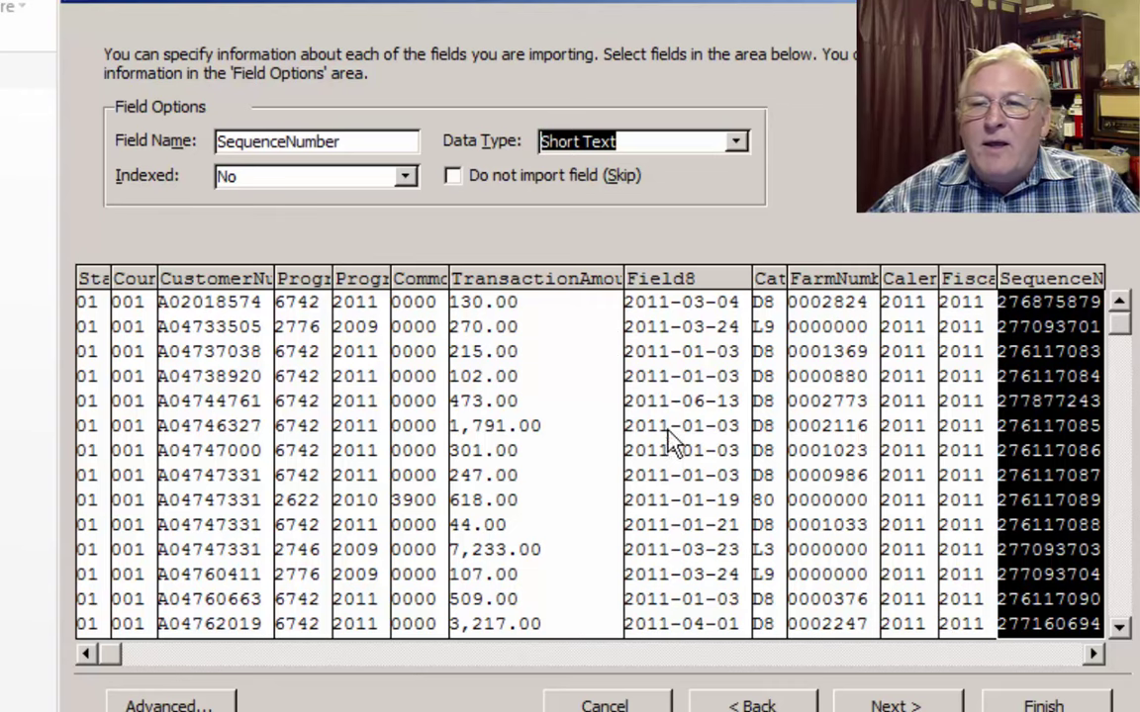
Step: Name the eighth column, which holds the dates, TransactionDate
{"action": "left_click", "coordinate": [693, 289]}
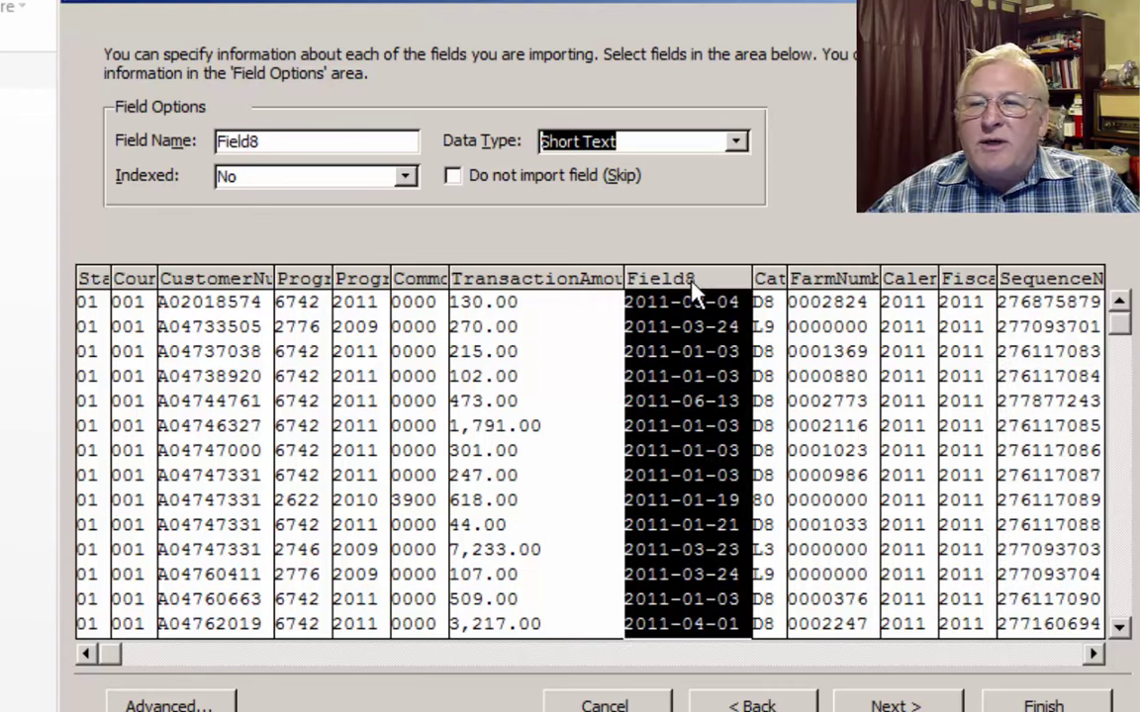
{"action": "left_click_drag", "start_coordinate": [286, 142], "coordinate": [142, 151]}
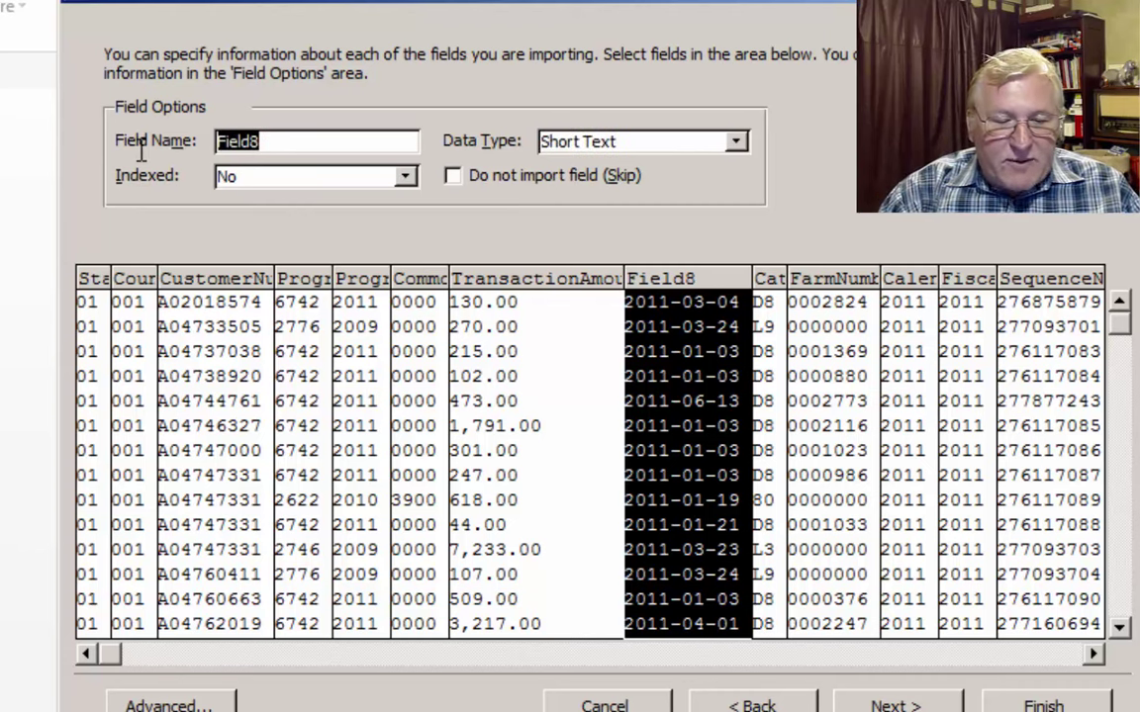
{"action": "type", "text": "Tran"}
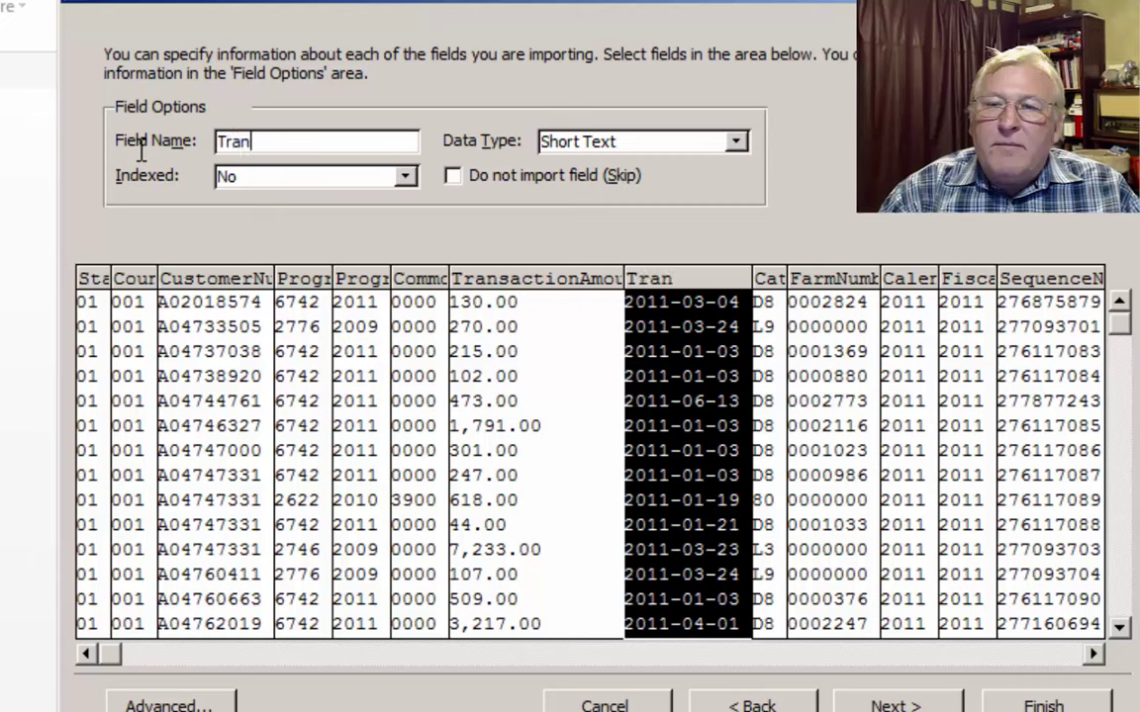
{"action": "type", "text": "sactionDate"}
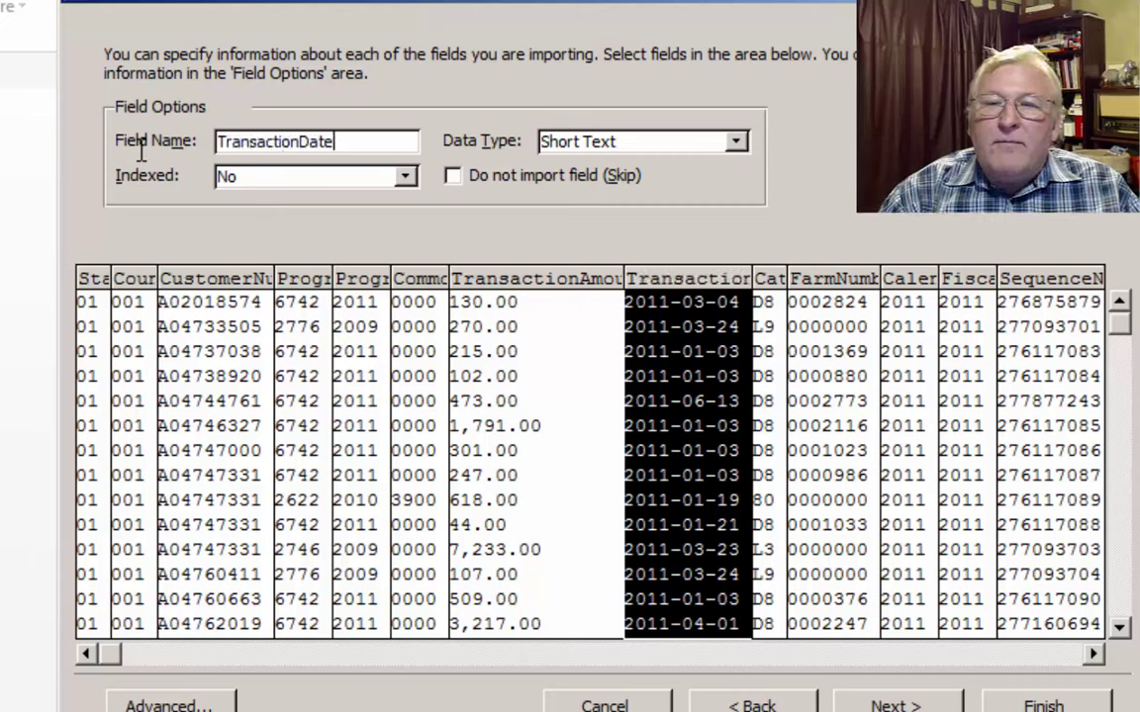
Step: Review the field name, data type and index setting of the columns from the first through SequenceNumber
{"action": "left_click", "coordinate": [95, 303]}
{"action": "left_click", "coordinate": [149, 289]}
{"action": "left_click", "coordinate": [196, 288]}
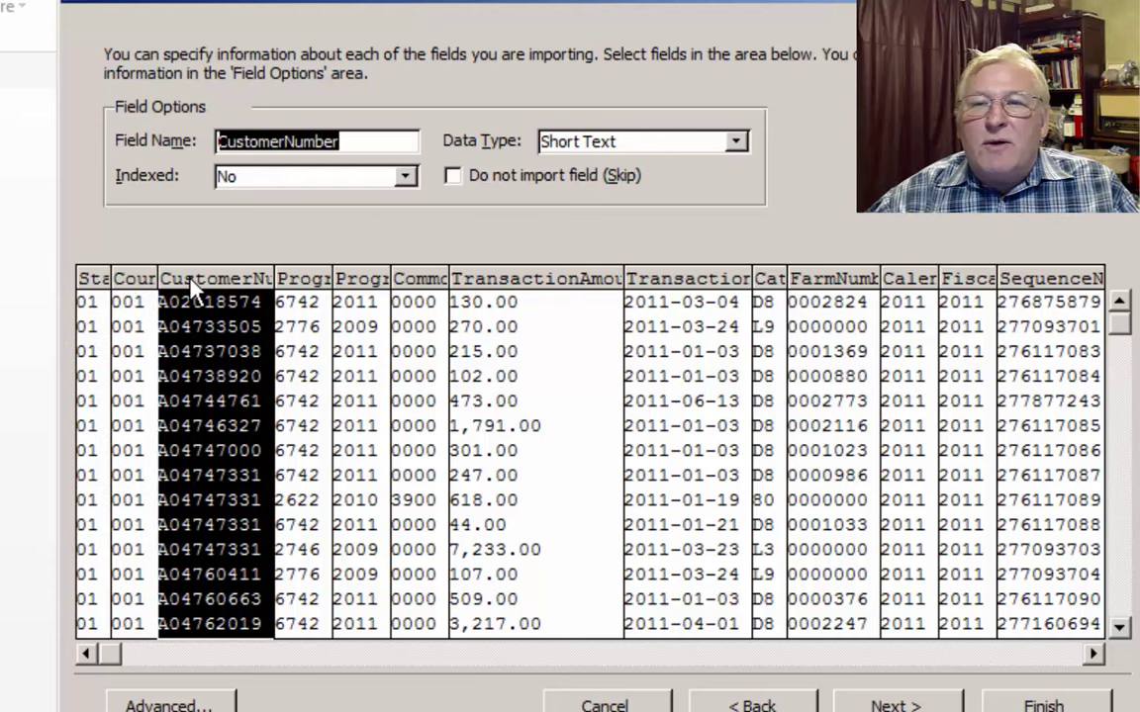
{"action": "left_click", "coordinate": [295, 286]}
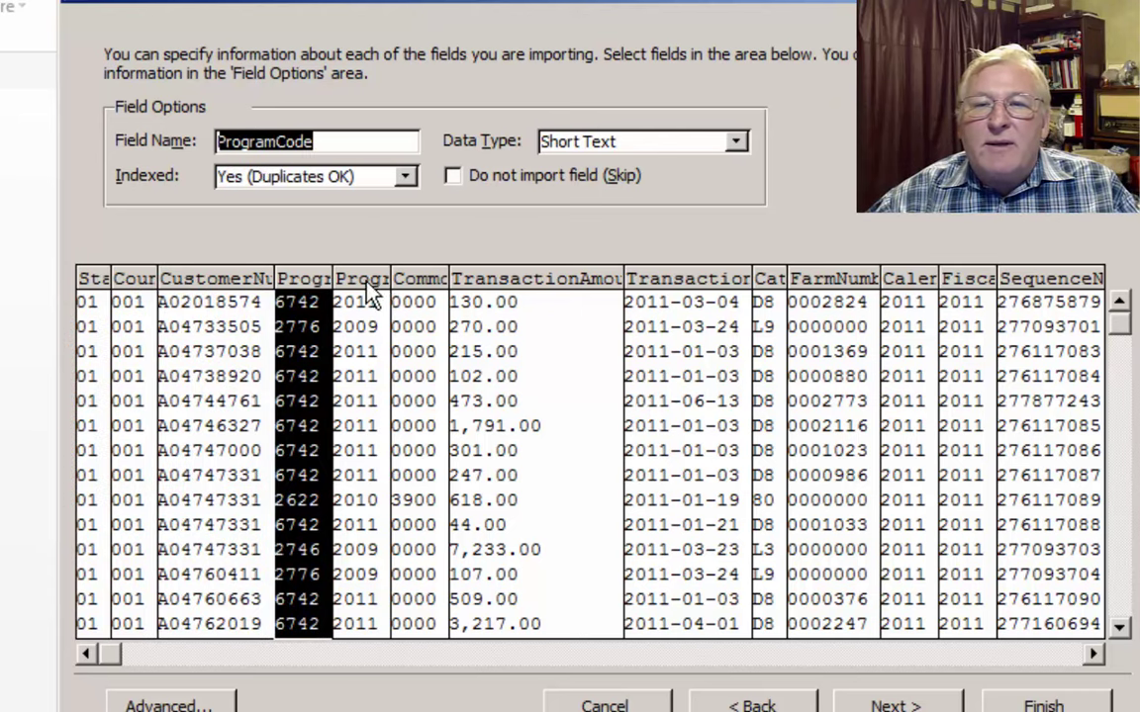
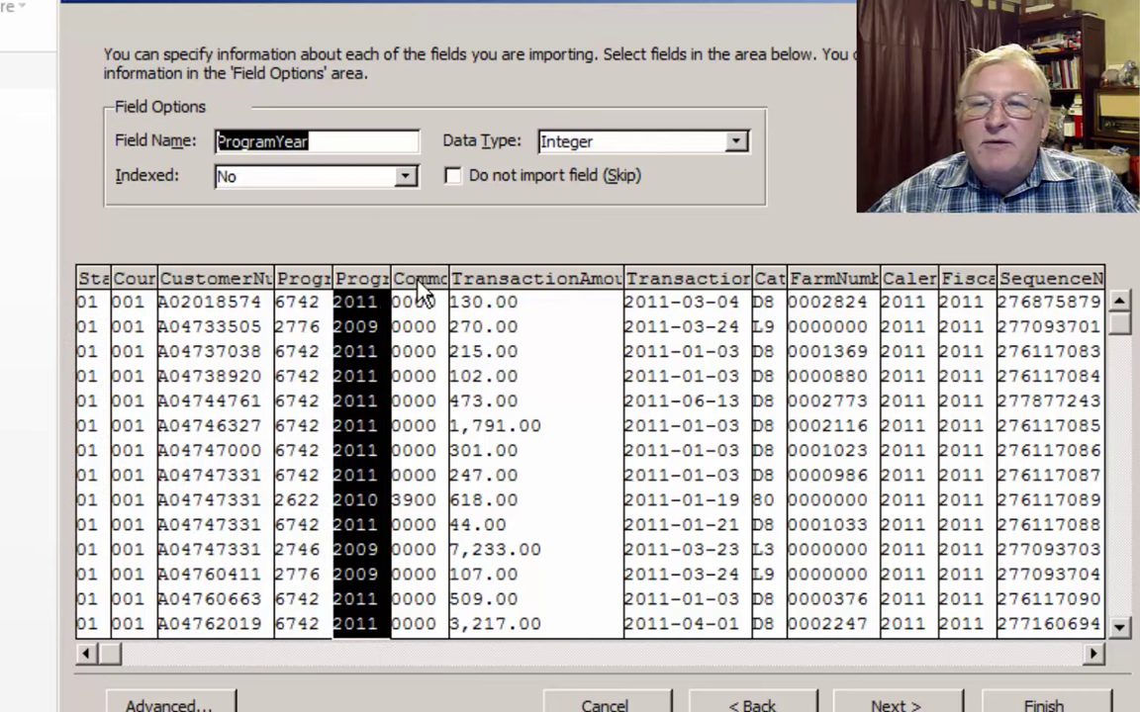
{"action": "left_click", "coordinate": [417, 281]}
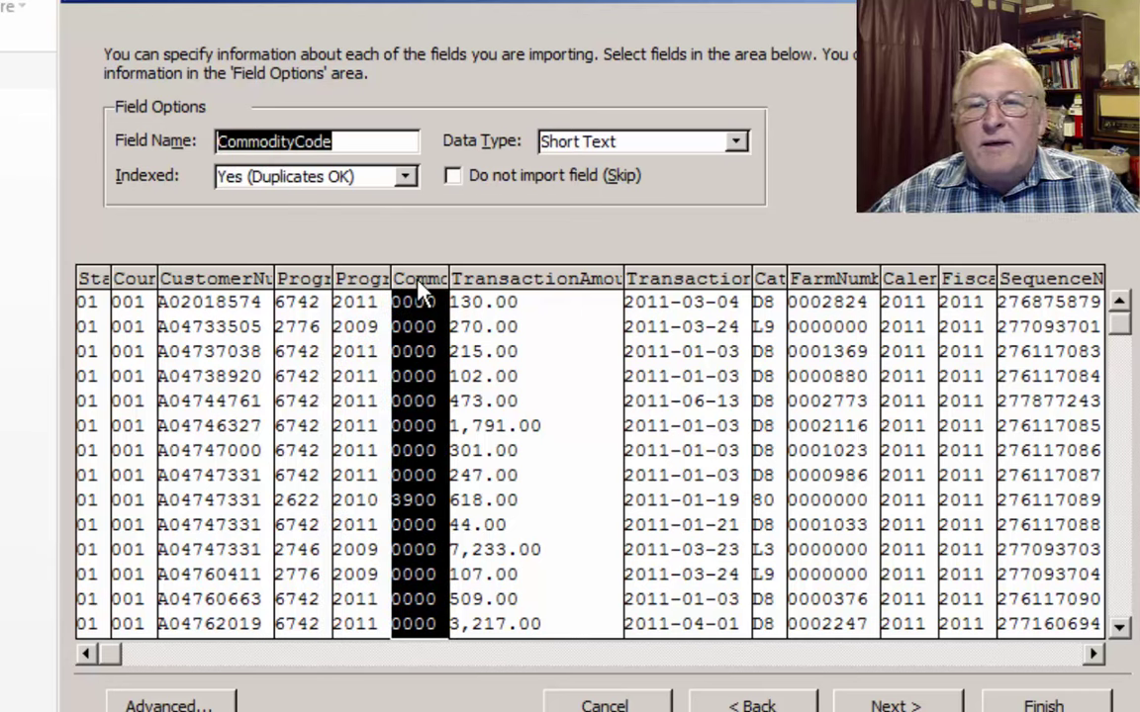
{"action": "left_click", "coordinate": [478, 287]}
{"action": "left_click", "coordinate": [660, 283]}
{"action": "left_click", "coordinate": [781, 285]}
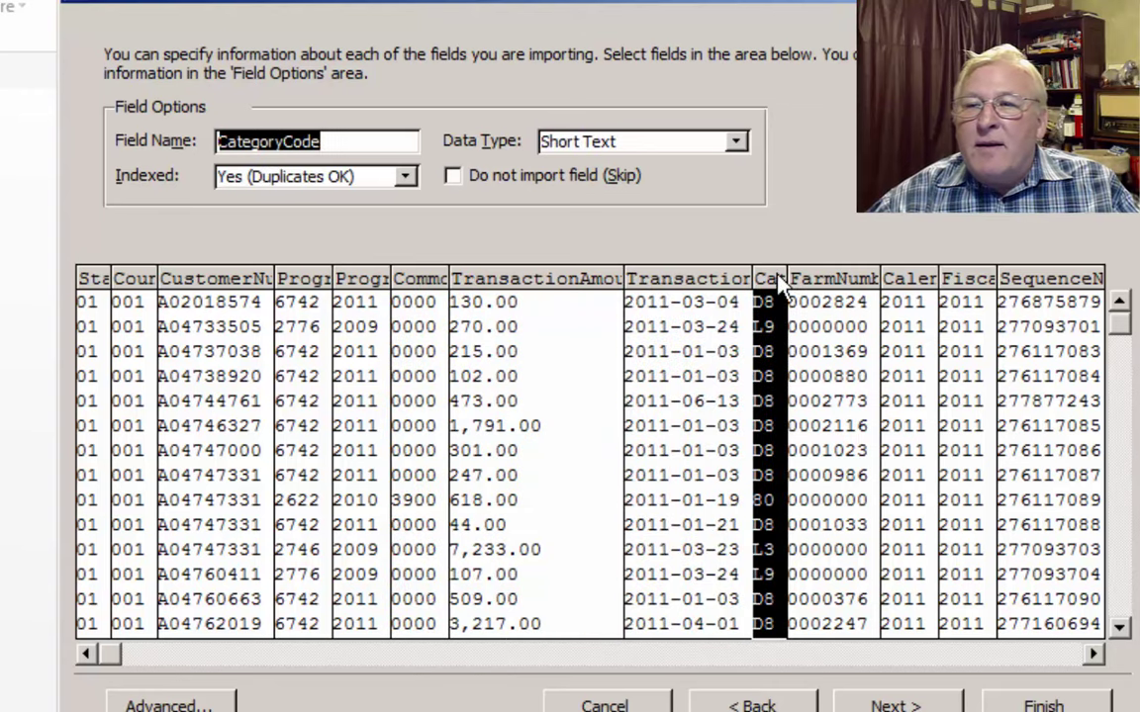
{"action": "left_click", "coordinate": [831, 293]}
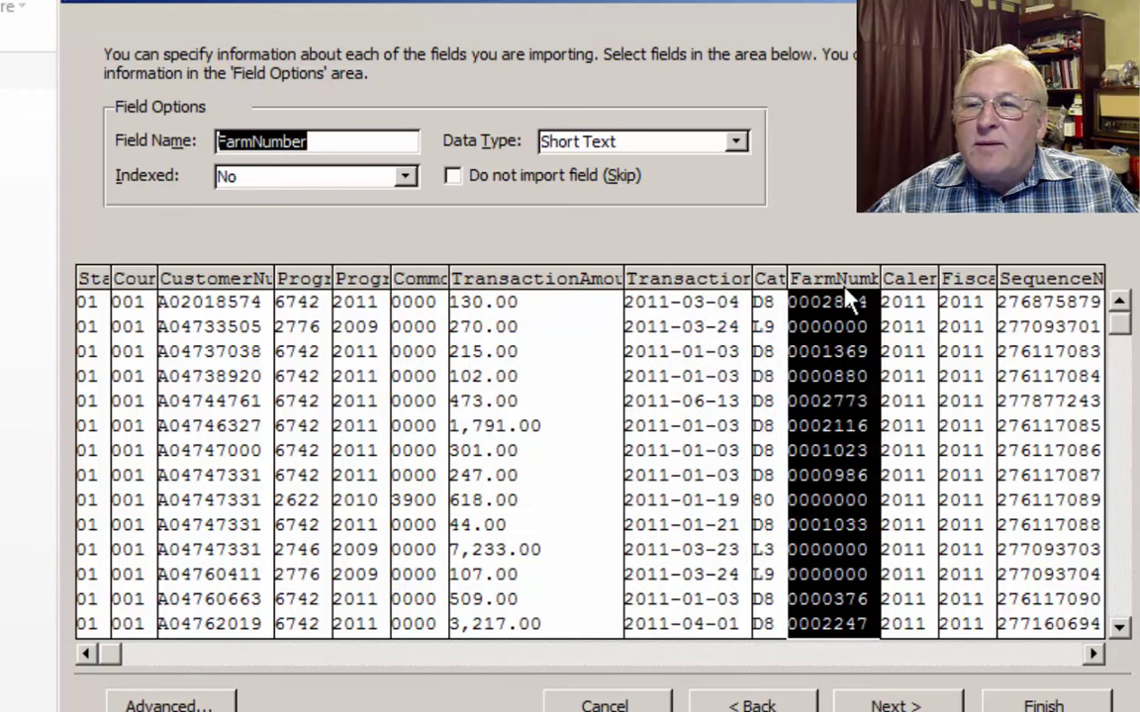
{"action": "left_click", "coordinate": [904, 292]}
{"action": "left_click", "coordinate": [1051, 287]}
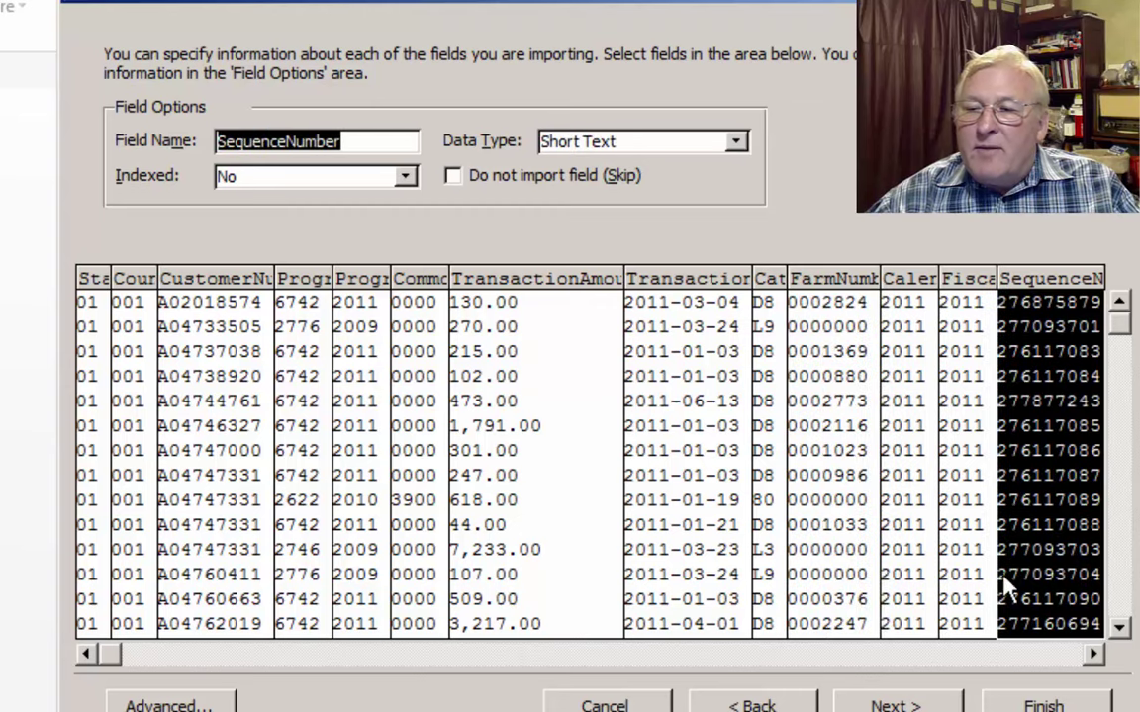
Step: Let Access add the primary key and import the data to a table named Payments, without saving the import steps
{"action": "left_click", "coordinate": [936, 704]}
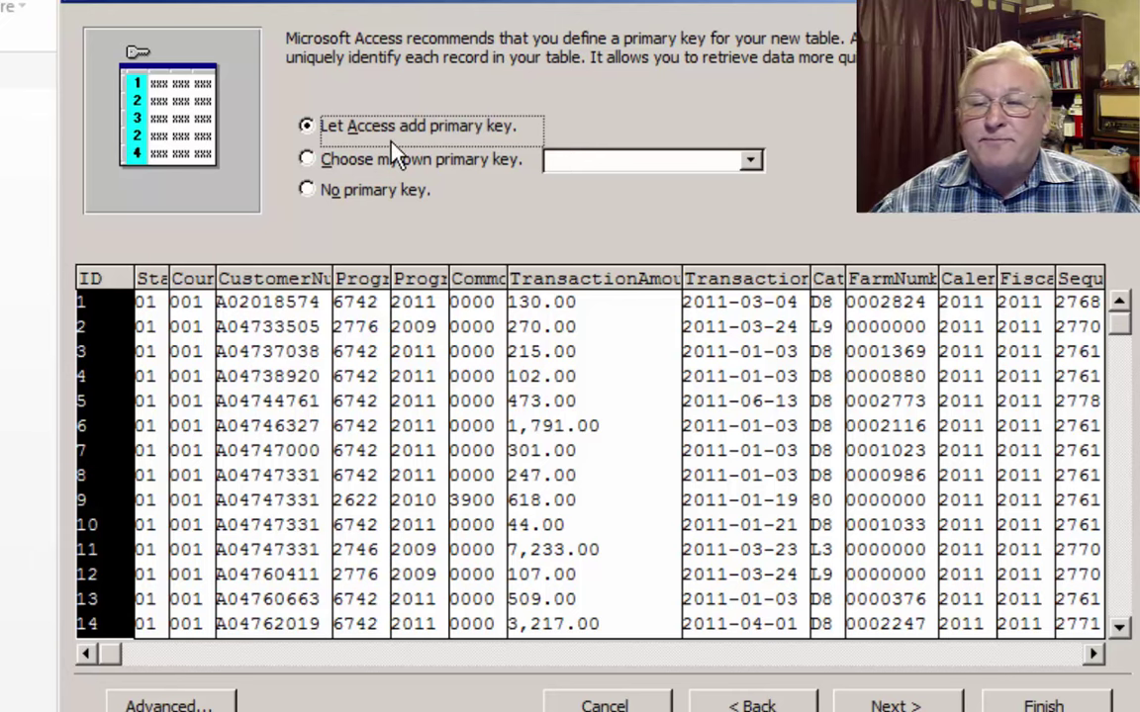
{"action": "left_click", "coordinate": [902, 705]}
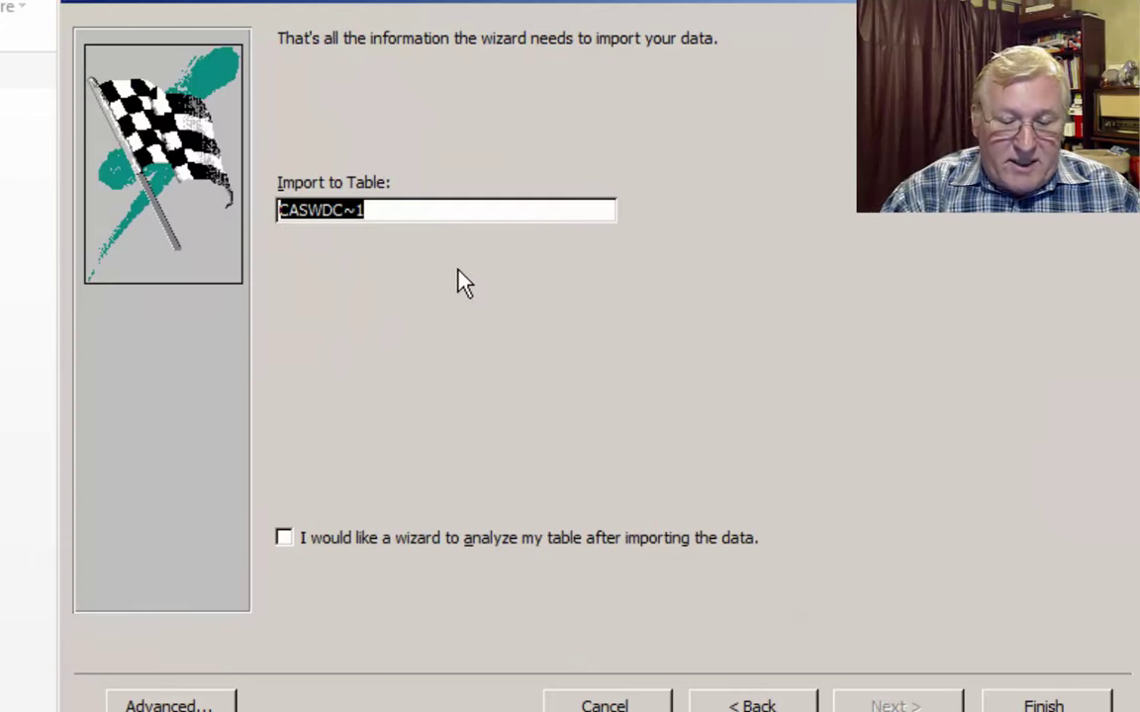
{"action": "type", "text": "Pay"}
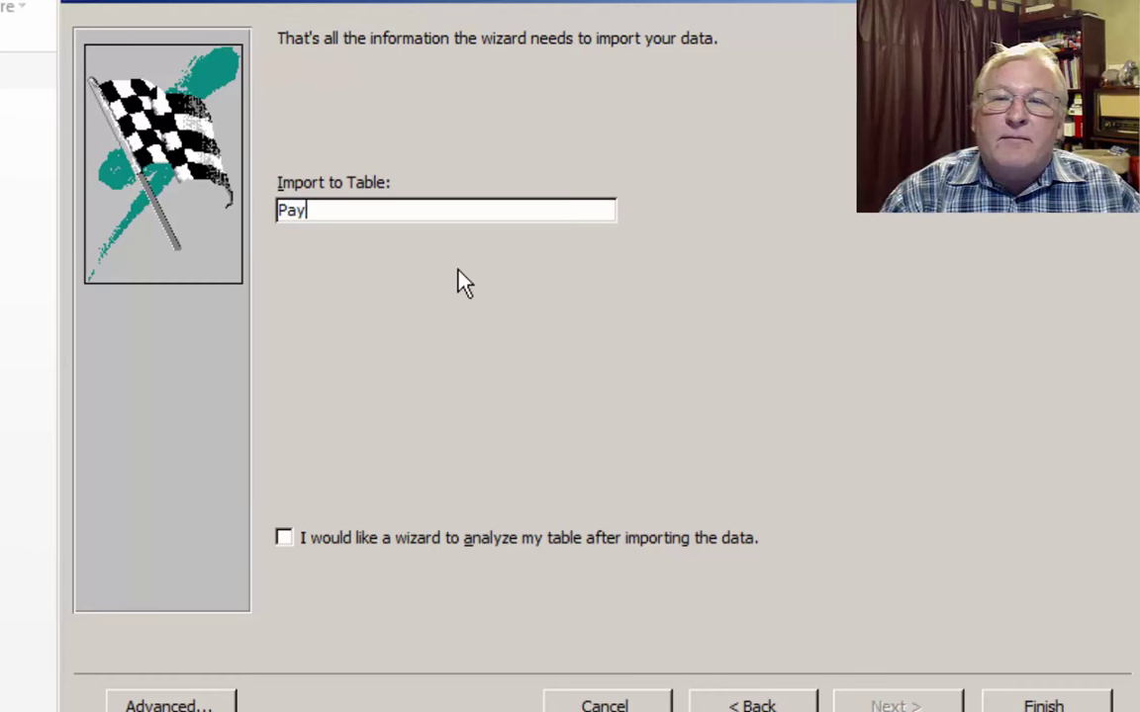
{"action": "type", "text": "ments"}
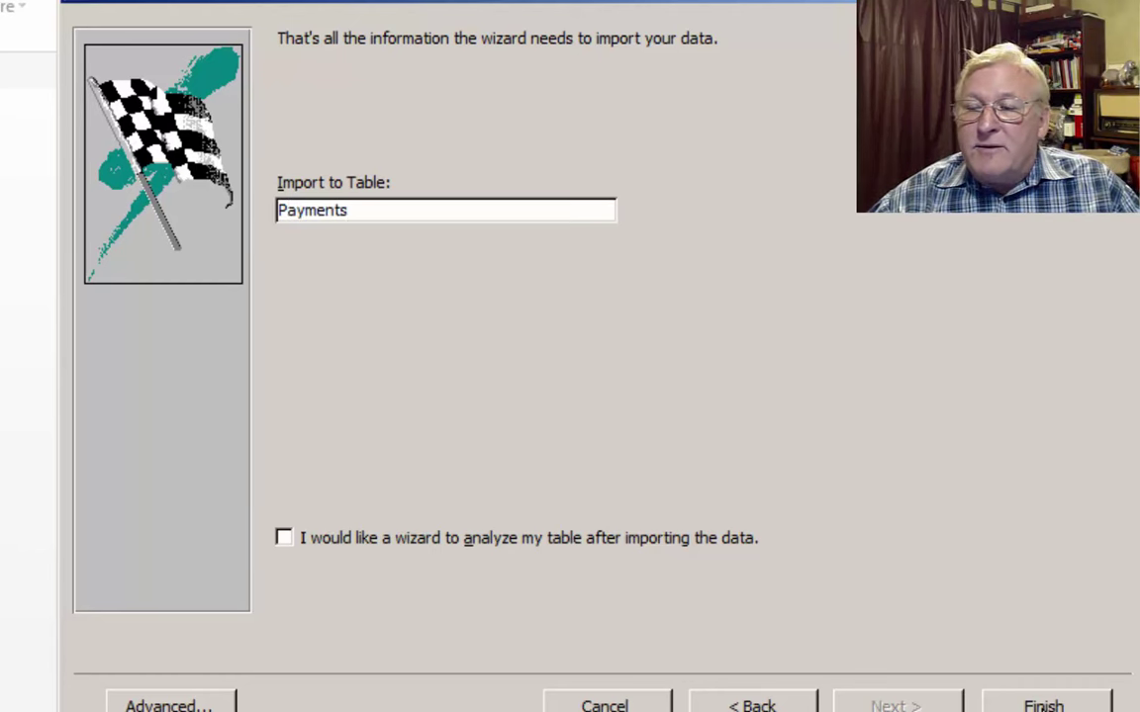
{"action": "left_click", "coordinate": [1045, 706]}
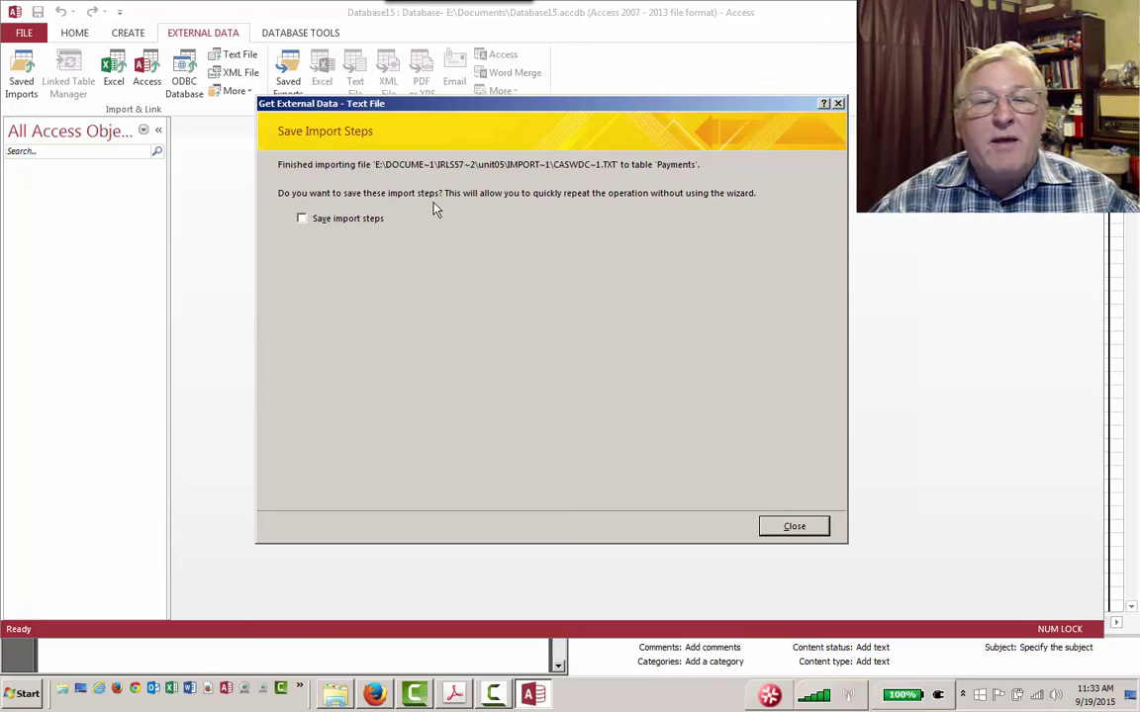
{"action": "left_click", "coordinate": [796, 529]}
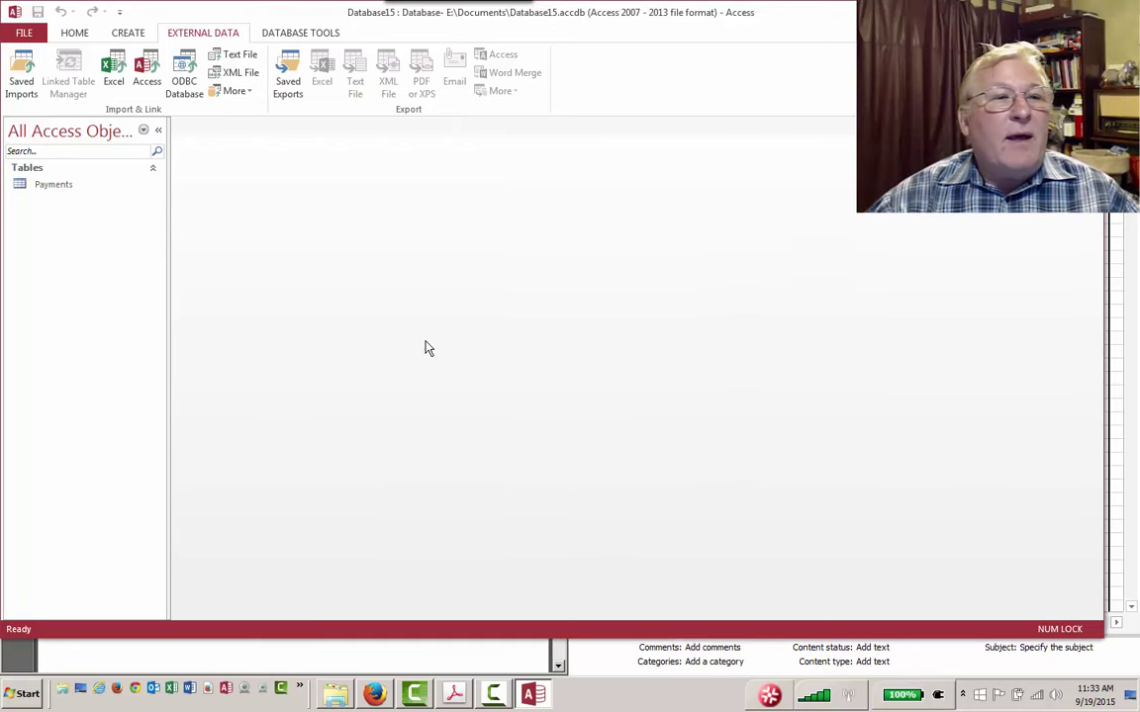
Step: Open the Payments table to check the imported records and the record count, then close it
{"action": "double_click", "coordinate": [51, 186]}
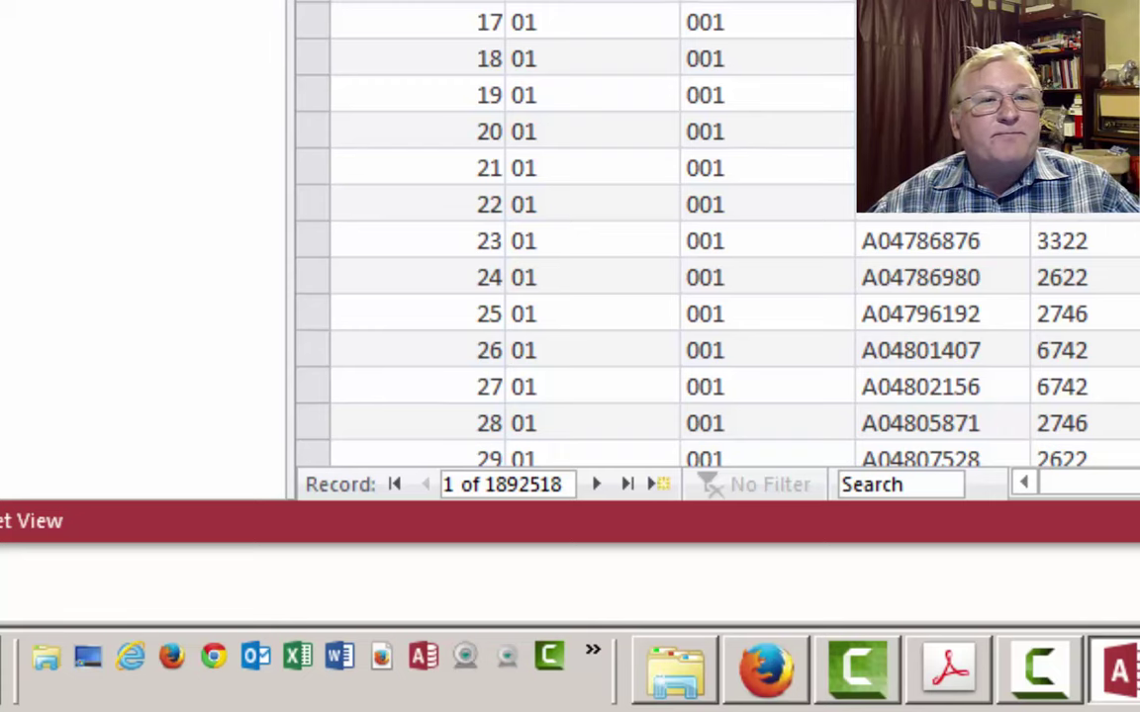
{"action": "key", "text": "ctrl+w"}
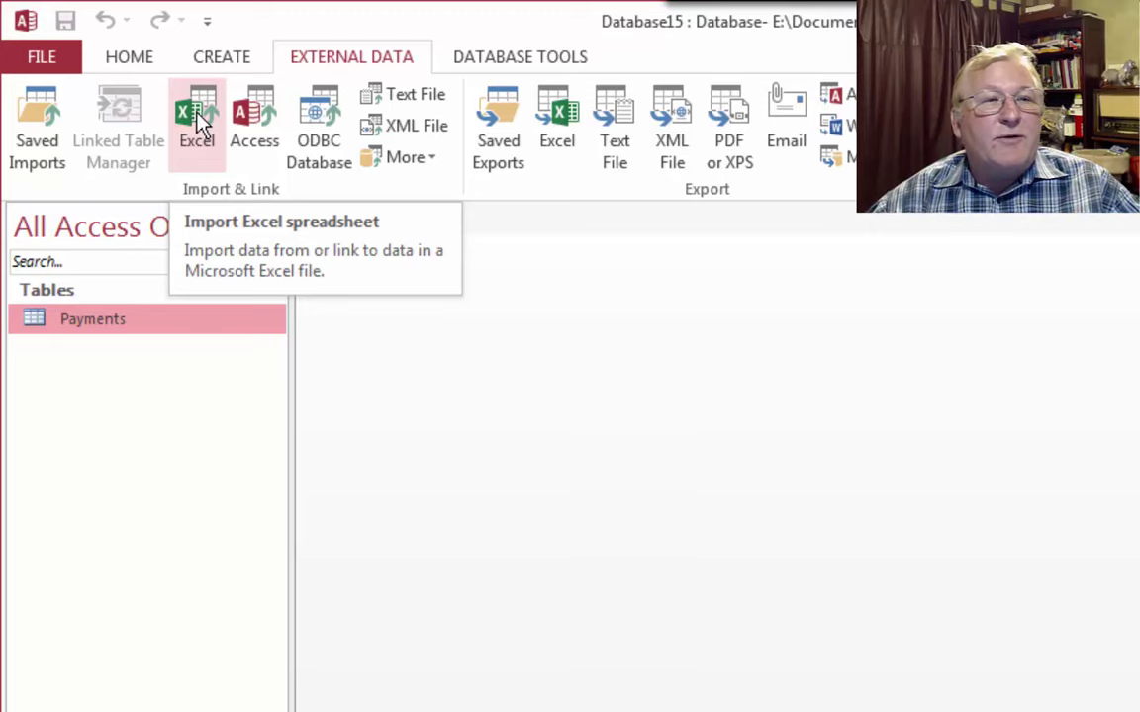
Step: Start an Excel import of loan_program_lookup.xls from the ImportExercise folder into a new table in the current database
{"action": "left_click", "coordinate": [198, 121]}
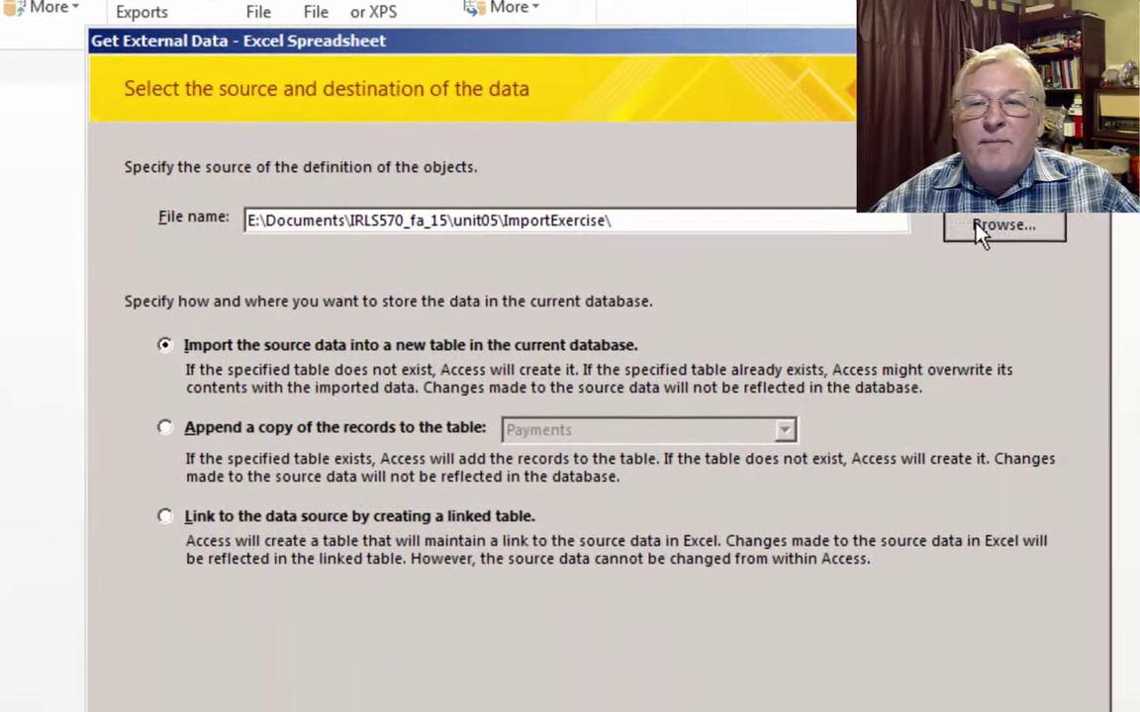
{"action": "left_click", "coordinate": [1136, 305]}
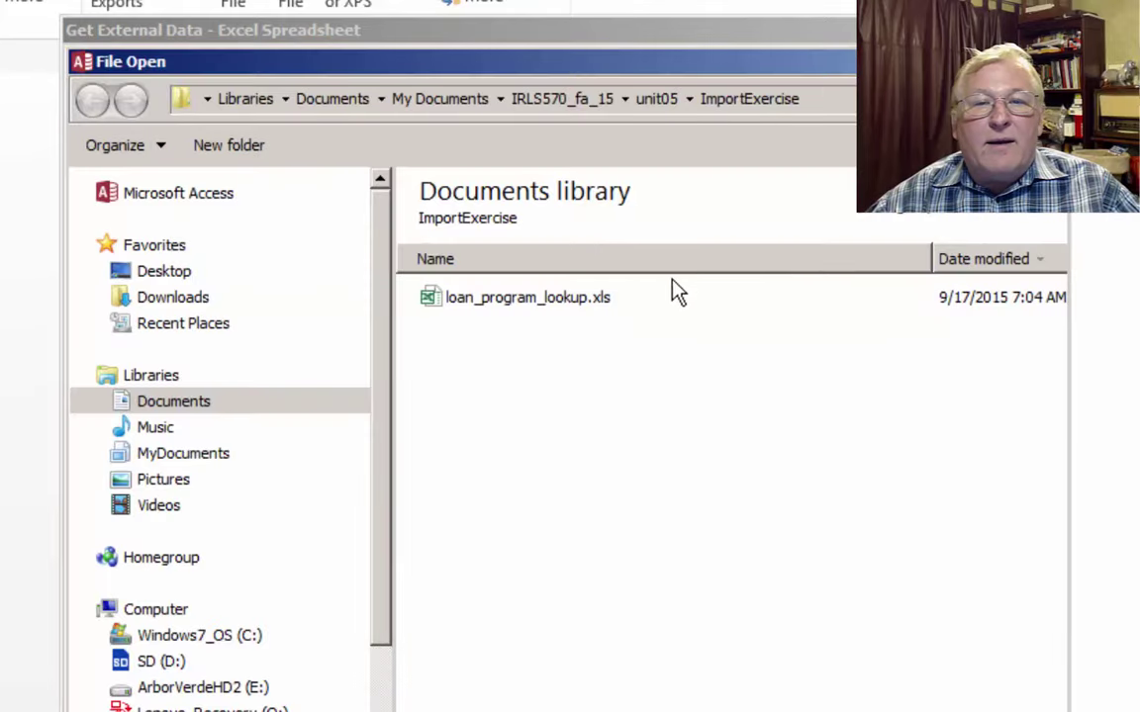
{"action": "left_click", "coordinate": [543, 299]}
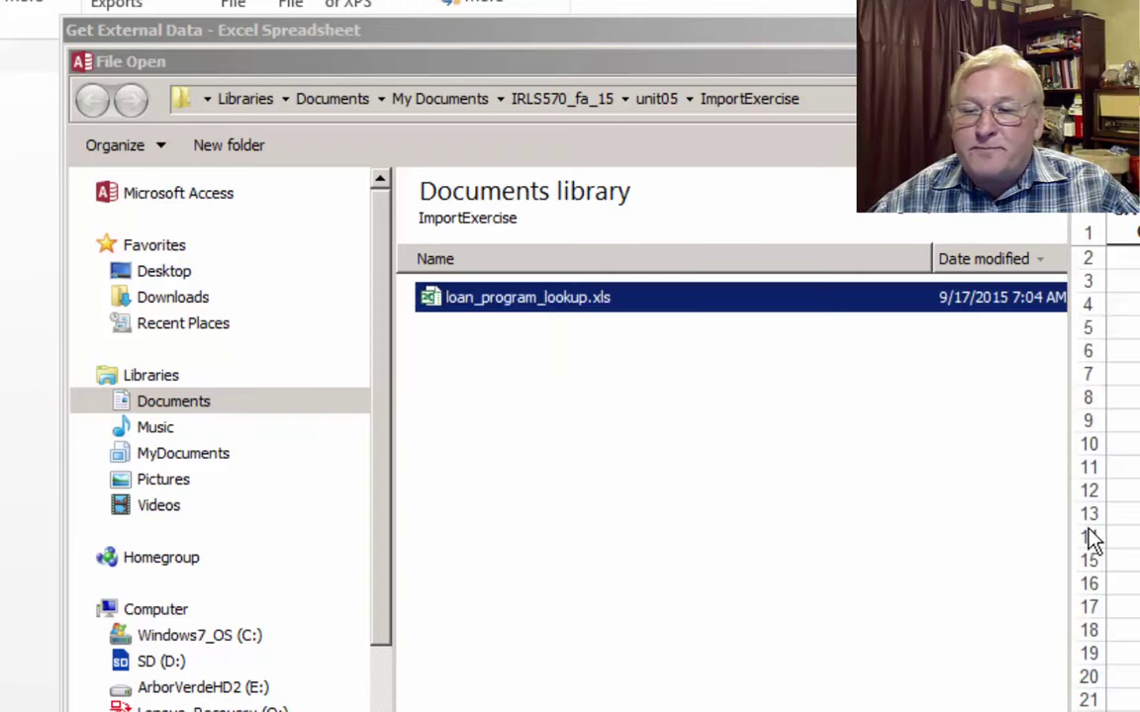
{"action": "key", "text": "Return"}
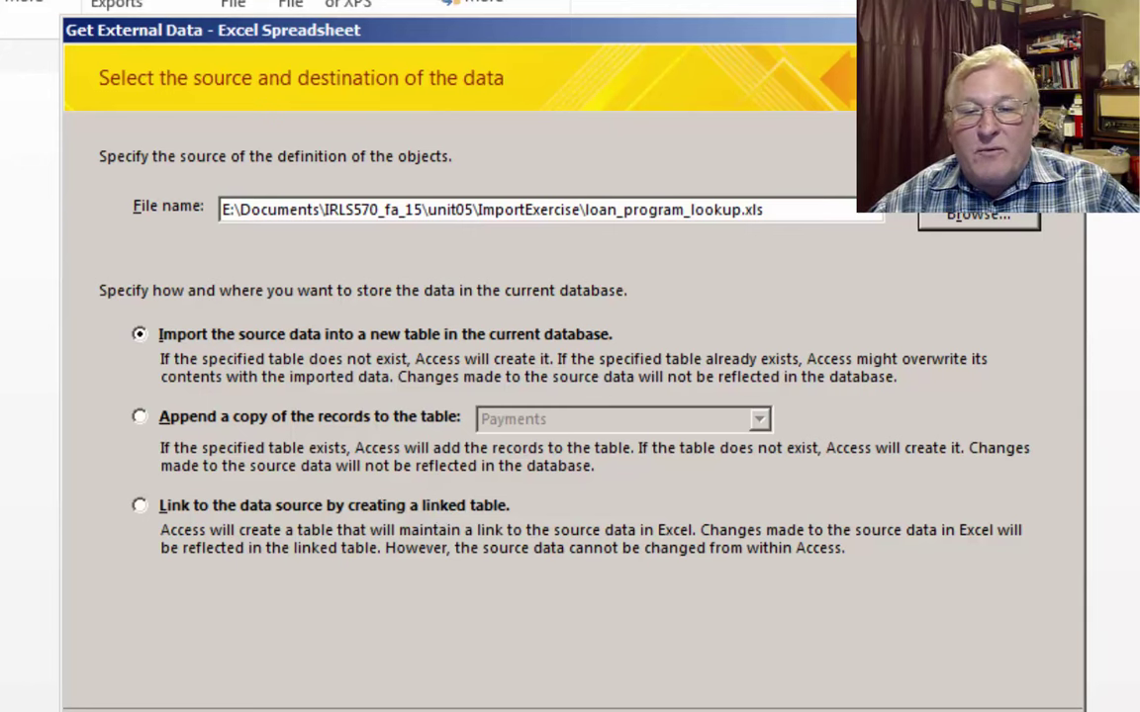
{"action": "key", "text": "Return"}
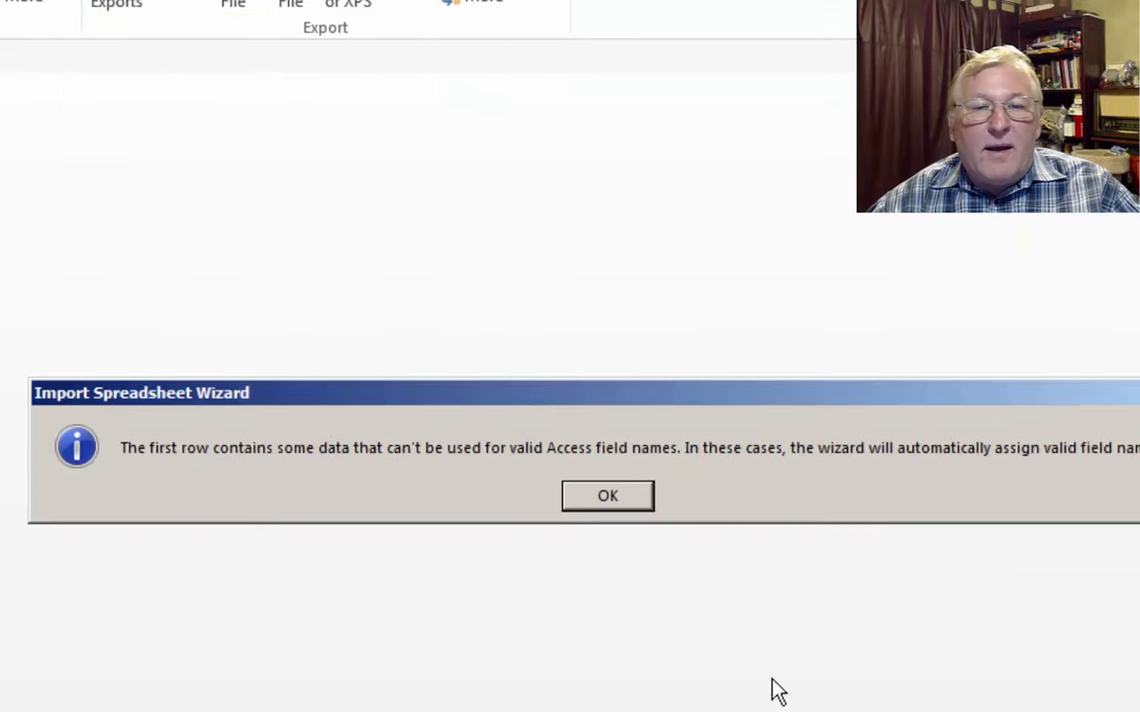
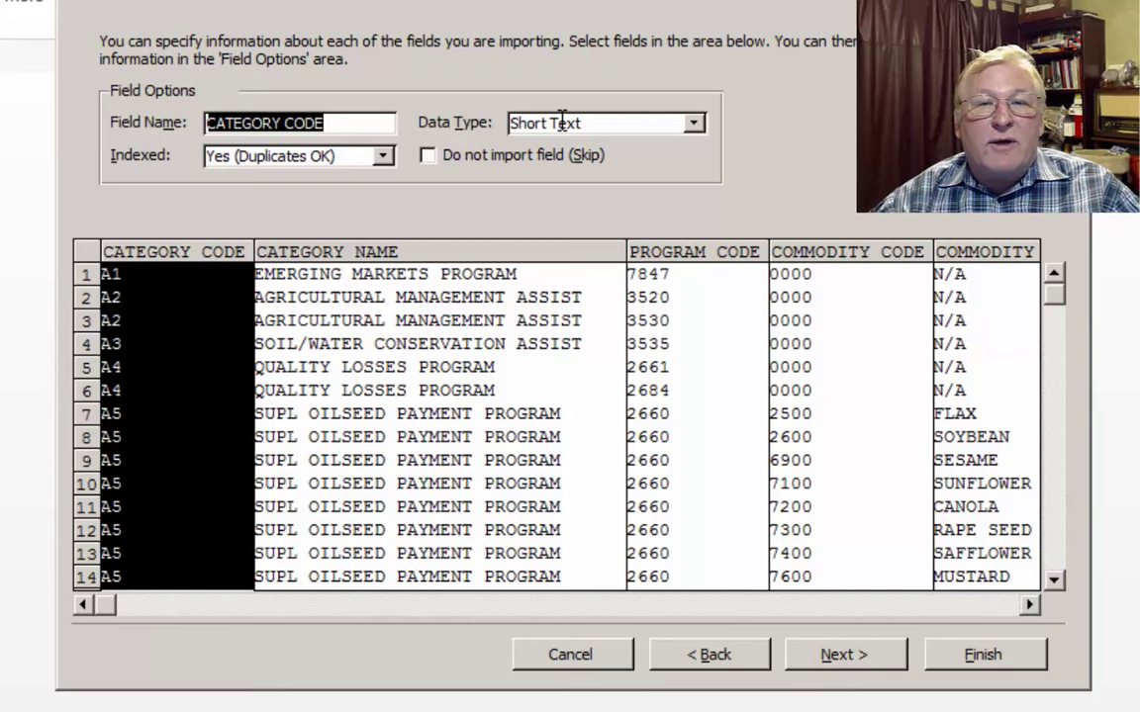
Step: Set the data type of the PROGRAM CODE column to Short Text
{"action": "left_click", "coordinate": [435, 253]}
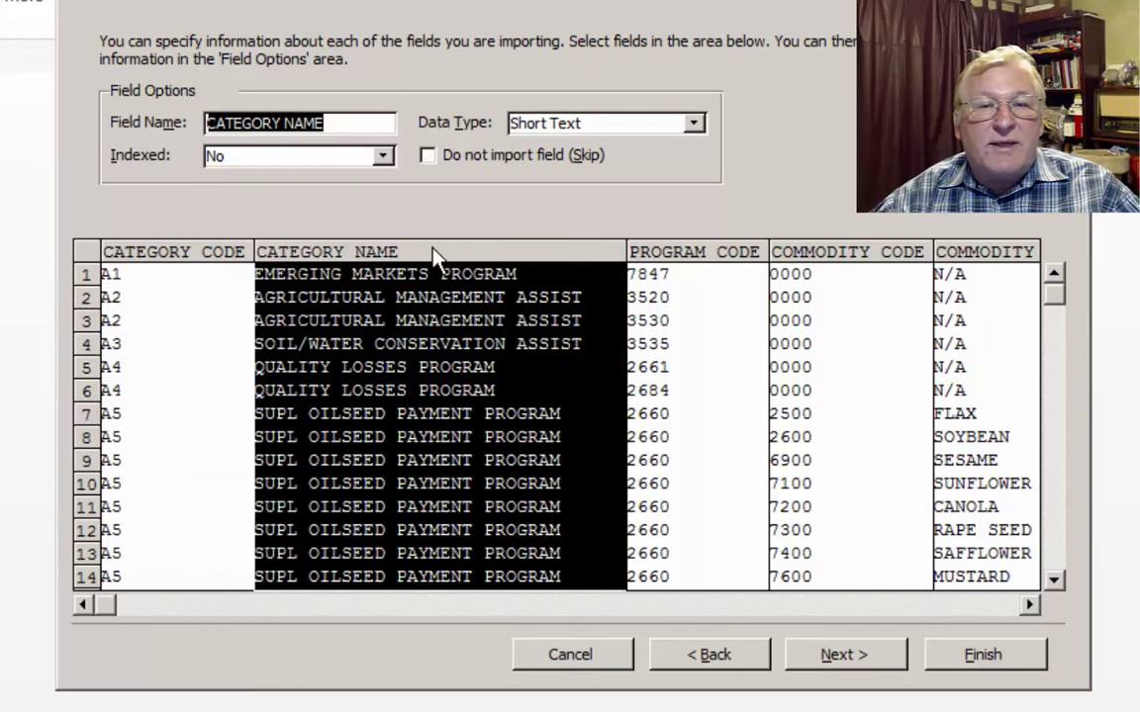
{"action": "left_click", "coordinate": [692, 256]}
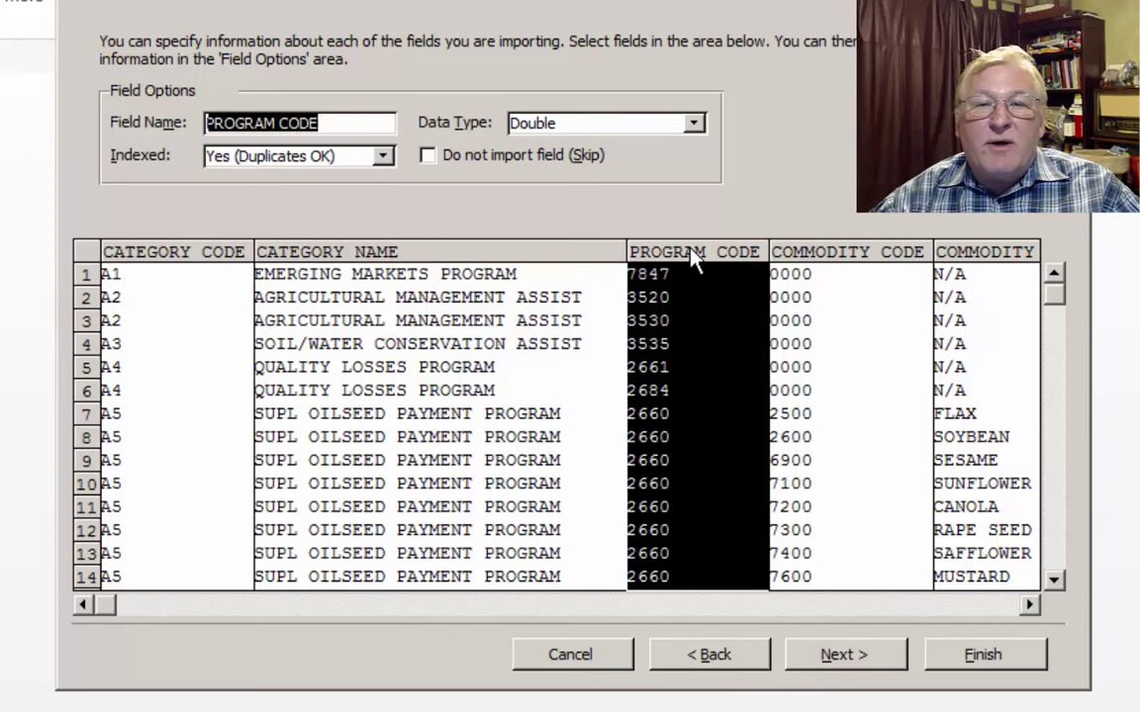
{"action": "left_click", "coordinate": [697, 126]}
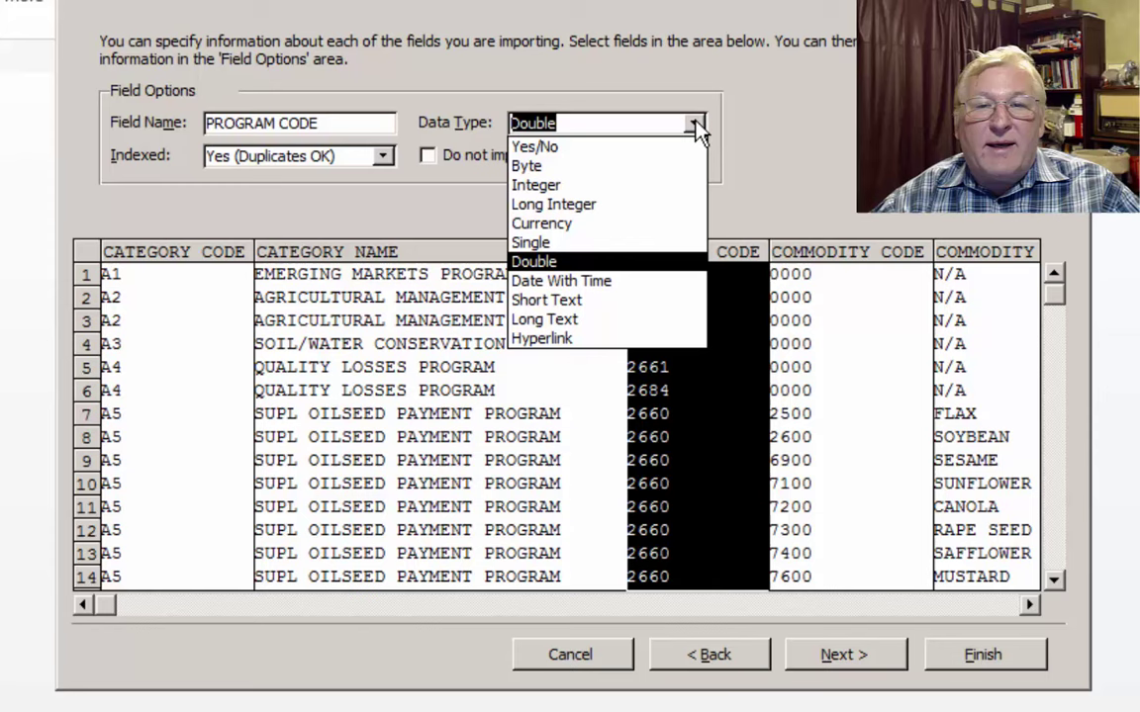
{"action": "left_click", "coordinate": [579, 303]}
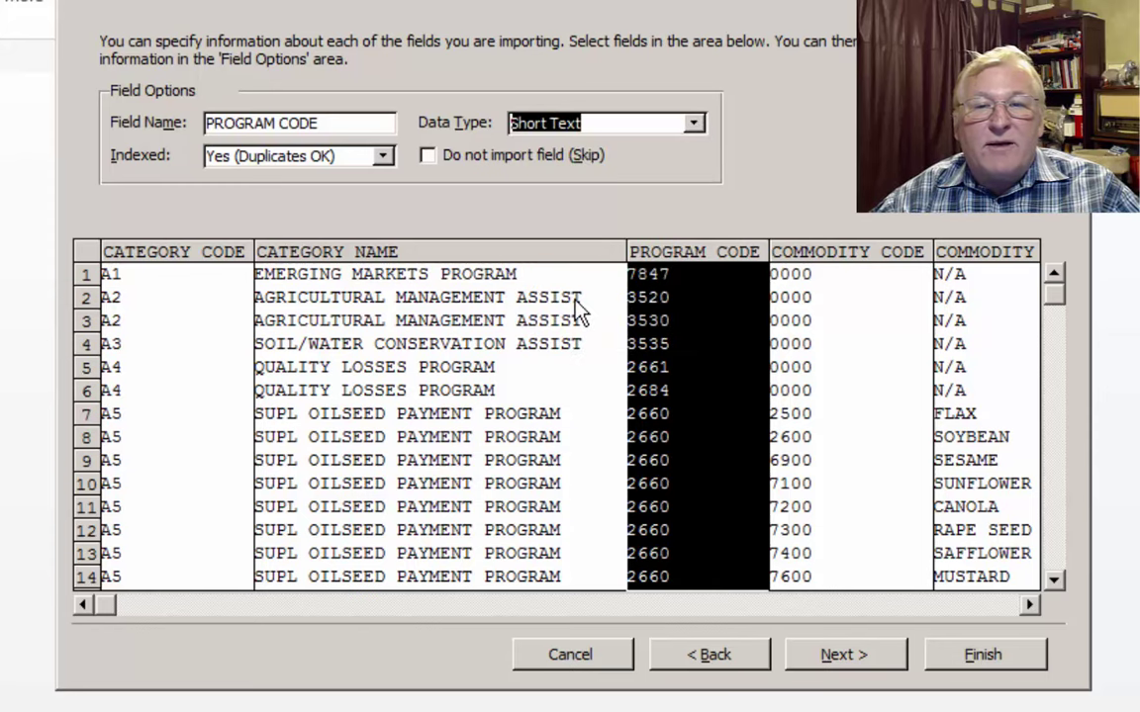
Step: Set the data type of the COMMODITY CODE column to Short Text
{"action": "left_click", "coordinate": [829, 262]}
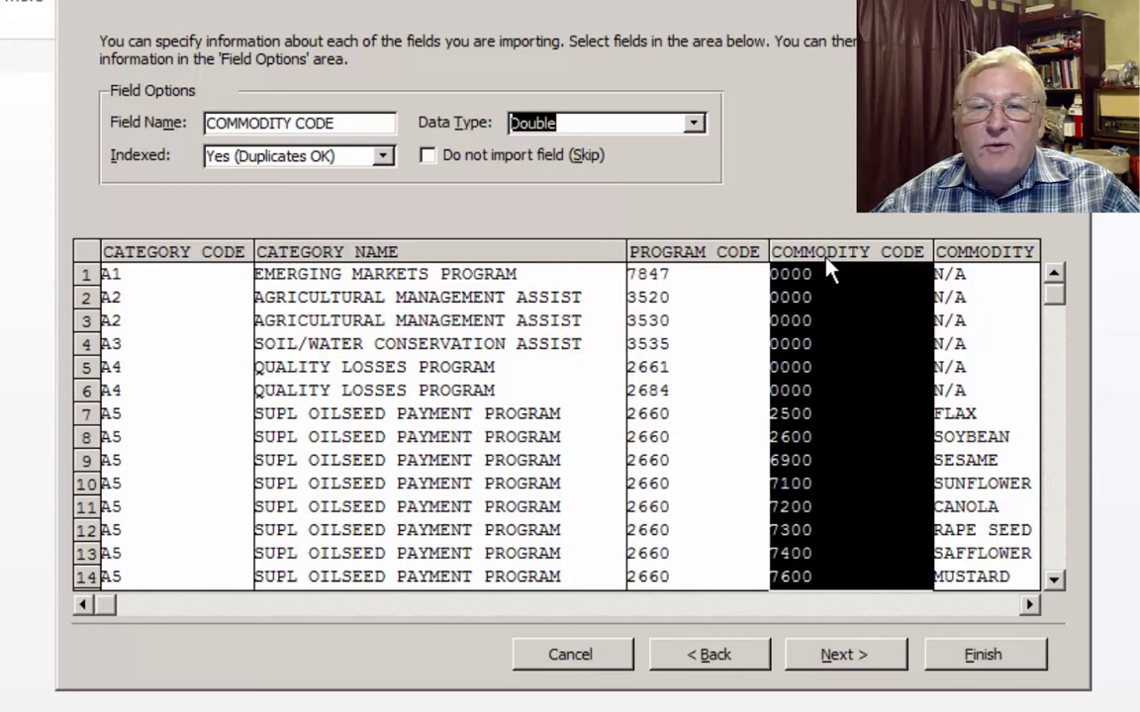
{"action": "left_click", "coordinate": [693, 122]}
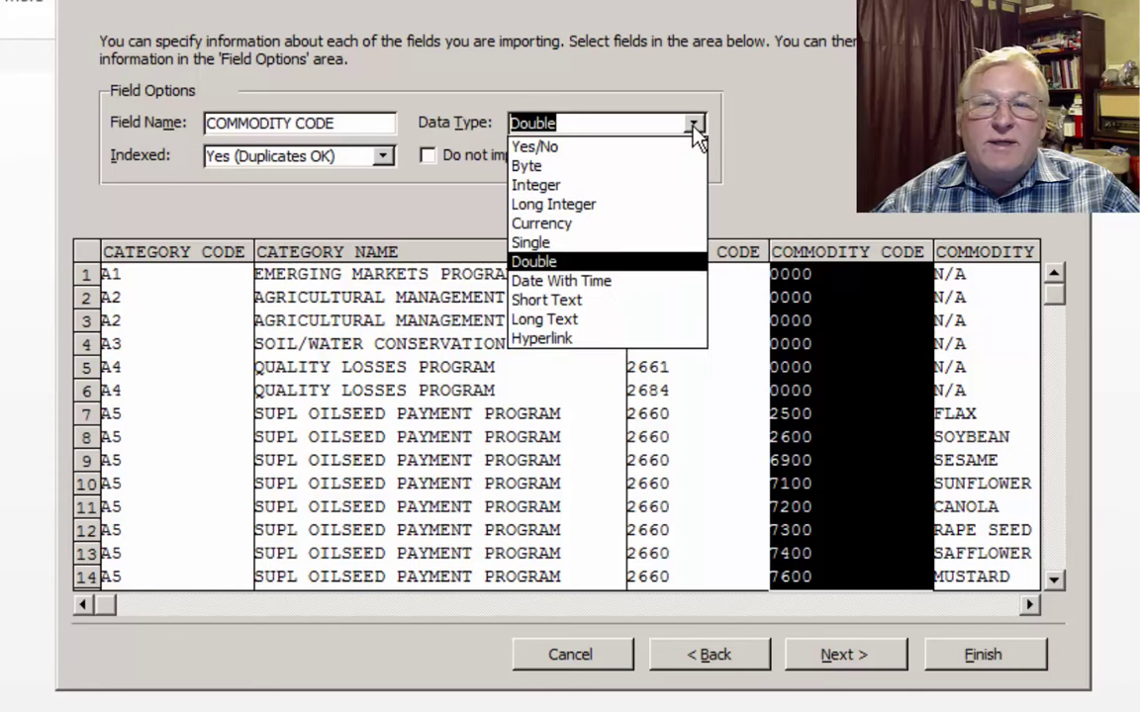
{"action": "left_click", "coordinate": [574, 300]}
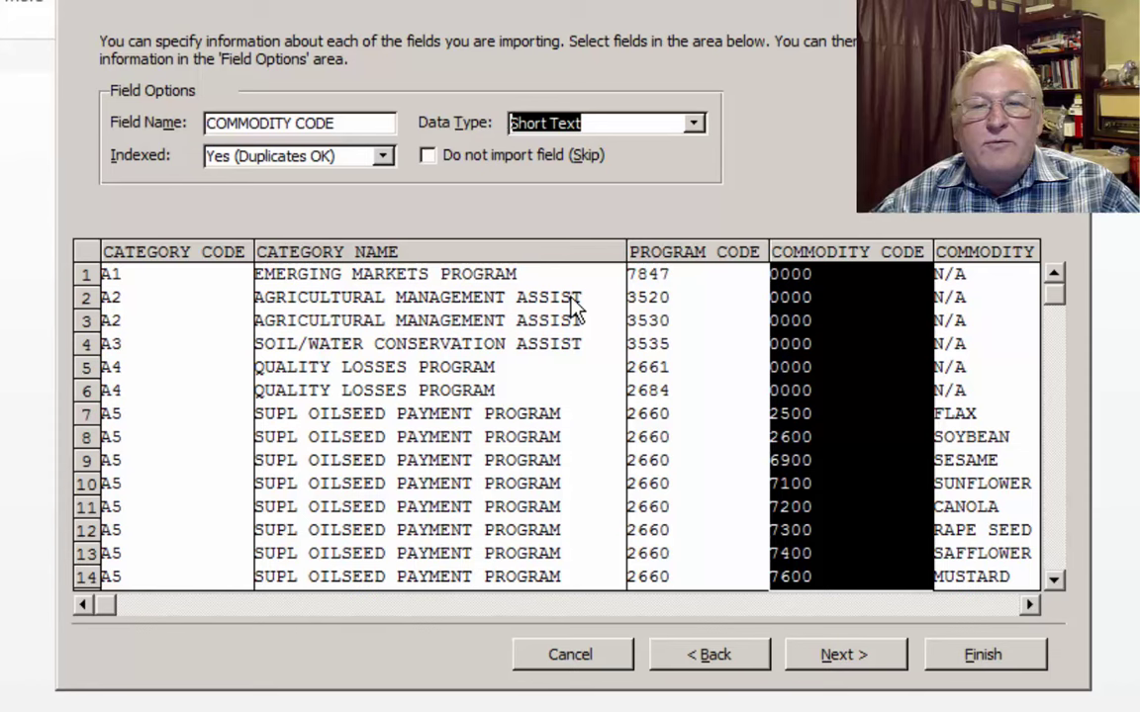
Step: Check the field options of the PROGRAM CODE column and the remaining columns through Field7
{"action": "left_click", "coordinate": [691, 259]}
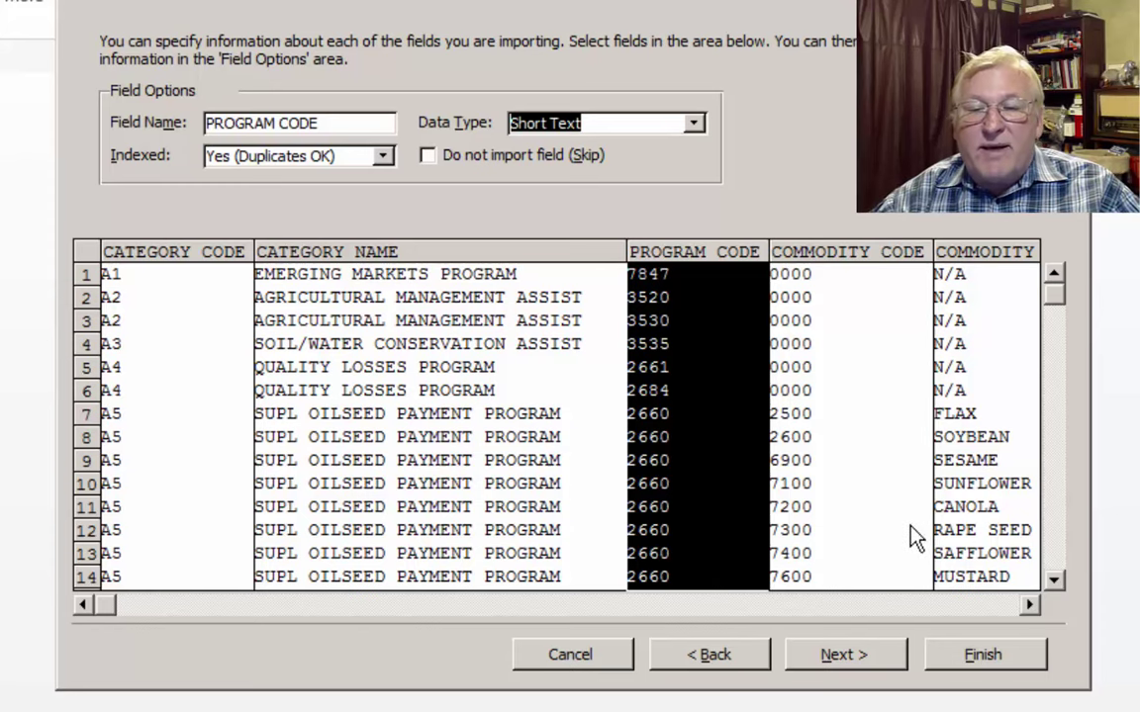
{"action": "left_click_drag", "start_coordinate": [1032, 604], "coordinate": [1032, 605]}
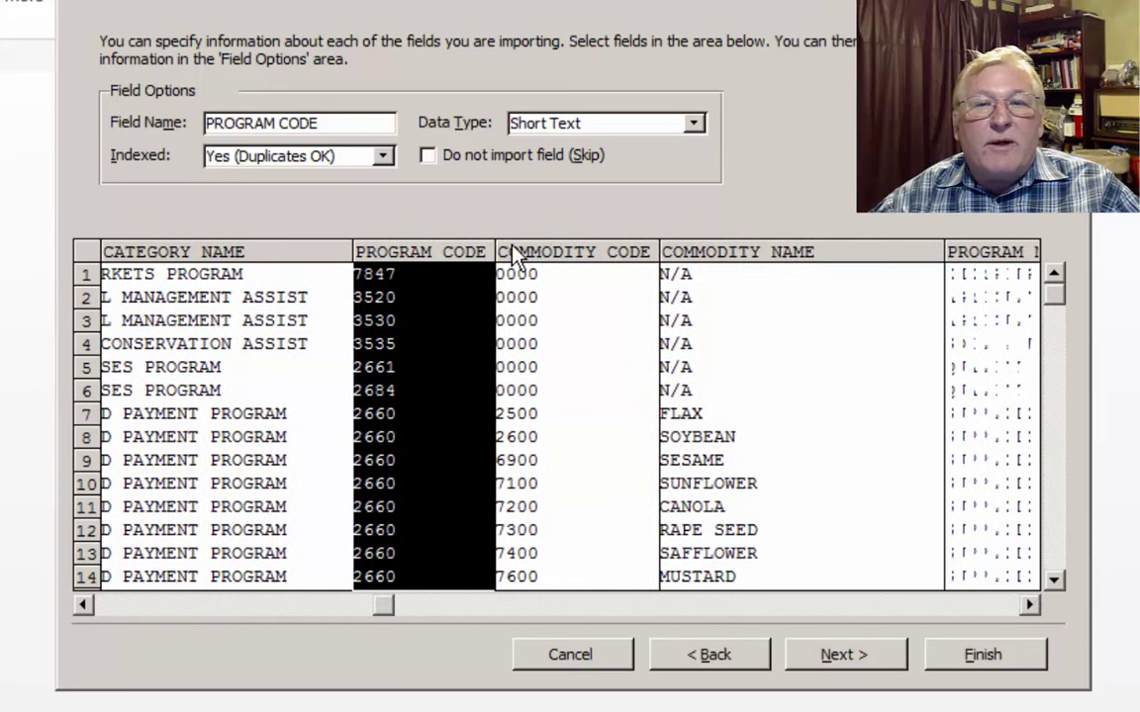
{"action": "left_click", "coordinate": [560, 249]}
{"action": "left_click", "coordinate": [738, 255]}
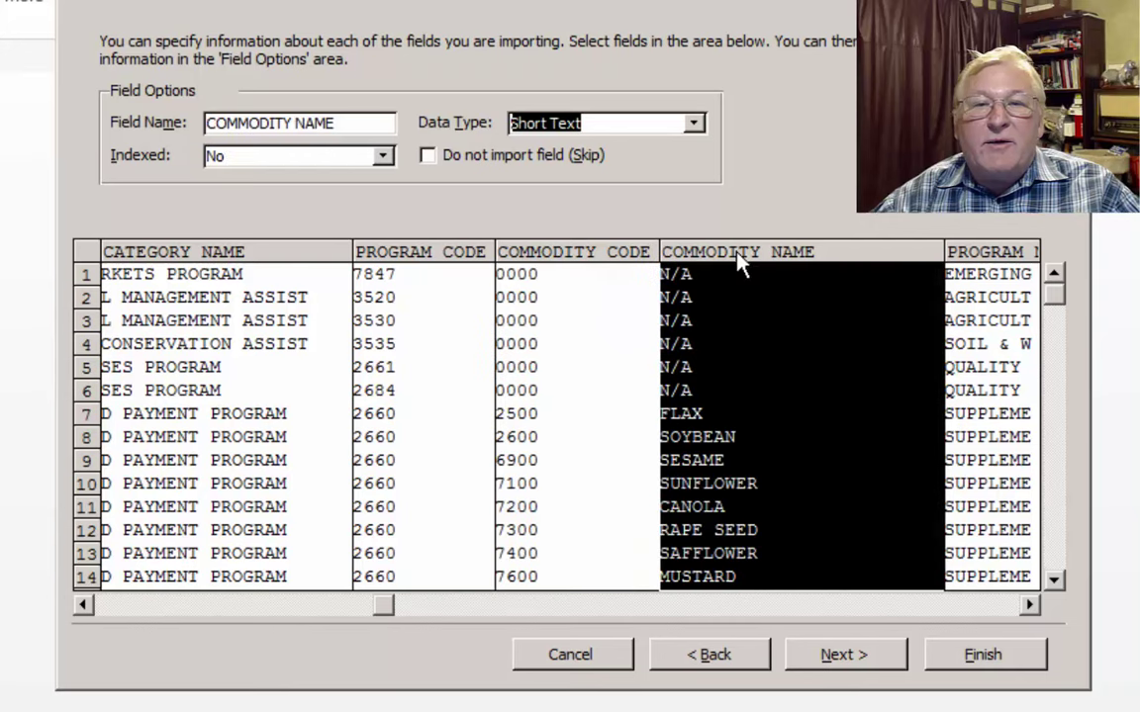
{"action": "left_click", "coordinate": [1032, 605]}
{"action": "left_click_drag", "start_coordinate": [1032, 605], "coordinate": [1028, 605]}
{"action": "left_click", "coordinate": [480, 251]}
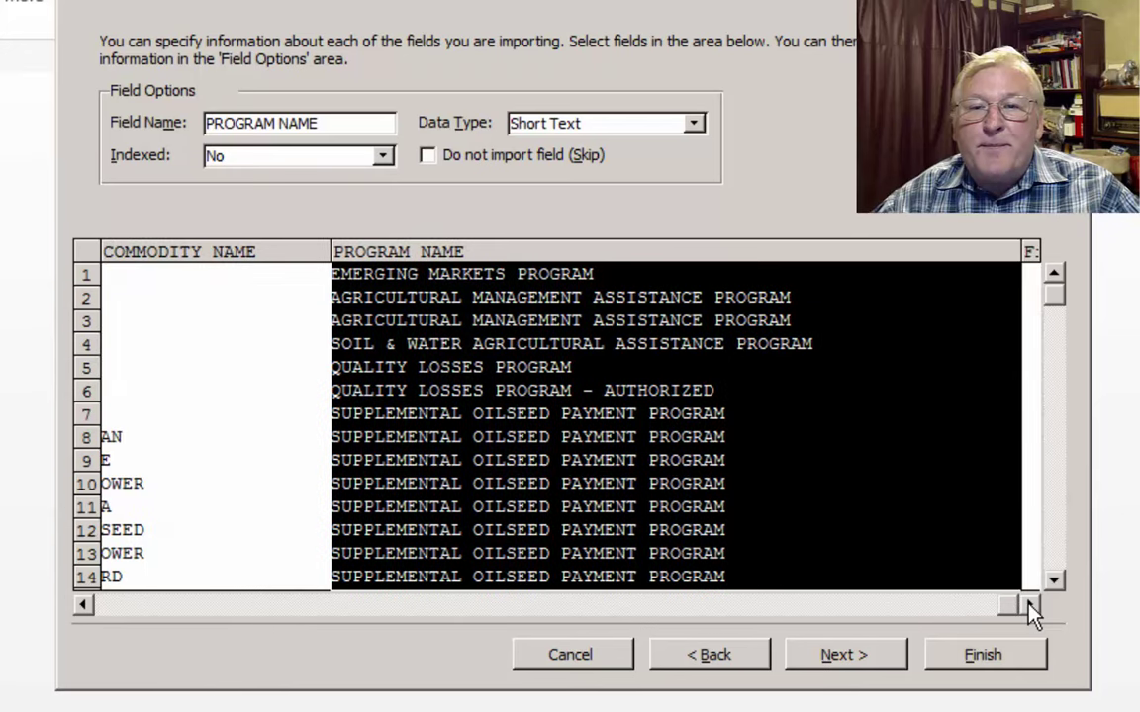
{"action": "left_click", "coordinate": [1029, 251]}
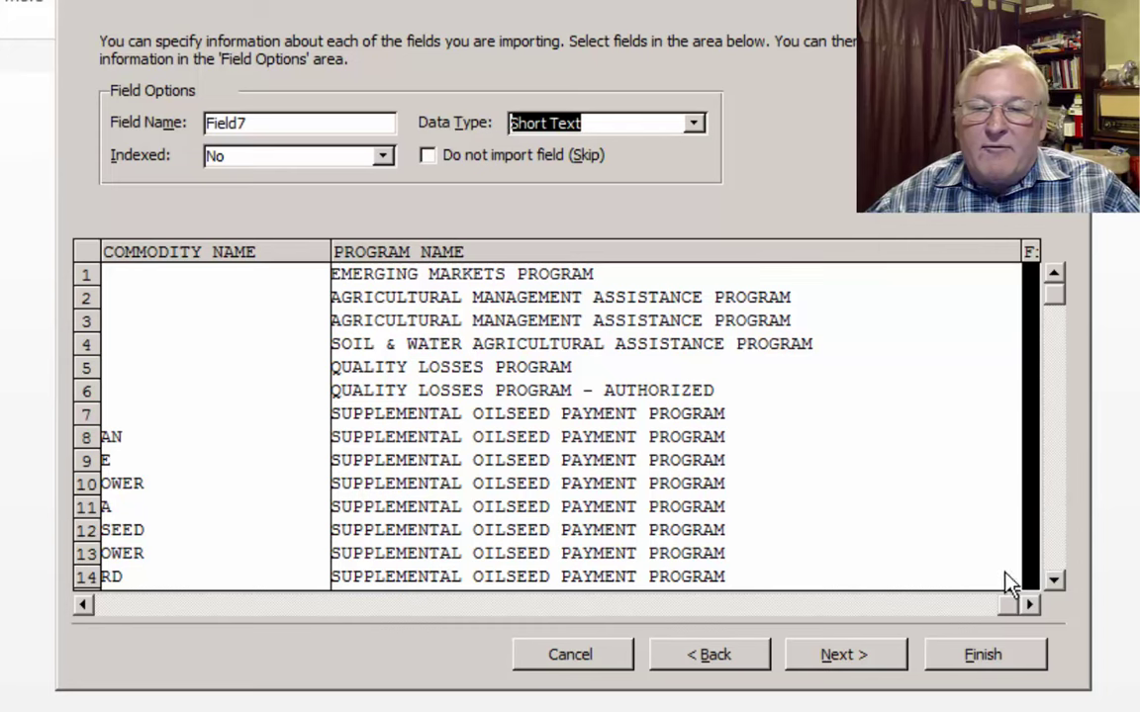
Step: Let Access add the primary key and import the spreadsheet to a table named NameLookup, without saving the import steps
{"action": "left_click", "coordinate": [856, 668]}
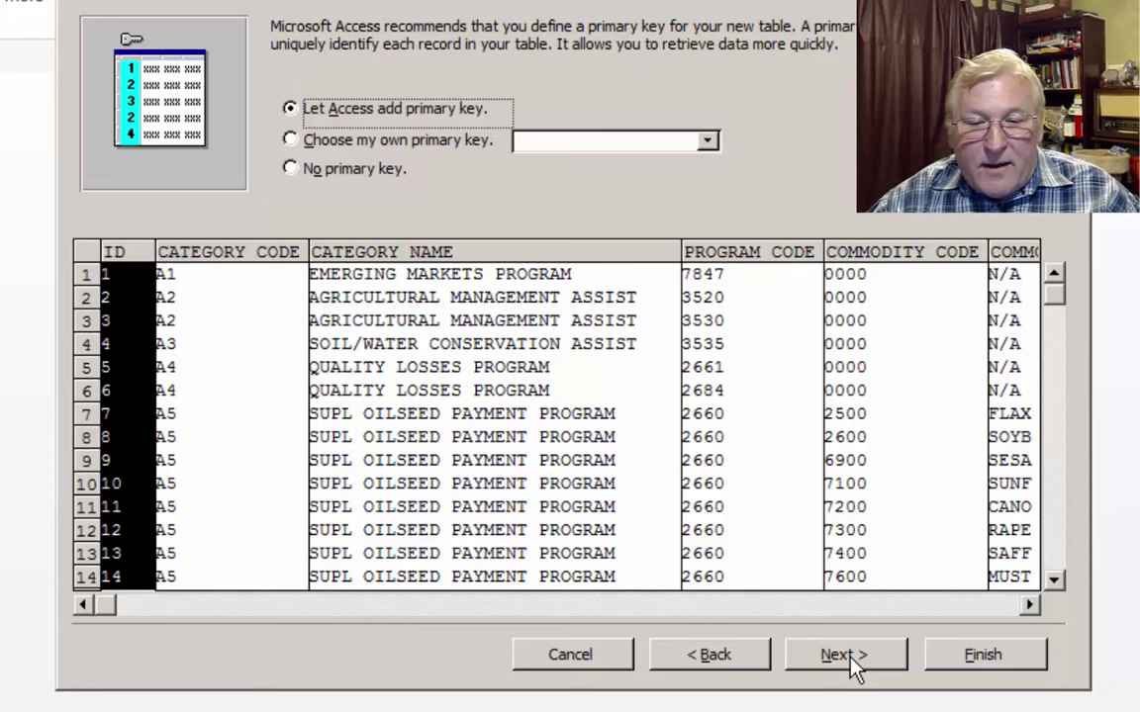
{"action": "left_click", "coordinate": [841, 655]}
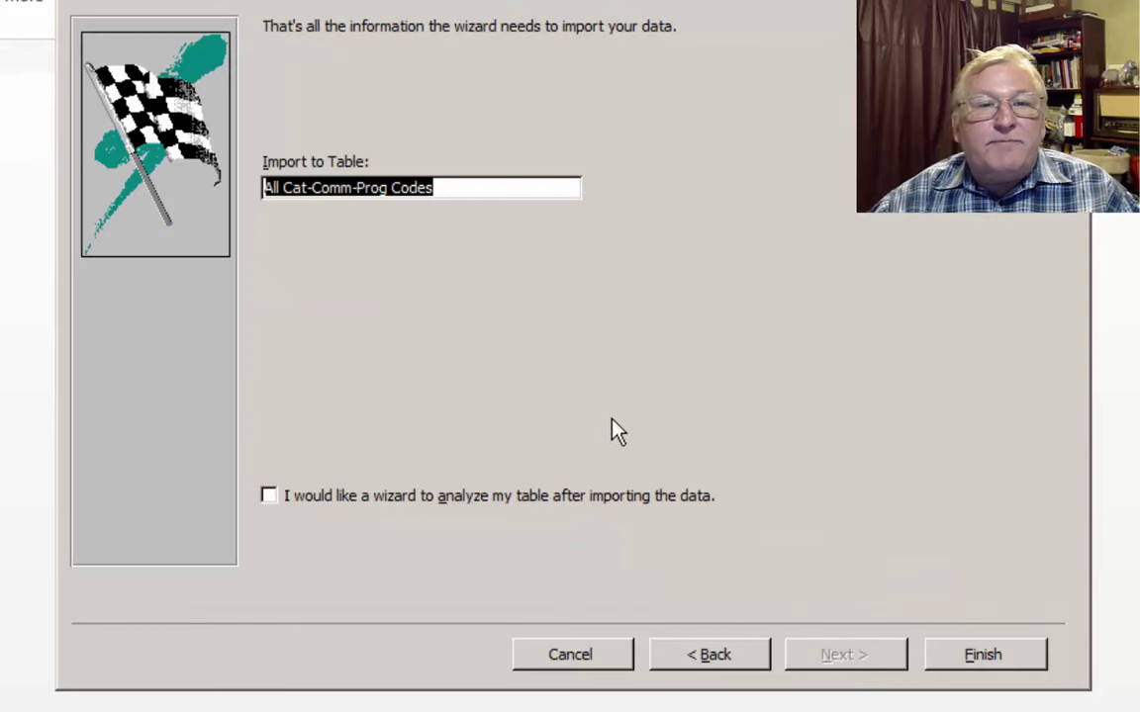
{"action": "type", "text": "NameLook"}
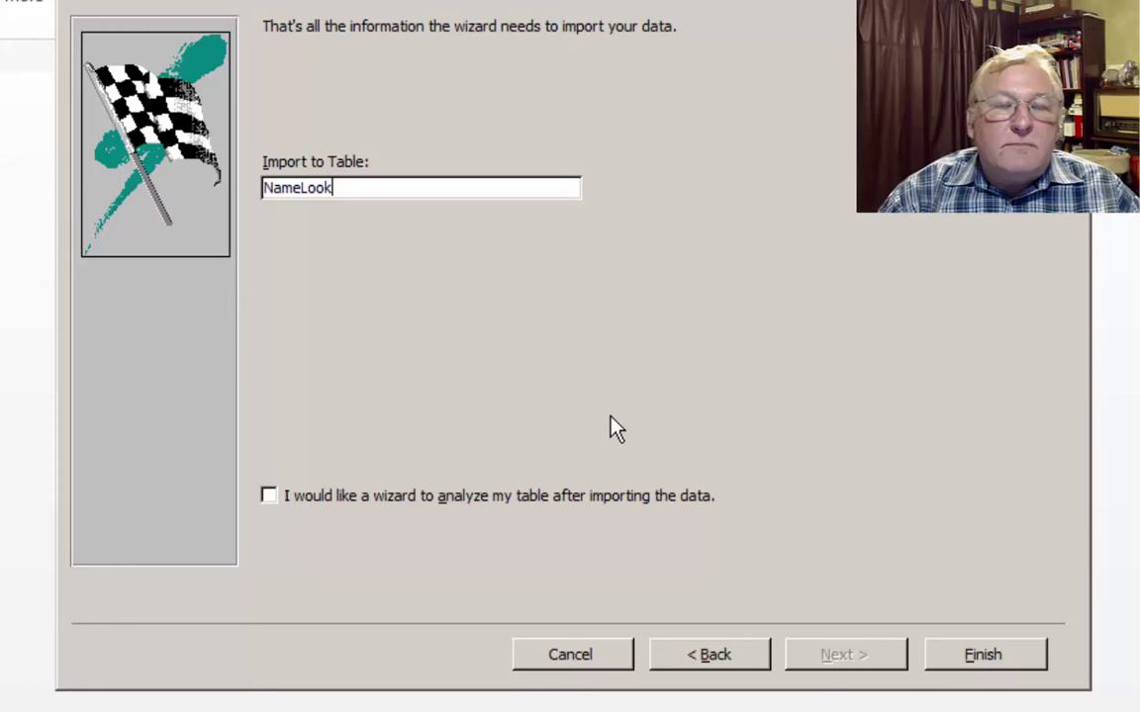
{"action": "type", "text": "up"}
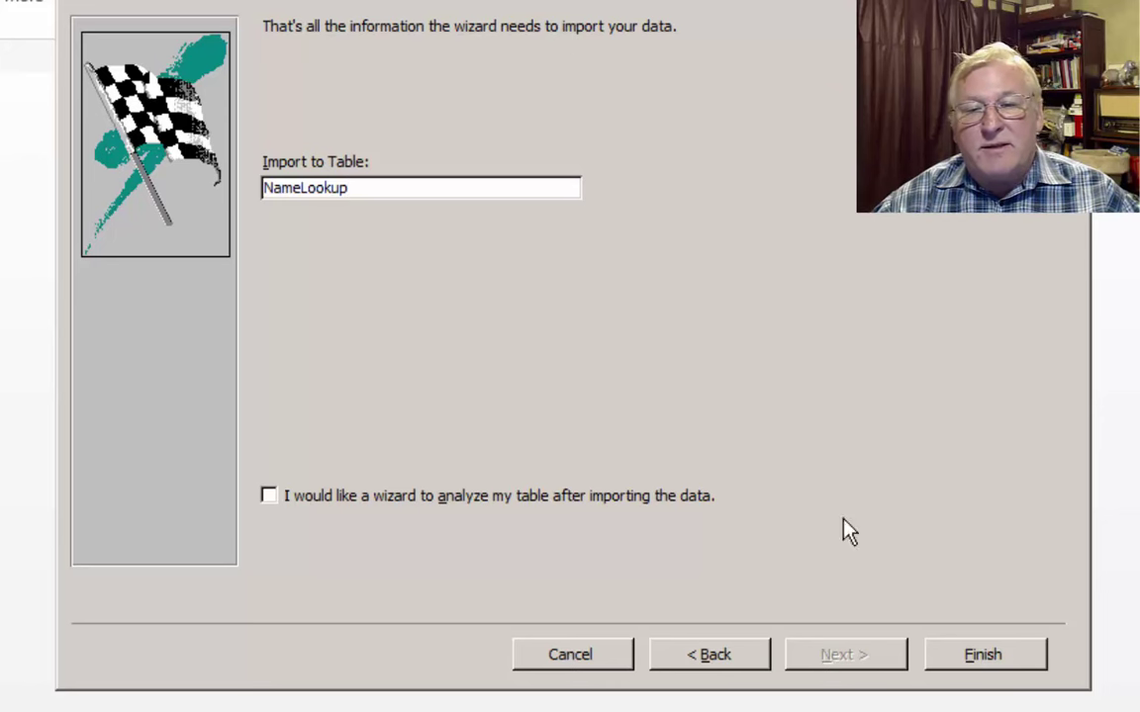
{"action": "left_click", "coordinate": [1019, 656]}
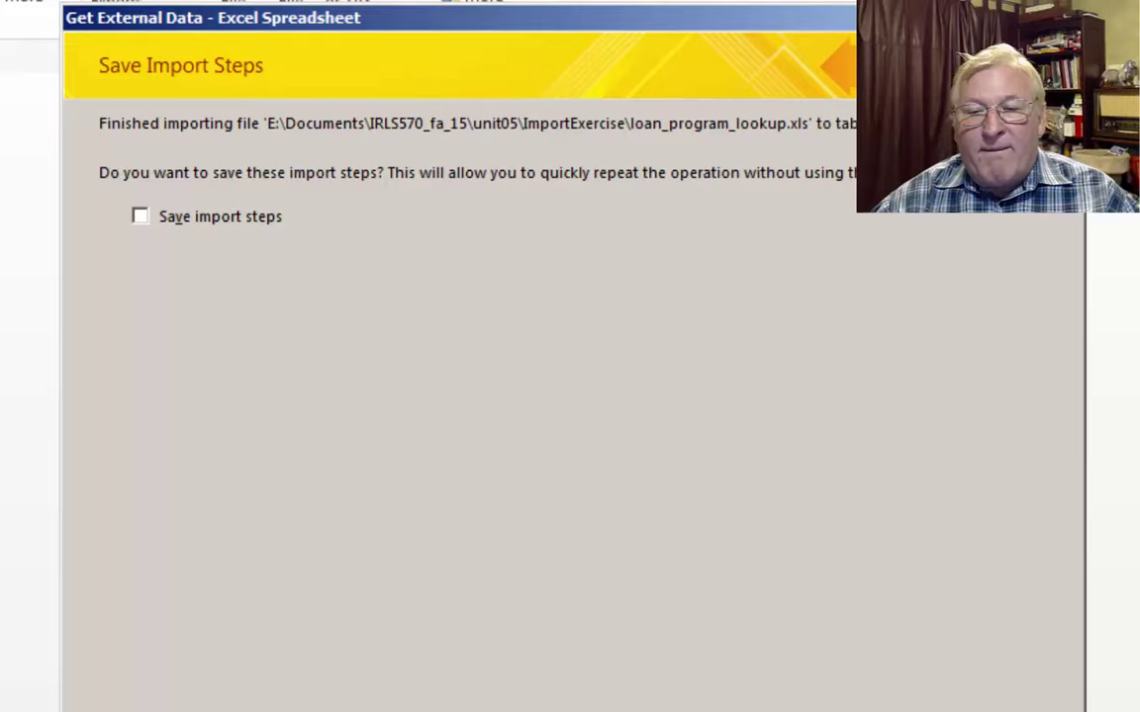
{"action": "key", "text": "Return"}
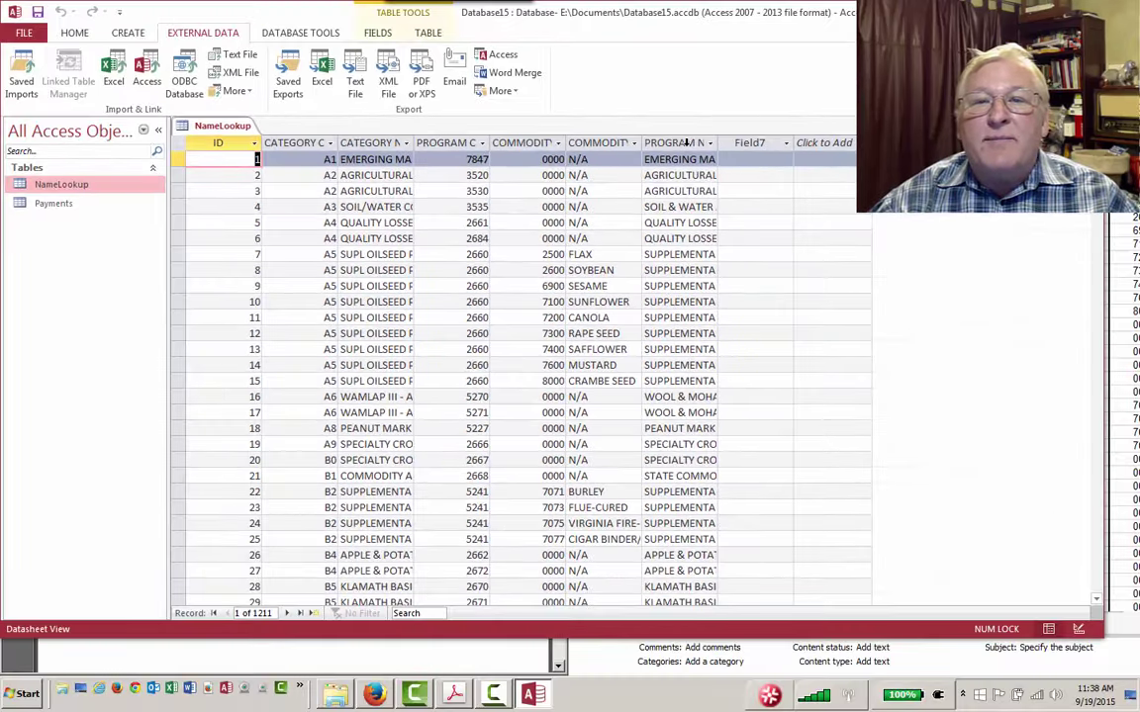
Step: Sort the NameLookup table by the PROGRAM NAME column in ascending order
{"action": "left_click", "coordinate": [685, 143]}
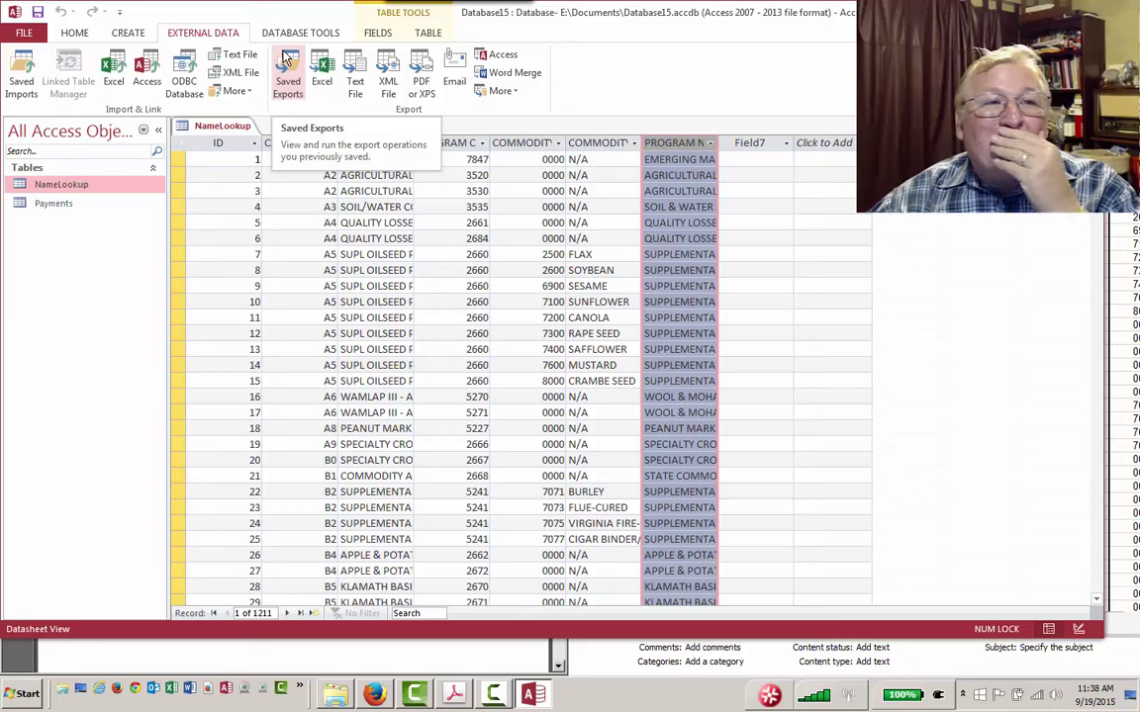
{"action": "left_click", "coordinate": [75, 32]}
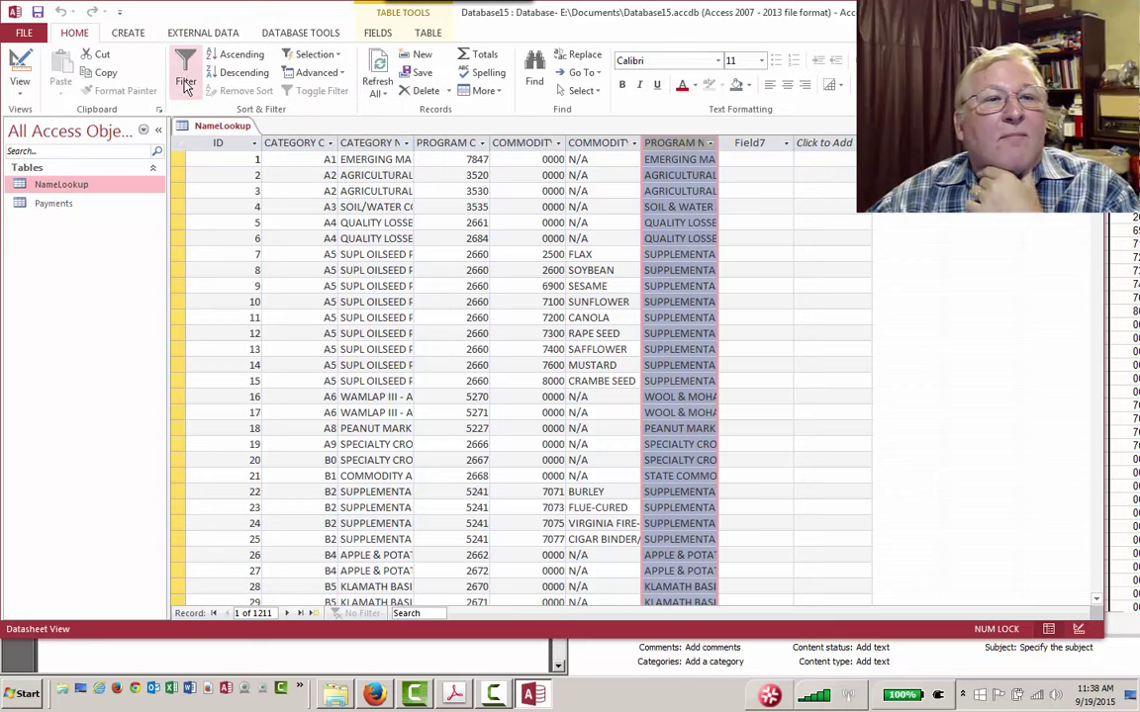
{"action": "left_click", "coordinate": [233, 54]}
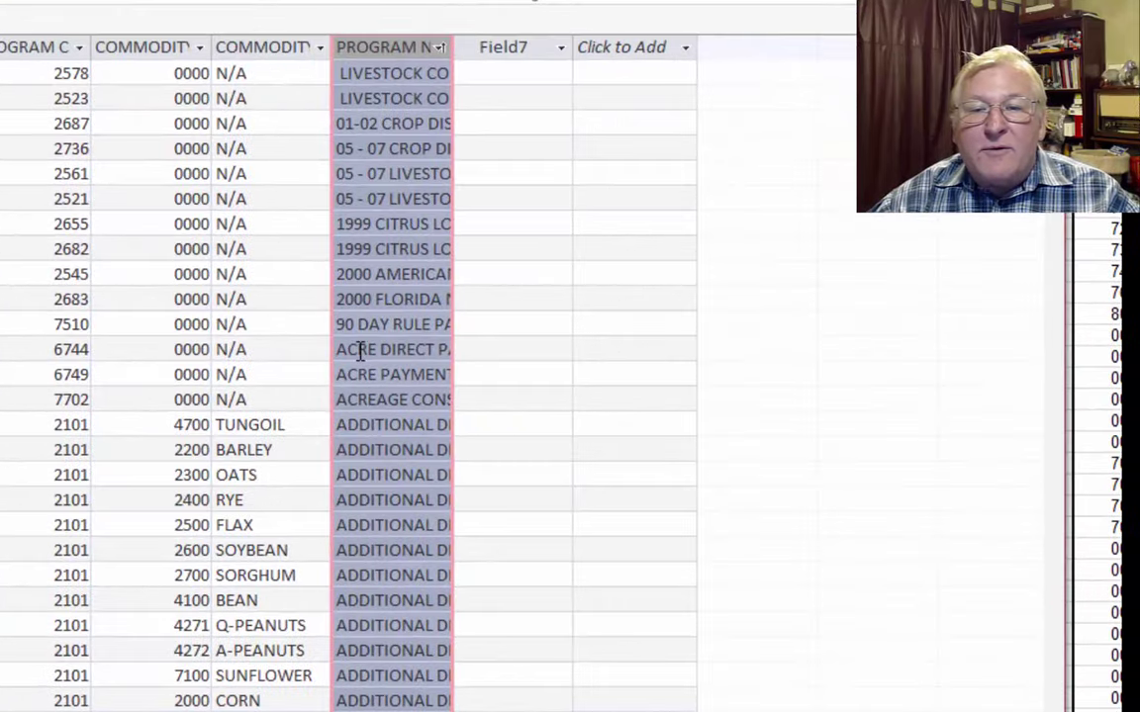
Step: Replace the word ACRE with the surname in the PROGRAM NAME values of the records with program codes 6744 and 6749
{"action": "left_click", "coordinate": [363, 350]}
{"action": "left_click_drag", "start_coordinate": [377, 349], "coordinate": [333, 350]}
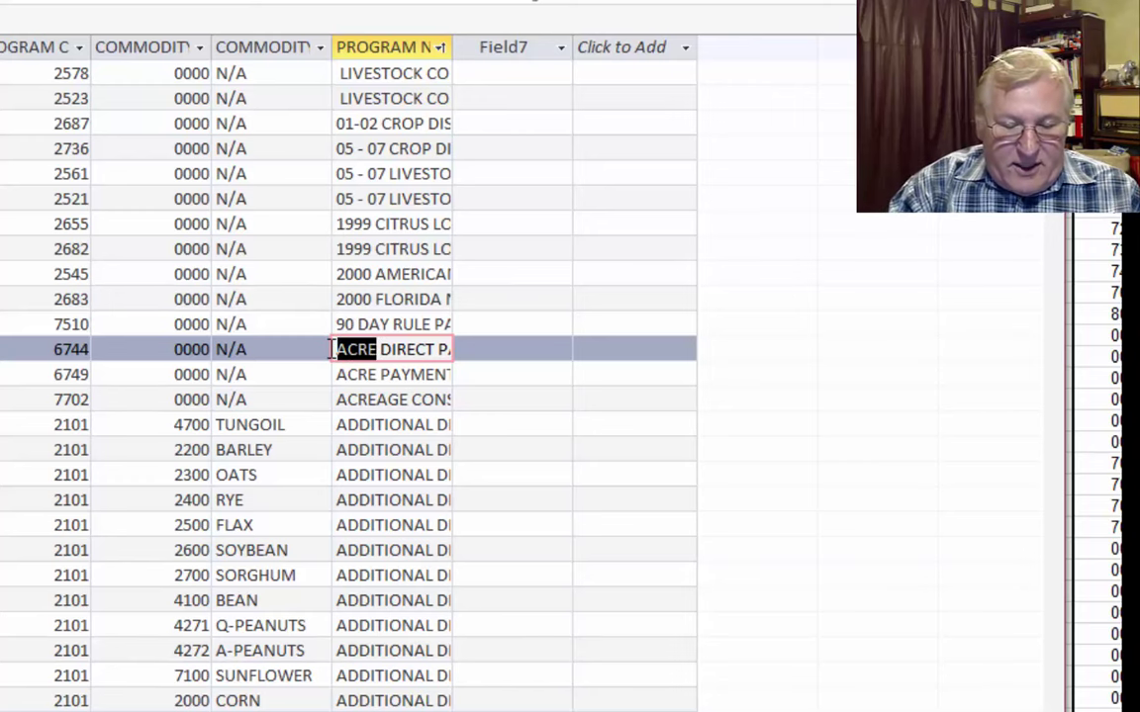
{"action": "type", "text": "Fulton"}
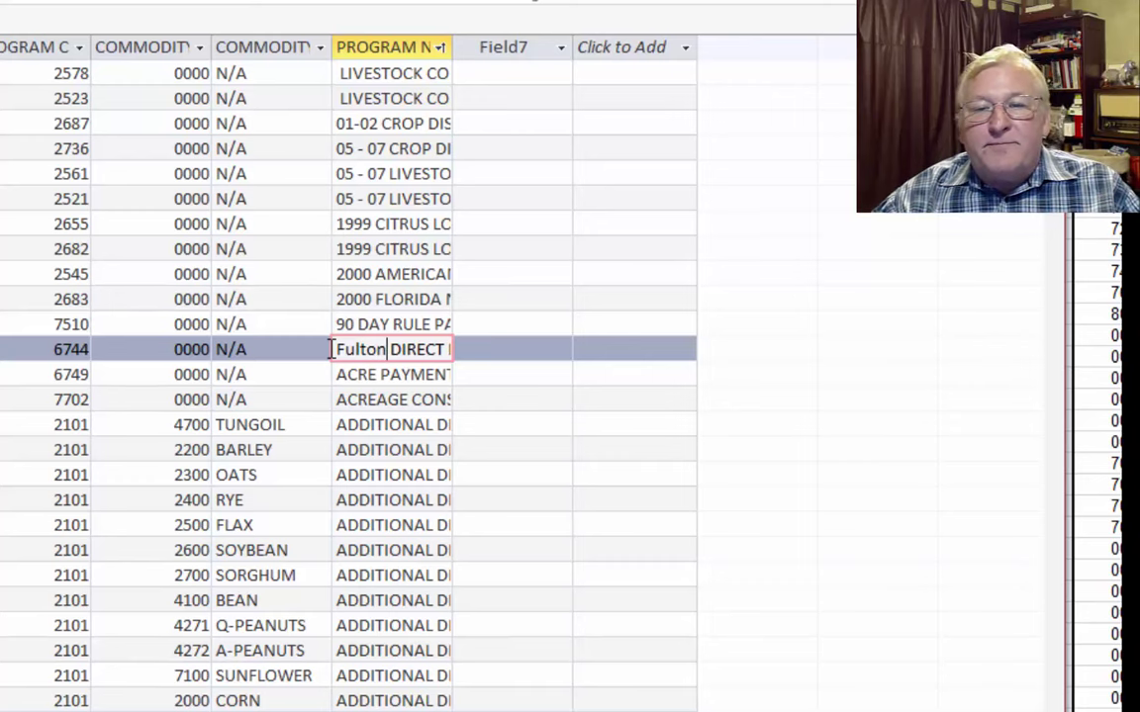
{"action": "left_click", "coordinate": [348, 374]}
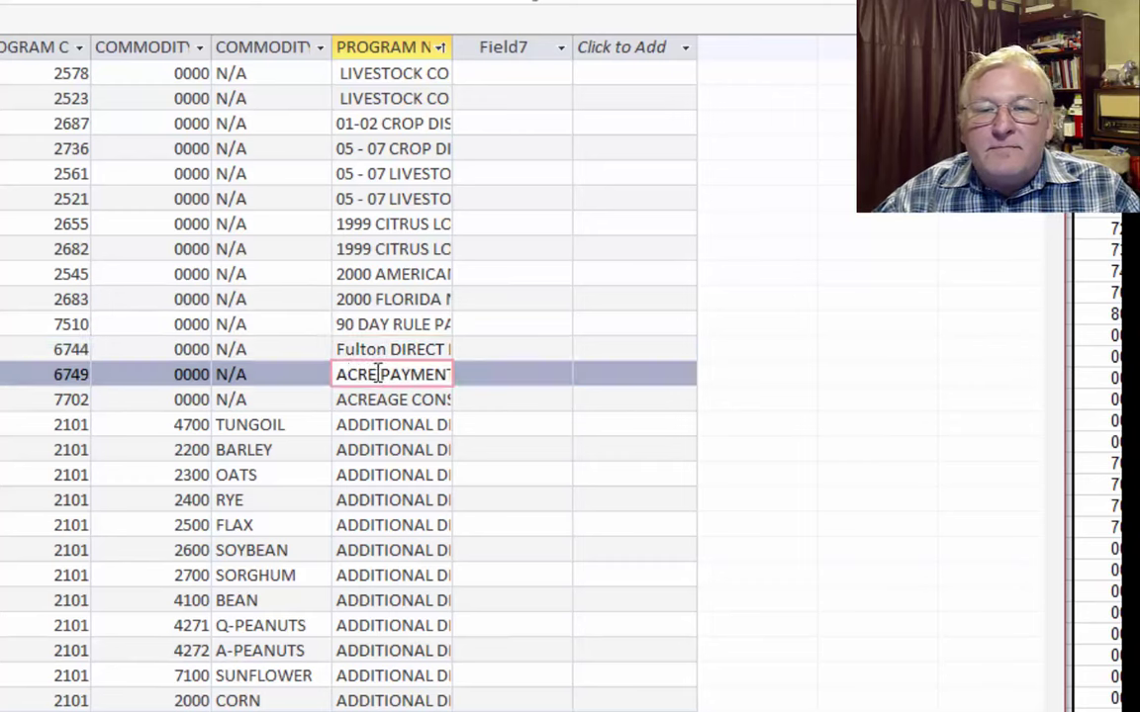
{"action": "left_click_drag", "start_coordinate": [377, 374], "coordinate": [333, 374]}
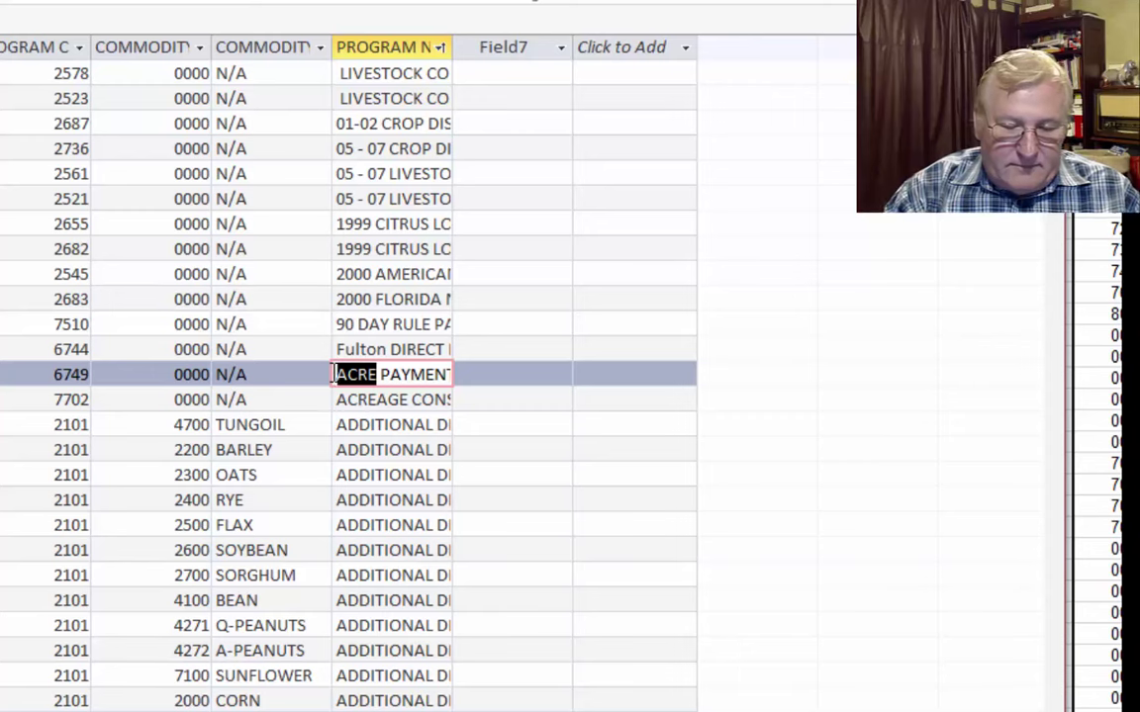
{"action": "type", "text": "Fulton"}
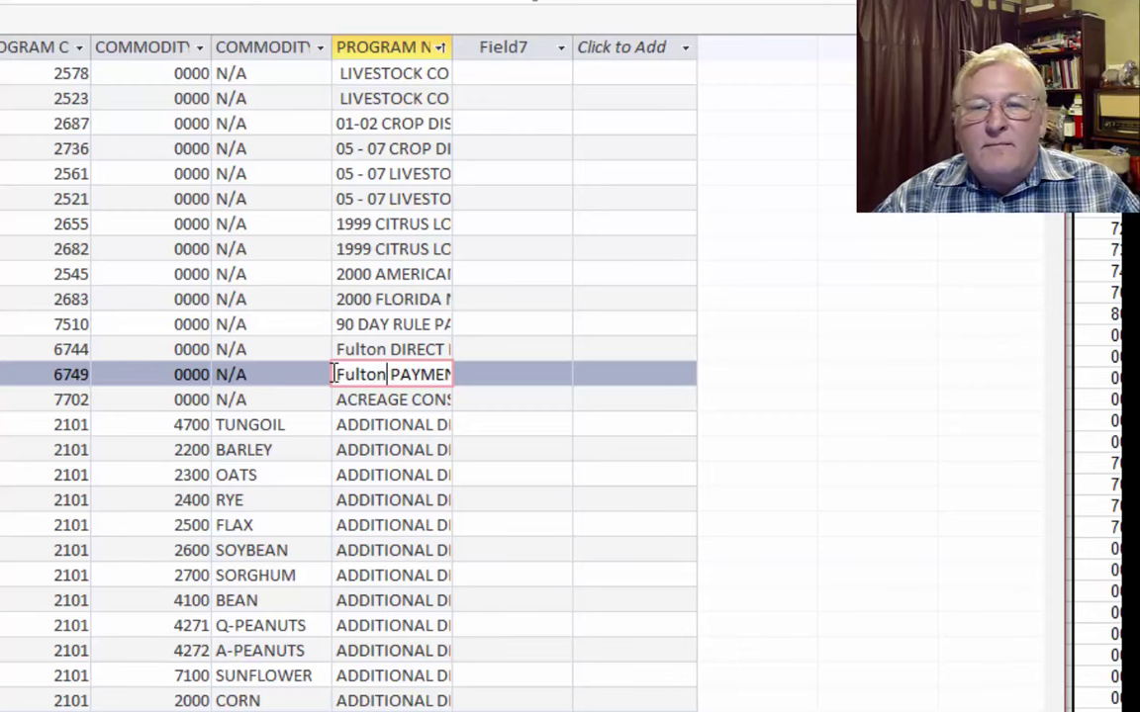
{"action": "left_click", "coordinate": [369, 399]}
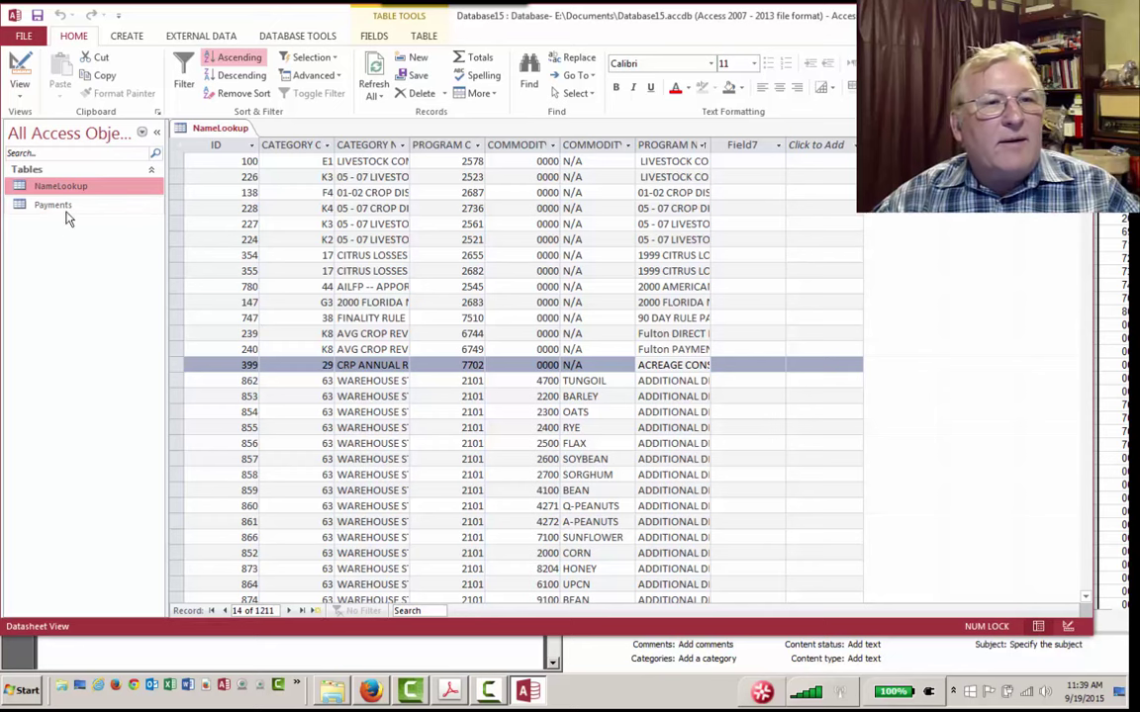
Step: Close the NameLookup table and save its design changes
{"action": "right_click", "coordinate": [205, 128]}
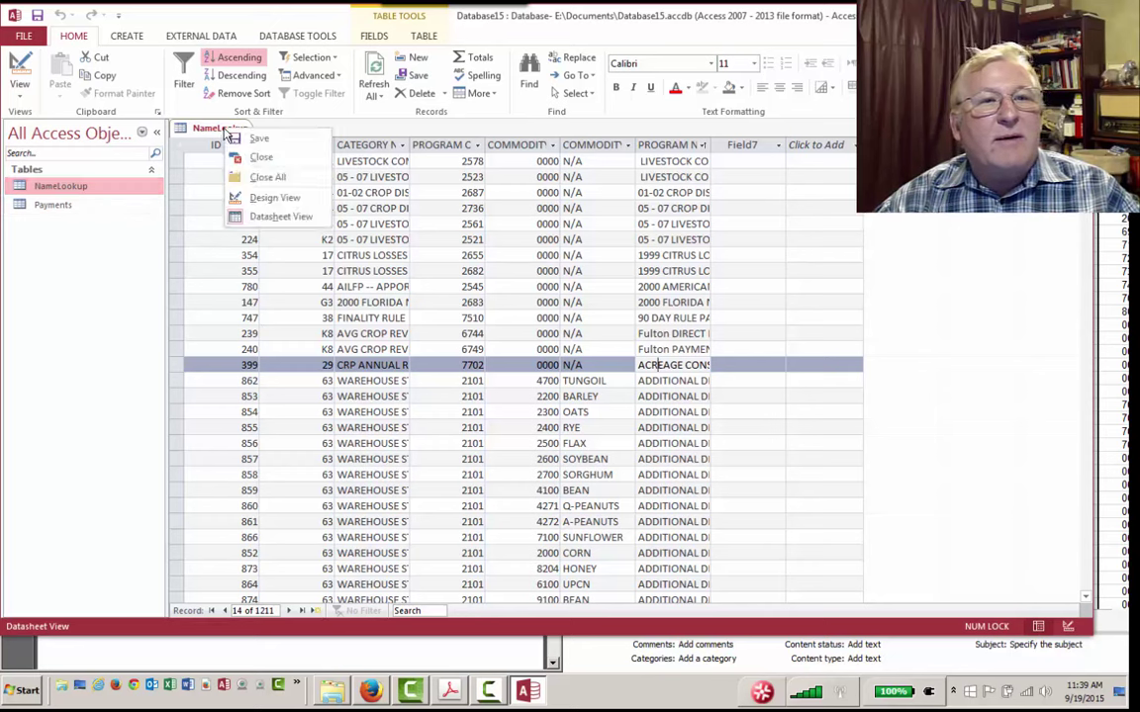
{"action": "left_click", "coordinate": [255, 159]}
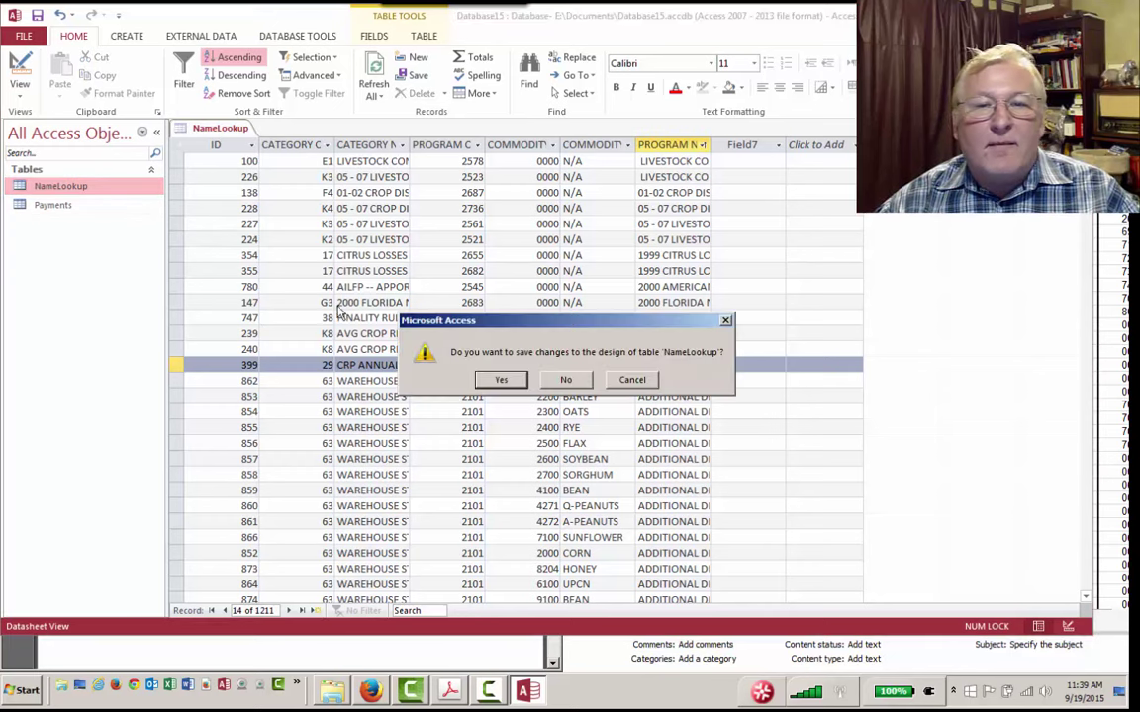
{"action": "left_click", "coordinate": [516, 385]}
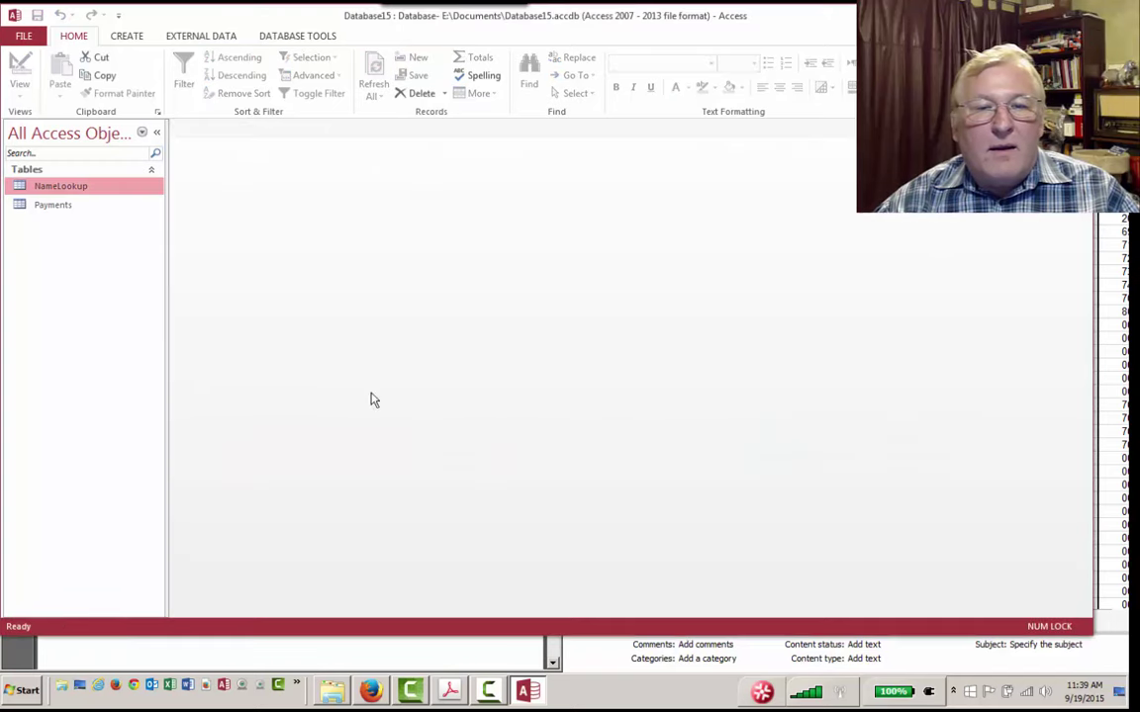
Step: Open the Payments table to review its fields and records
{"action": "left_click", "coordinate": [52, 206]}
{"action": "double_click", "coordinate": [52, 206]}
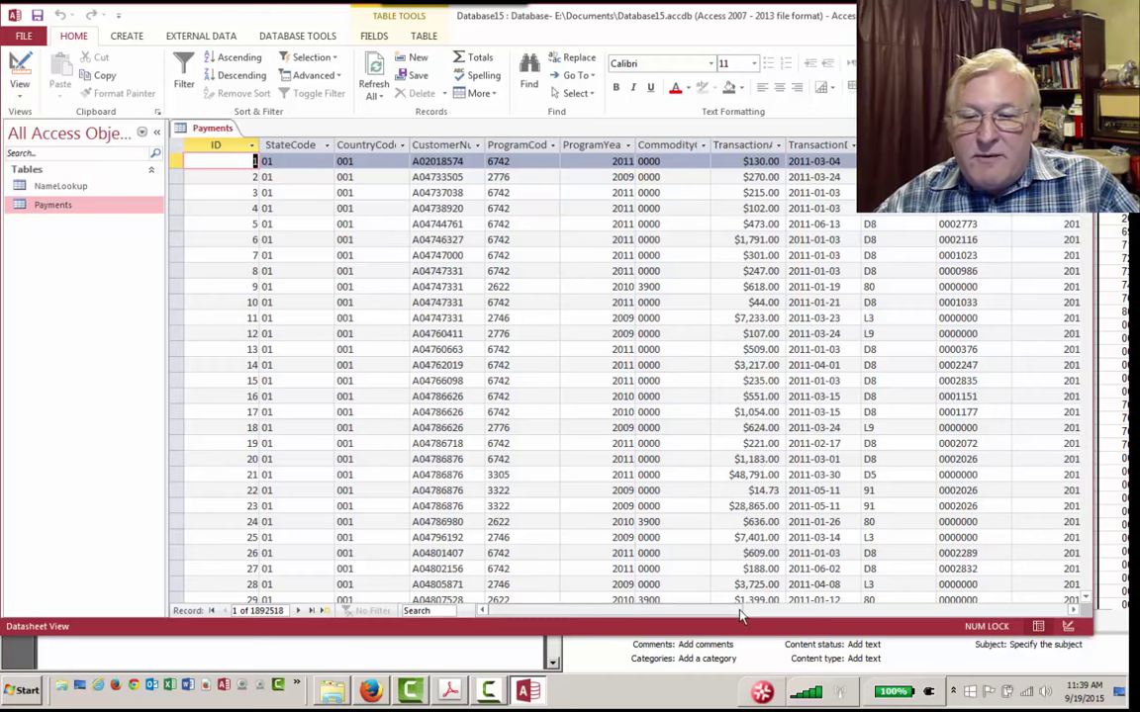
{"action": "left_click_drag", "start_coordinate": [754, 616], "coordinate": [678, 611]}
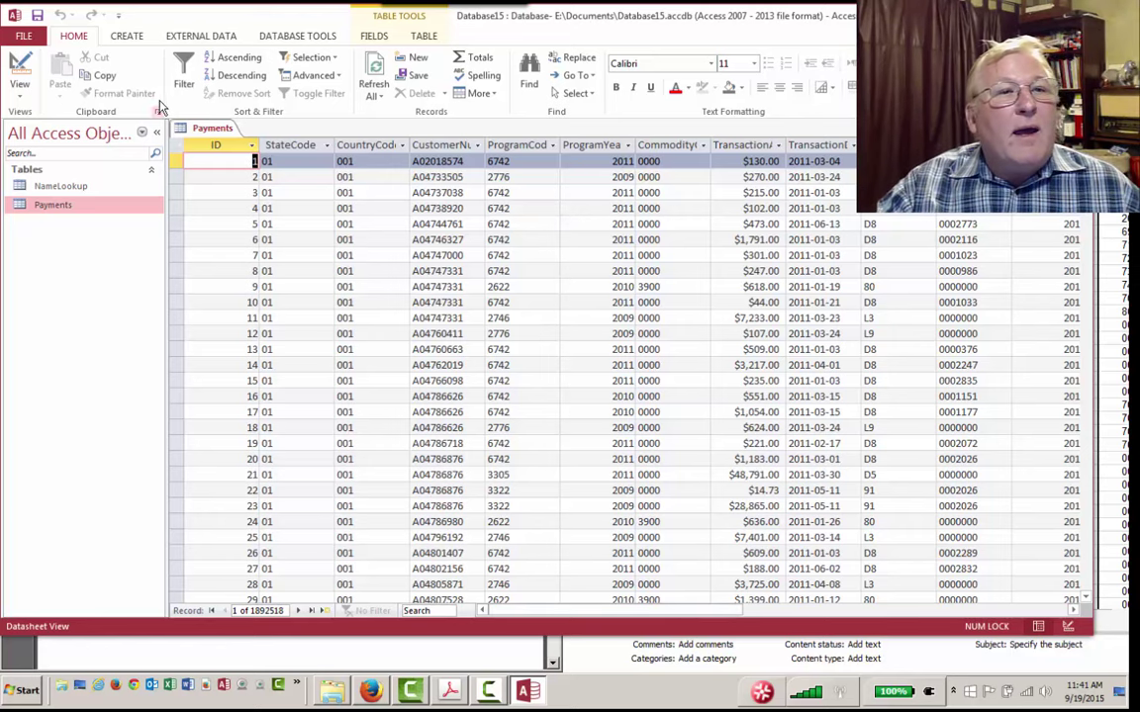
Step: Create a new query in Design View with the Payments table as its only source
{"action": "left_click", "coordinate": [137, 40]}
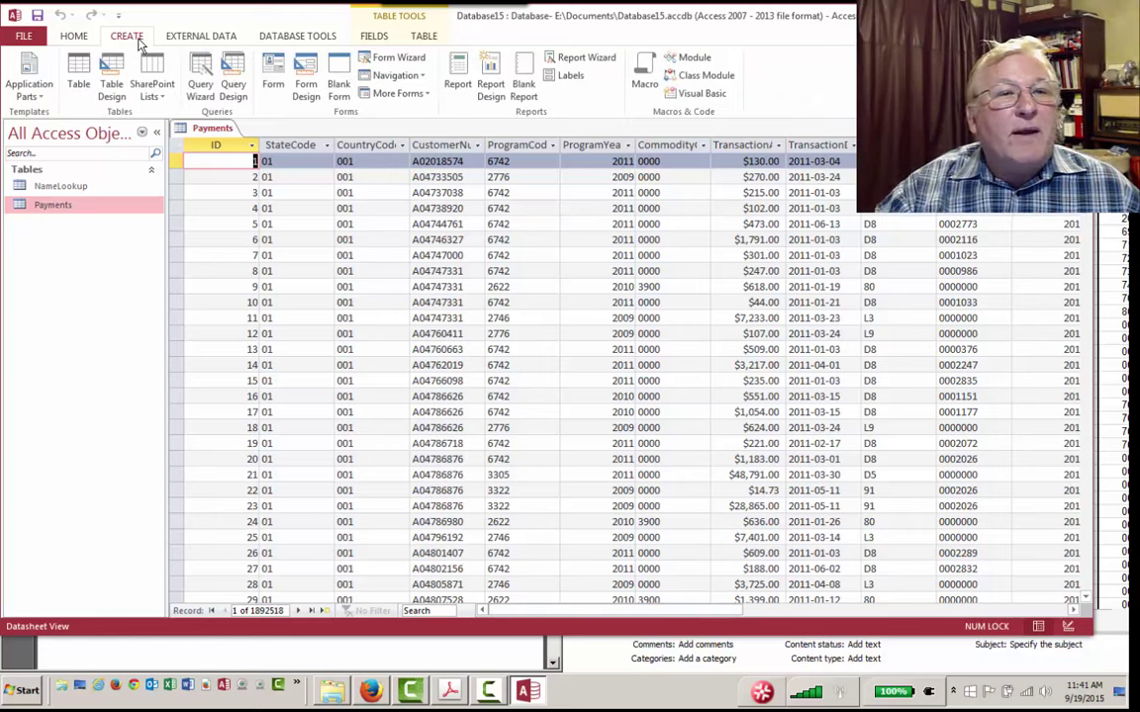
{"action": "left_click", "coordinate": [234, 79]}
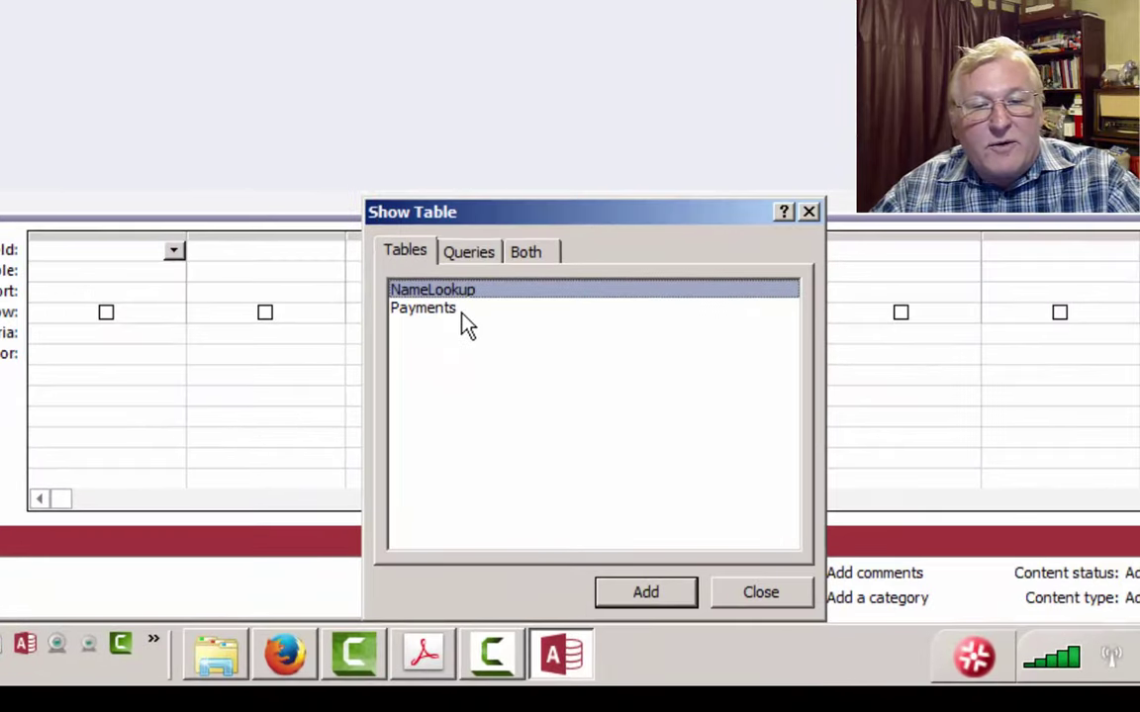
{"action": "left_click", "coordinate": [458, 315]}
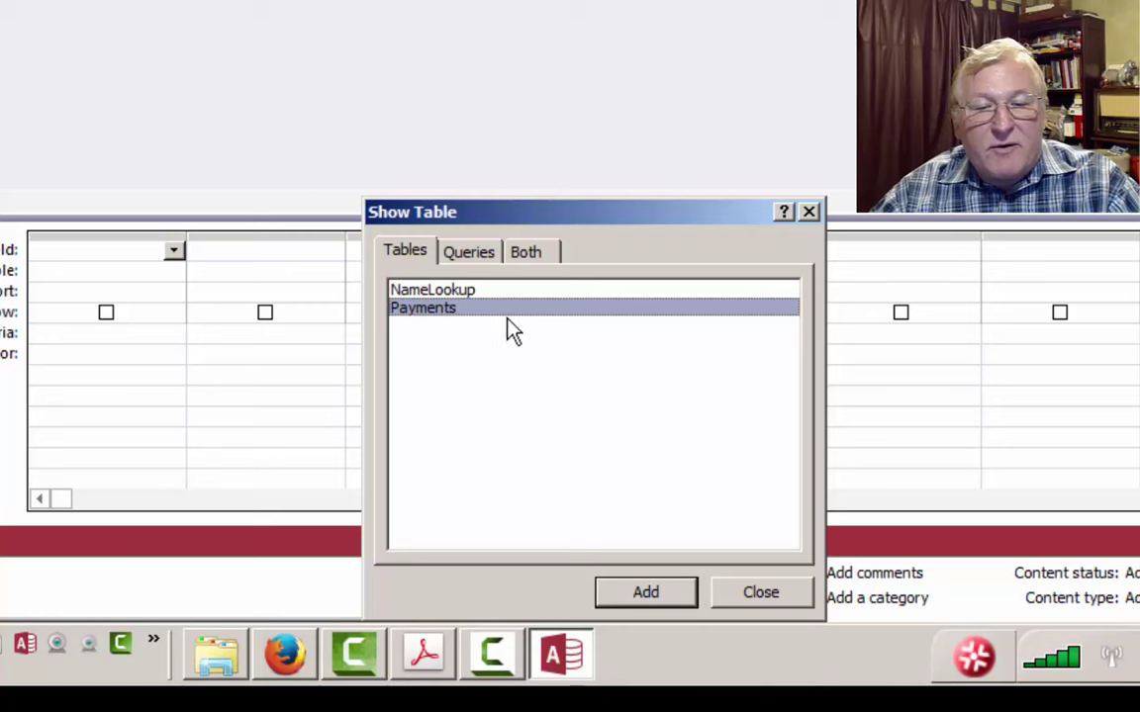
{"action": "left_click", "coordinate": [646, 596]}
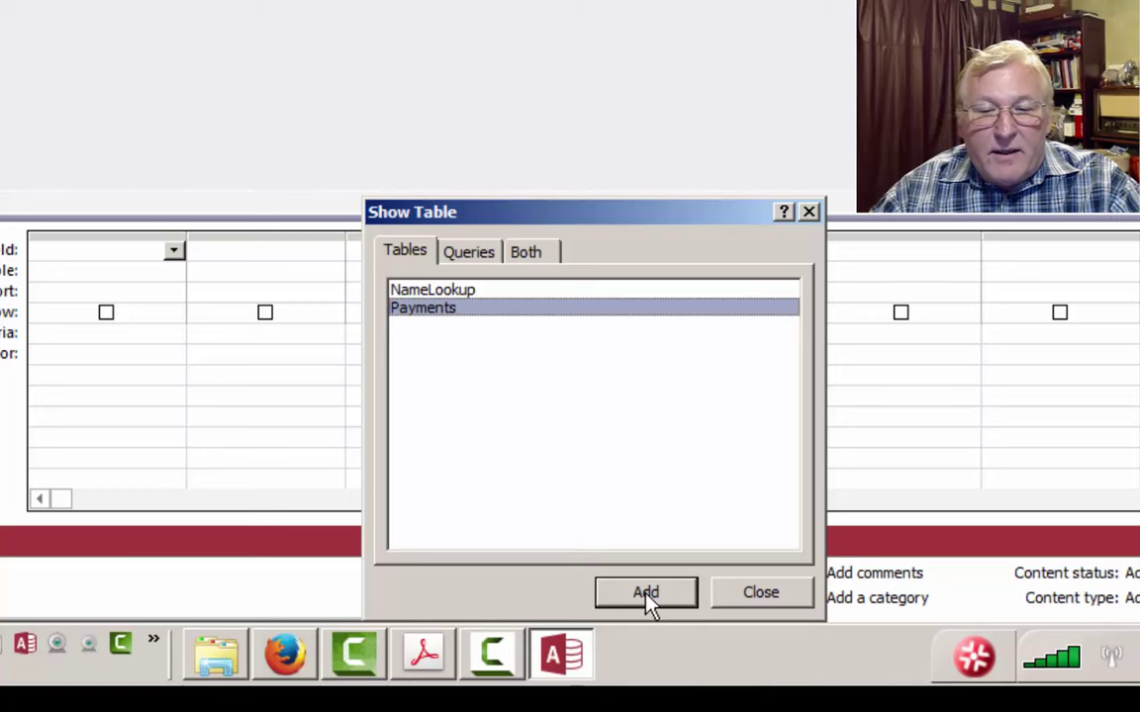
{"action": "left_click", "coordinate": [764, 597]}
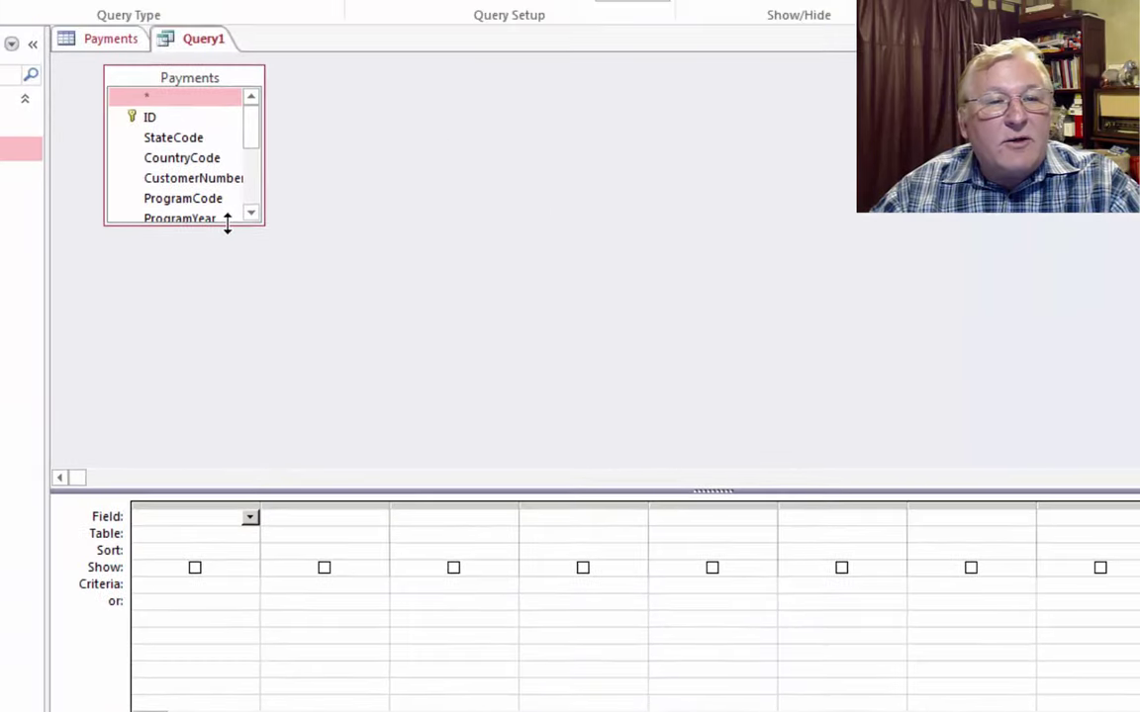
Step: Enlarge the Payments field list and add ProgramCode, CommodityCode, CategoryCode and TransactionAmount to the query grid
{"action": "left_click_drag", "start_coordinate": [226, 222], "coordinate": [245, 427]}
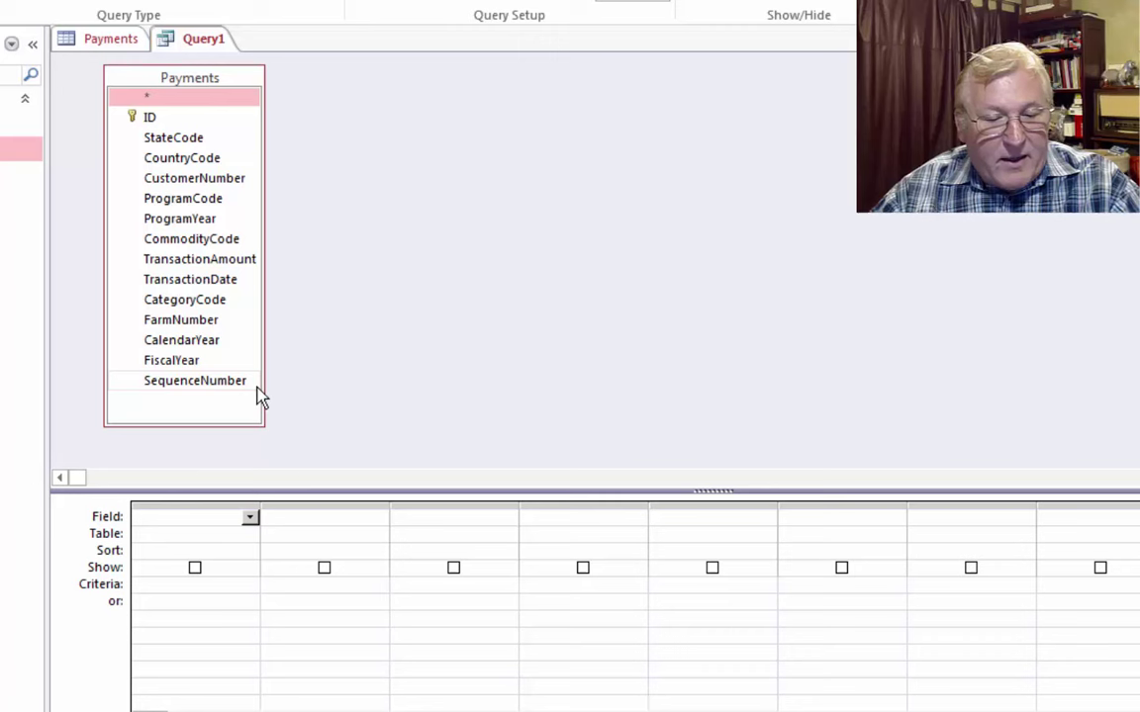
{"action": "double_click", "coordinate": [212, 202]}
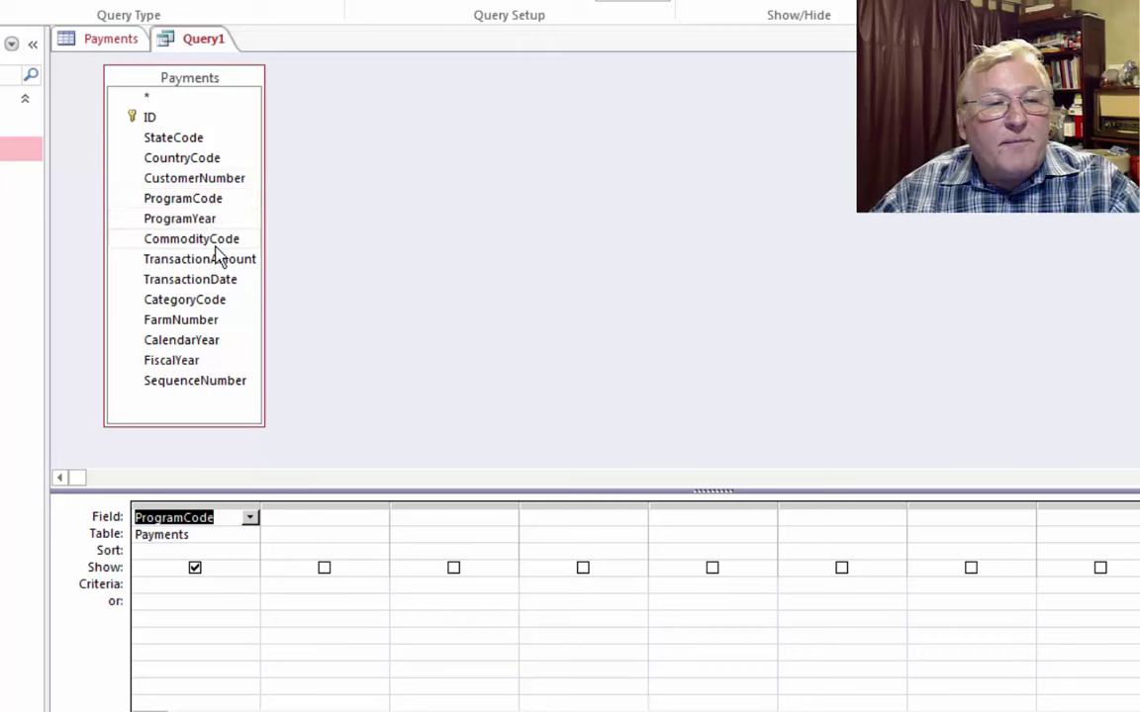
{"action": "double_click", "coordinate": [216, 245]}
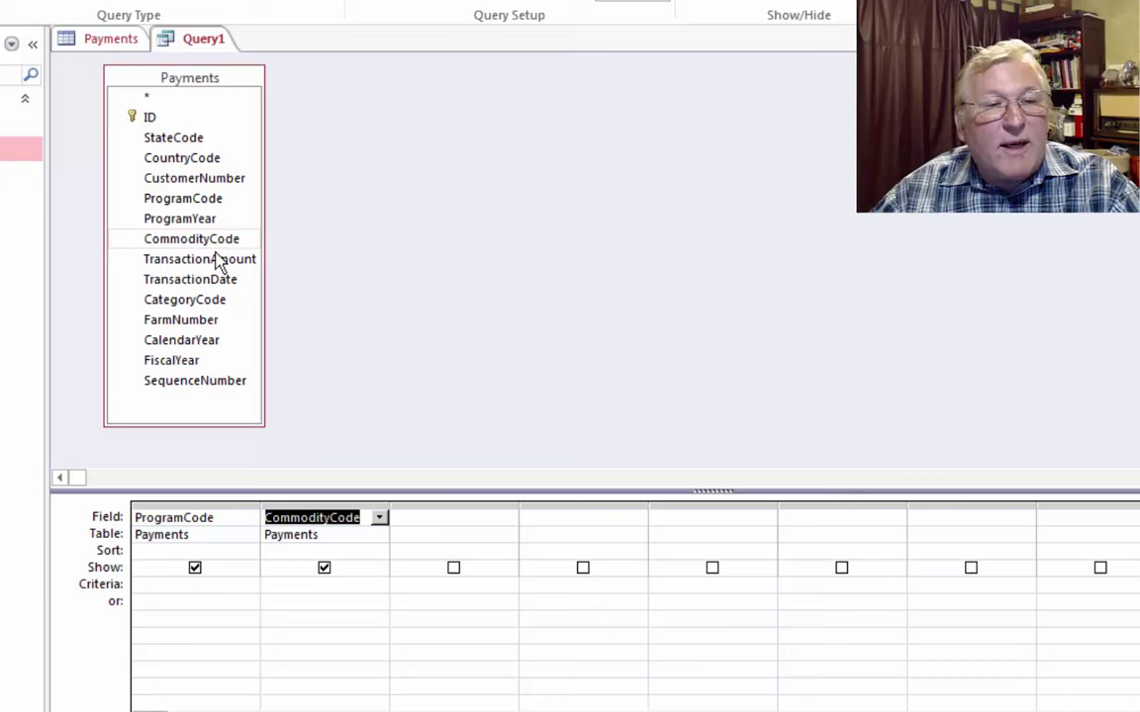
{"action": "double_click", "coordinate": [217, 302]}
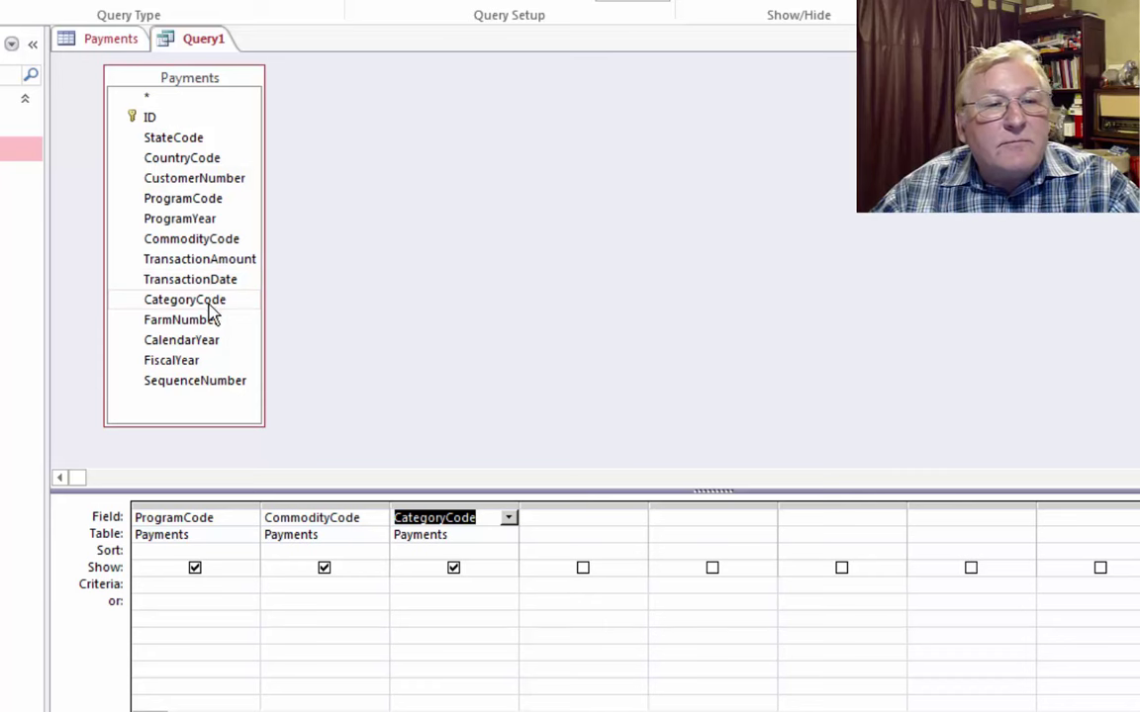
{"action": "double_click", "coordinate": [210, 261]}
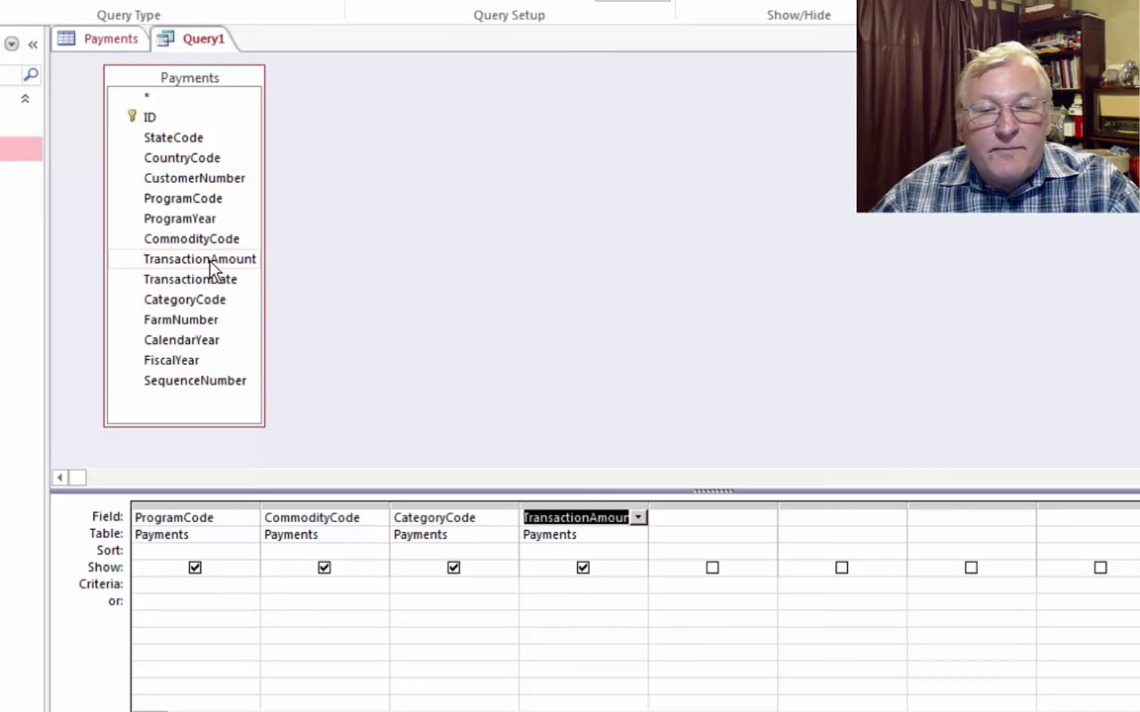
Step: Set the TransactionAmount criterion to >10000 and display the query's results as a datasheet
{"action": "left_click", "coordinate": [537, 584]}
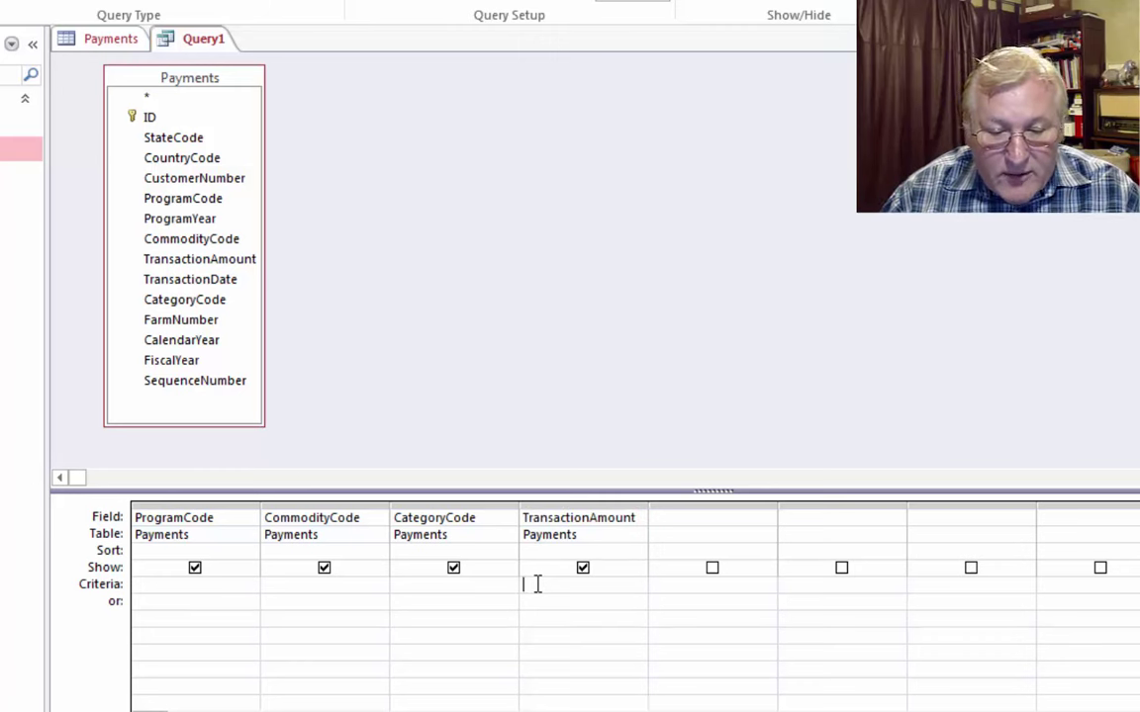
{"action": "type", "text": ">1"}
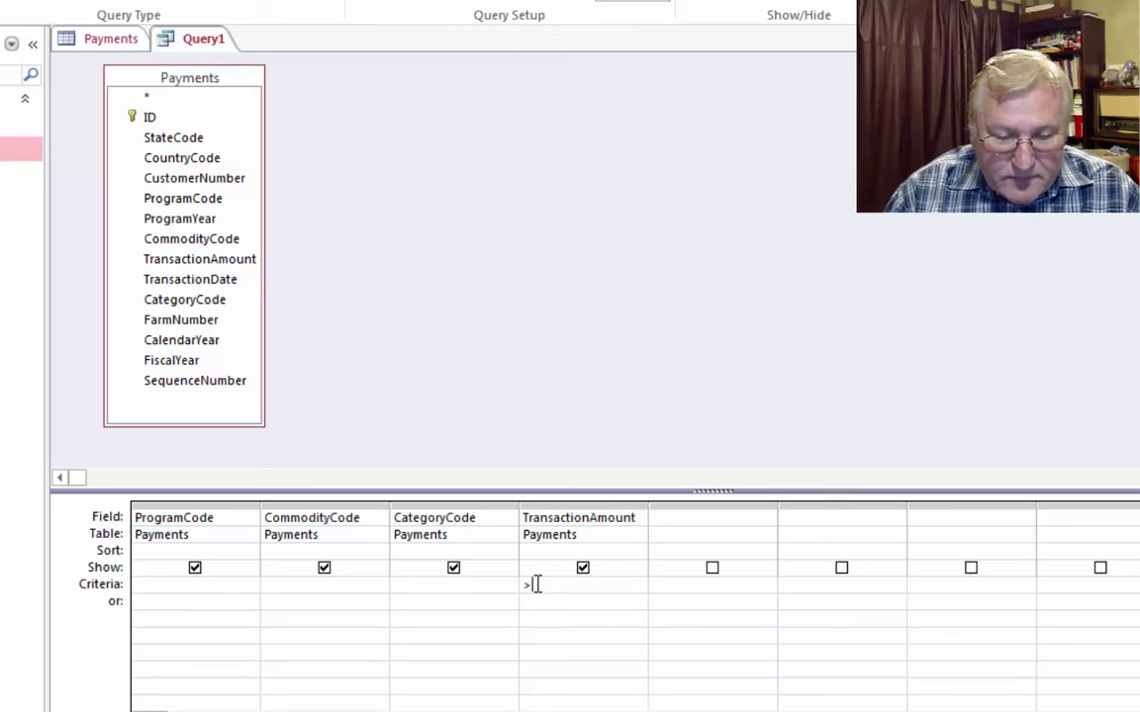
{"action": "type", "text": "0000"}
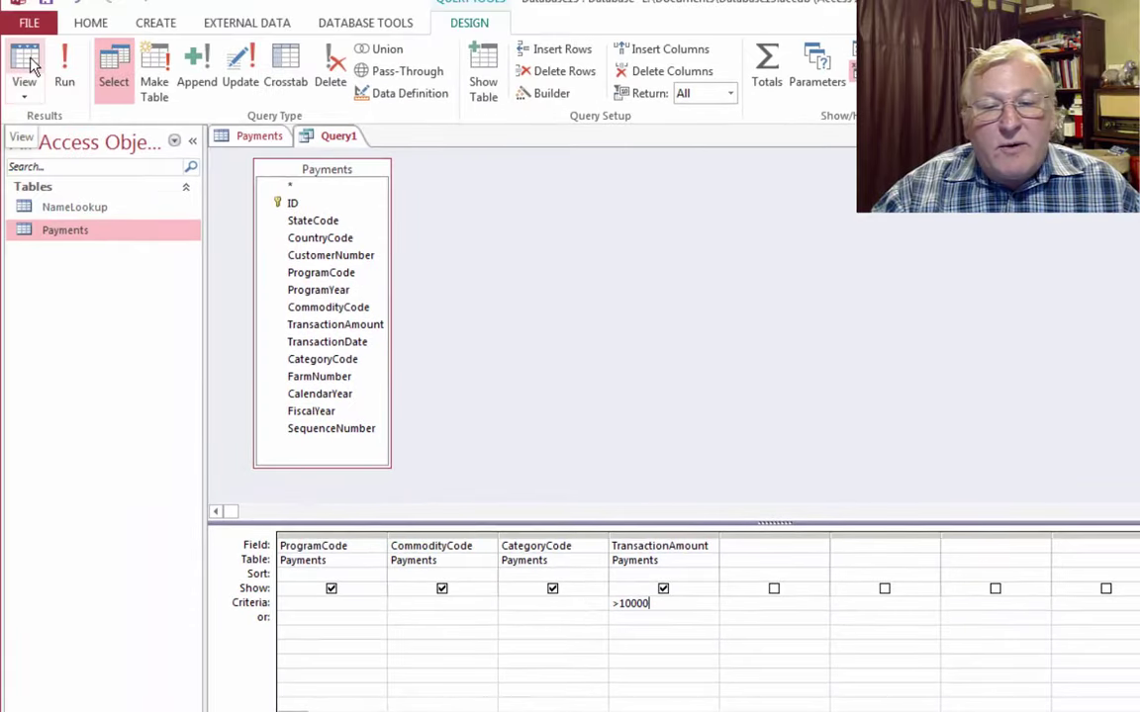
{"action": "left_click", "coordinate": [30, 65]}
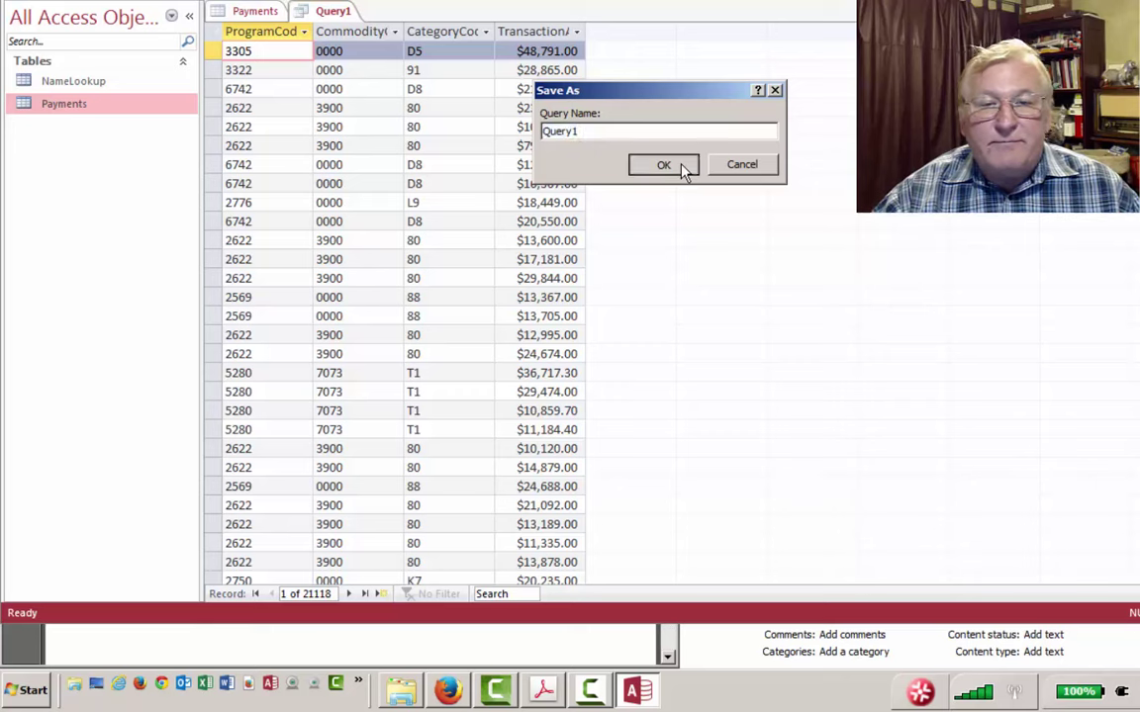
Step: Save the query under the name Query1, and close both the query and the Payments table
{"action": "left_click", "coordinate": [682, 168]}
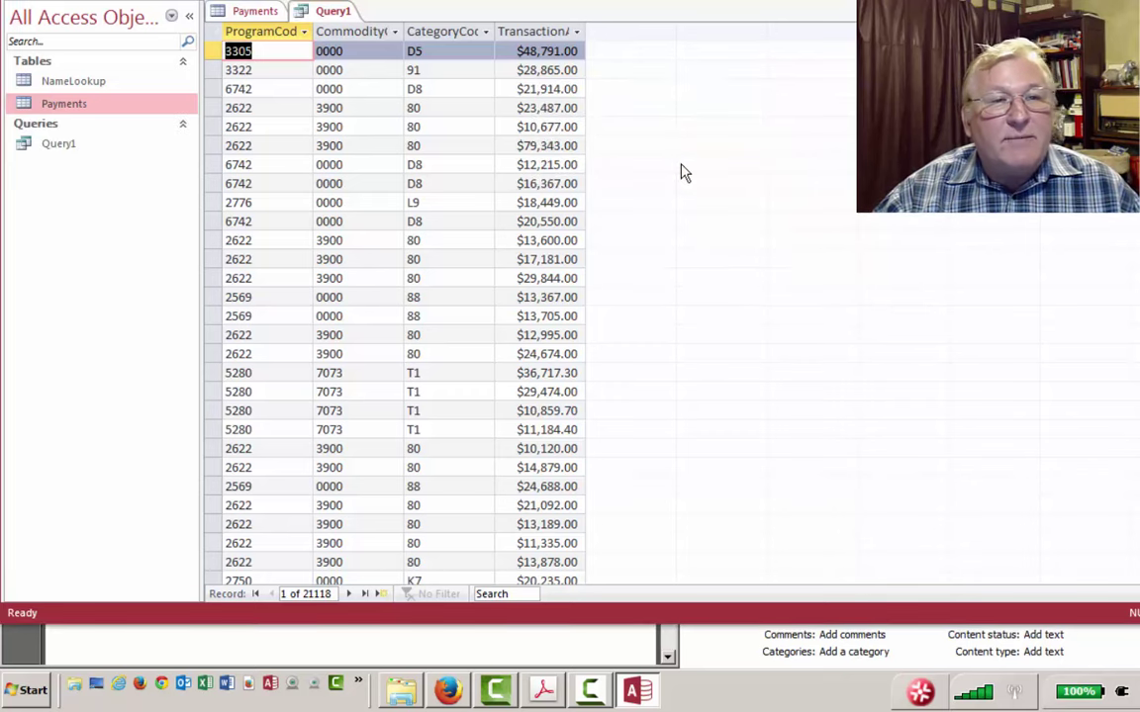
{"action": "right_click", "coordinate": [338, 15]}
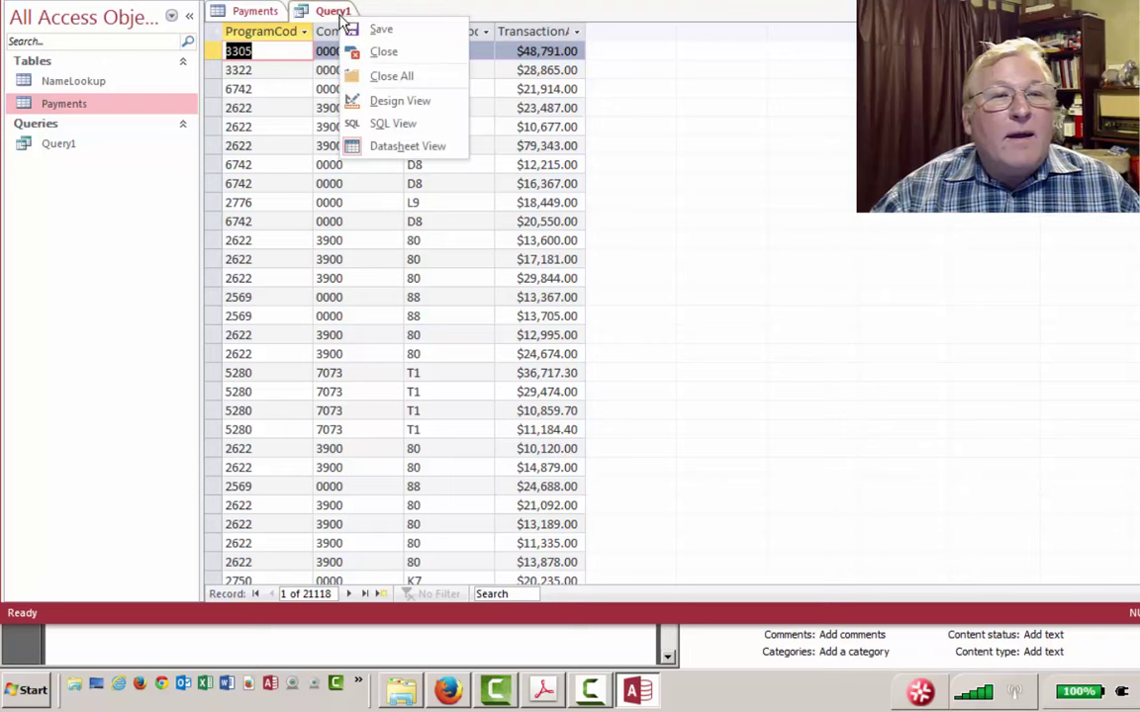
{"action": "left_click", "coordinate": [383, 57]}
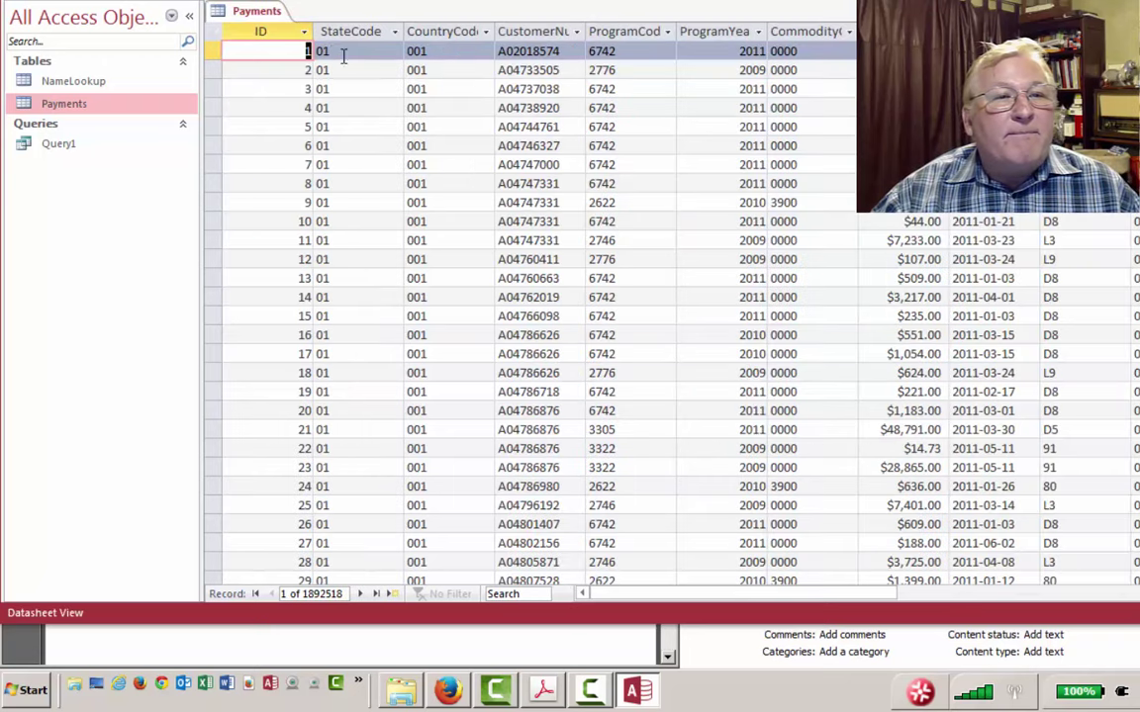
{"action": "right_click", "coordinate": [256, 11]}
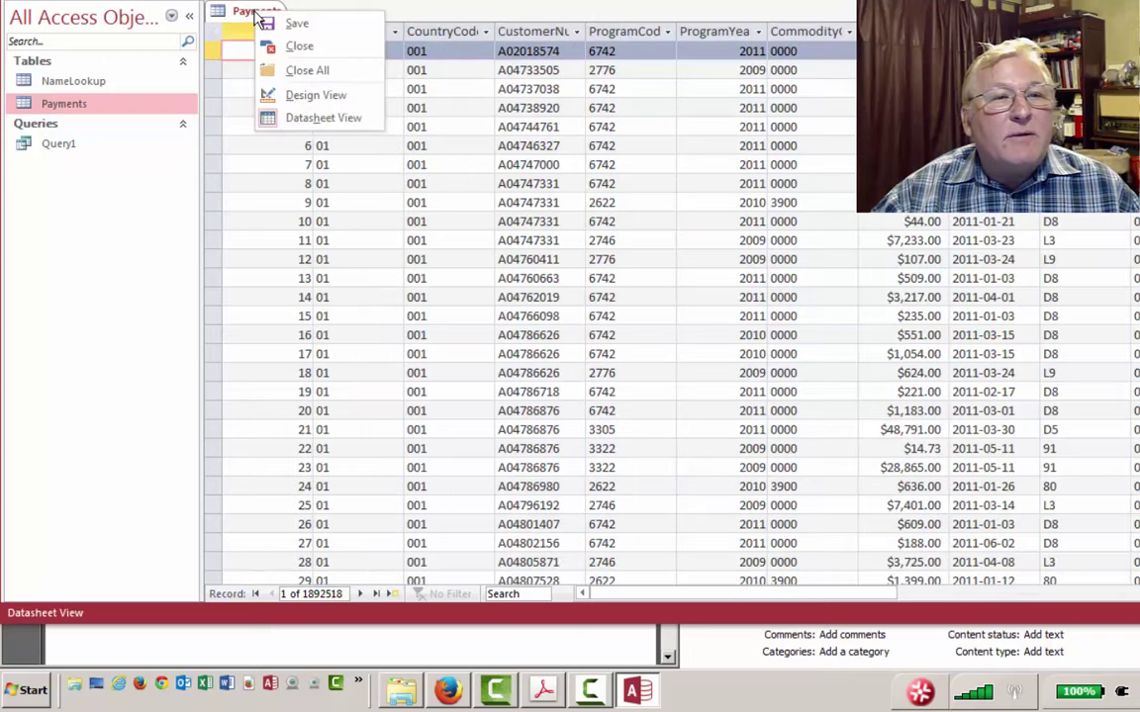
{"action": "left_click", "coordinate": [307, 48]}
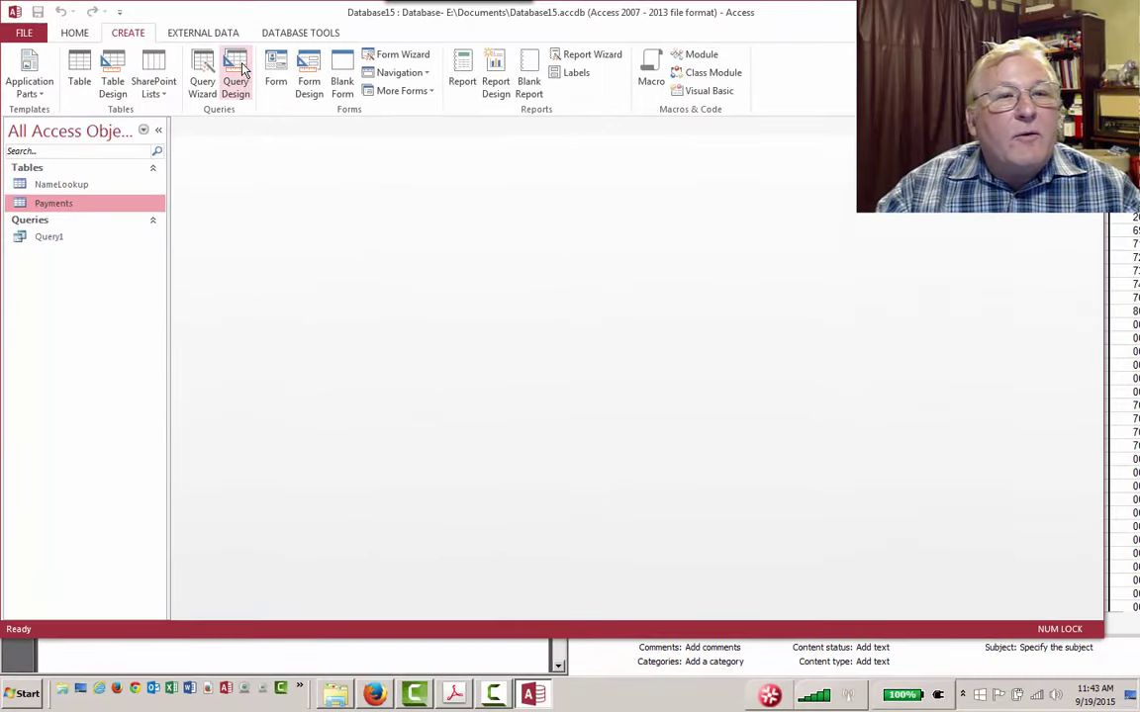
Step: Create a new query in Design View with the NameLookup table and Query1 as its sources
{"action": "left_click", "coordinate": [238, 72]}
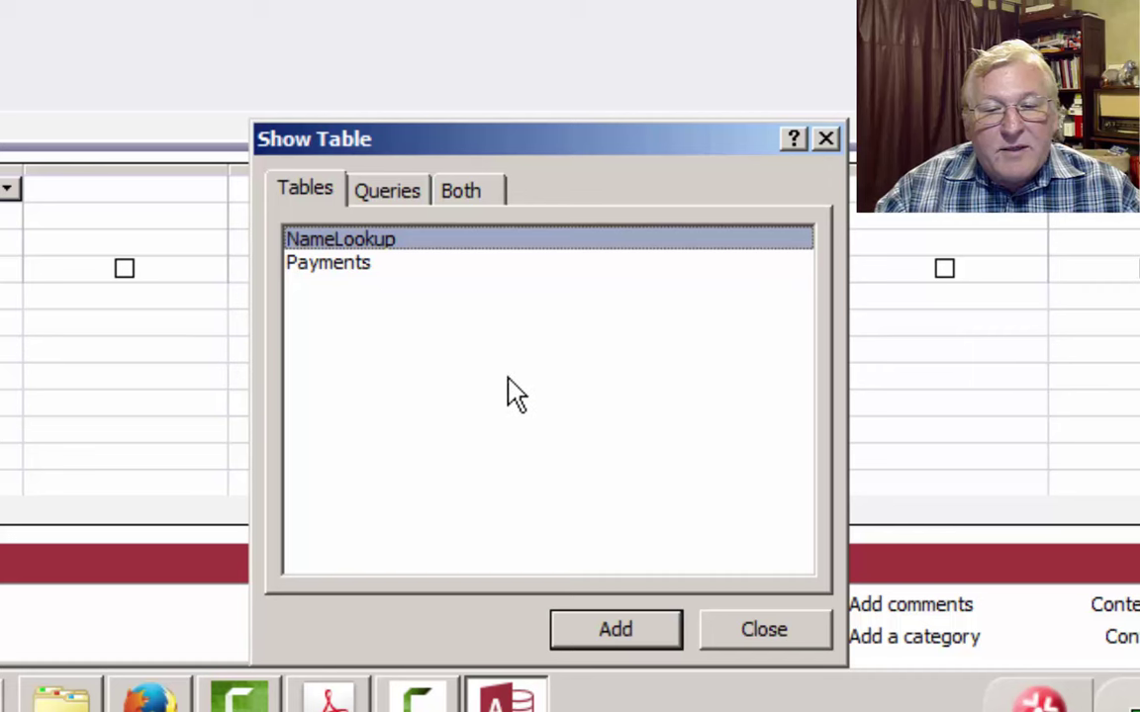
{"action": "left_click", "coordinate": [613, 633]}
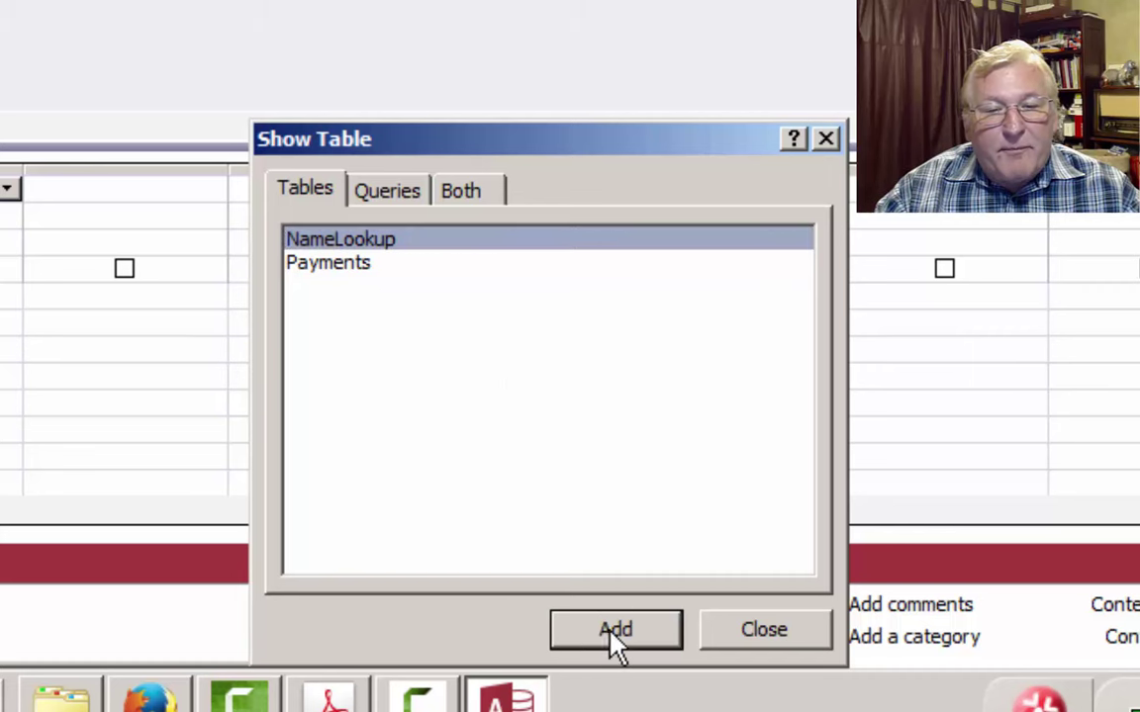
{"action": "left_click", "coordinate": [400, 190]}
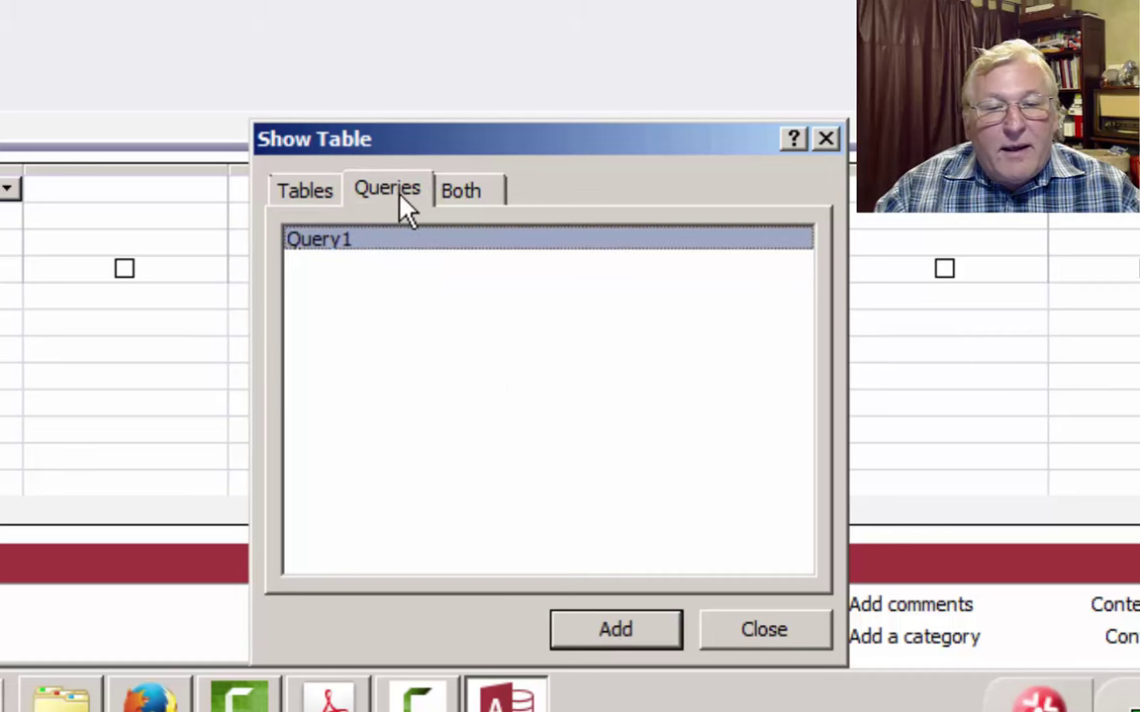
{"action": "left_click", "coordinate": [339, 247]}
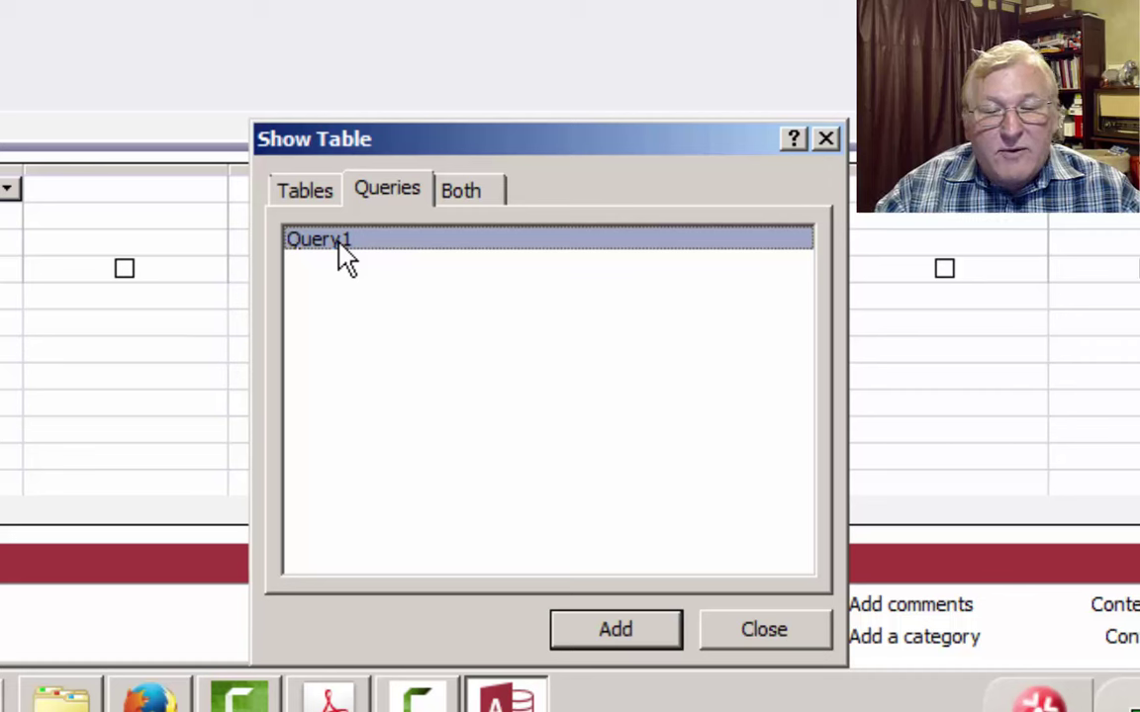
{"action": "left_click", "coordinate": [613, 633]}
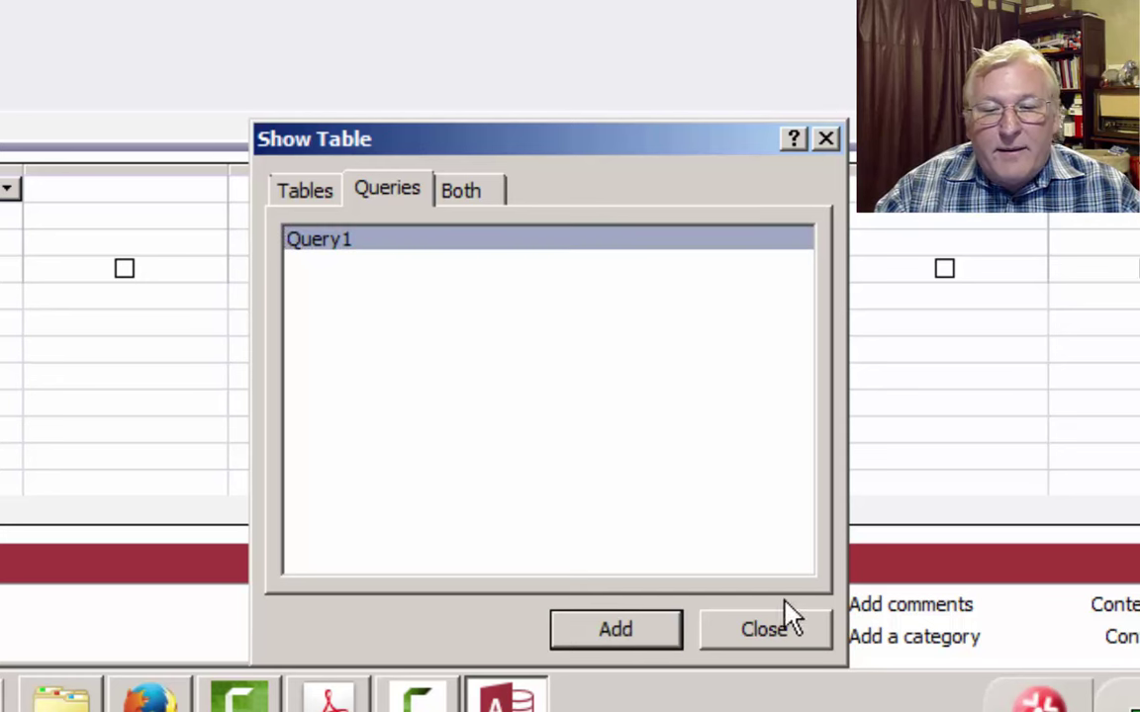
{"action": "left_click", "coordinate": [777, 636]}
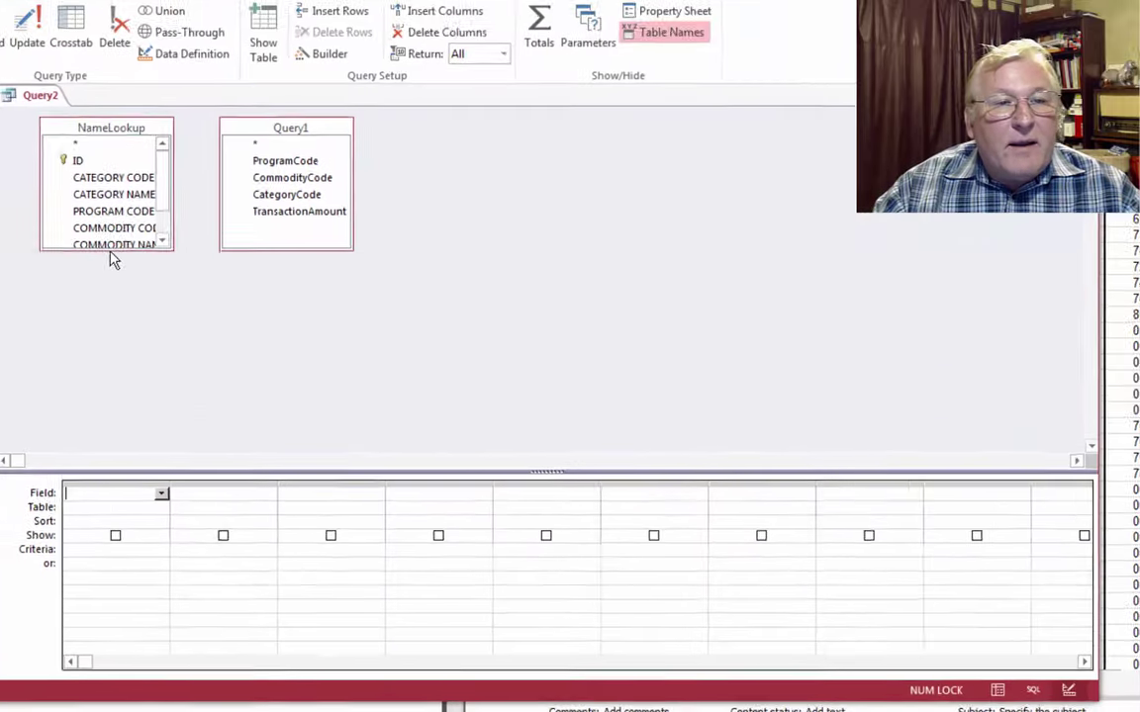
Step: Arrange the field lists with Query1 to the left of NameLookup, and enlarge both to show all their fields
{"action": "left_click_drag", "start_coordinate": [110, 335], "coordinate": [110, 338]}
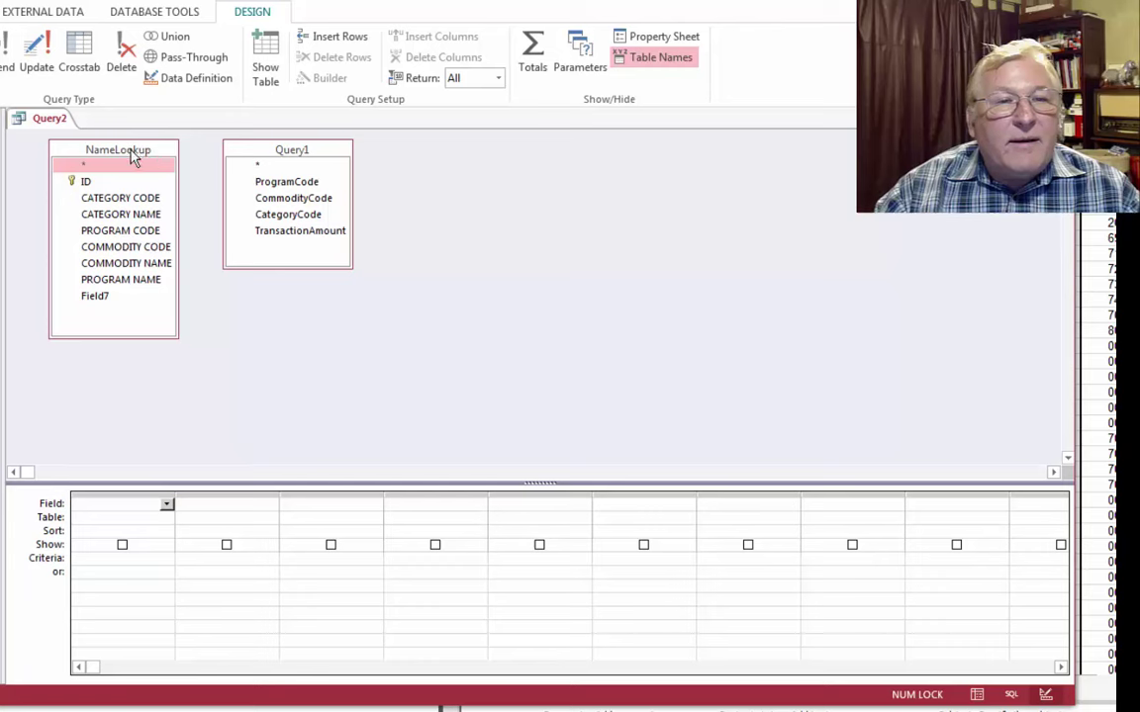
{"action": "left_click_drag", "start_coordinate": [127, 141], "coordinate": [490, 166]}
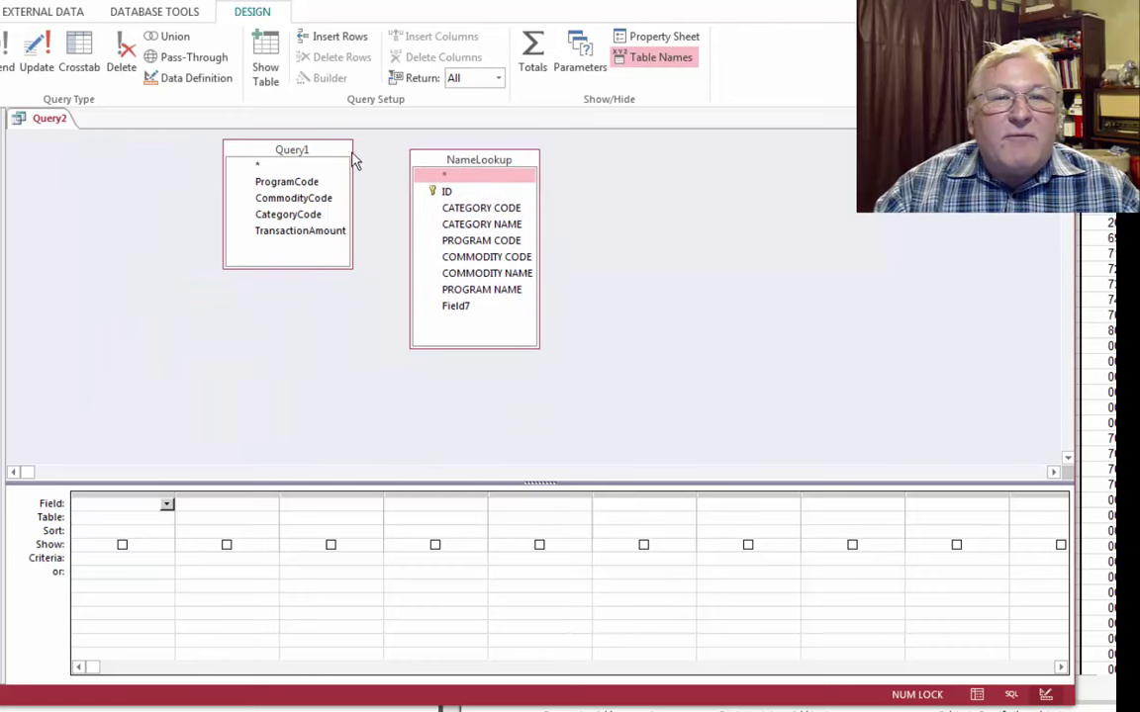
{"action": "left_click_drag", "start_coordinate": [285, 159], "coordinate": [155, 158]}
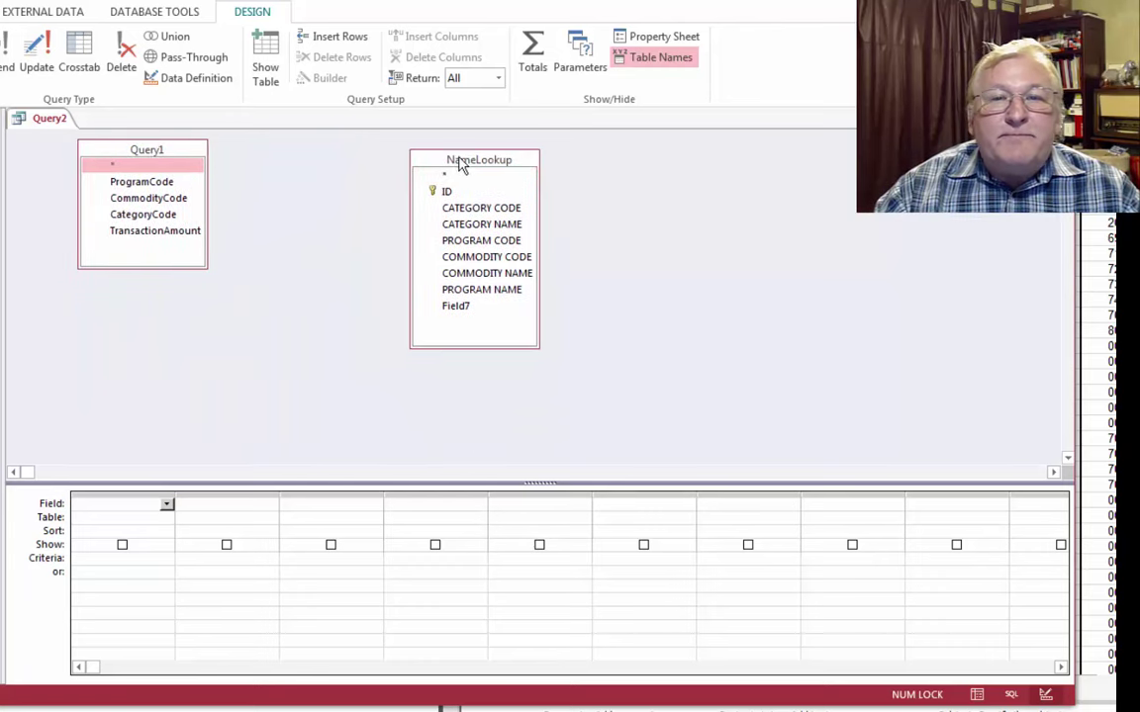
{"action": "left_click_drag", "start_coordinate": [458, 164], "coordinate": [337, 158]}
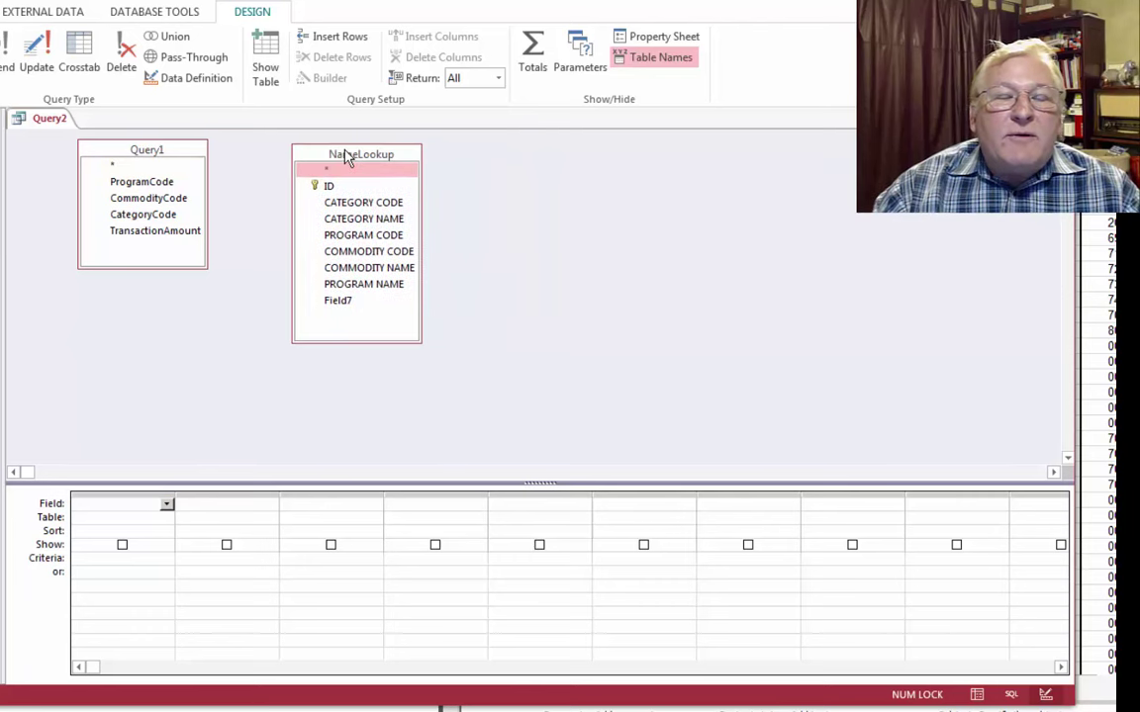
{"action": "left_click_drag", "start_coordinate": [181, 267], "coordinate": [183, 324]}
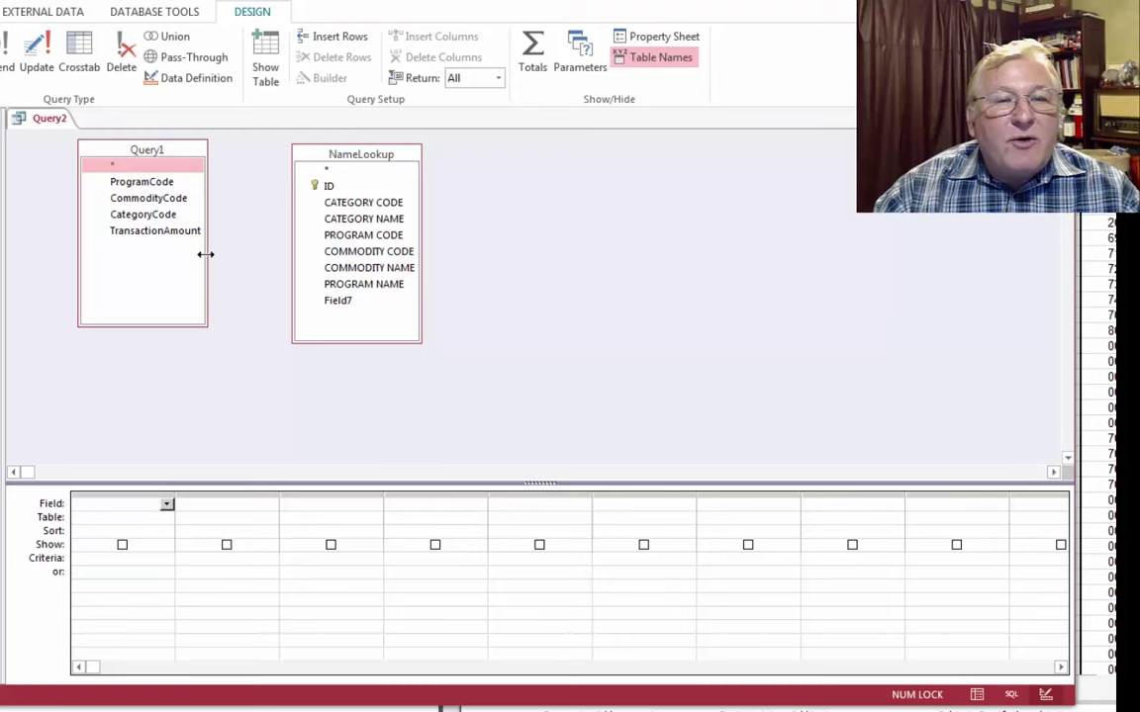
{"action": "left_click_drag", "start_coordinate": [205, 254], "coordinate": [247, 254]}
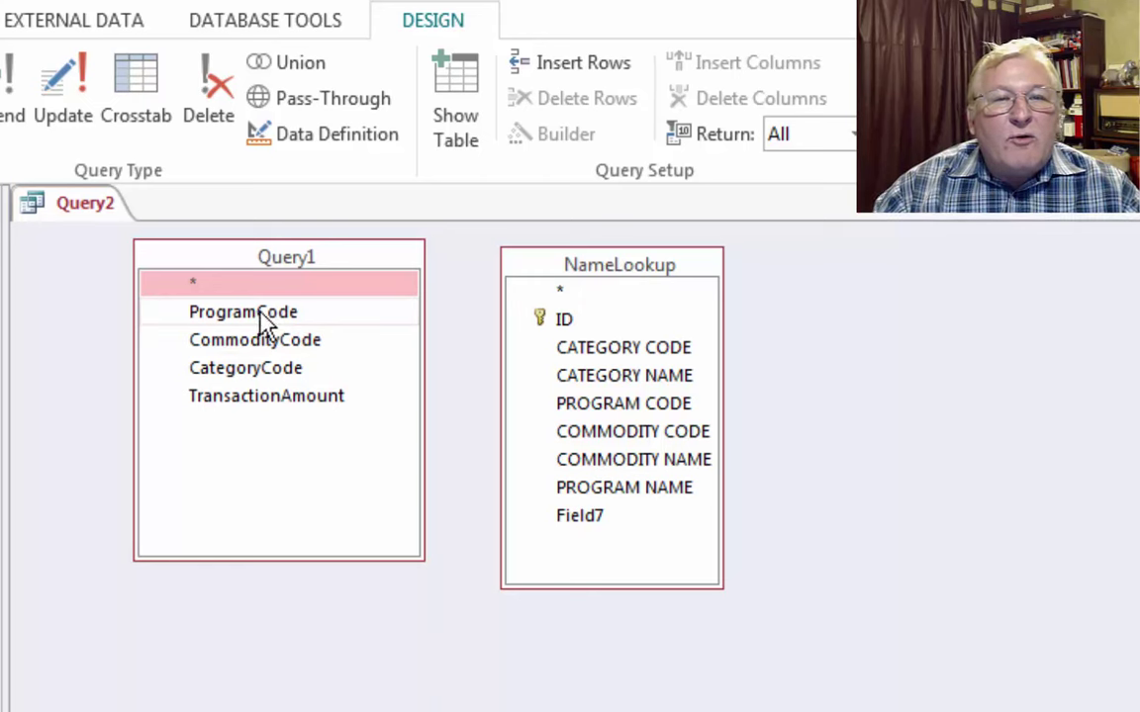
Step: Join Query1 to NameLookup on the program code, commodity code and category code fields
{"action": "left_click_drag", "start_coordinate": [265, 325], "coordinate": [588, 413]}
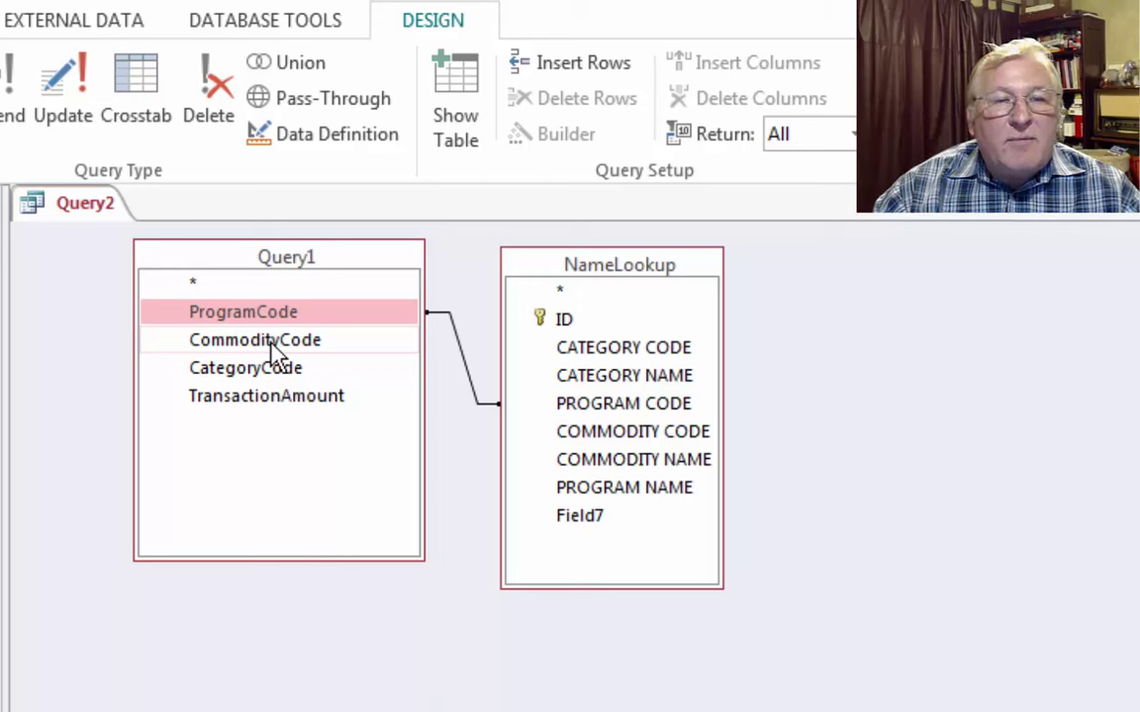
{"action": "left_click_drag", "start_coordinate": [270, 343], "coordinate": [581, 442]}
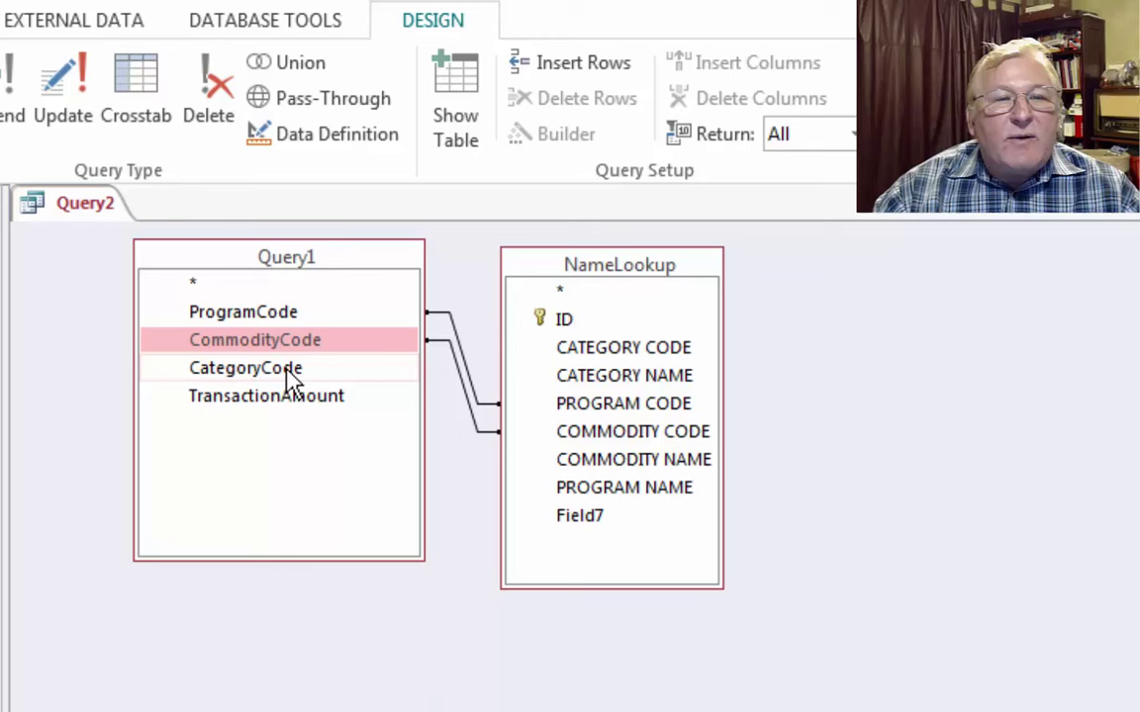
{"action": "mouse_move", "coordinate": [287, 368]}
{"action": "left_mouse_down"}
{"action": "mouse_move", "coordinate": [364, 376]}
{"action": "mouse_move", "coordinate": [589, 351]}
{"action": "left_mouse_up"}
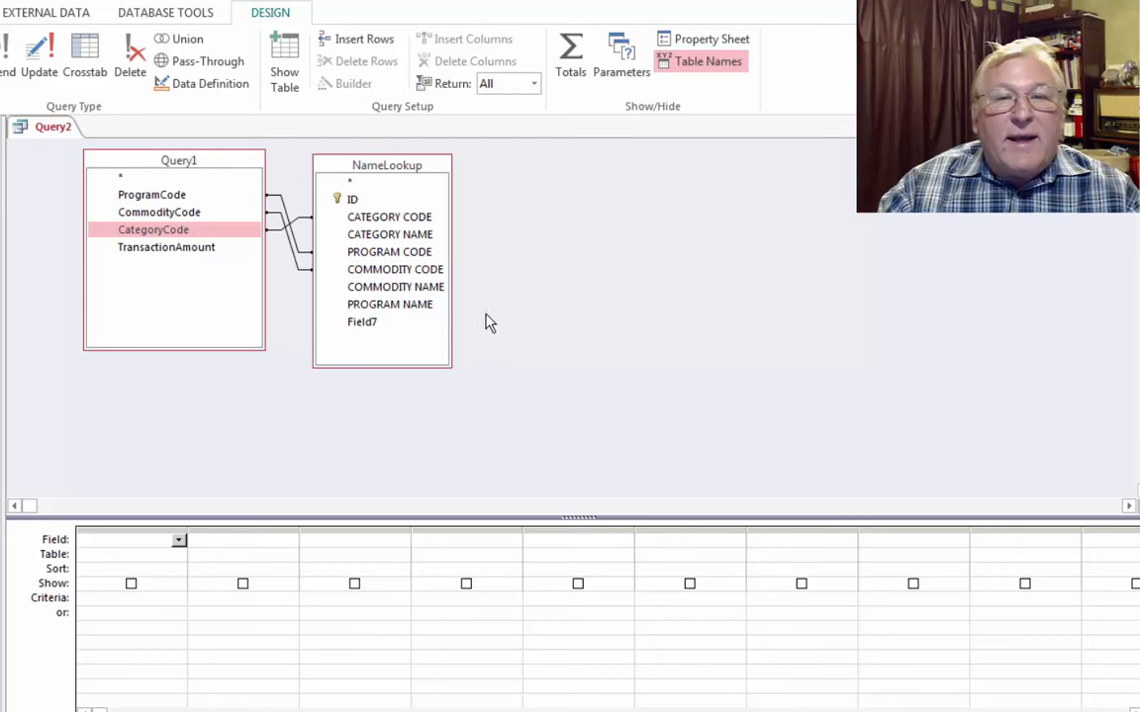
Step: Add CATEGORY NAME, COMMODITY NAME and PROGRAM NAME from NameLookup and TransactionAmount from Query1 to the query grid
{"action": "double_click", "coordinate": [366, 235]}
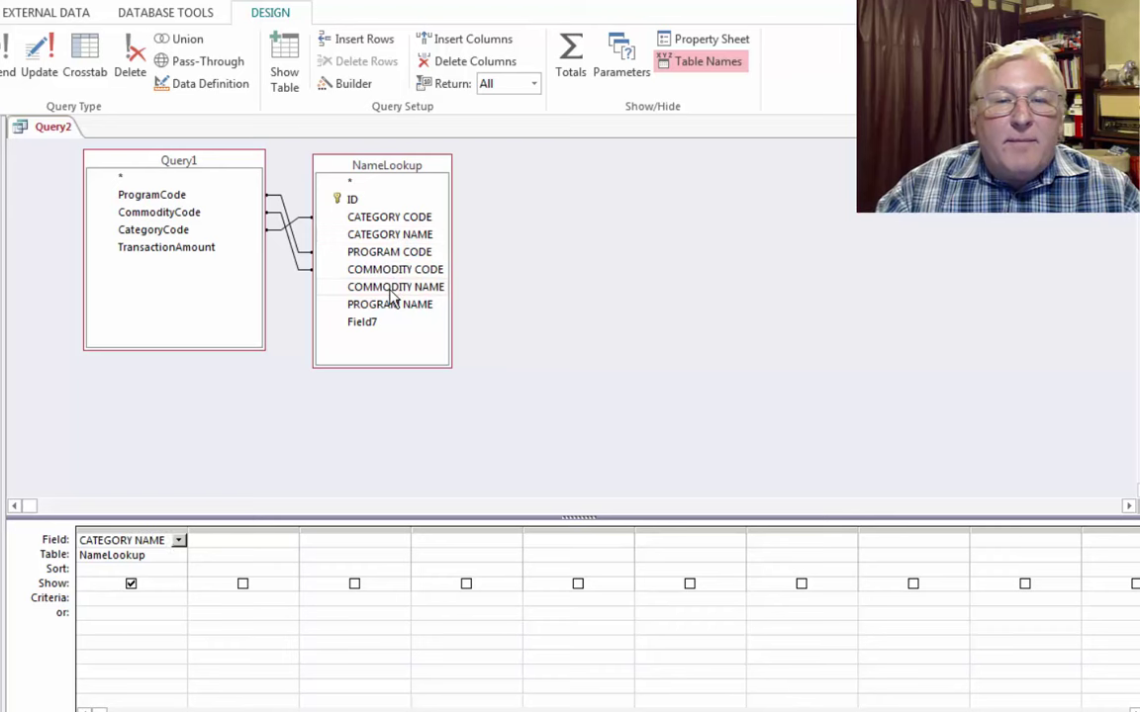
{"action": "double_click", "coordinate": [359, 286]}
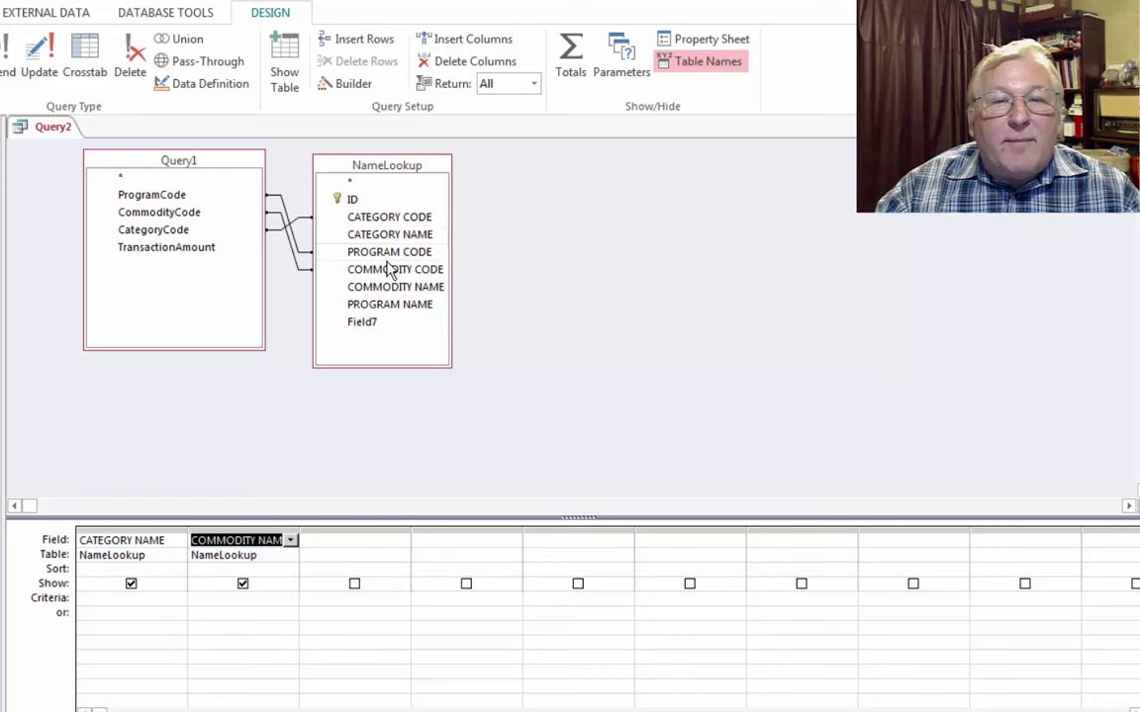
{"action": "double_click", "coordinate": [381, 305]}
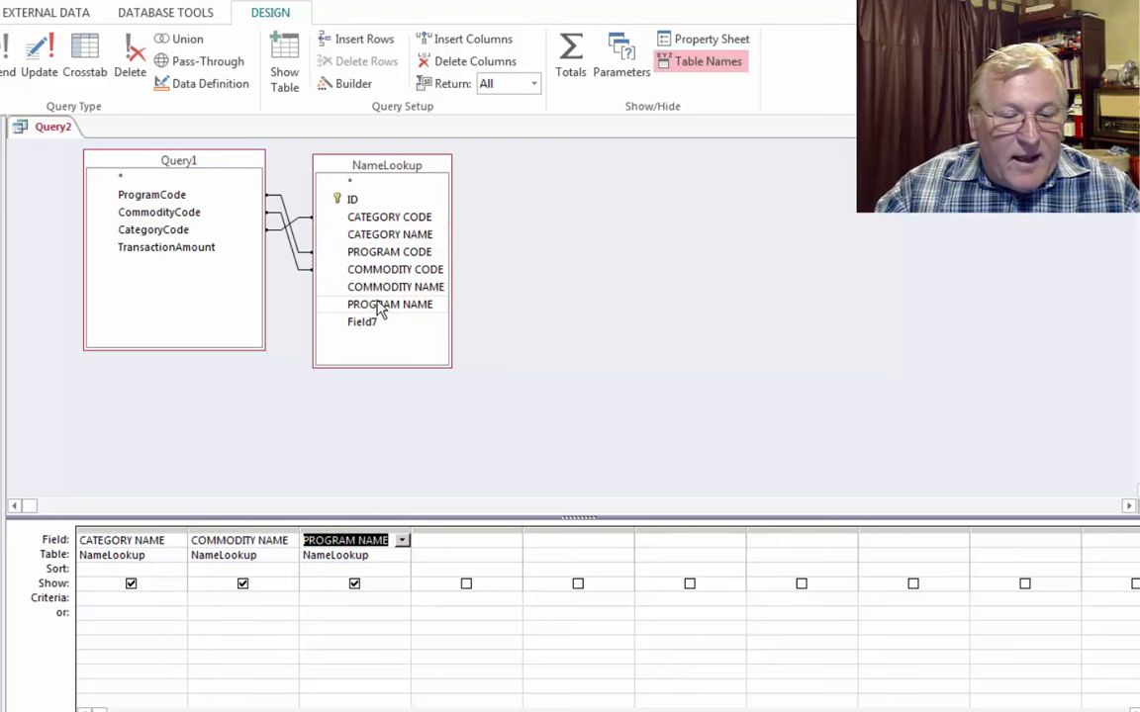
{"action": "double_click", "coordinate": [167, 249]}
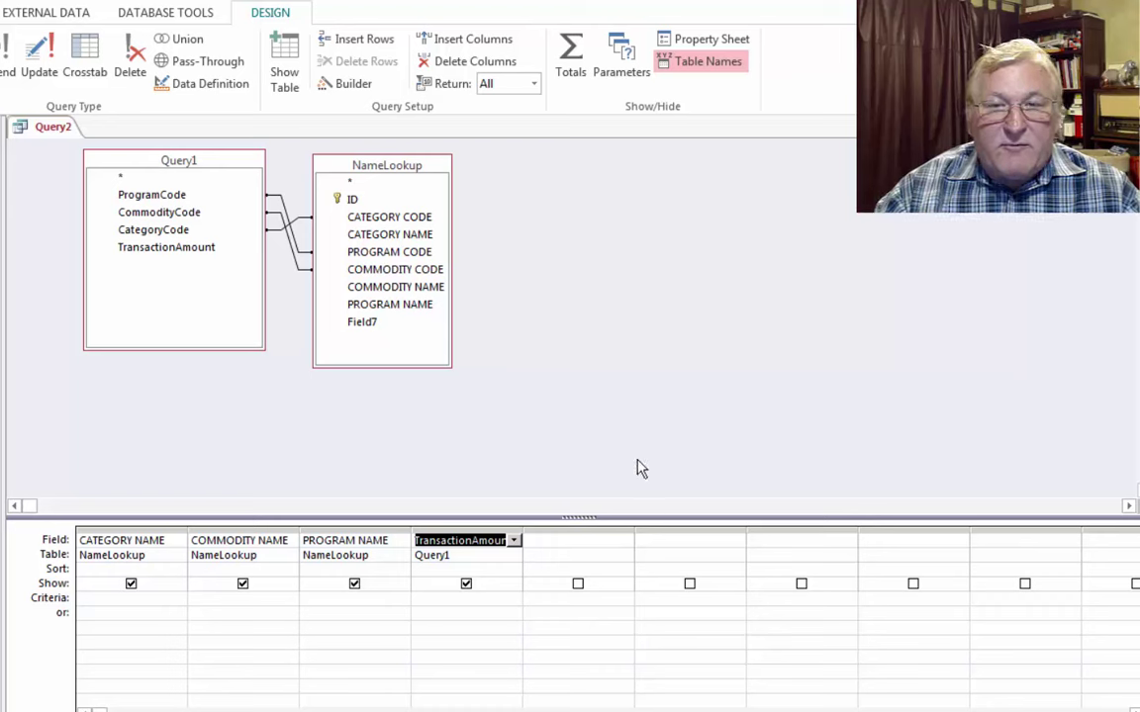
Step: Turn on column totals and sort CATEGORY NAME, COMMODITY NAME and PROGRAM NAME in ascending order
{"action": "left_click", "coordinate": [574, 59]}
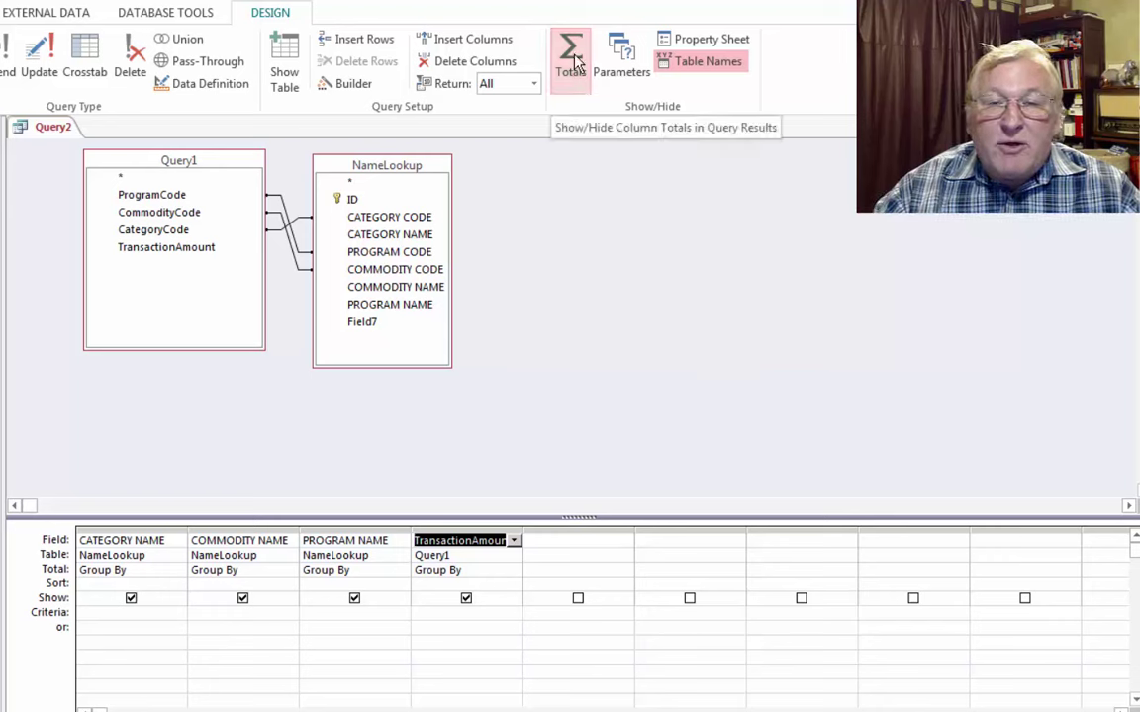
{"action": "left_click", "coordinate": [164, 584]}
{"action": "left_click", "coordinate": [178, 584]}
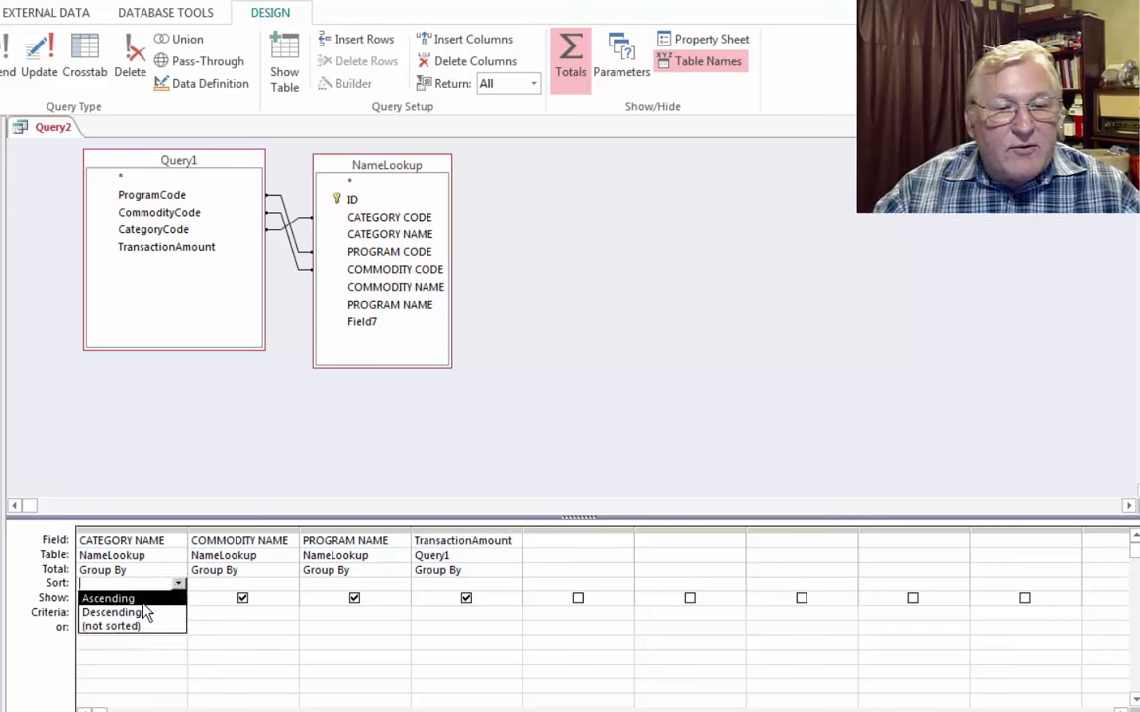
{"action": "left_click", "coordinate": [138, 597]}
{"action": "left_click", "coordinate": [289, 583]}
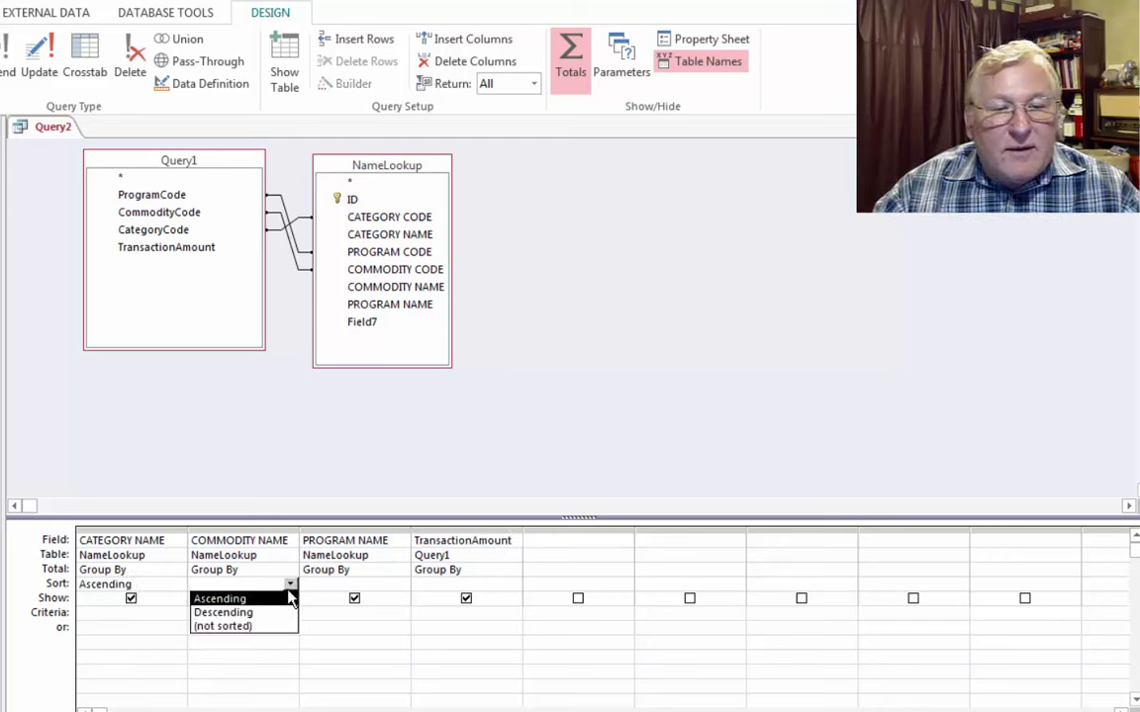
{"action": "left_click", "coordinate": [285, 600]}
{"action": "left_click", "coordinate": [400, 585]}
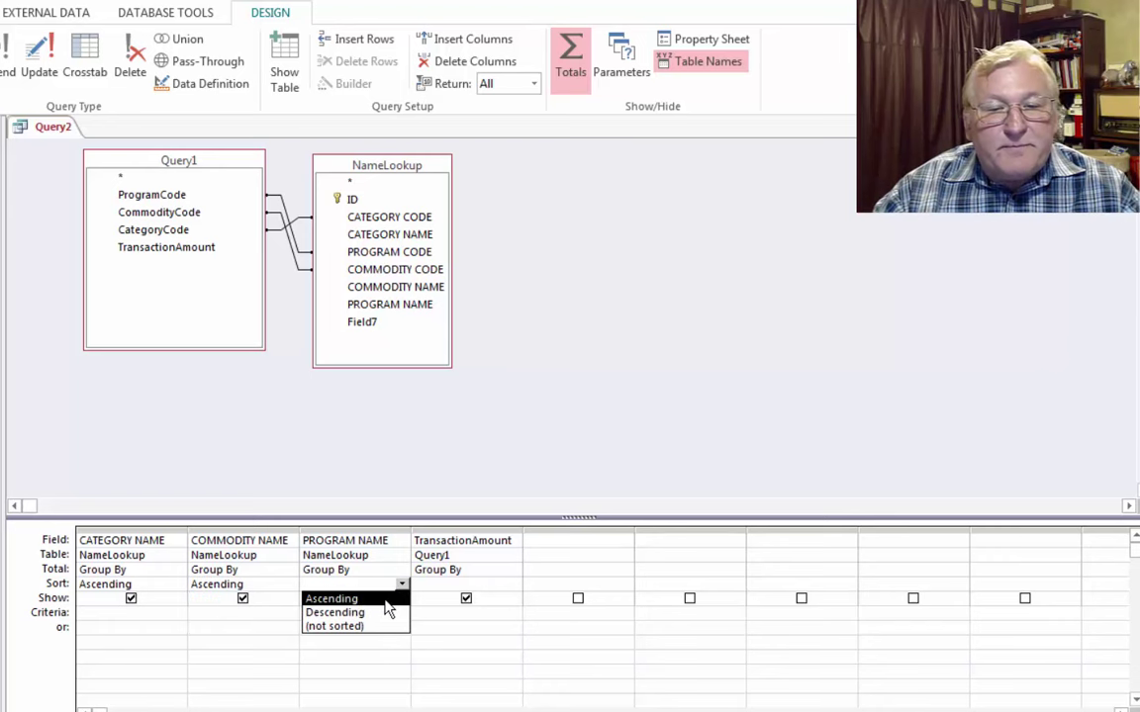
{"action": "left_click", "coordinate": [400, 586]}
{"action": "left_click", "coordinate": [402, 585]}
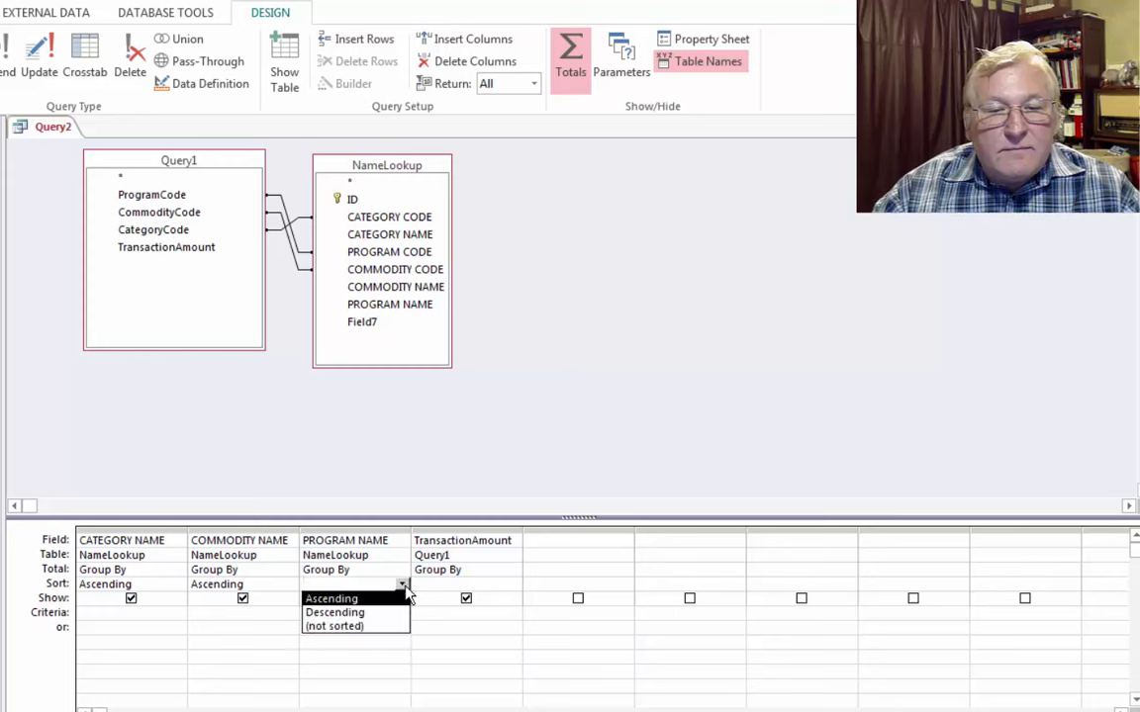
{"action": "left_click", "coordinate": [368, 600]}
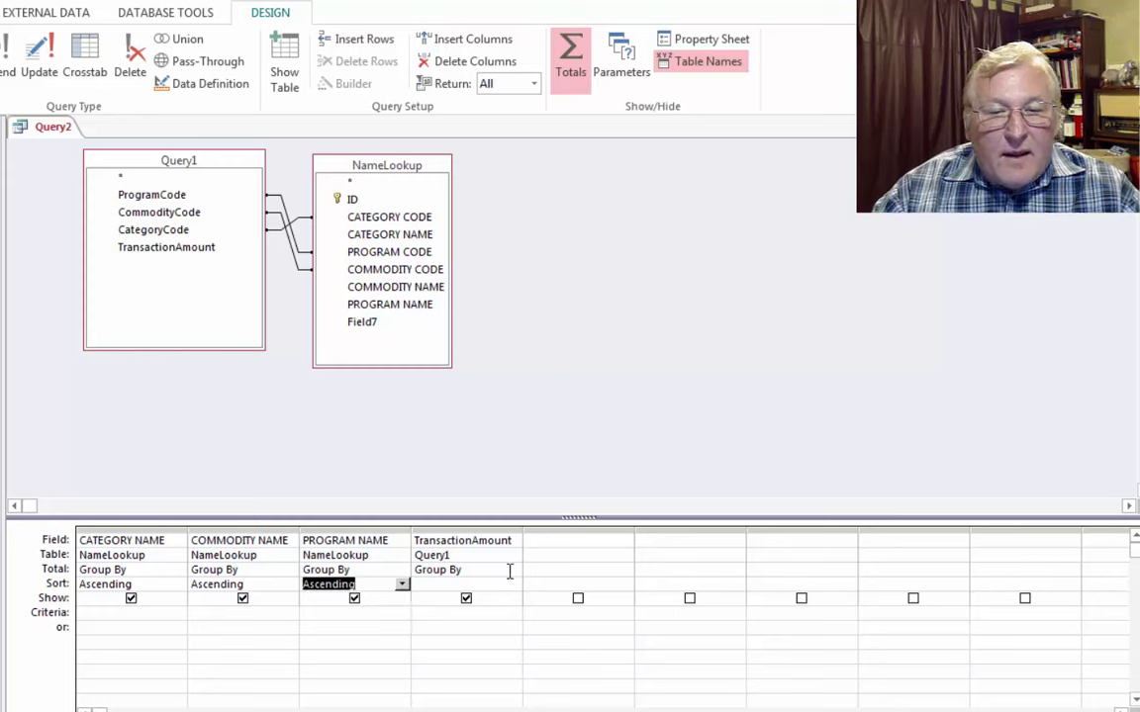
Step: Set the TransactionAmount total to Sum and display the query results in a datasheet
{"action": "left_click", "coordinate": [512, 571]}
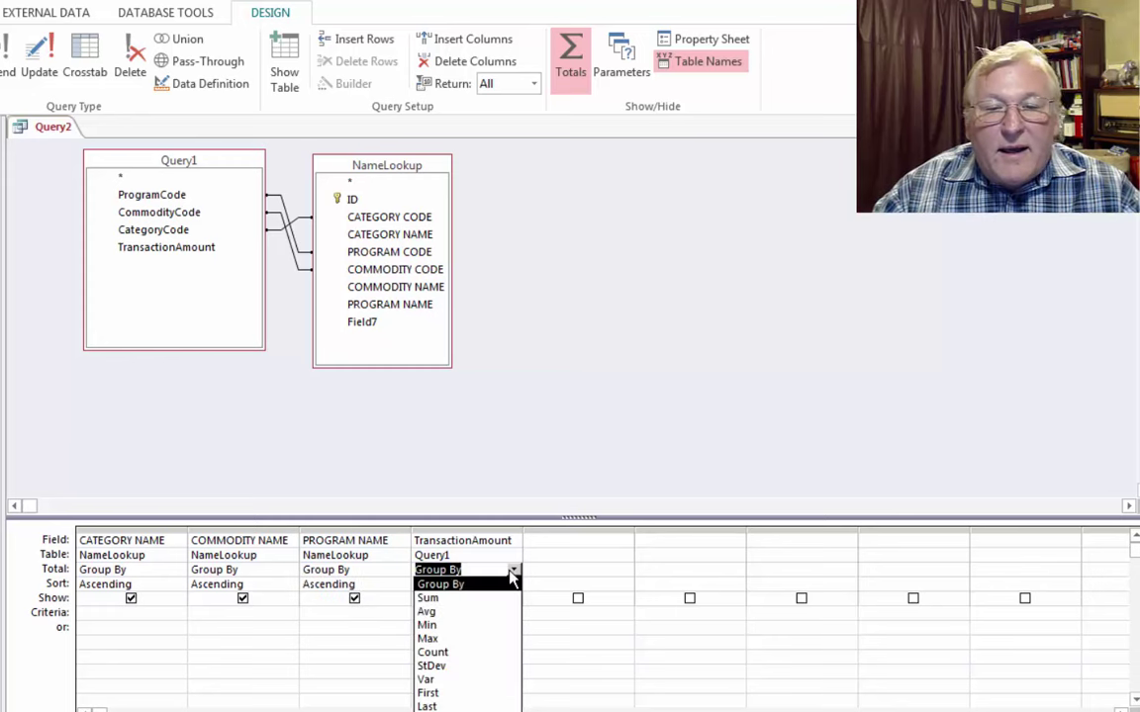
{"action": "left_click", "coordinate": [460, 600]}
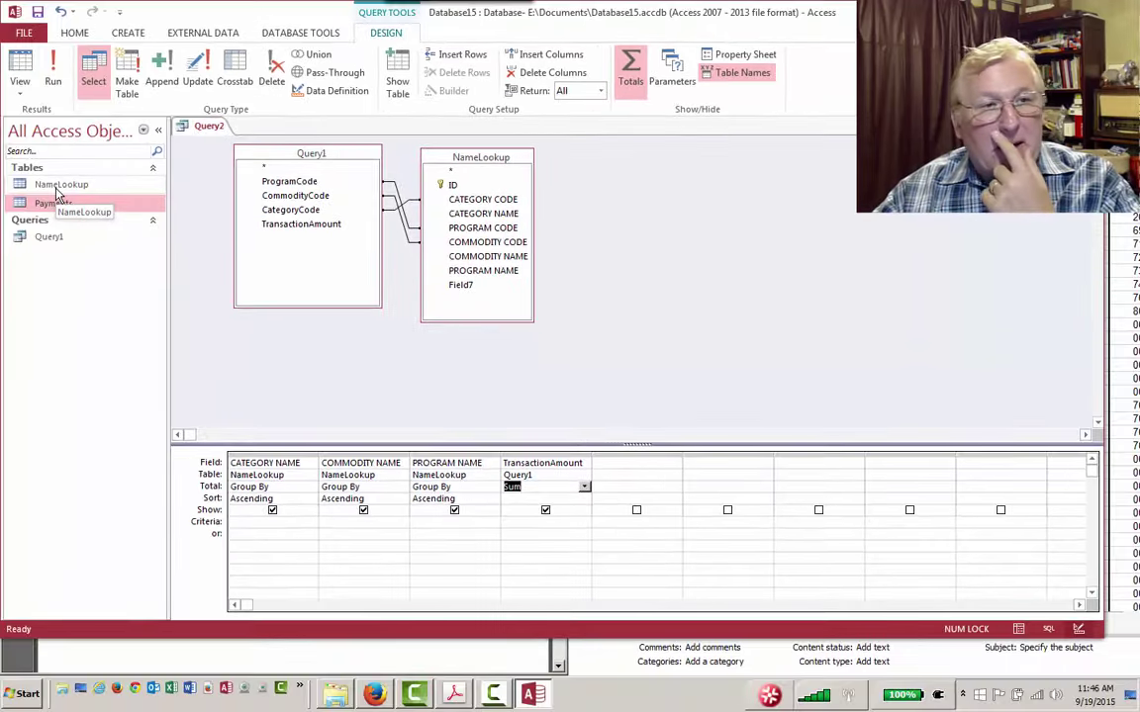
{"action": "left_click", "coordinate": [27, 69]}
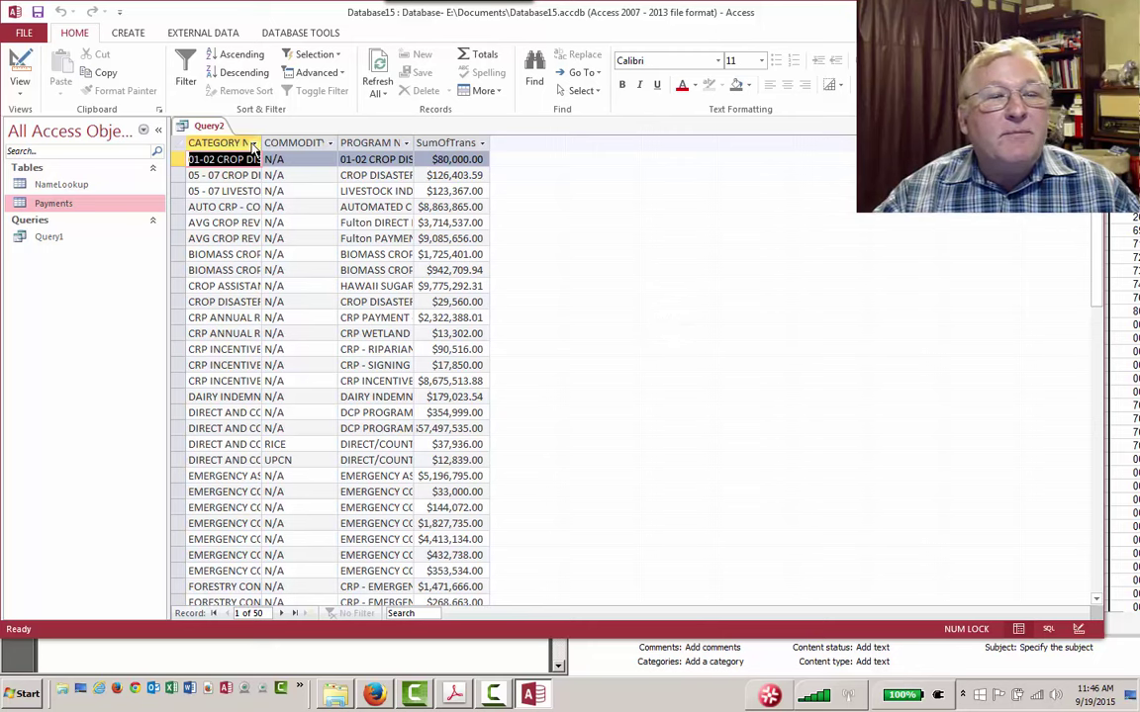
Step: Widen the category name, commodity name, program name and summed transaction amount columns in the results datasheet
{"action": "left_click_drag", "start_coordinate": [260, 144], "coordinate": [353, 150]}
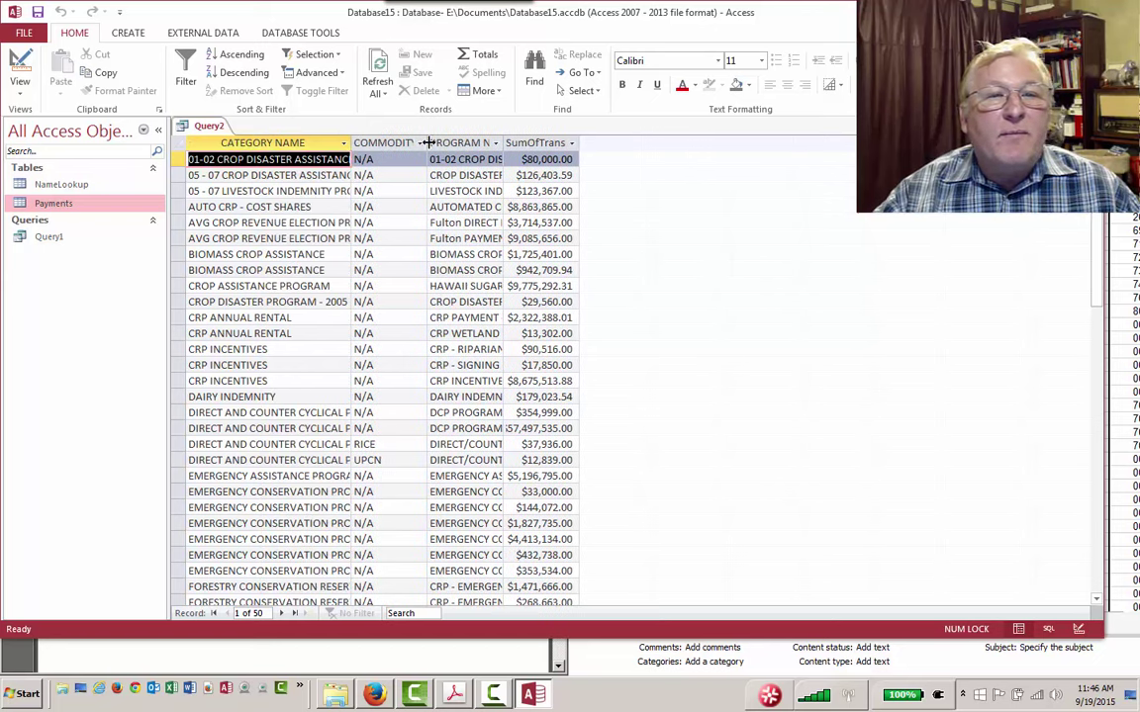
{"action": "left_click_drag", "start_coordinate": [427, 143], "coordinate": [526, 149]}
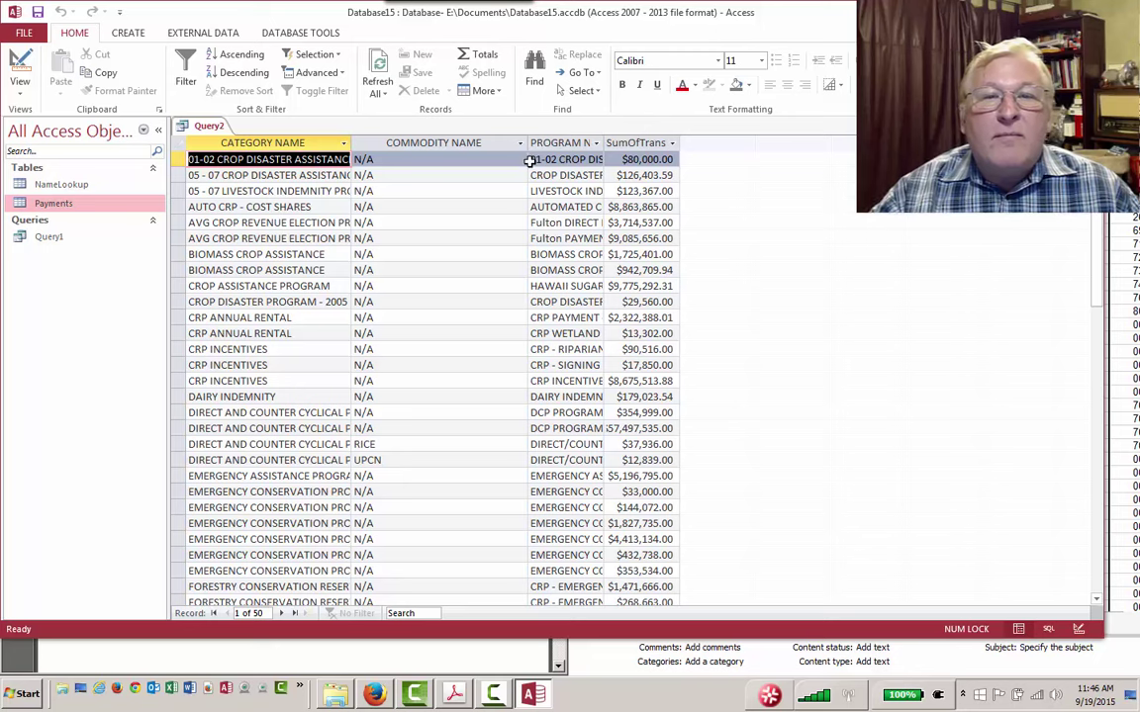
{"action": "left_click_drag", "start_coordinate": [604, 144], "coordinate": [660, 144]}
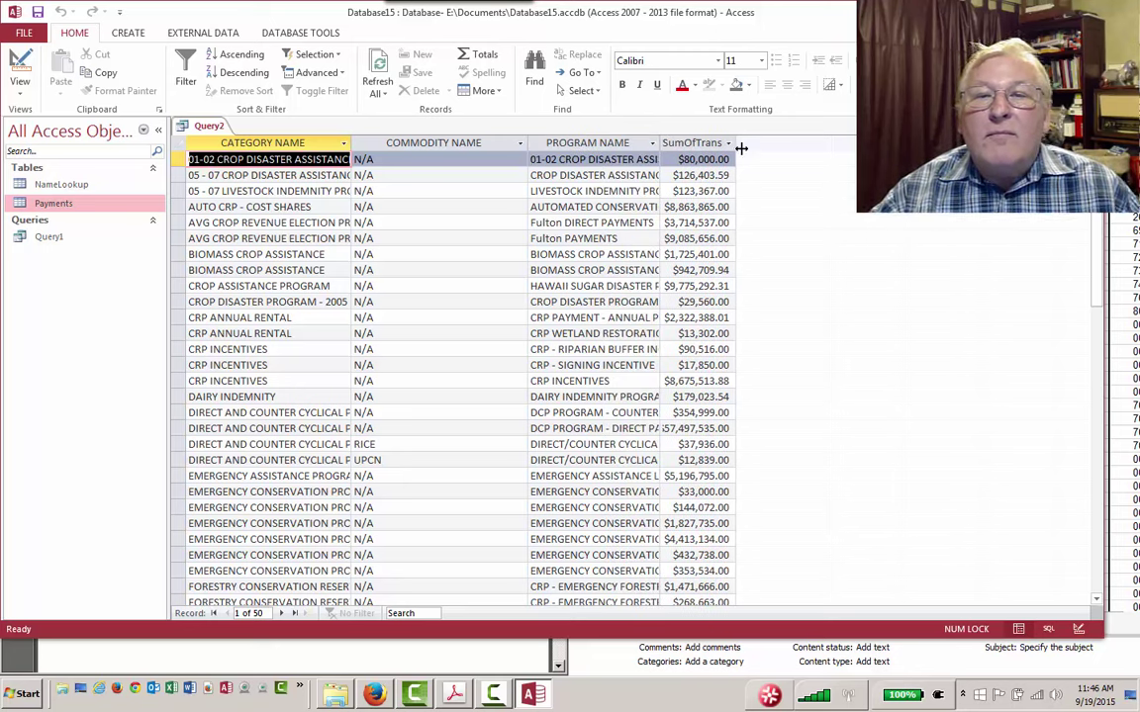
{"action": "left_click_drag", "start_coordinate": [741, 147], "coordinate": [848, 148]}
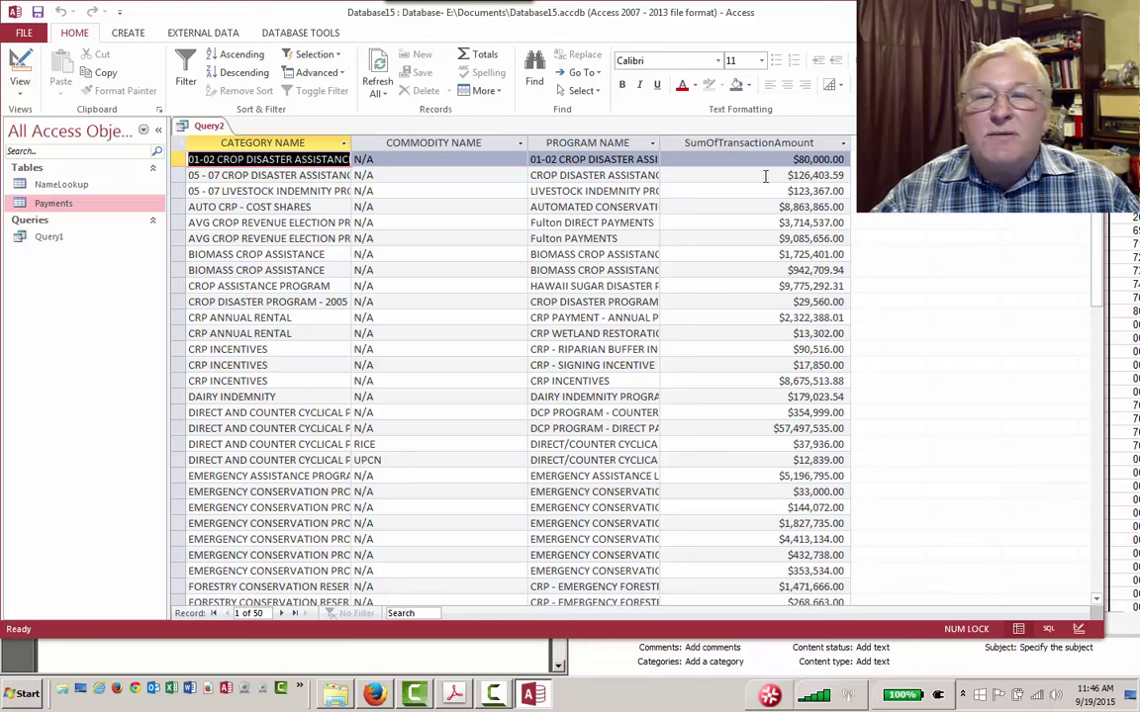
Step: Save the totals query under the name Query2
{"action": "scroll", "coordinate": [762, 248], "scroll_direction": "down", "scroll_amount": 8}
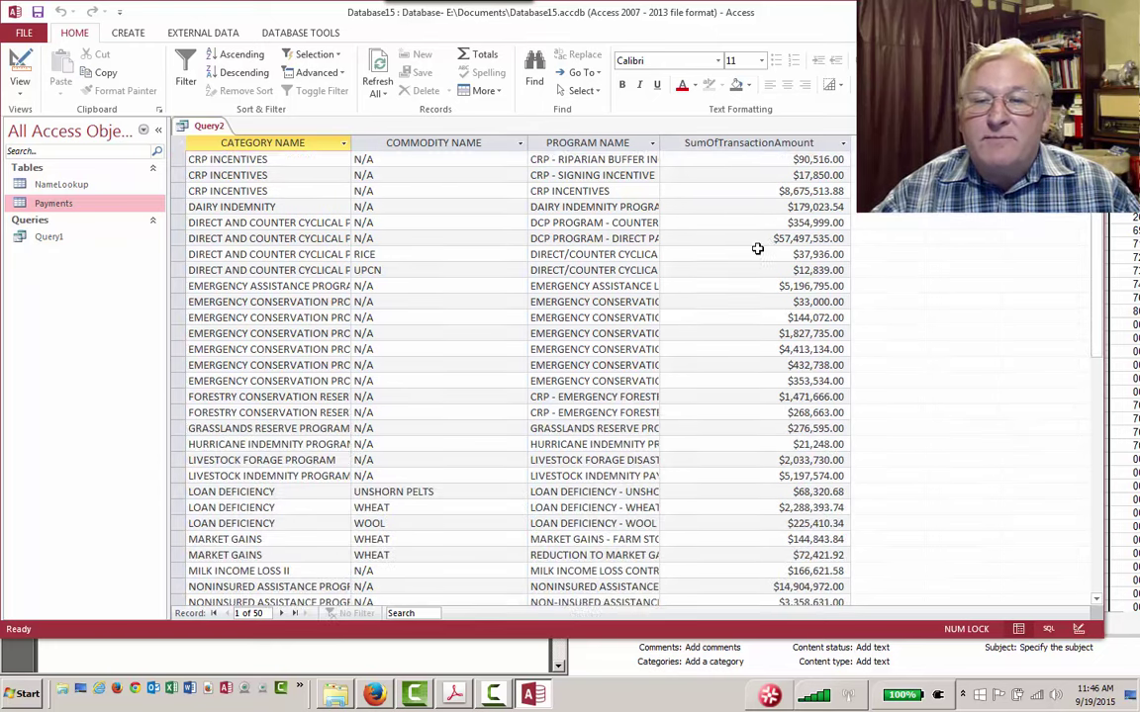
{"action": "scroll", "coordinate": [727, 318], "scroll_direction": "down", "scroll_amount": 3}
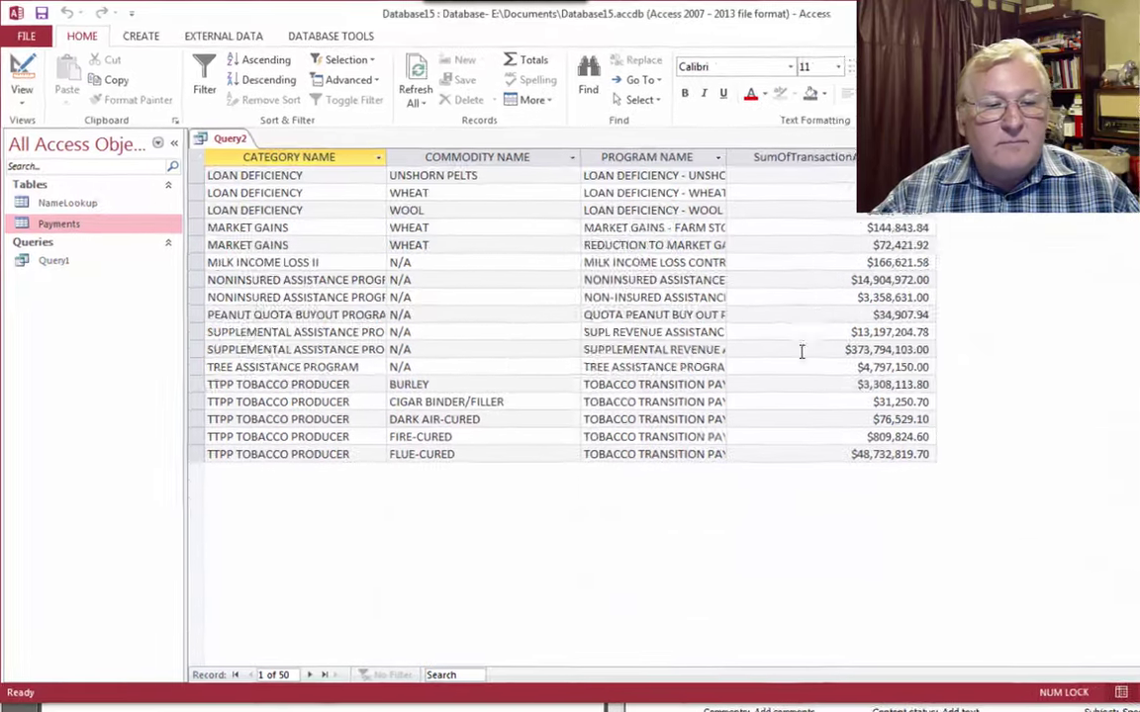
{"action": "scroll", "coordinate": [801, 351], "scroll_direction": "up", "scroll_amount": 2}
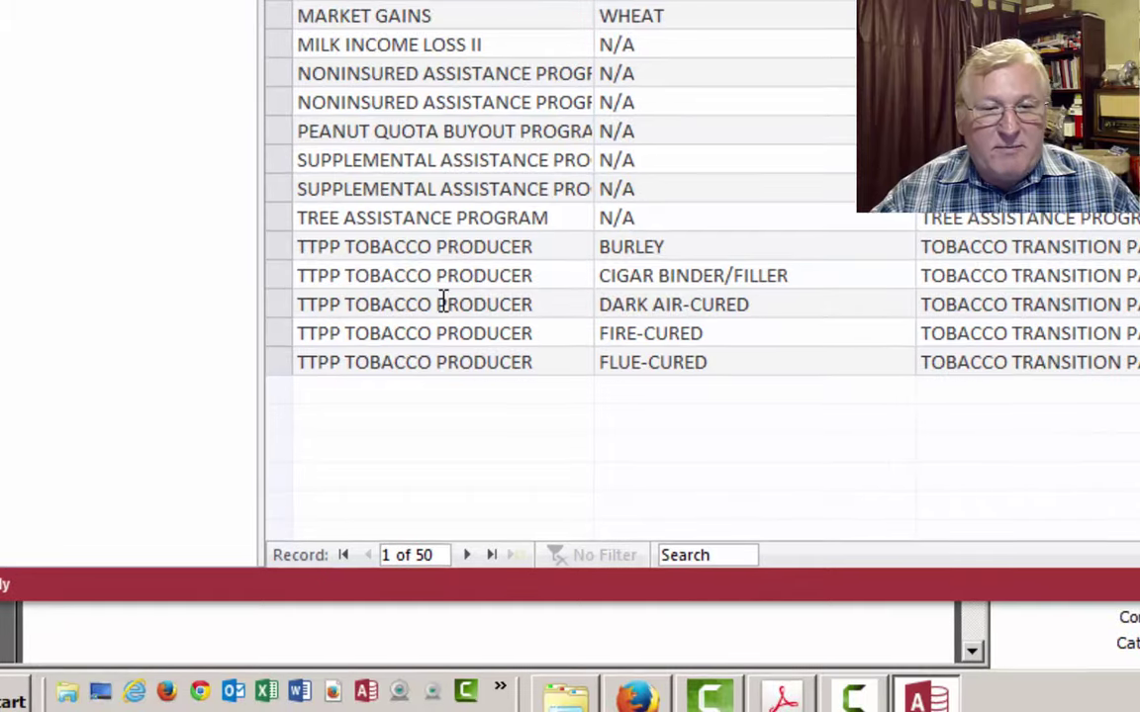
{"action": "scroll", "coordinate": [703, 277], "scroll_direction": "up", "scroll_amount": 8}
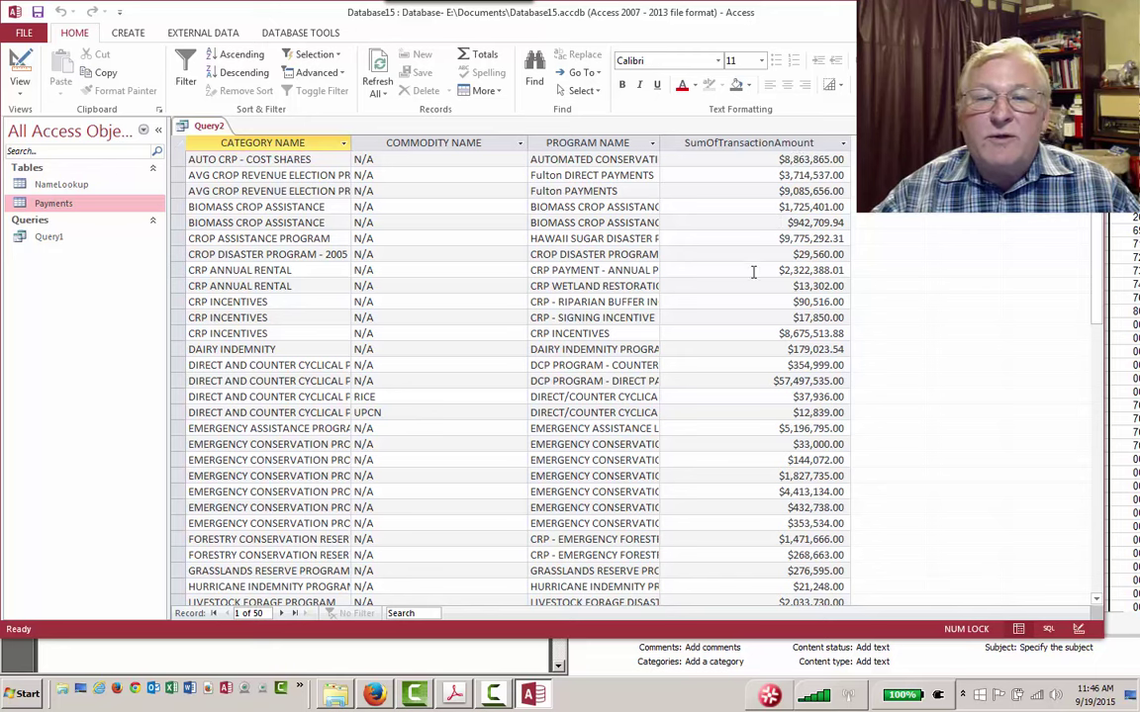
{"action": "scroll", "coordinate": [752, 280], "scroll_direction": "down", "scroll_amount": 9}
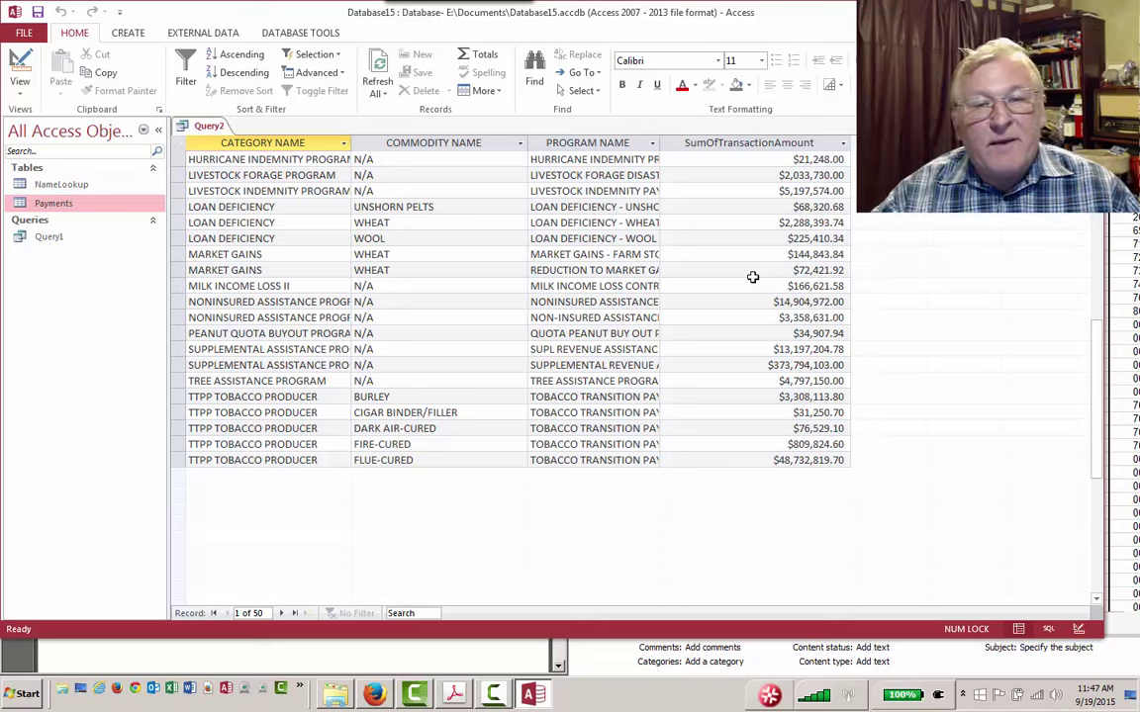
{"action": "right_click", "coordinate": [212, 129]}
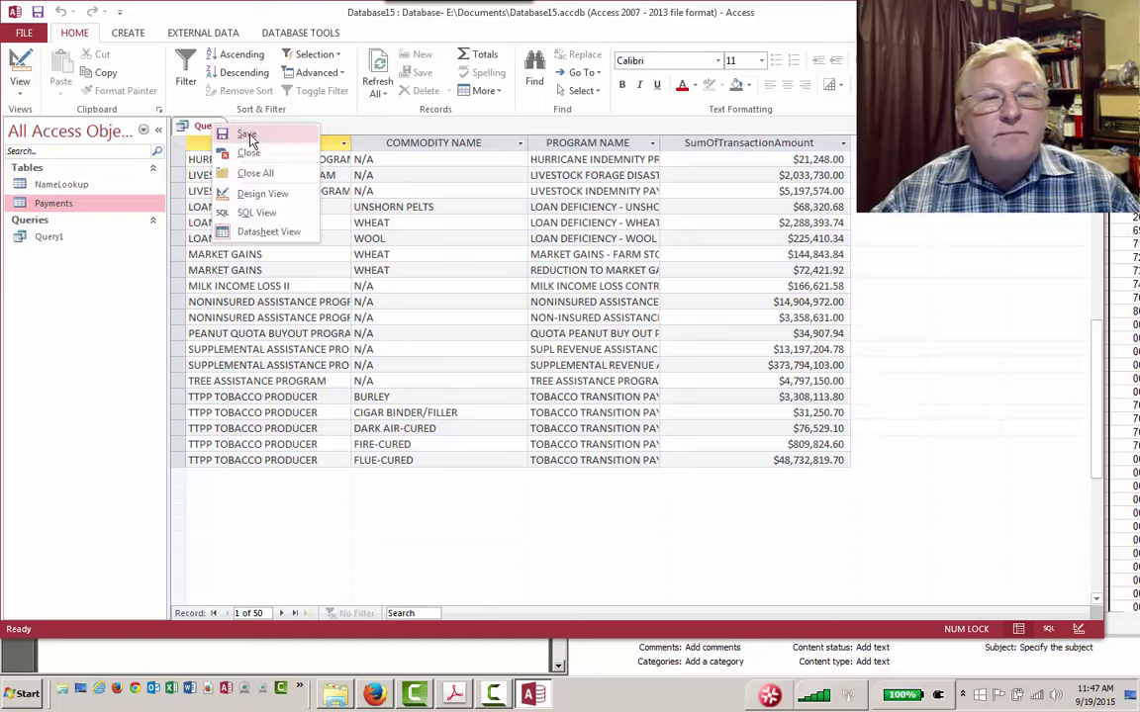
{"action": "left_click", "coordinate": [247, 135]}
{"action": "left_click", "coordinate": [547, 255]}
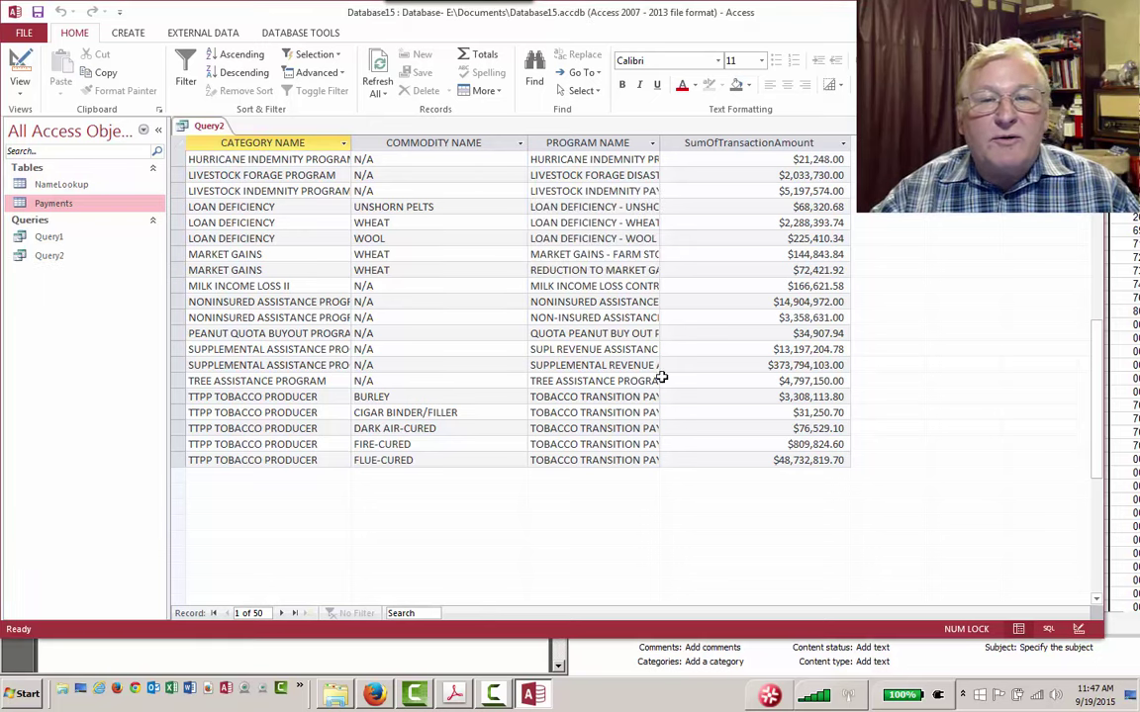
Step: Close the Query2 datasheet
{"action": "right_click", "coordinate": [210, 129]}
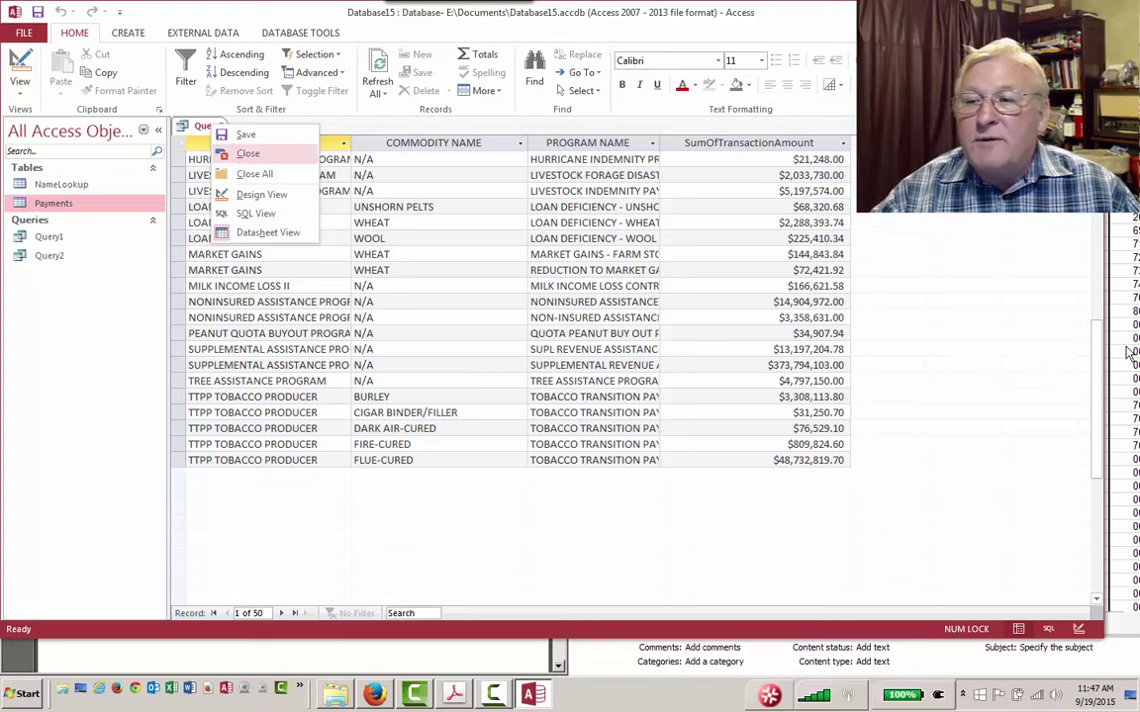
{"action": "left_click", "coordinate": [924, 324]}
{"action": "scroll", "coordinate": [989, 317], "scroll_direction": "up", "scroll_amount": 10}
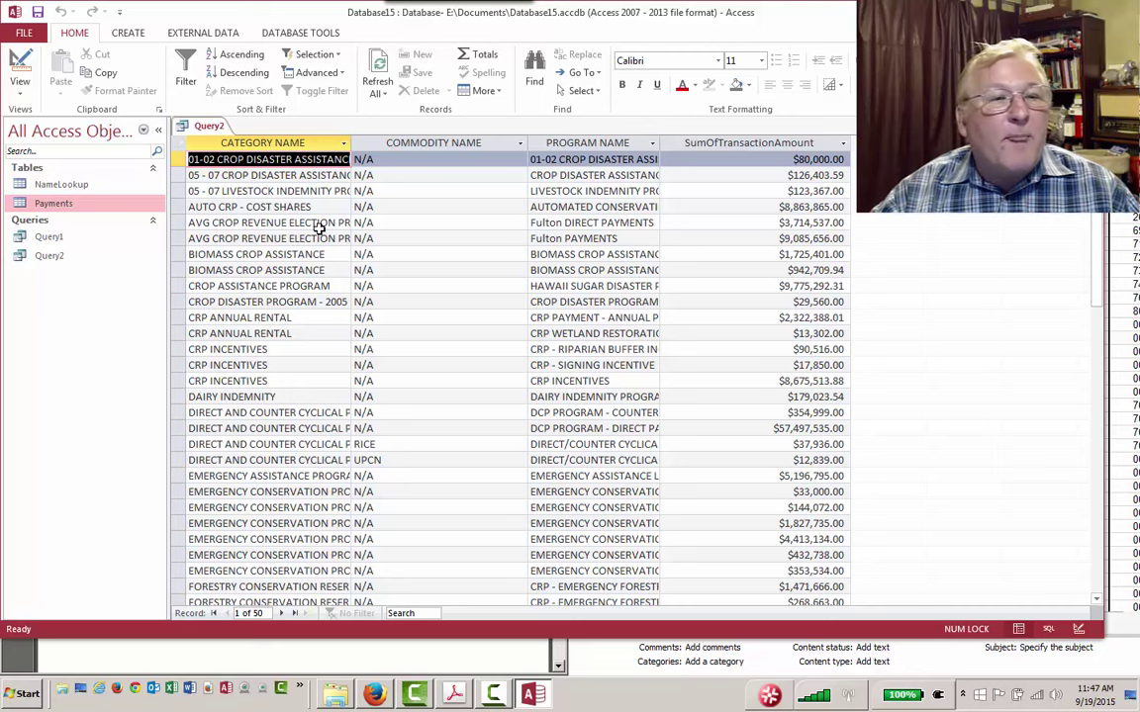
{"action": "right_click", "coordinate": [215, 127]}
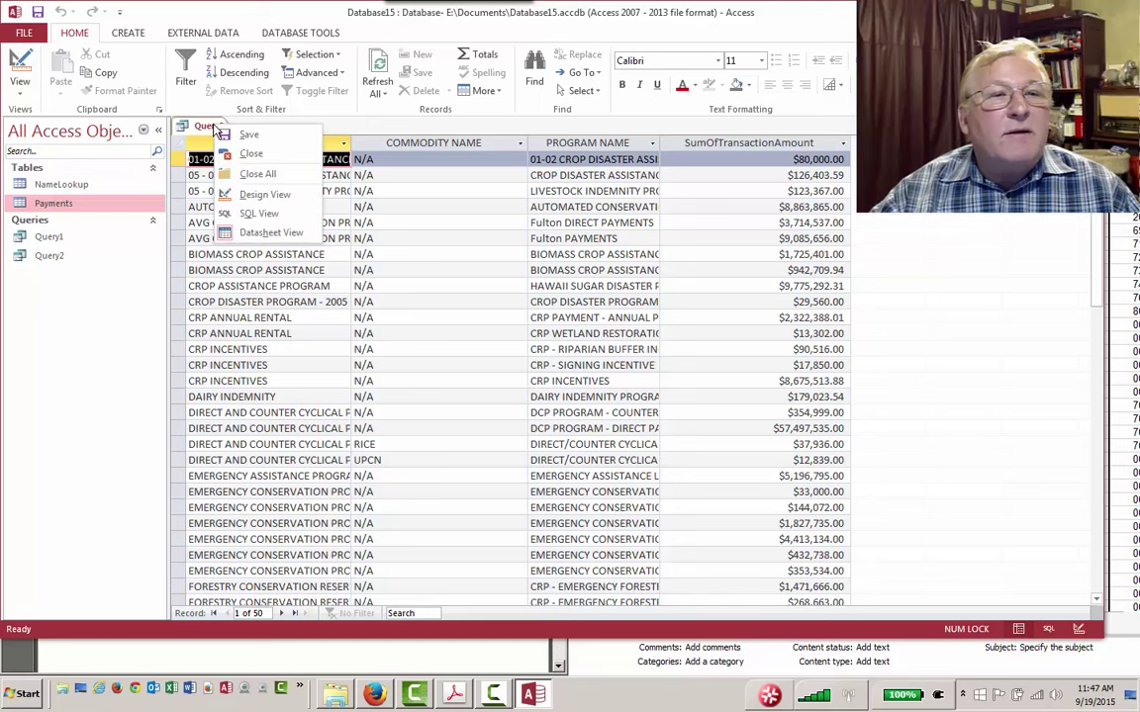
{"action": "left_click", "coordinate": [251, 155]}
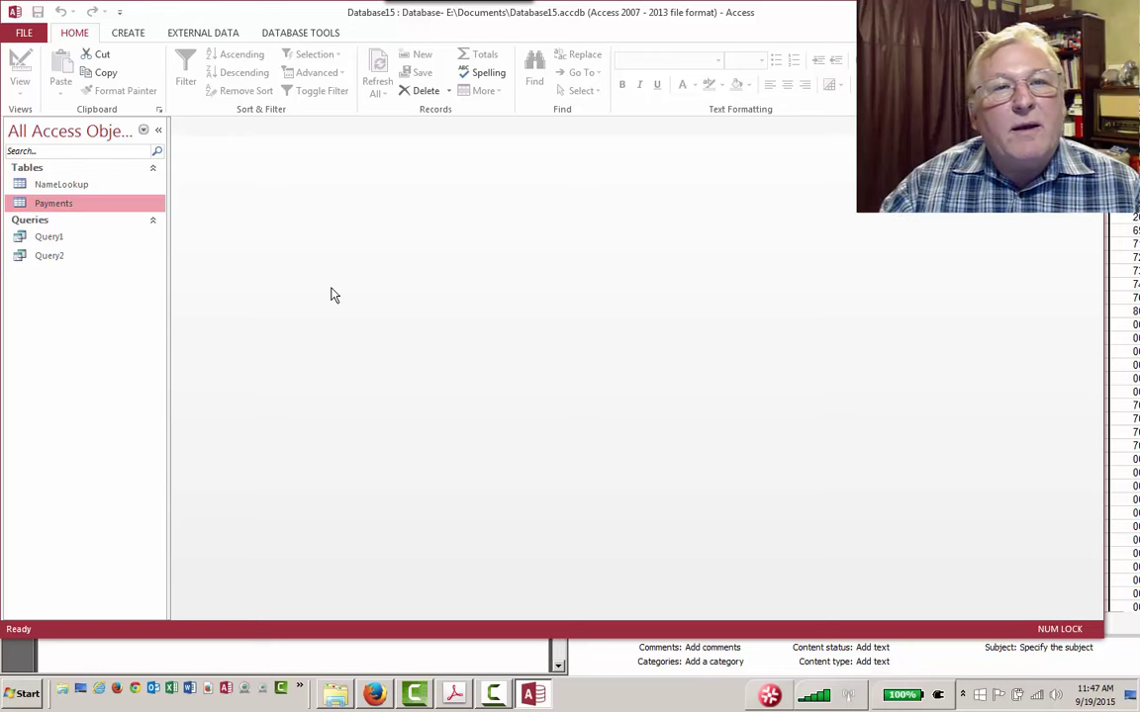
Step: Export Query2 as the Excel workbook Query2.xlsx in the ImportExercise folder, without formatting and without saving the export steps
{"action": "right_click", "coordinate": [54, 264]}
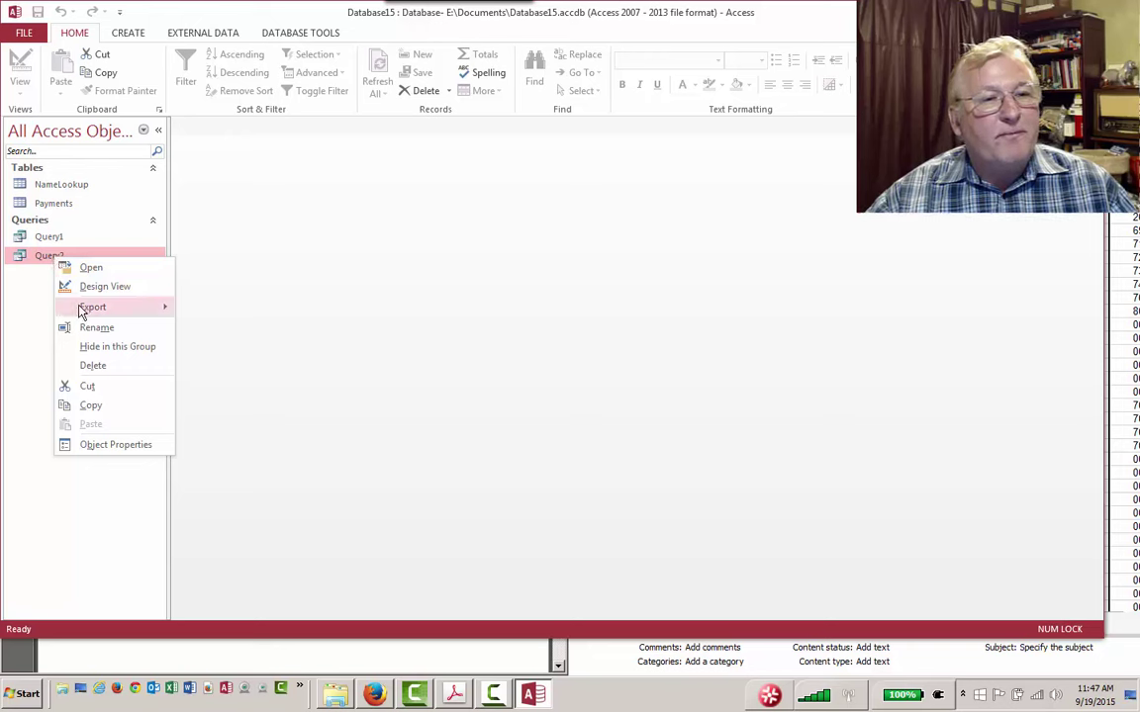
{"action": "mouse_move", "coordinate": [82, 312]}
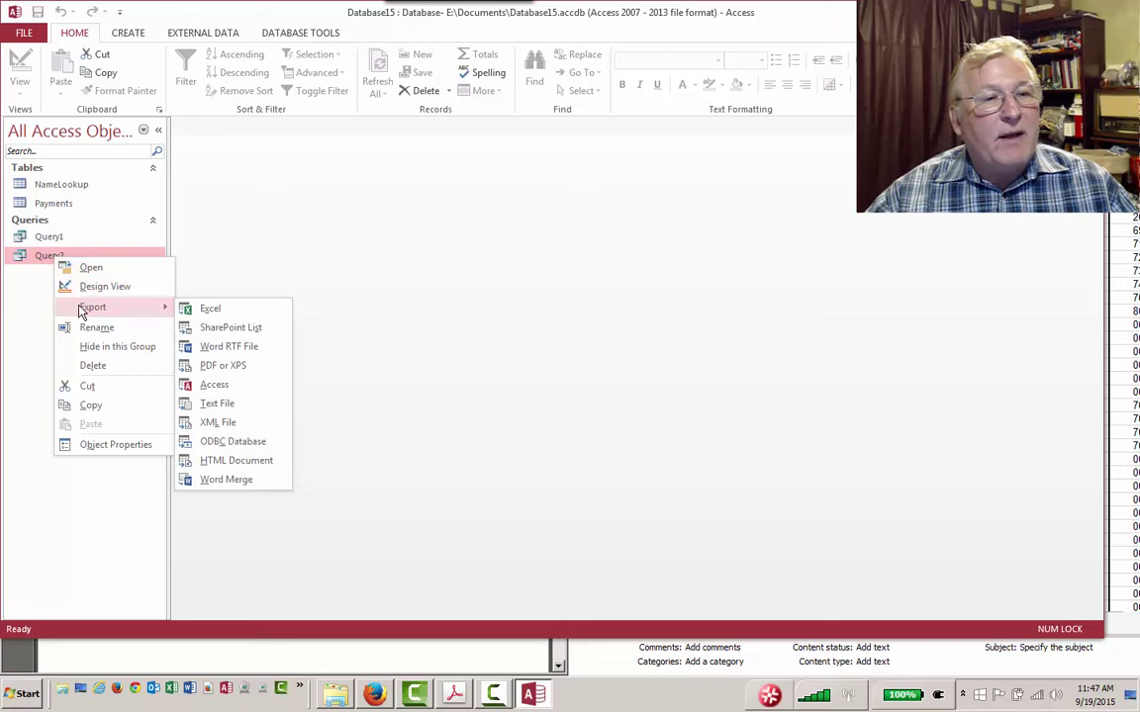
{"action": "left_click", "coordinate": [210, 312]}
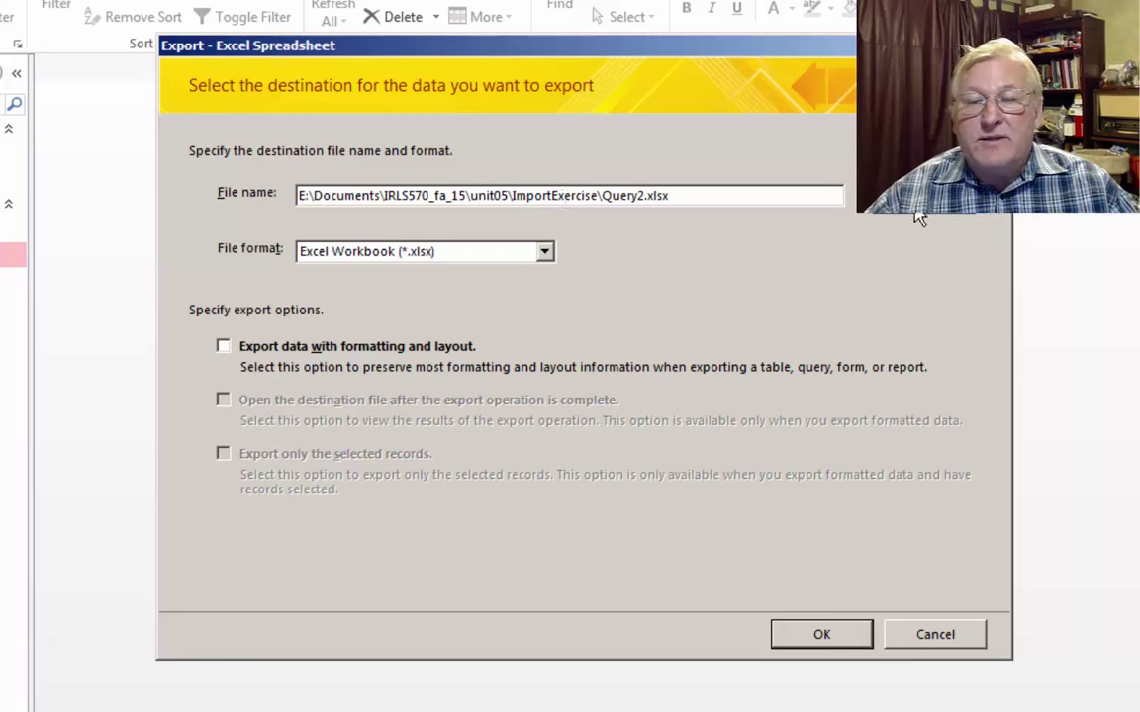
{"action": "left_click", "coordinate": [833, 635]}
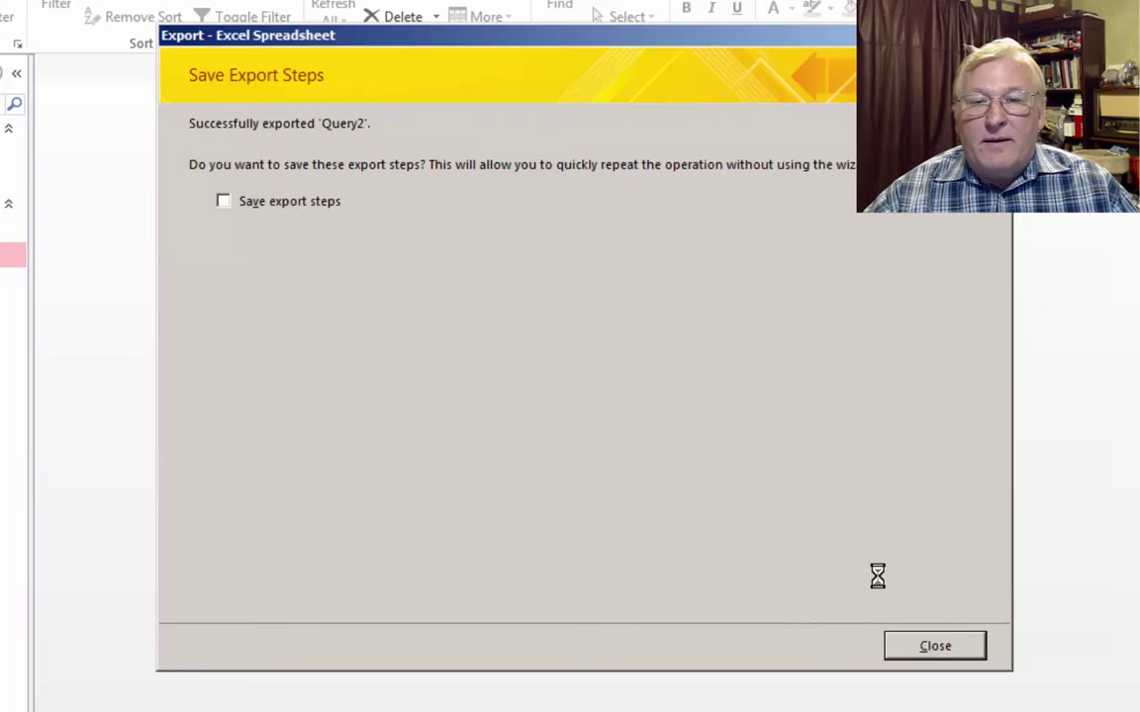
{"action": "left_click", "coordinate": [935, 648]}
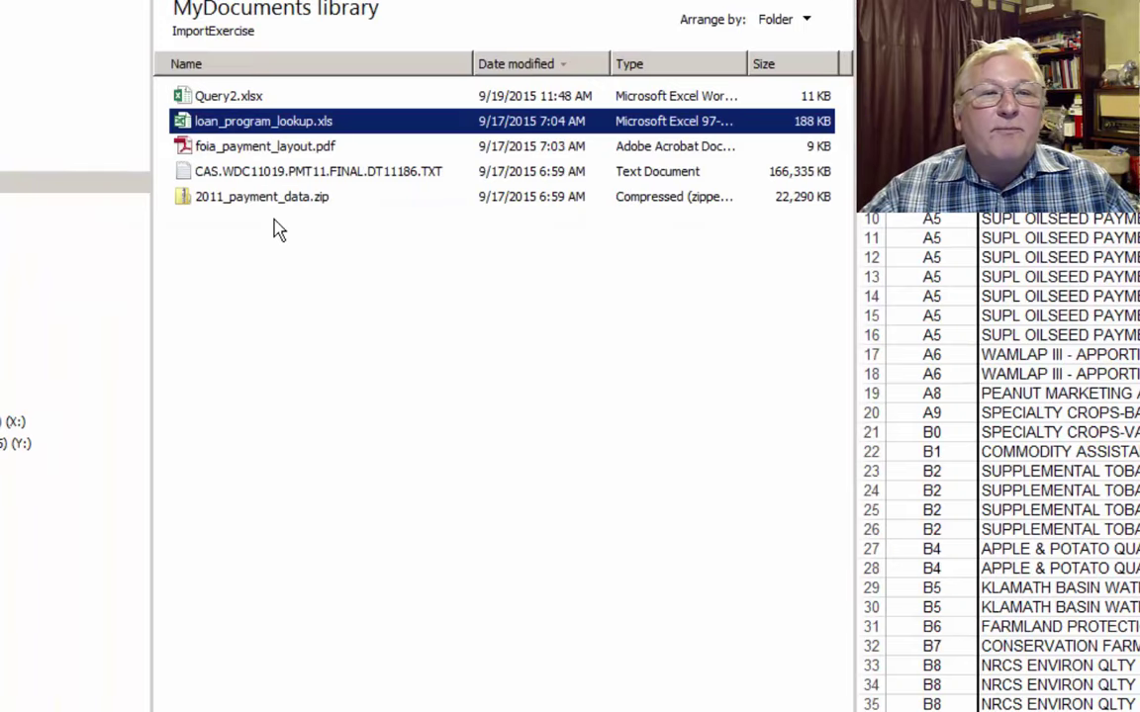
Step: Open the exported Query2.xlsx in Excel and autofit the widths of columns A to D to their contents
{"action": "double_click", "coordinate": [235, 96]}
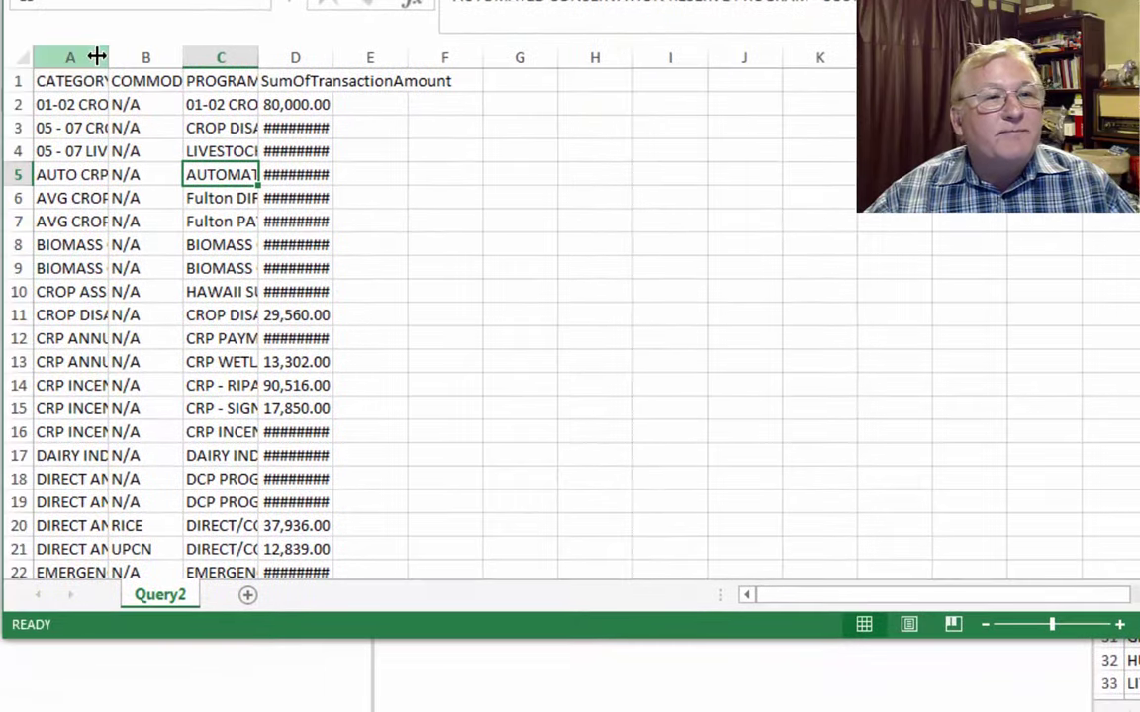
{"action": "left_click_drag", "start_coordinate": [97, 57], "coordinate": [293, 49]}
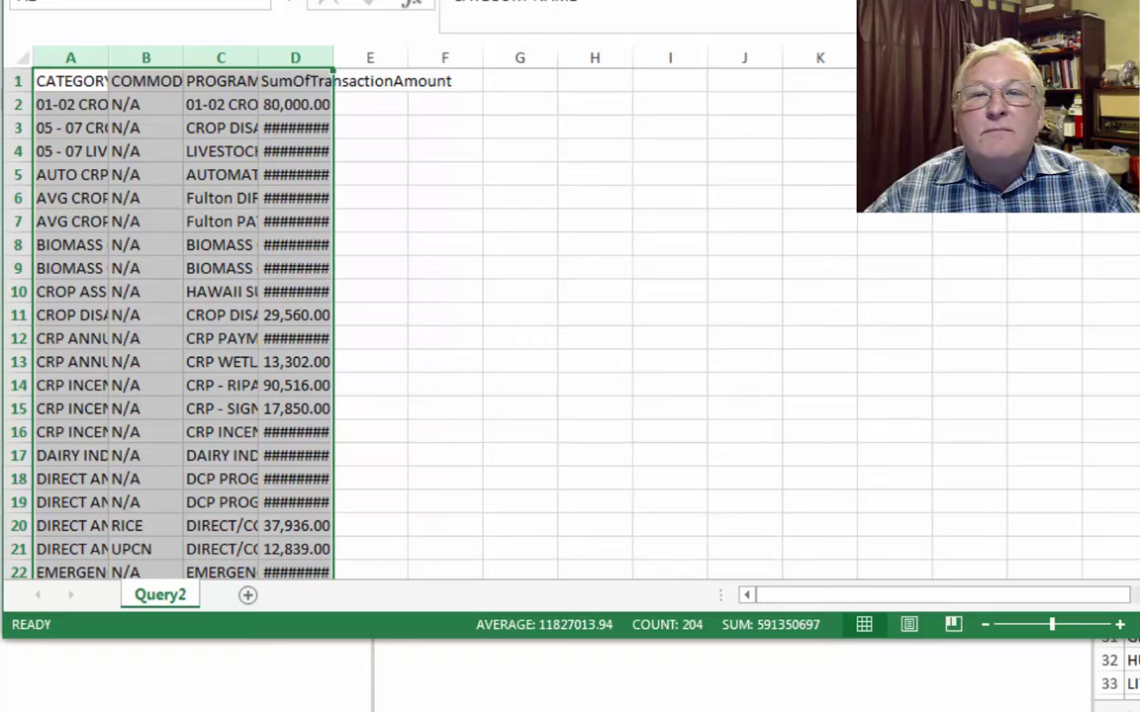
{"action": "key", "text": "alt+h"}
{"action": "key", "text": "o"}
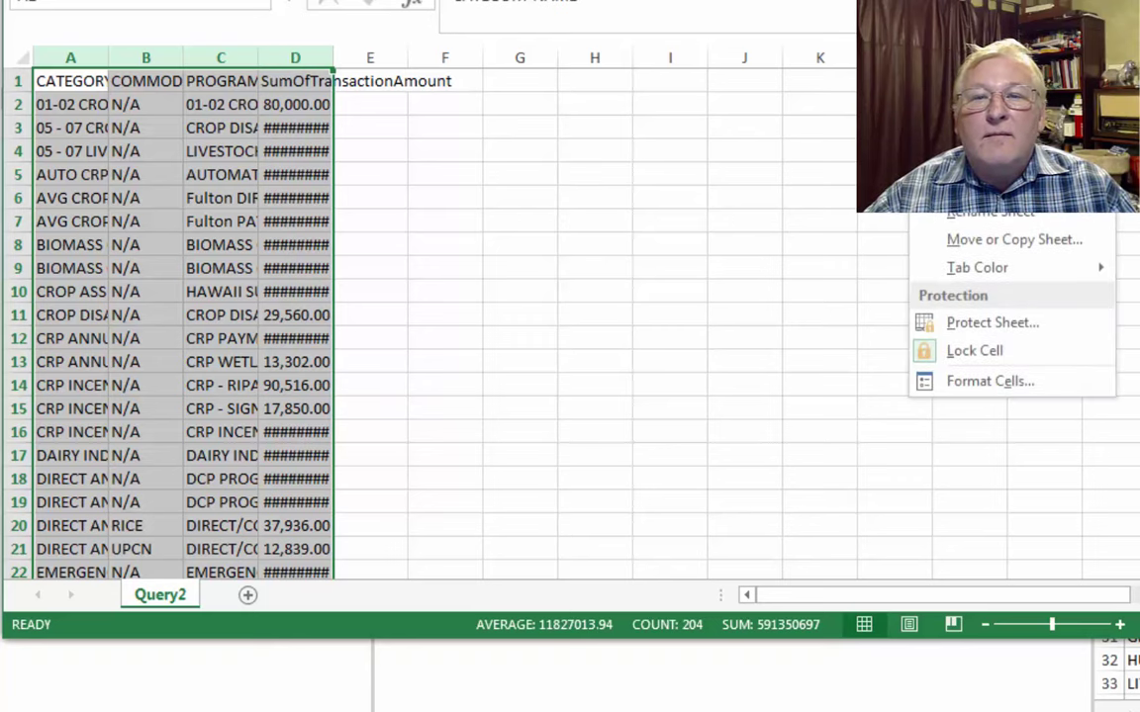
{"action": "key", "text": "i"}
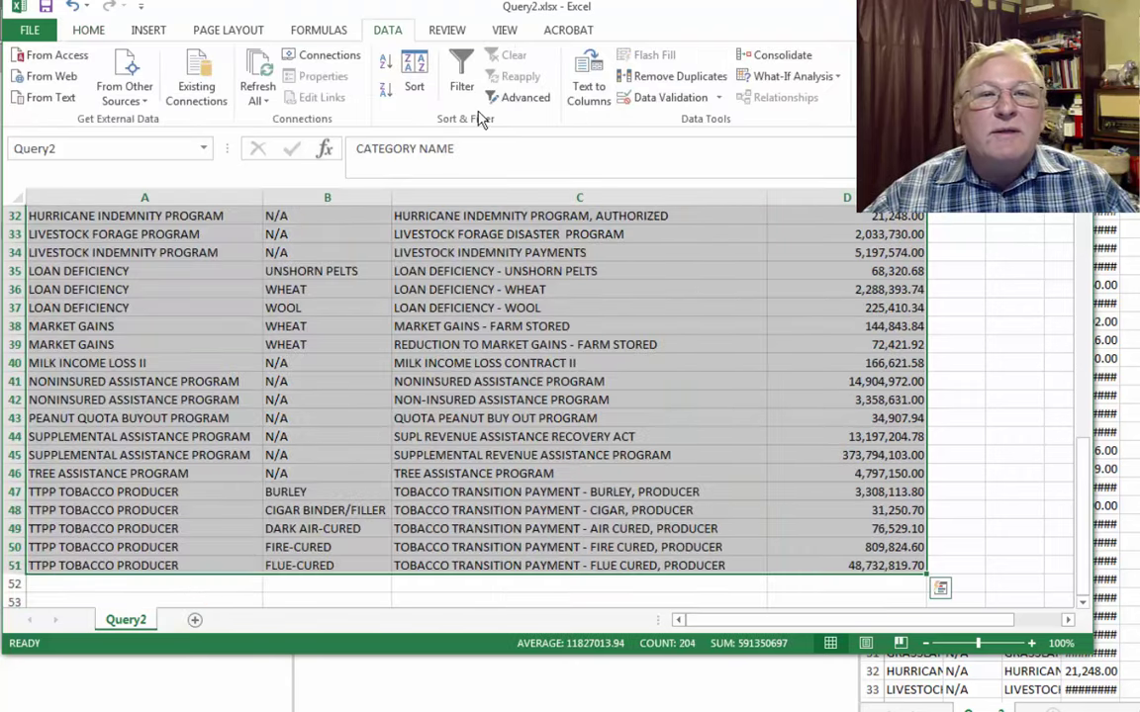
{"action": "scroll", "coordinate": [712, 292], "scroll_direction": "up", "scroll_amount": 10}
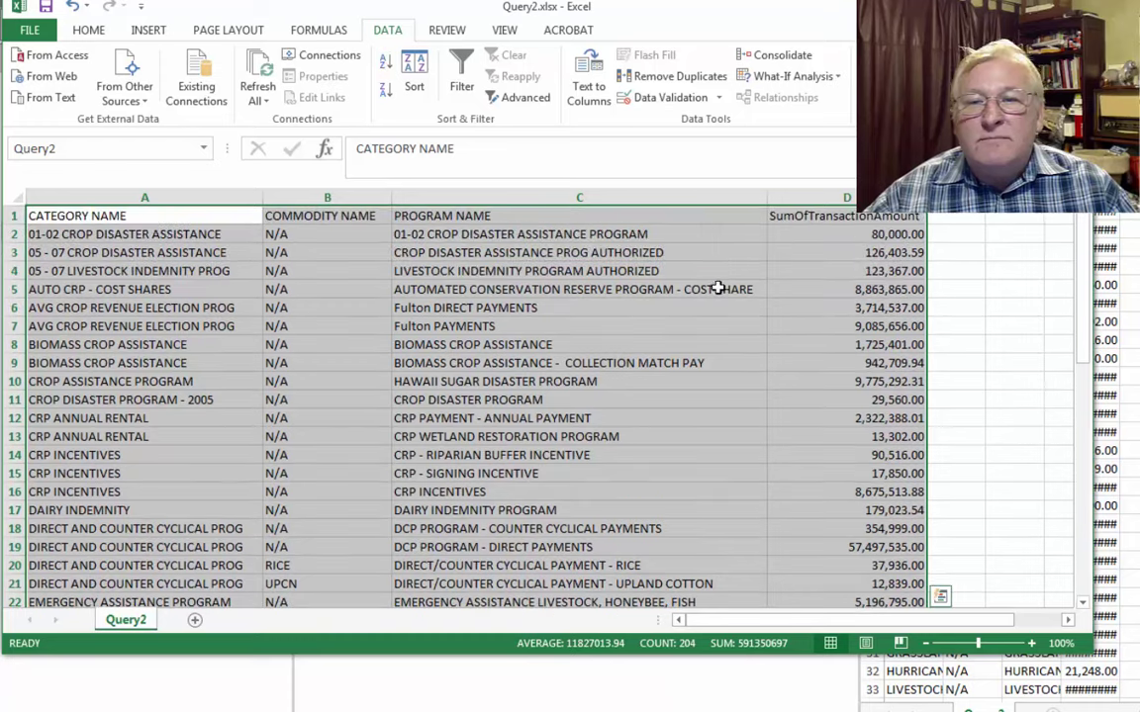
{"action": "scroll", "coordinate": [860, 269], "scroll_direction": "down", "scroll_amount": 1}
{"action": "scroll", "coordinate": [861, 268], "scroll_direction": "down", "scroll_amount": 6}
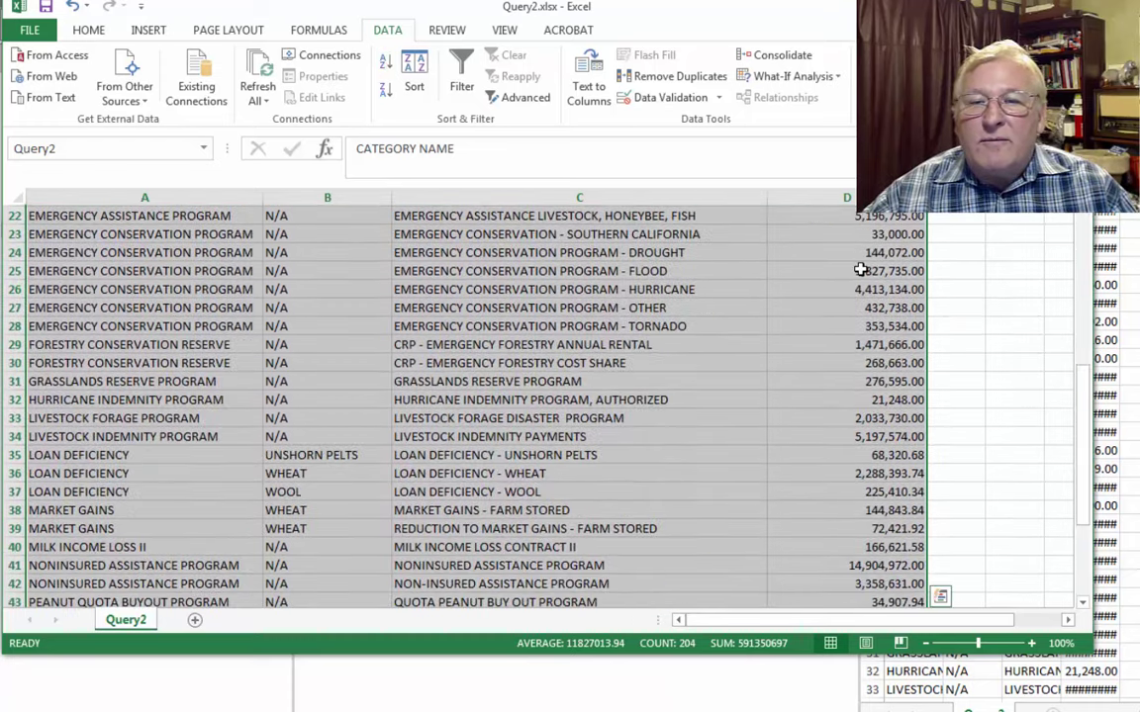
Step: Examine the exported Query2 rows from first to last for category, commodity and program names and their transaction sums
{"action": "scroll", "coordinate": [867, 334], "scroll_direction": "down", "scroll_amount": 3}
{"action": "scroll", "coordinate": [867, 334], "scroll_direction": "down", "scroll_amount": 1}
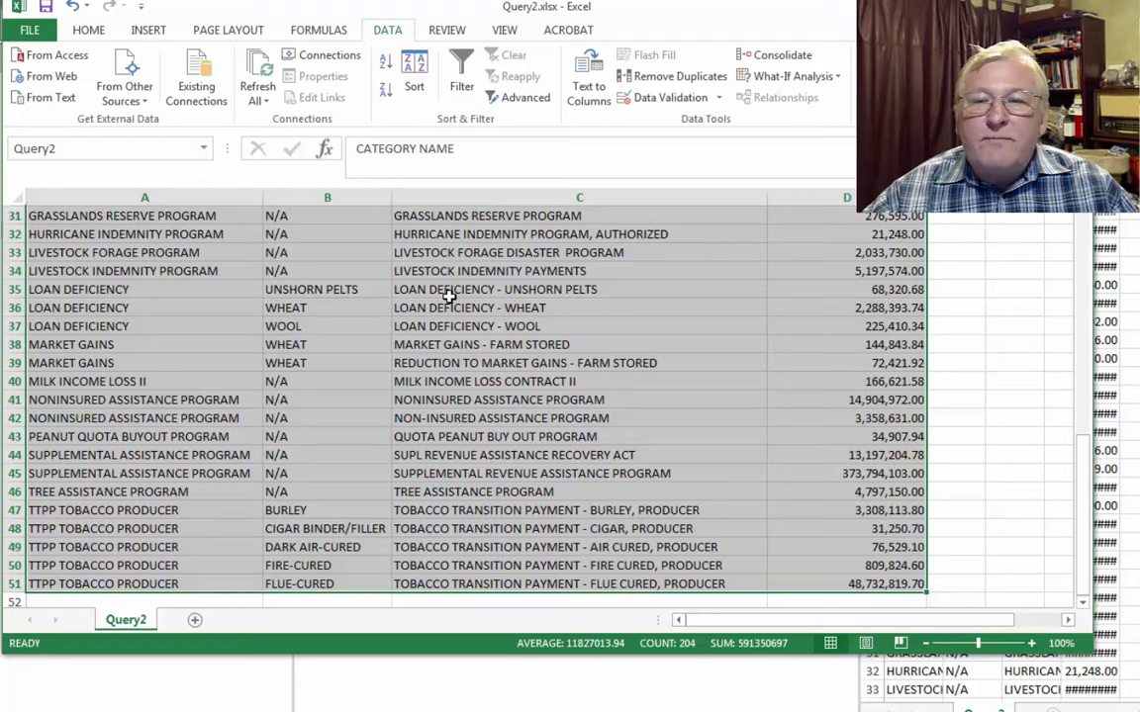
{"action": "scroll", "coordinate": [453, 353], "scroll_direction": "up", "scroll_amount": 9}
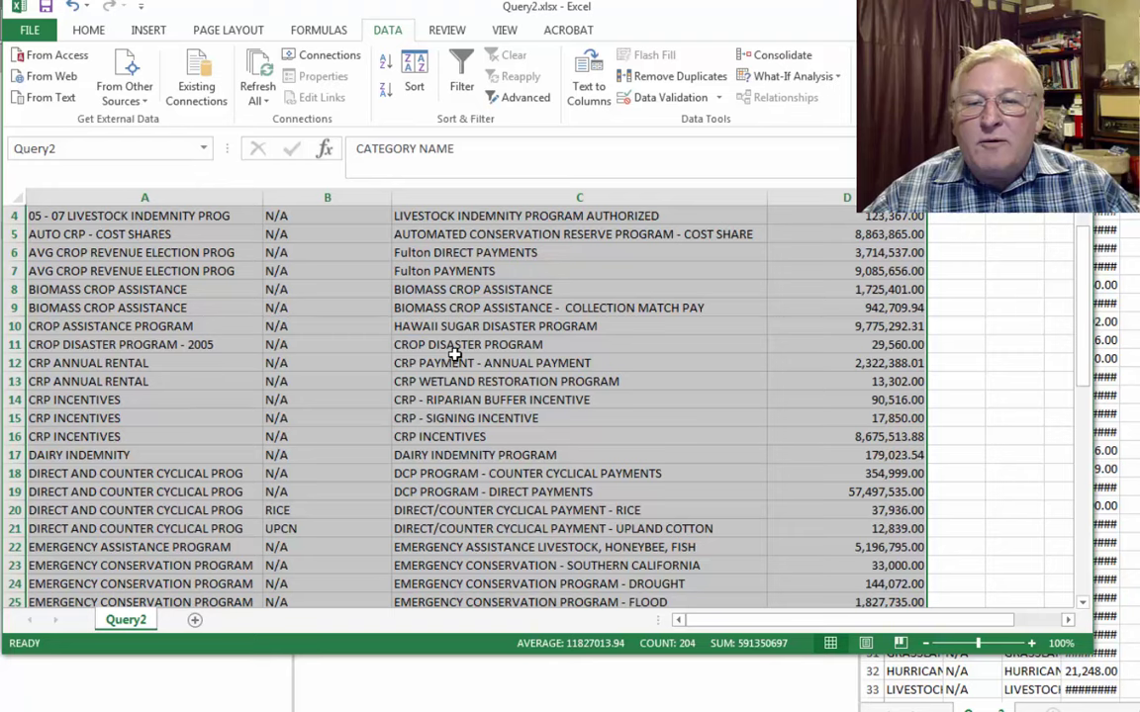
{"action": "scroll", "coordinate": [453, 353], "scroll_direction": "down", "scroll_amount": 2}
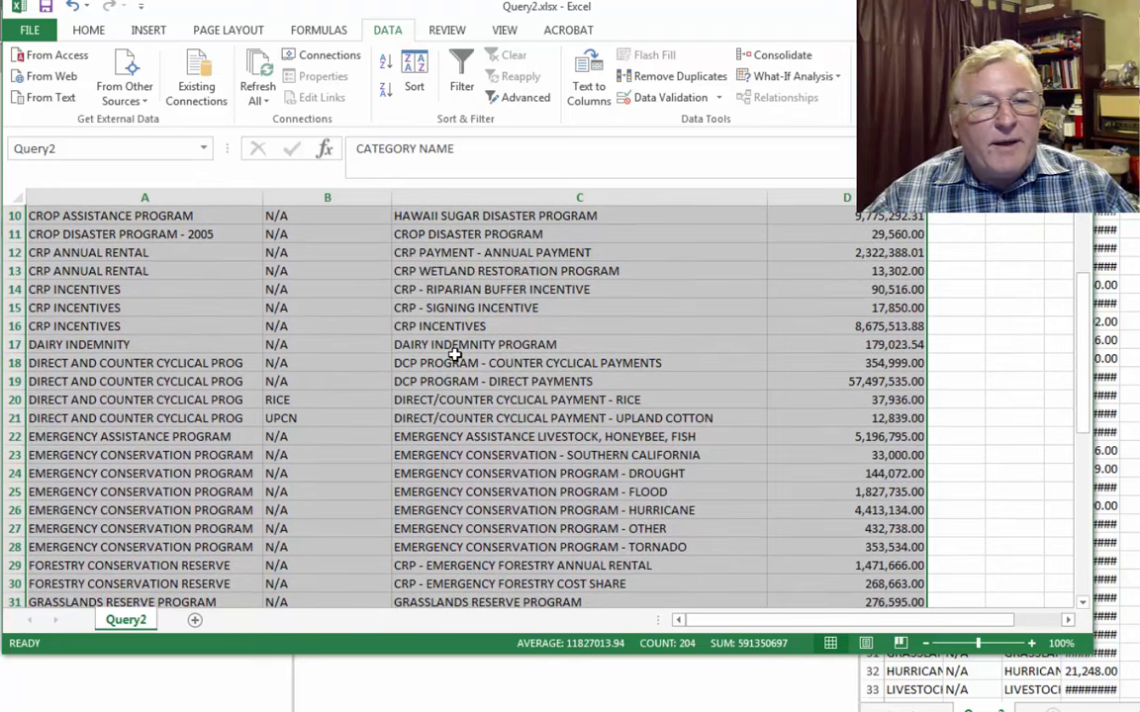
{"action": "scroll", "coordinate": [453, 353], "scroll_direction": "down", "scroll_amount": 7}
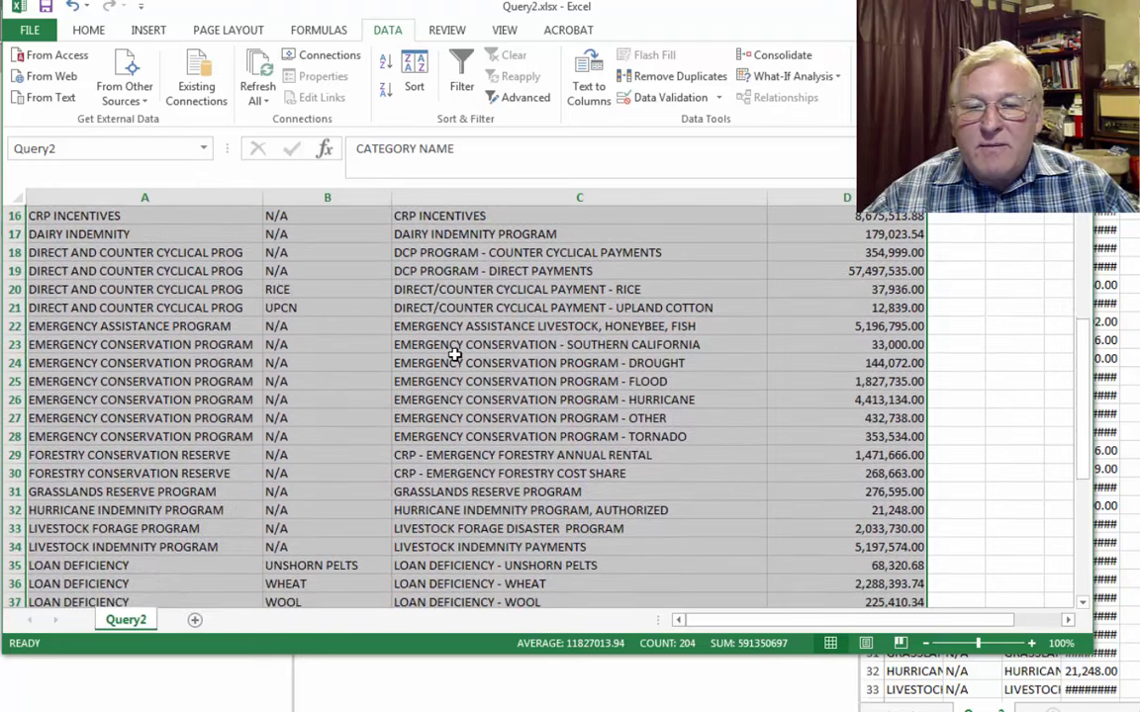
{"action": "scroll", "coordinate": [453, 353], "scroll_direction": "up", "scroll_amount": 10}
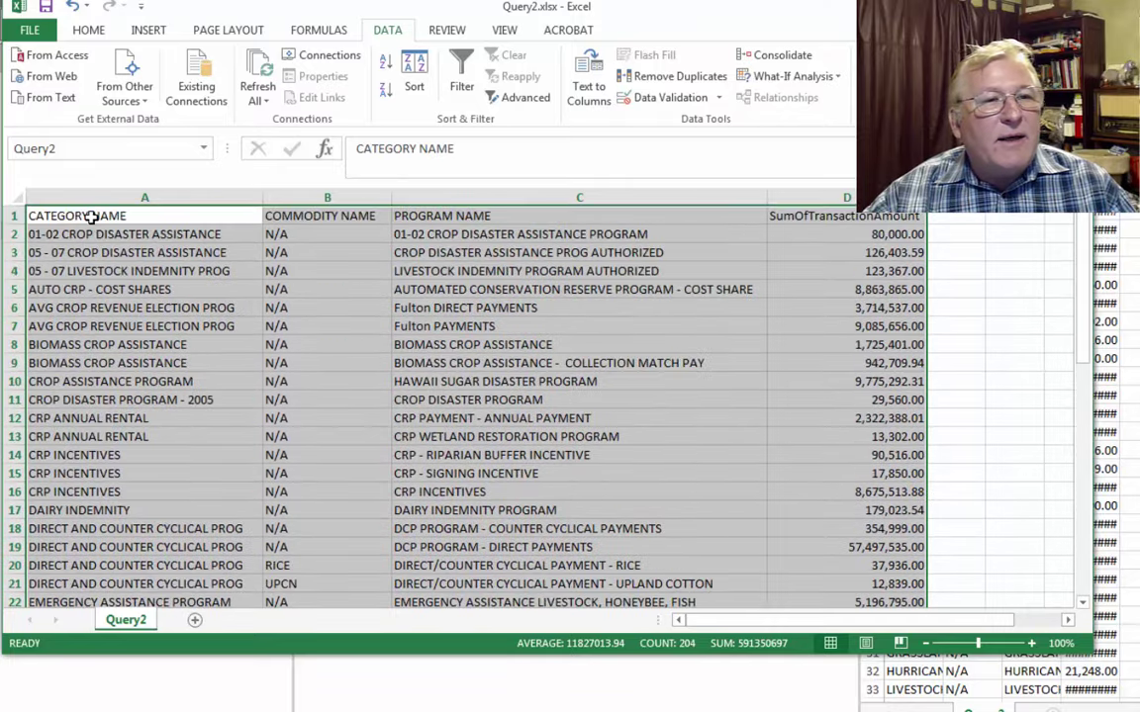
{"action": "left_click", "coordinate": [91, 218]}
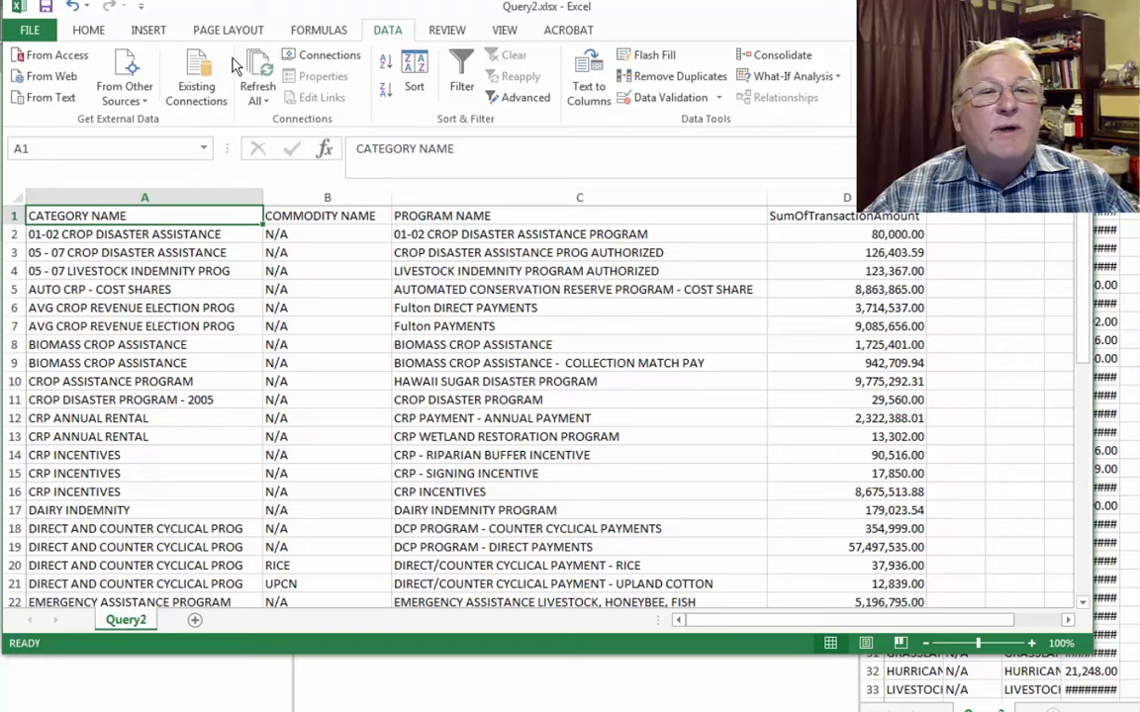
{"action": "left_click_drag", "start_coordinate": [149, 217], "coordinate": [841, 572]}
{"action": "scroll", "coordinate": [686, 407], "scroll_direction": "up", "scroll_amount": 8}
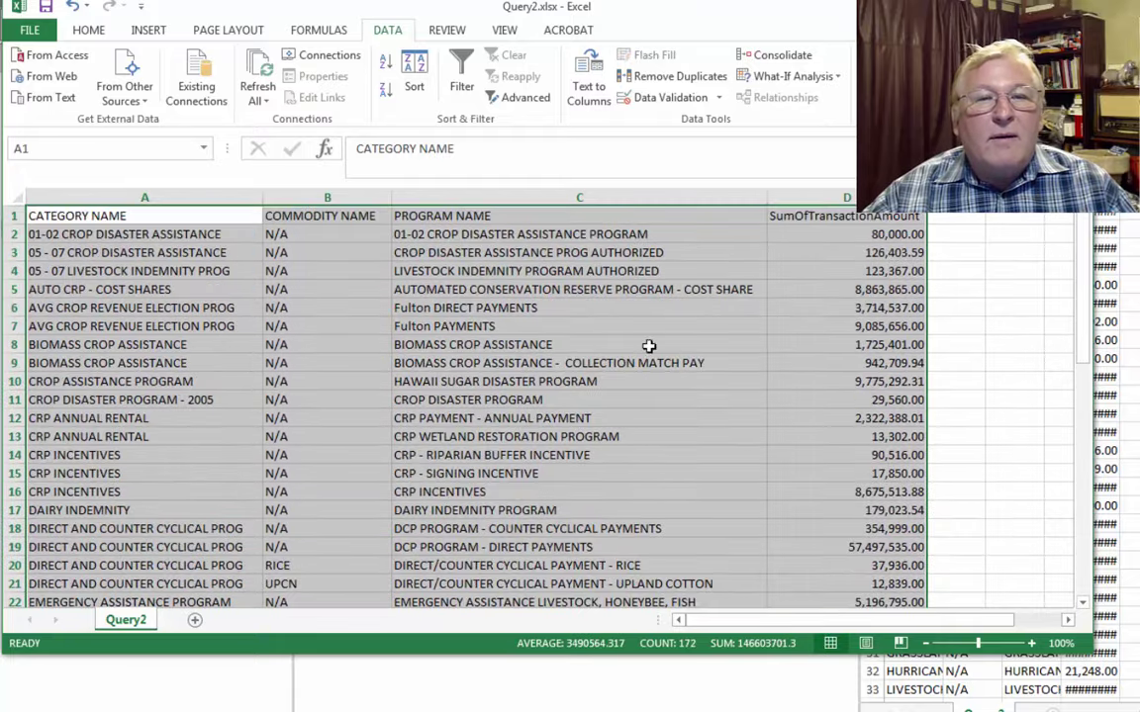
Step: Insert a pie chart of the PROGRAM NAME and SumOfTransactionAmount data in C1:D51
{"action": "left_click_drag", "start_coordinate": [491, 216], "coordinate": [792, 547]}
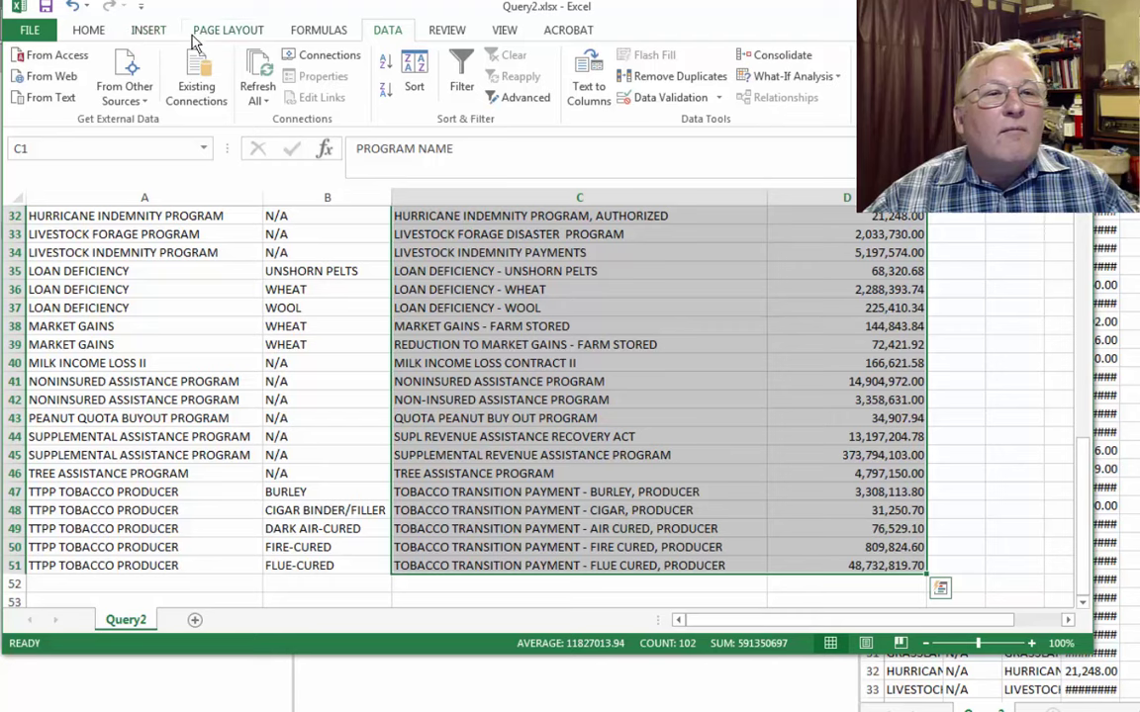
{"action": "scroll", "coordinate": [170, 43], "scroll_direction": "up", "scroll_amount": 3}
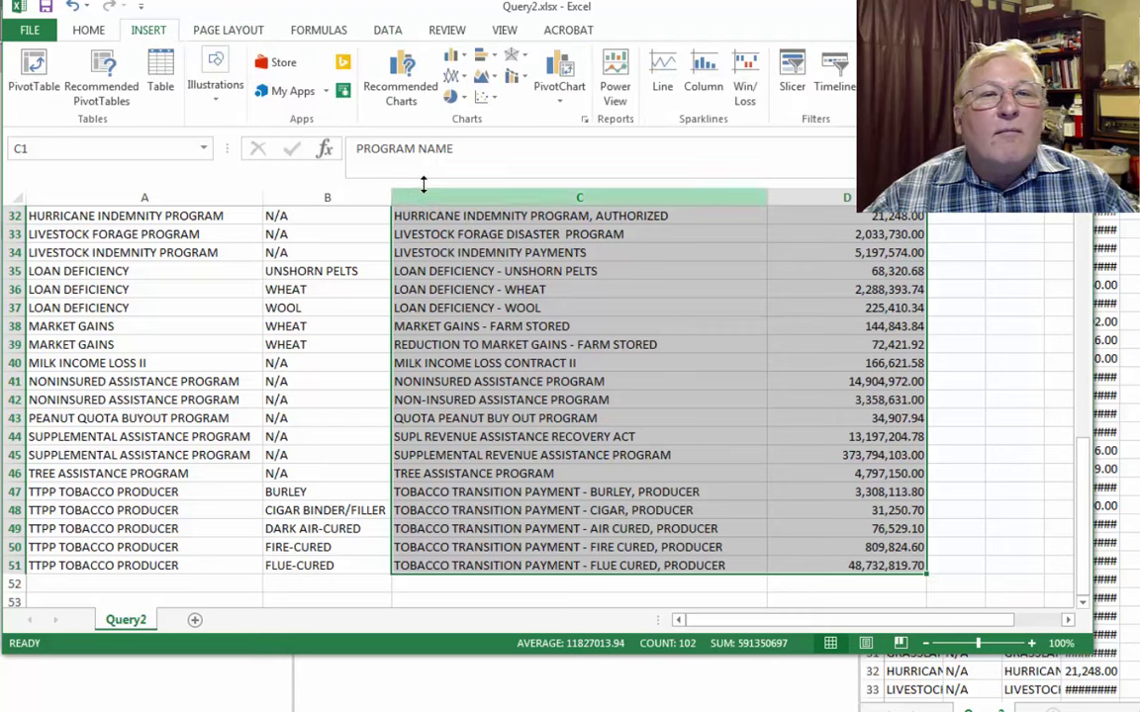
{"action": "left_click", "coordinate": [407, 87]}
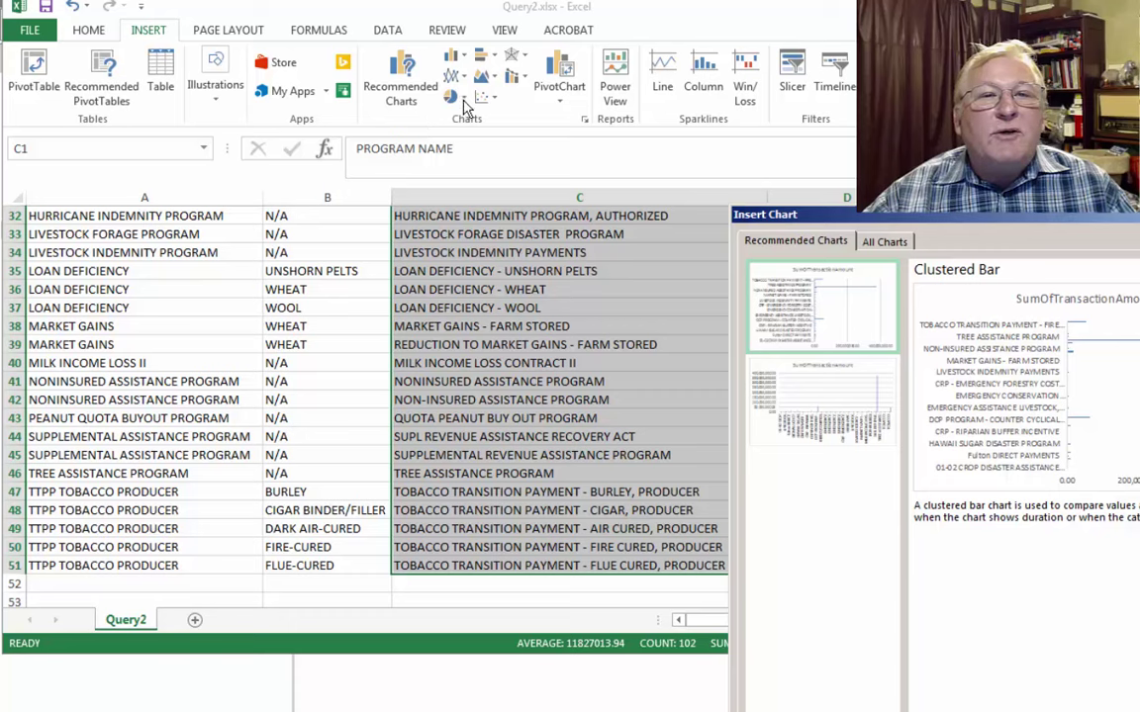
{"action": "left_click", "coordinate": [884, 242]}
{"action": "left_click", "coordinate": [807, 241]}
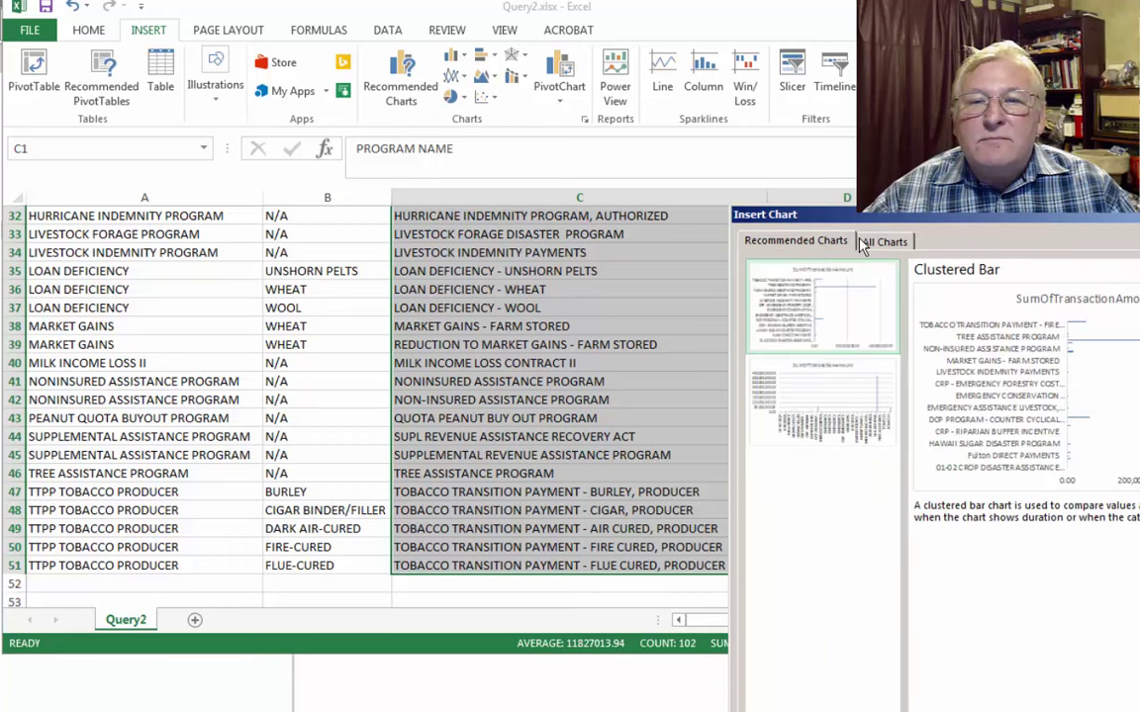
{"action": "left_click", "coordinate": [864, 242]}
{"action": "left_click", "coordinate": [817, 358]}
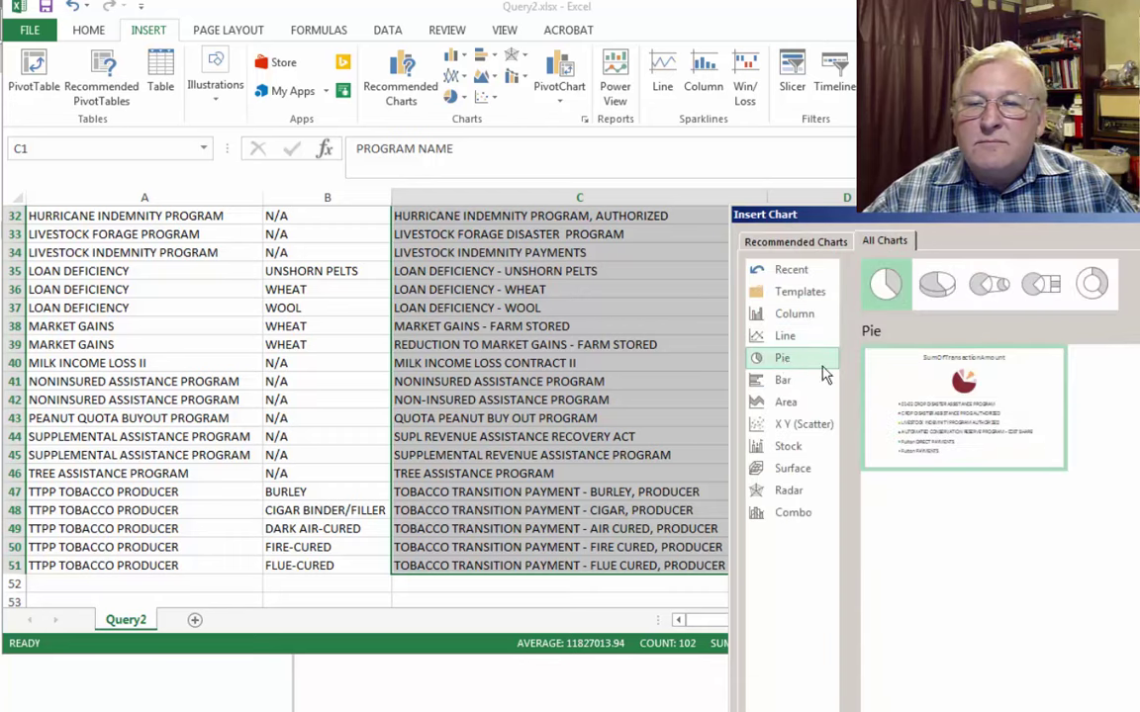
{"action": "mouse_move", "coordinate": [965, 405]}
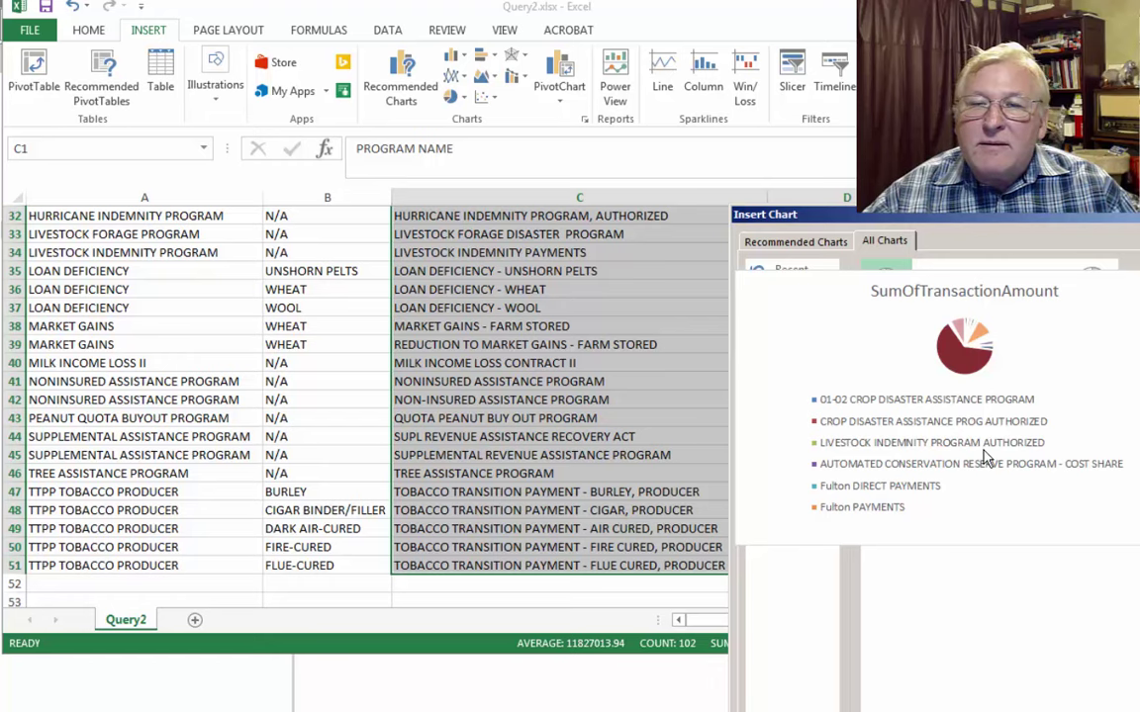
{"action": "key", "text": "Return"}
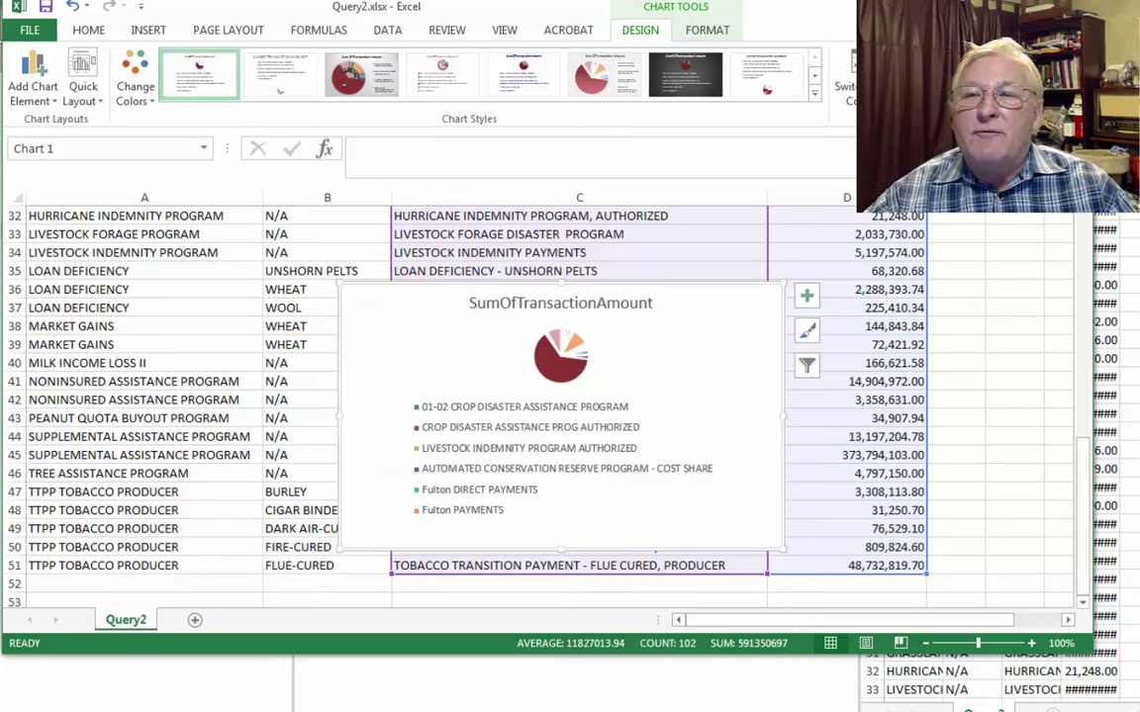
Step: Start closing the Query2.xlsx workbook, but cancel at the question about saving changes
{"action": "key", "text": "alt+F4"}
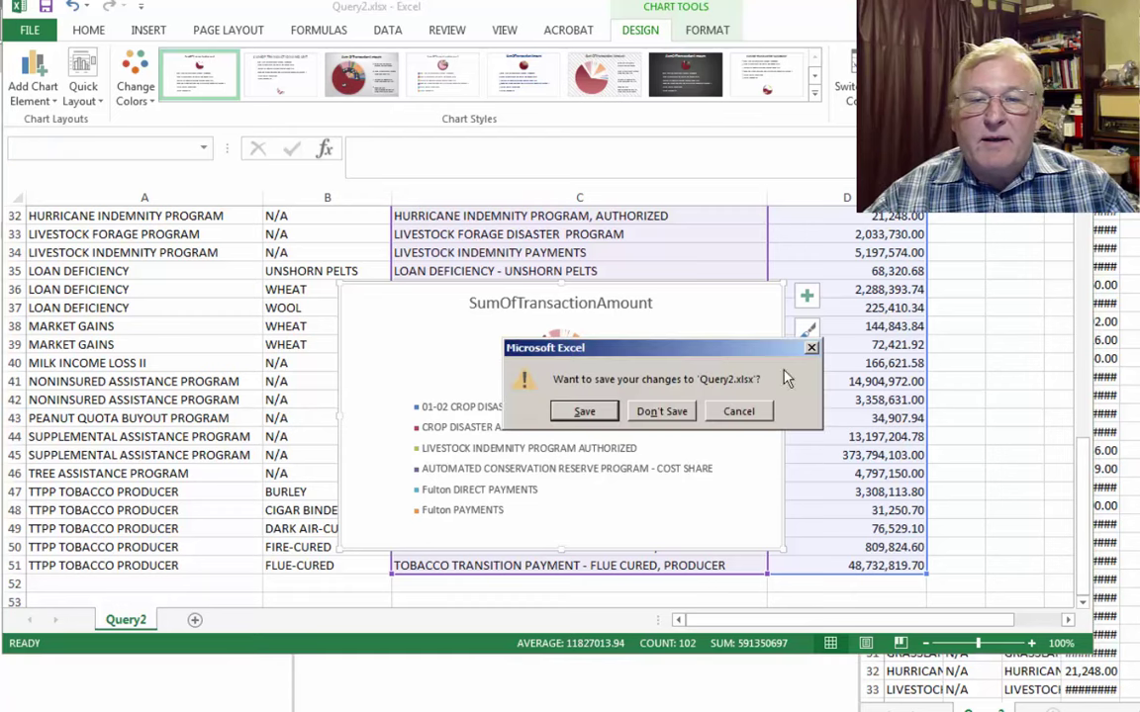
{"action": "left_click", "coordinate": [737, 411]}
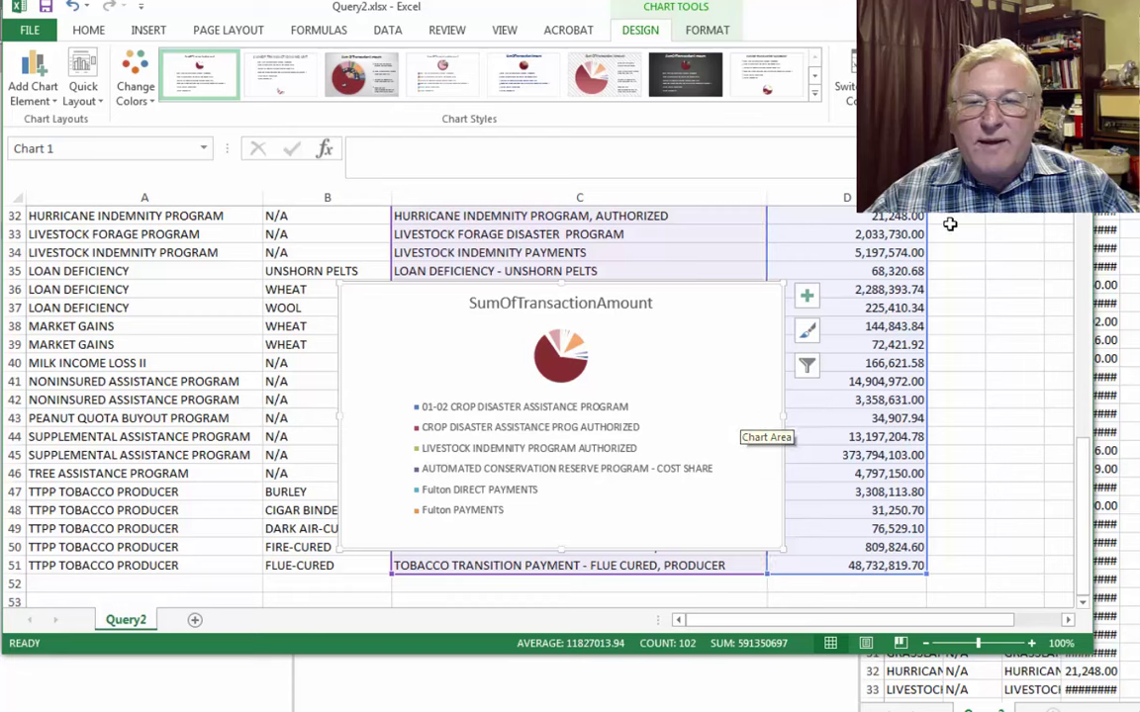